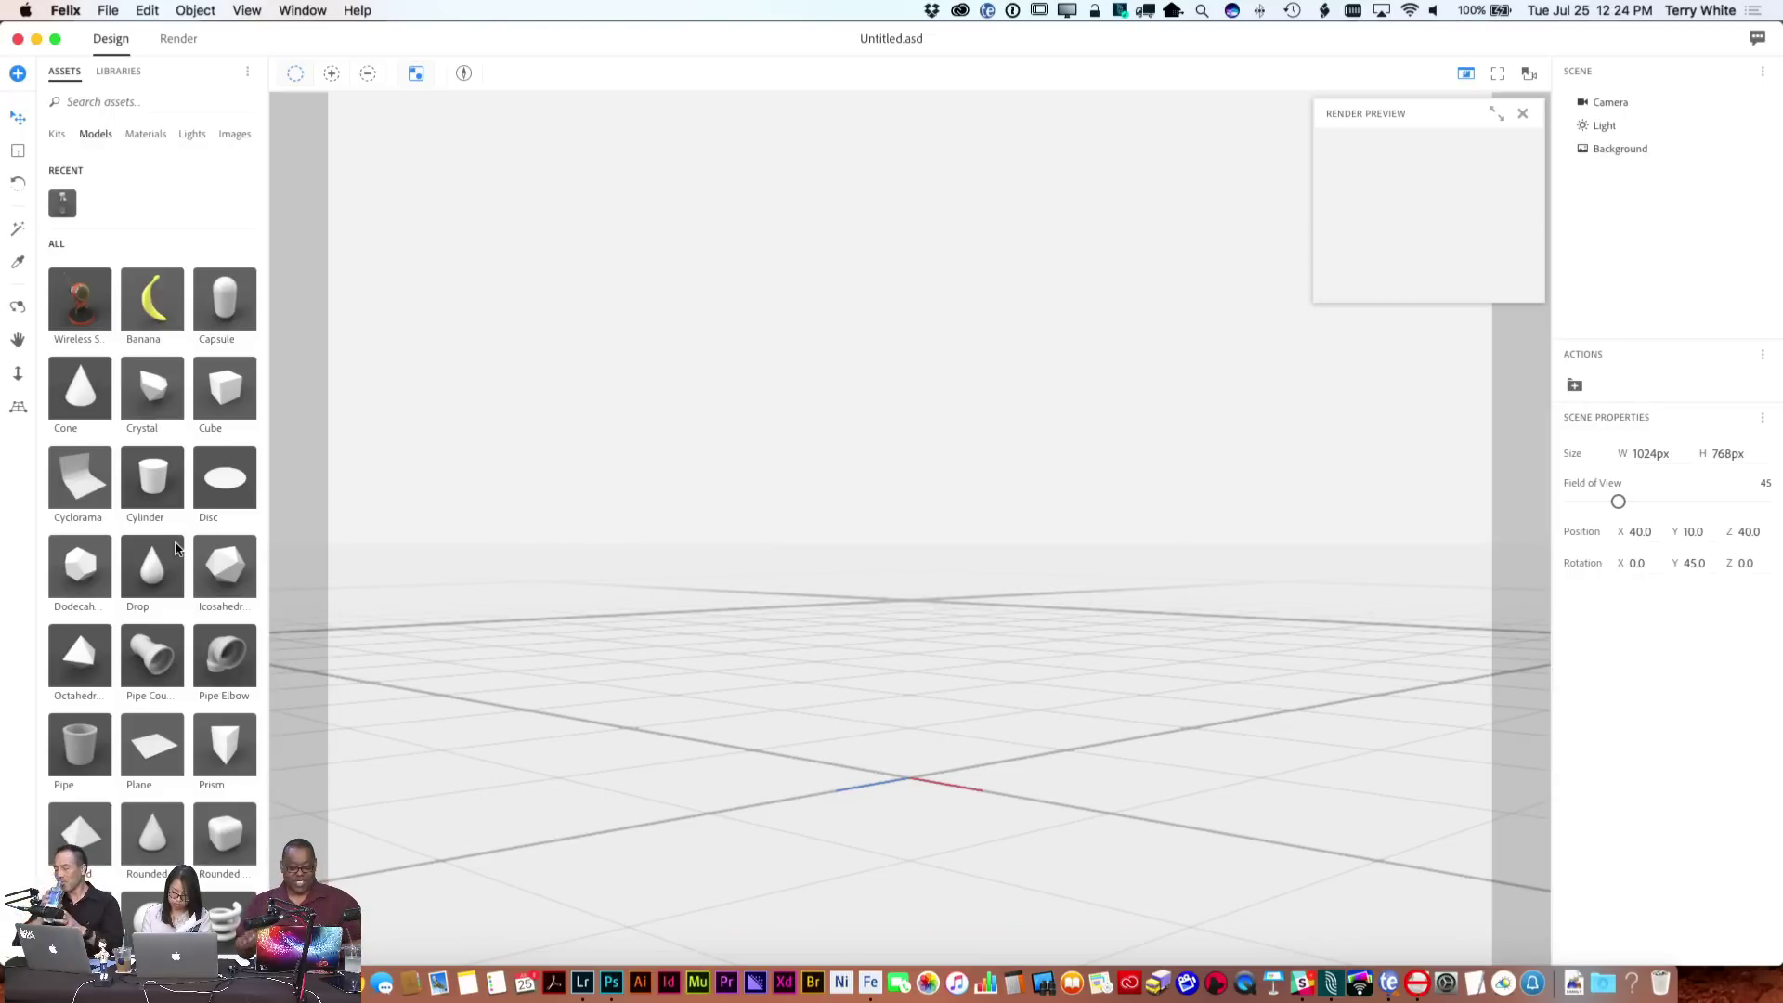
Switch to Adobe Stock in Chrome and compare the soda can search results for Images and 3D
key(cmd+Tab)
key(super+Tab)
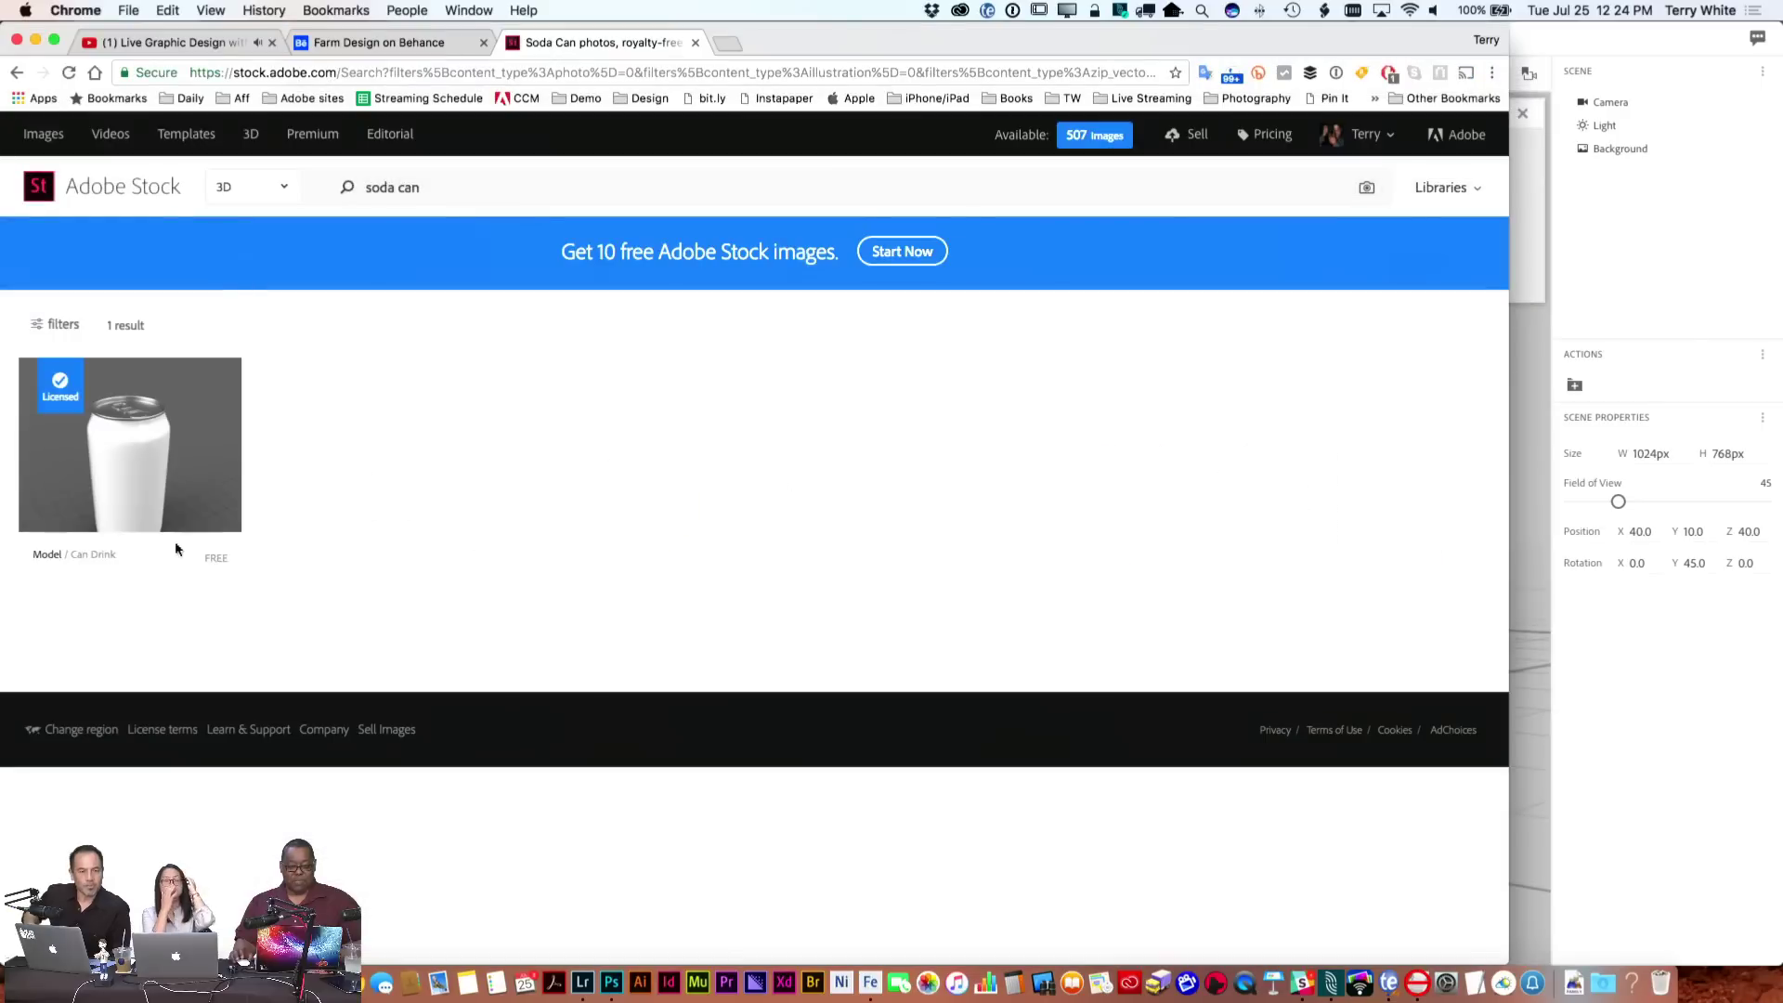
click(289, 196)
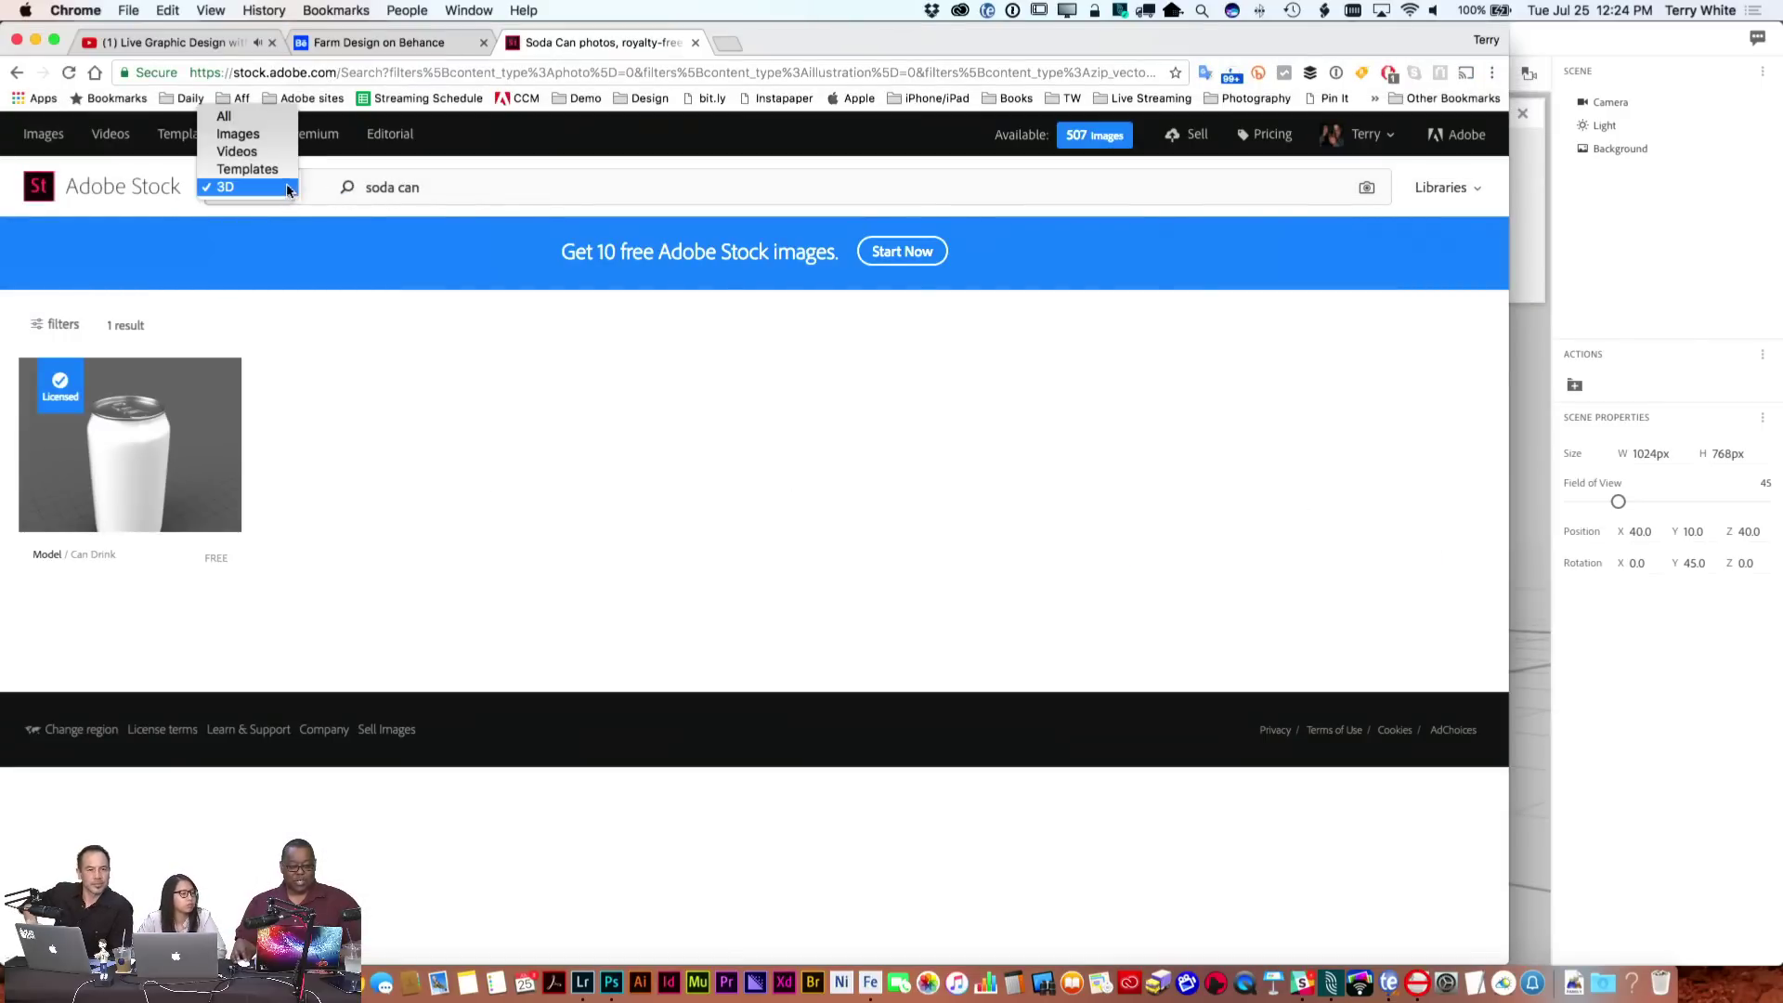
click(270, 133)
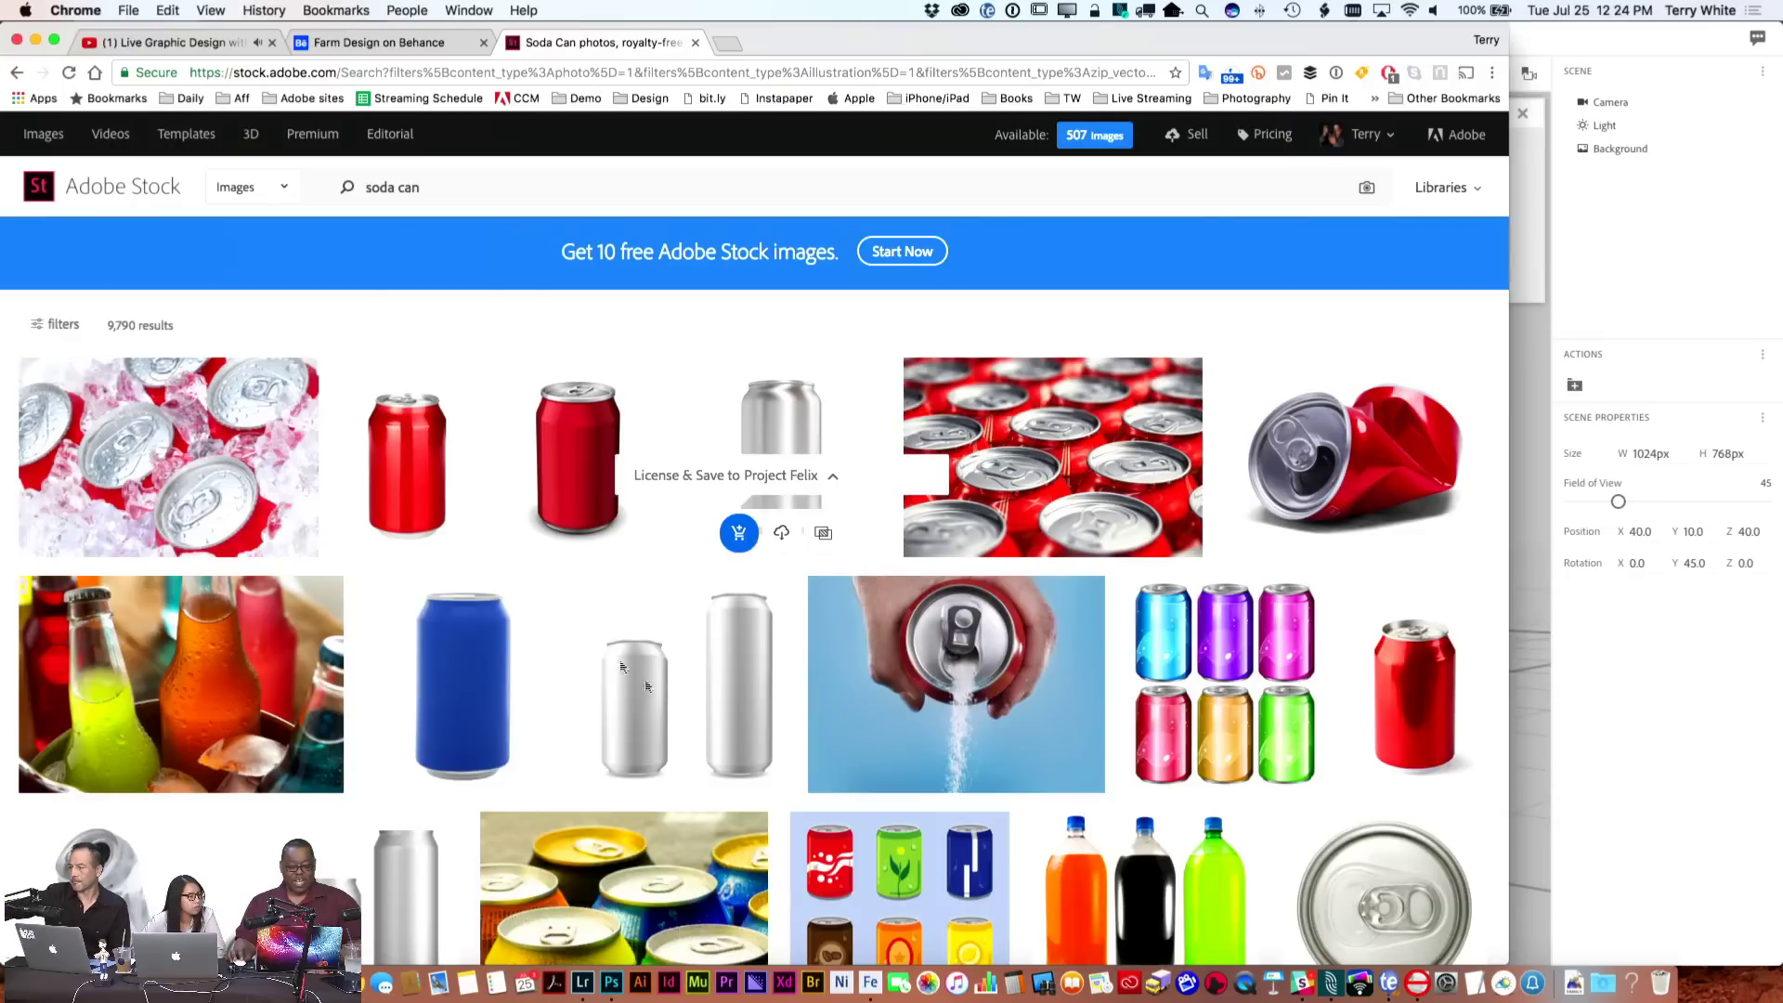
mouse_move(1403, 763)
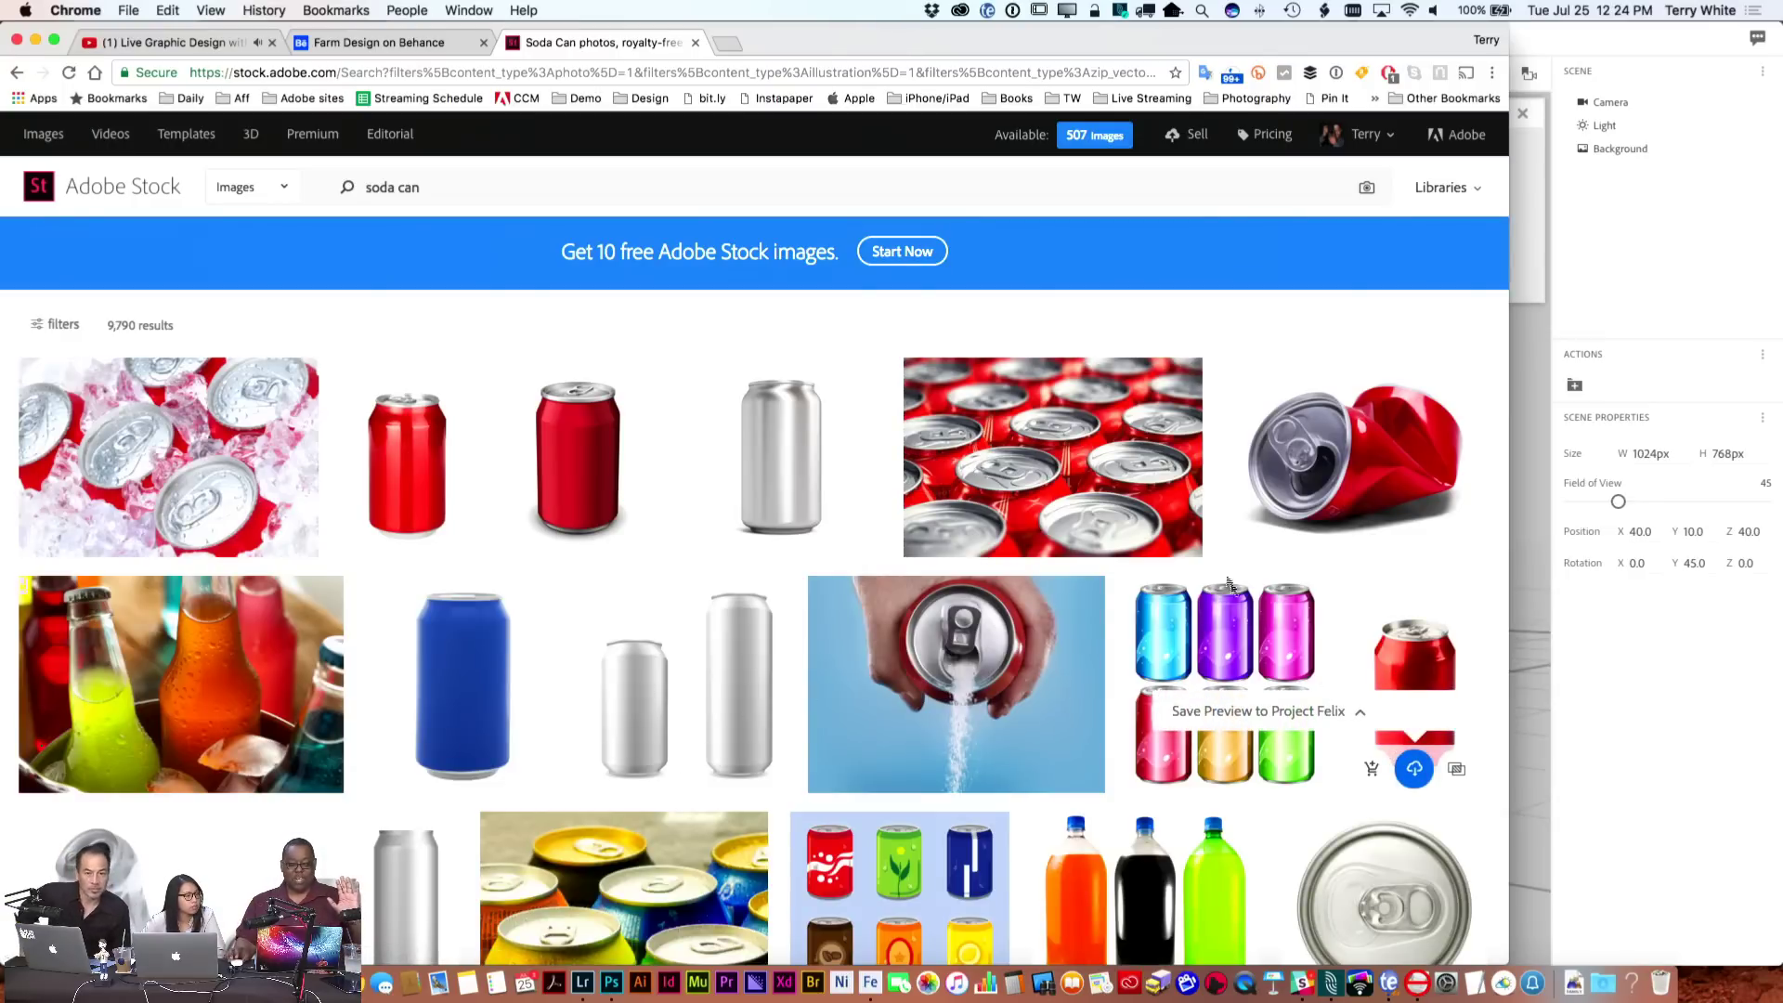
click(281, 192)
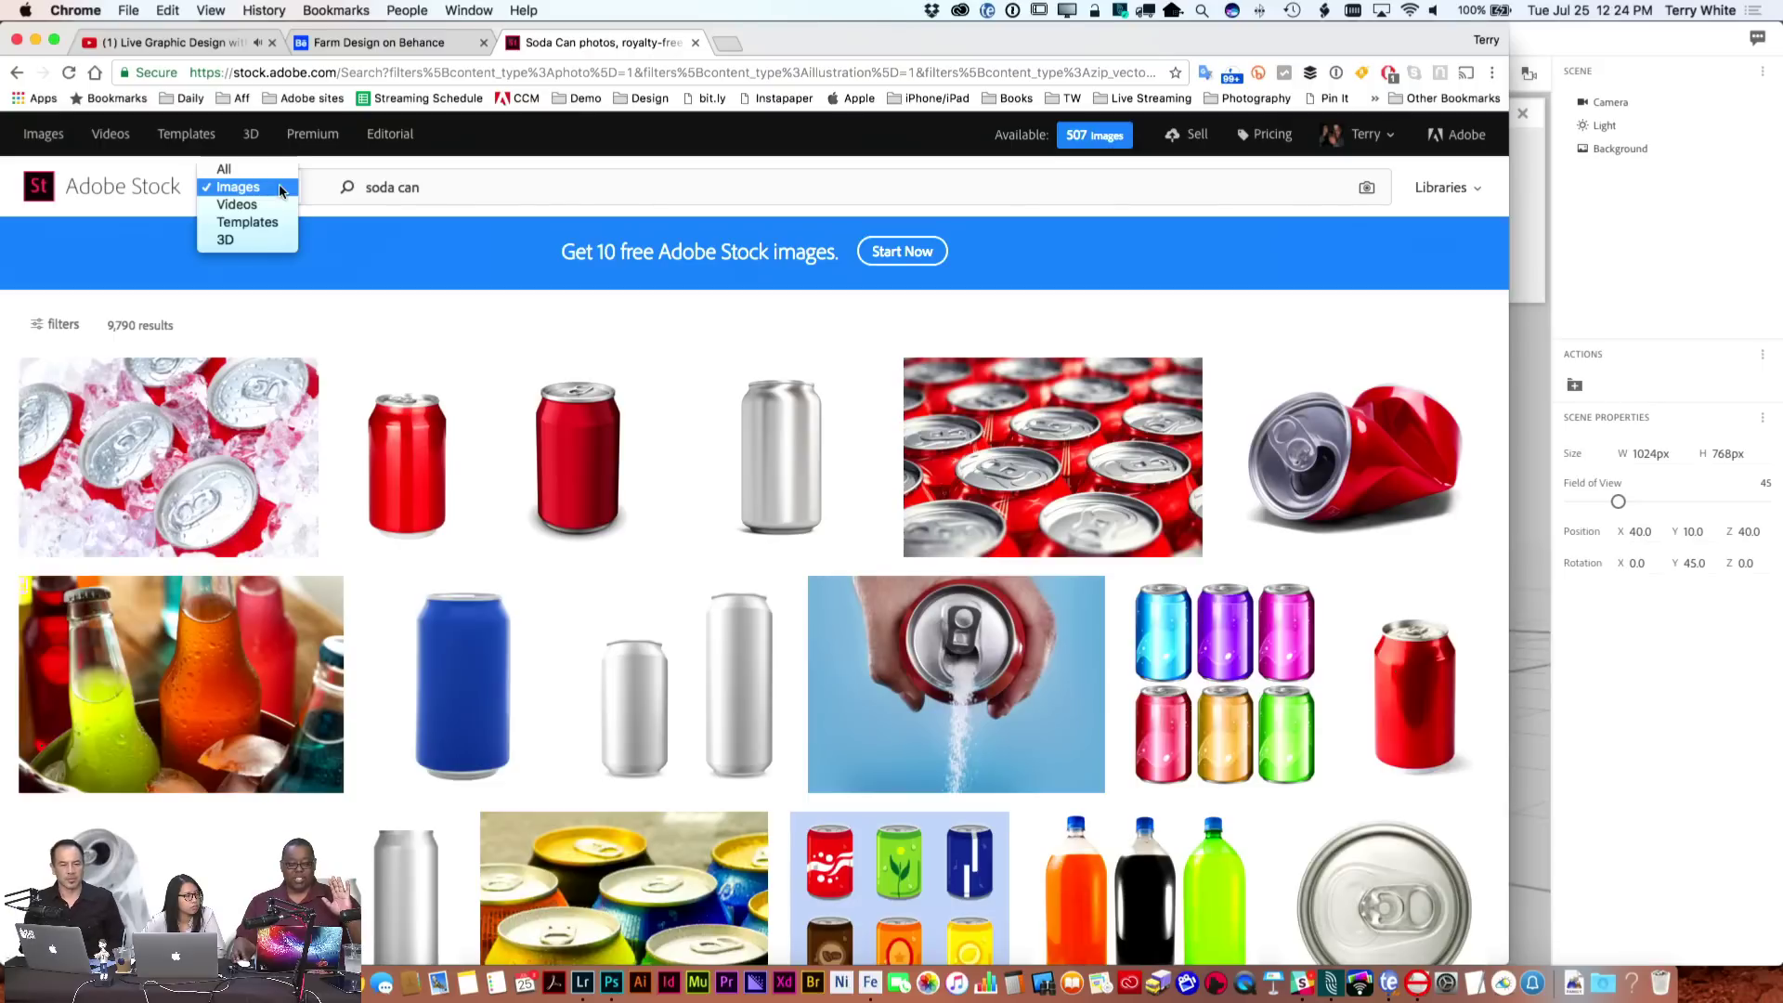
click(267, 244)
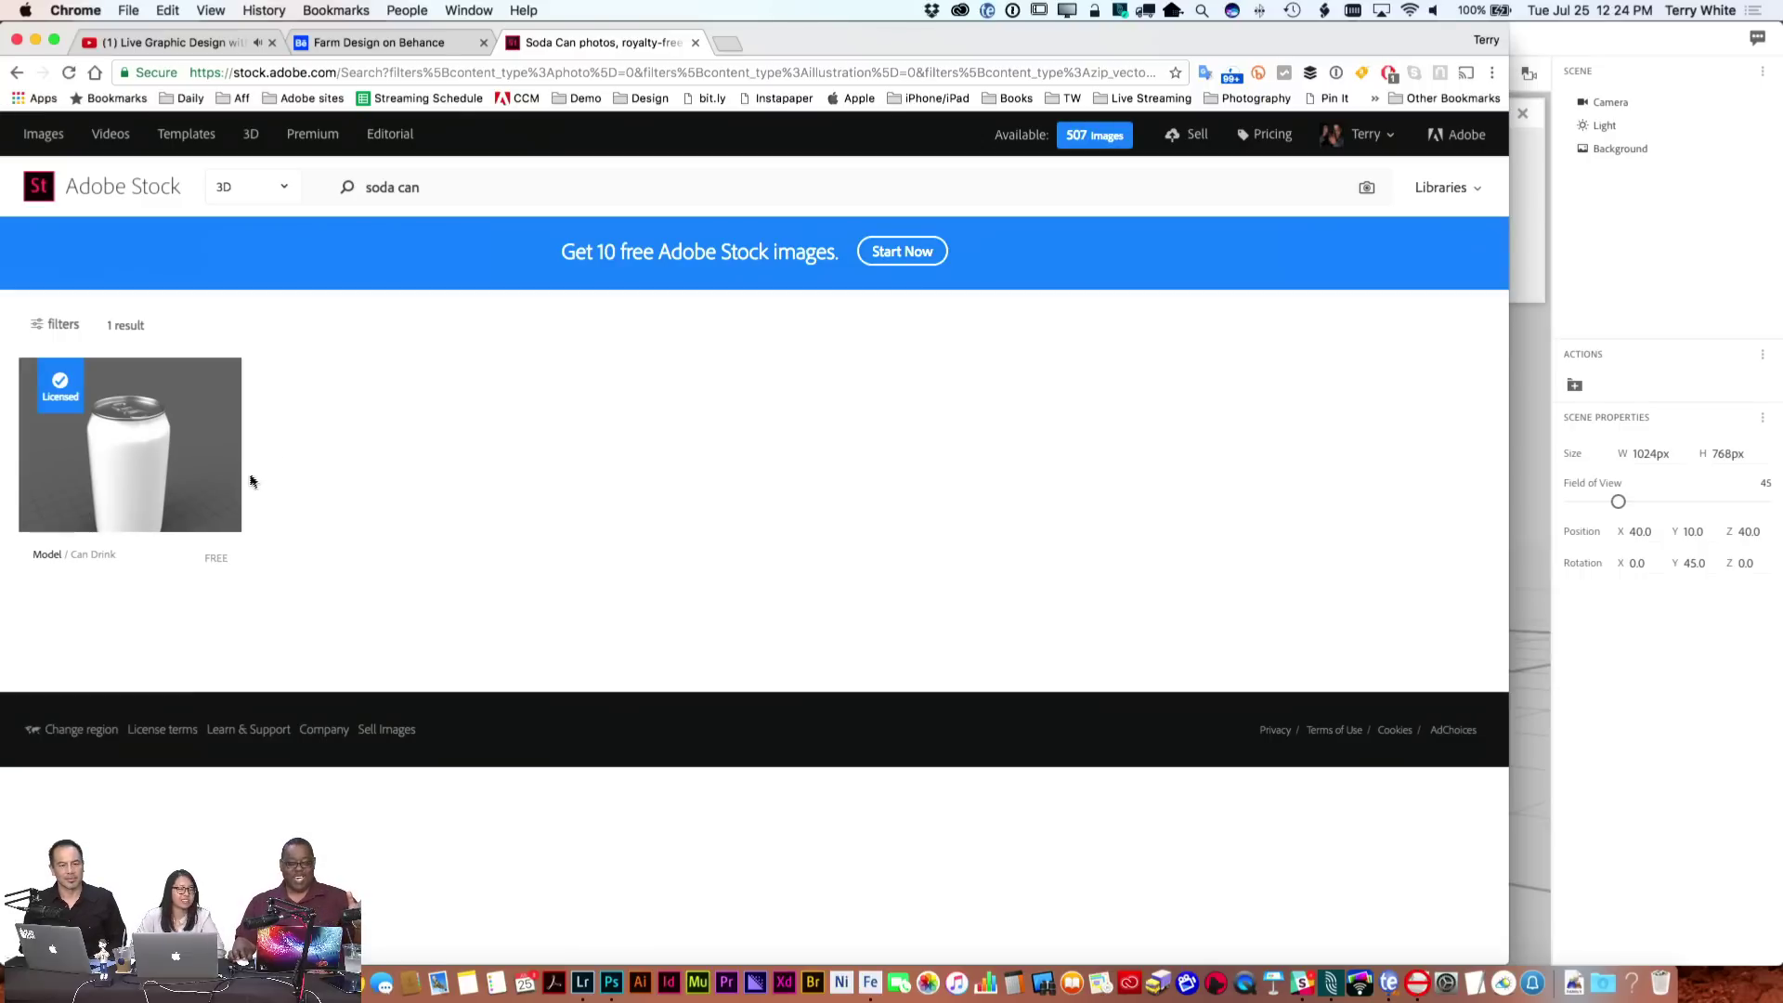
mouse_move(135, 556)
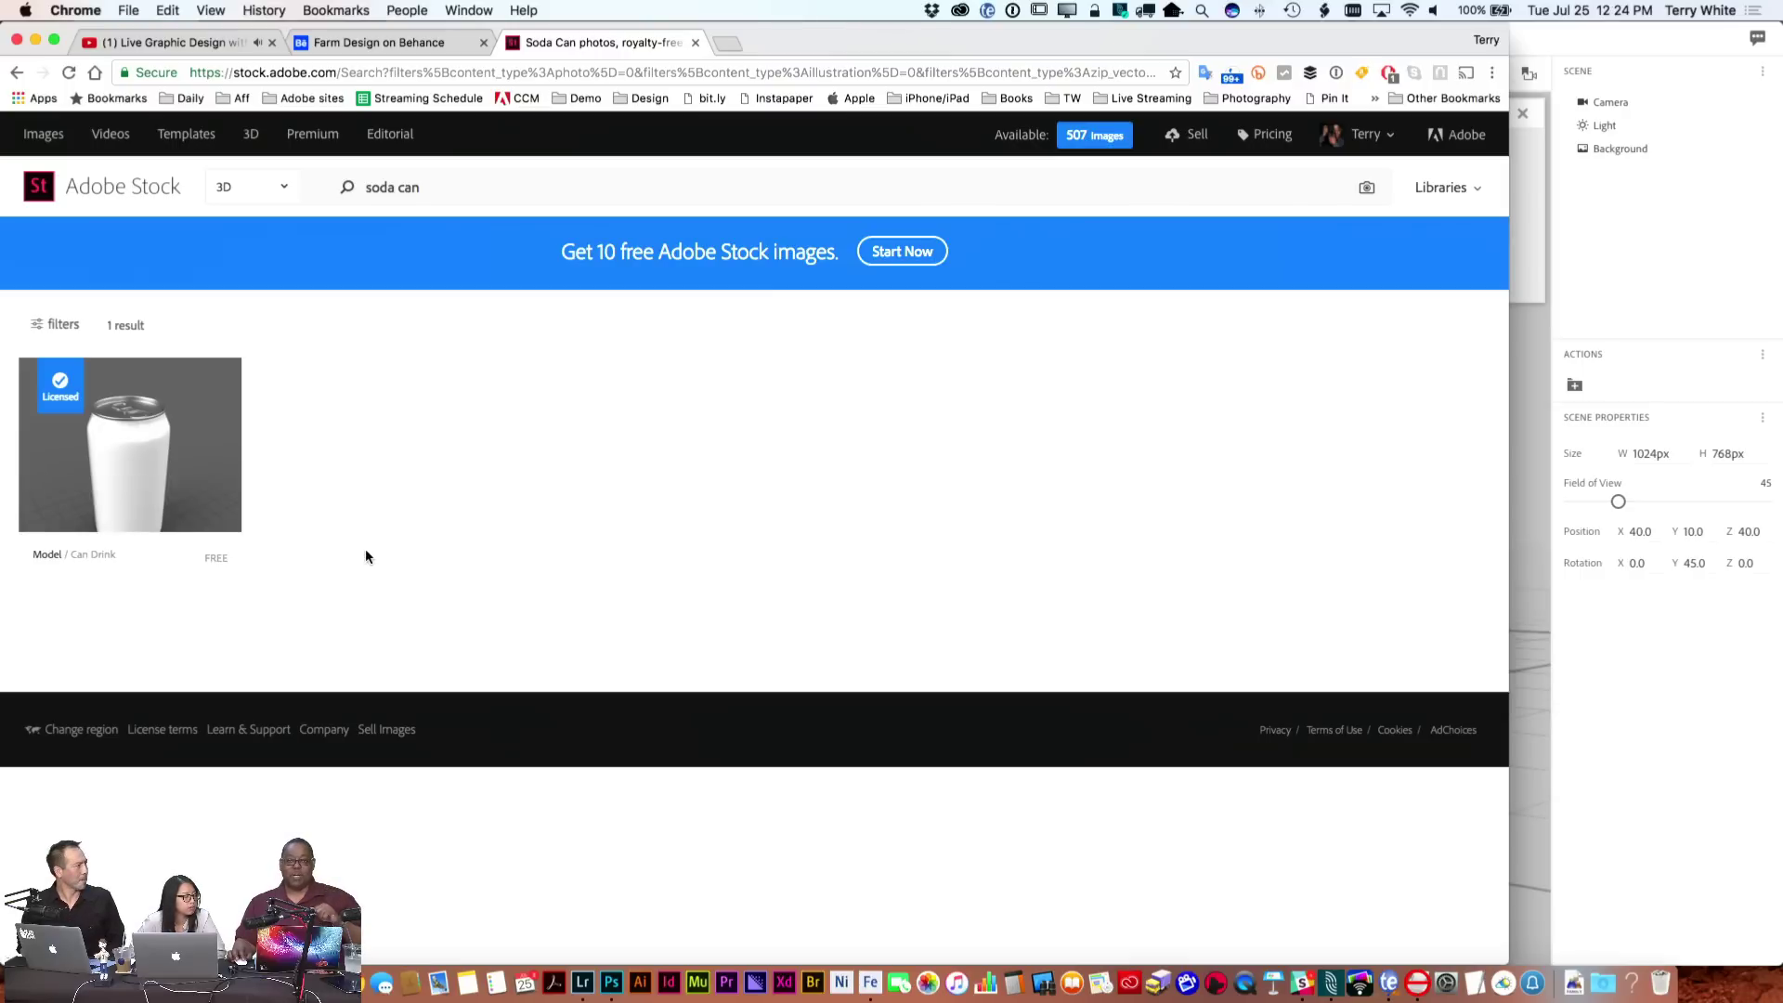
Switch to Felix and set the Fashion Model graphic from the Project Felix library as the scene background
key(super+Tab)
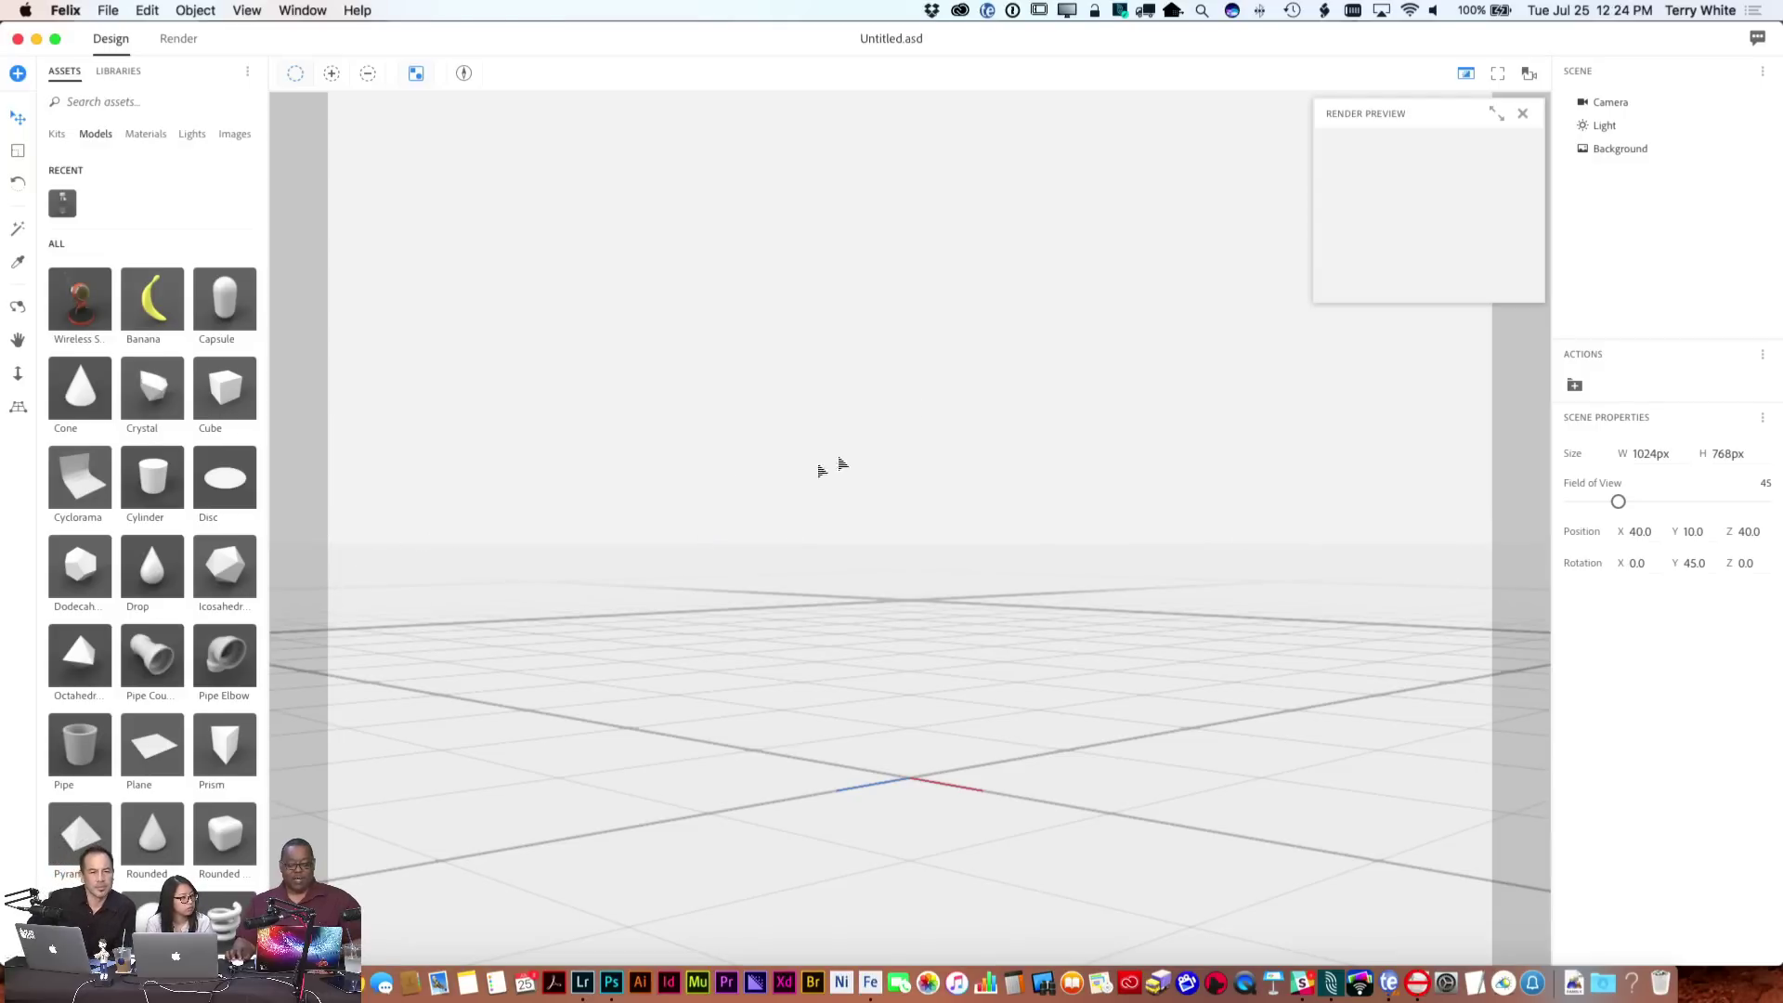
click(118, 72)
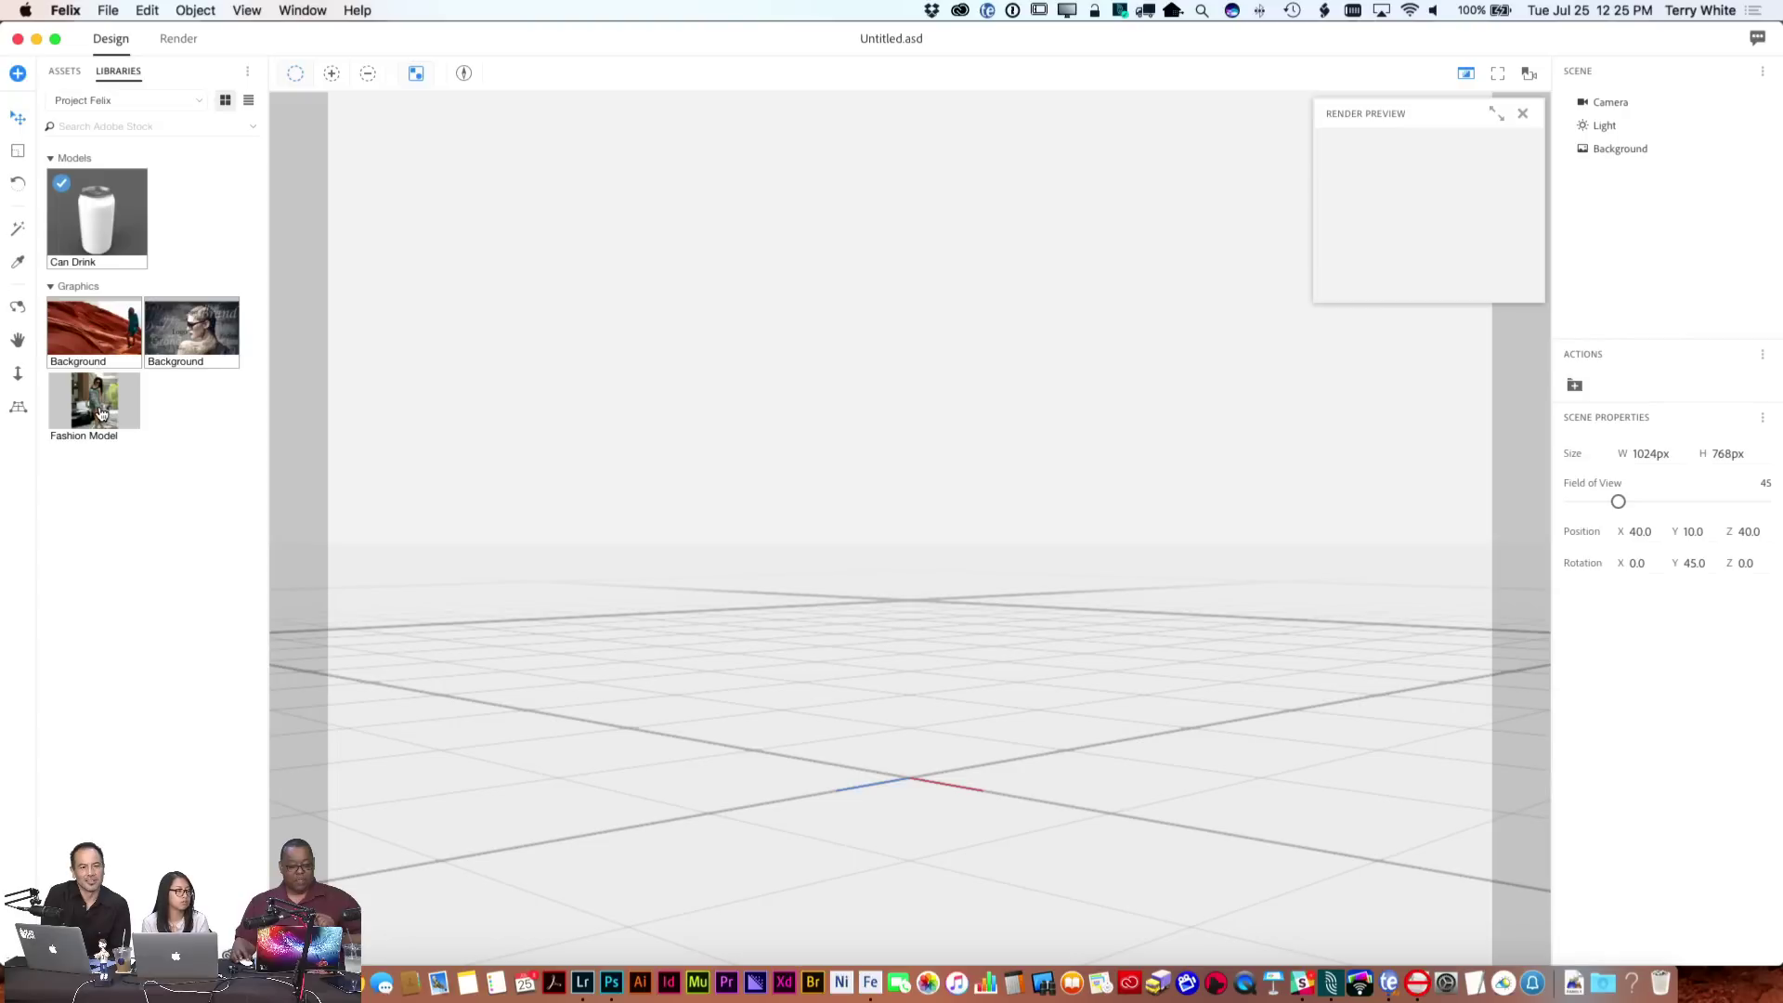
drag(102, 413, 641, 583)
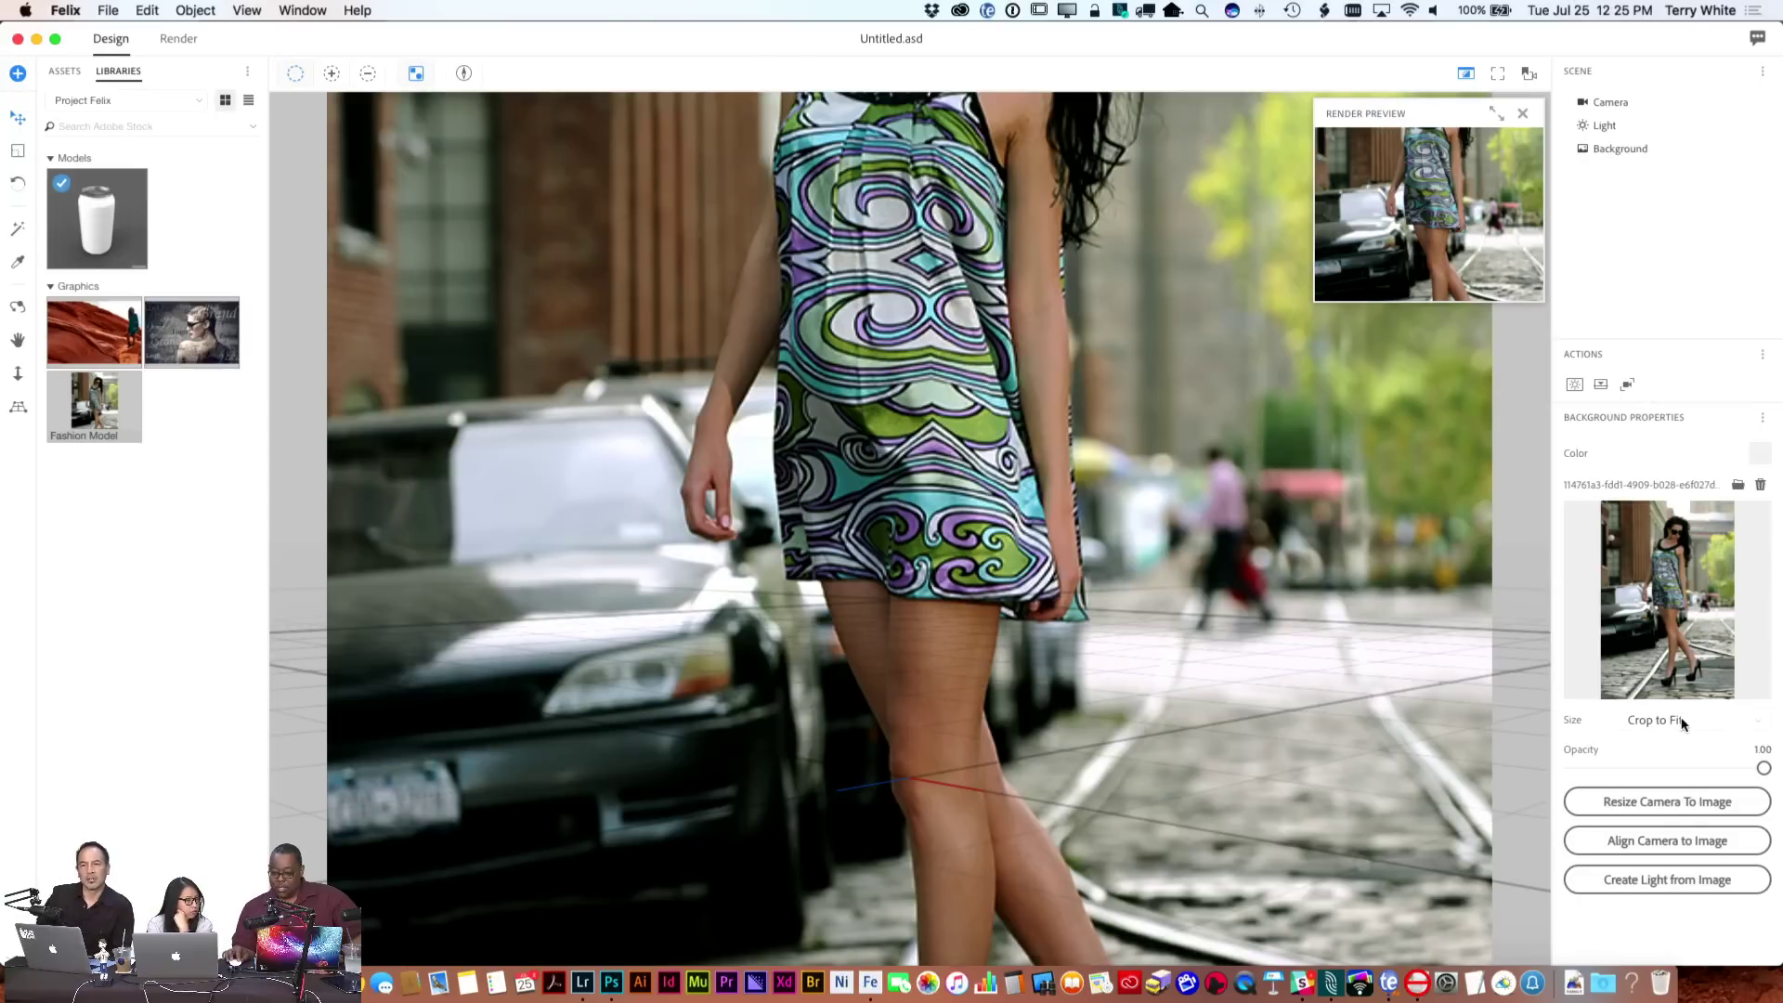
Resize the camera to the background image and lower the horizon line to the woman's ankles
click(1690, 813)
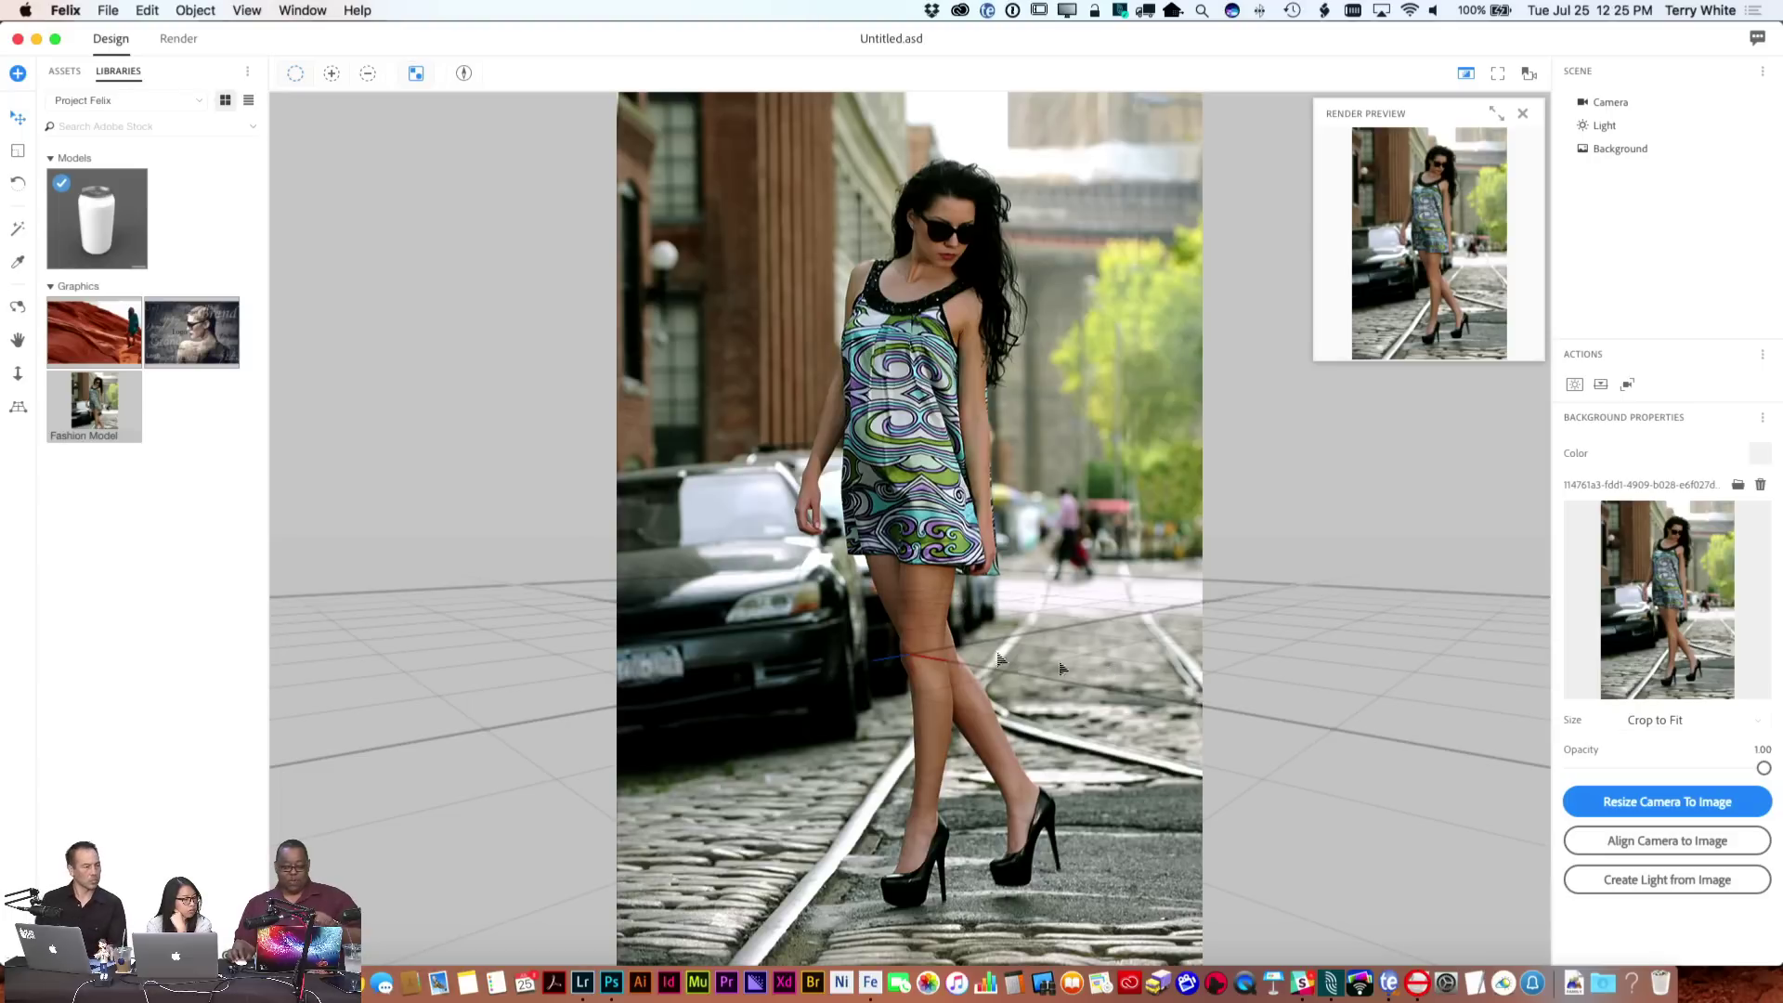
click(19, 412)
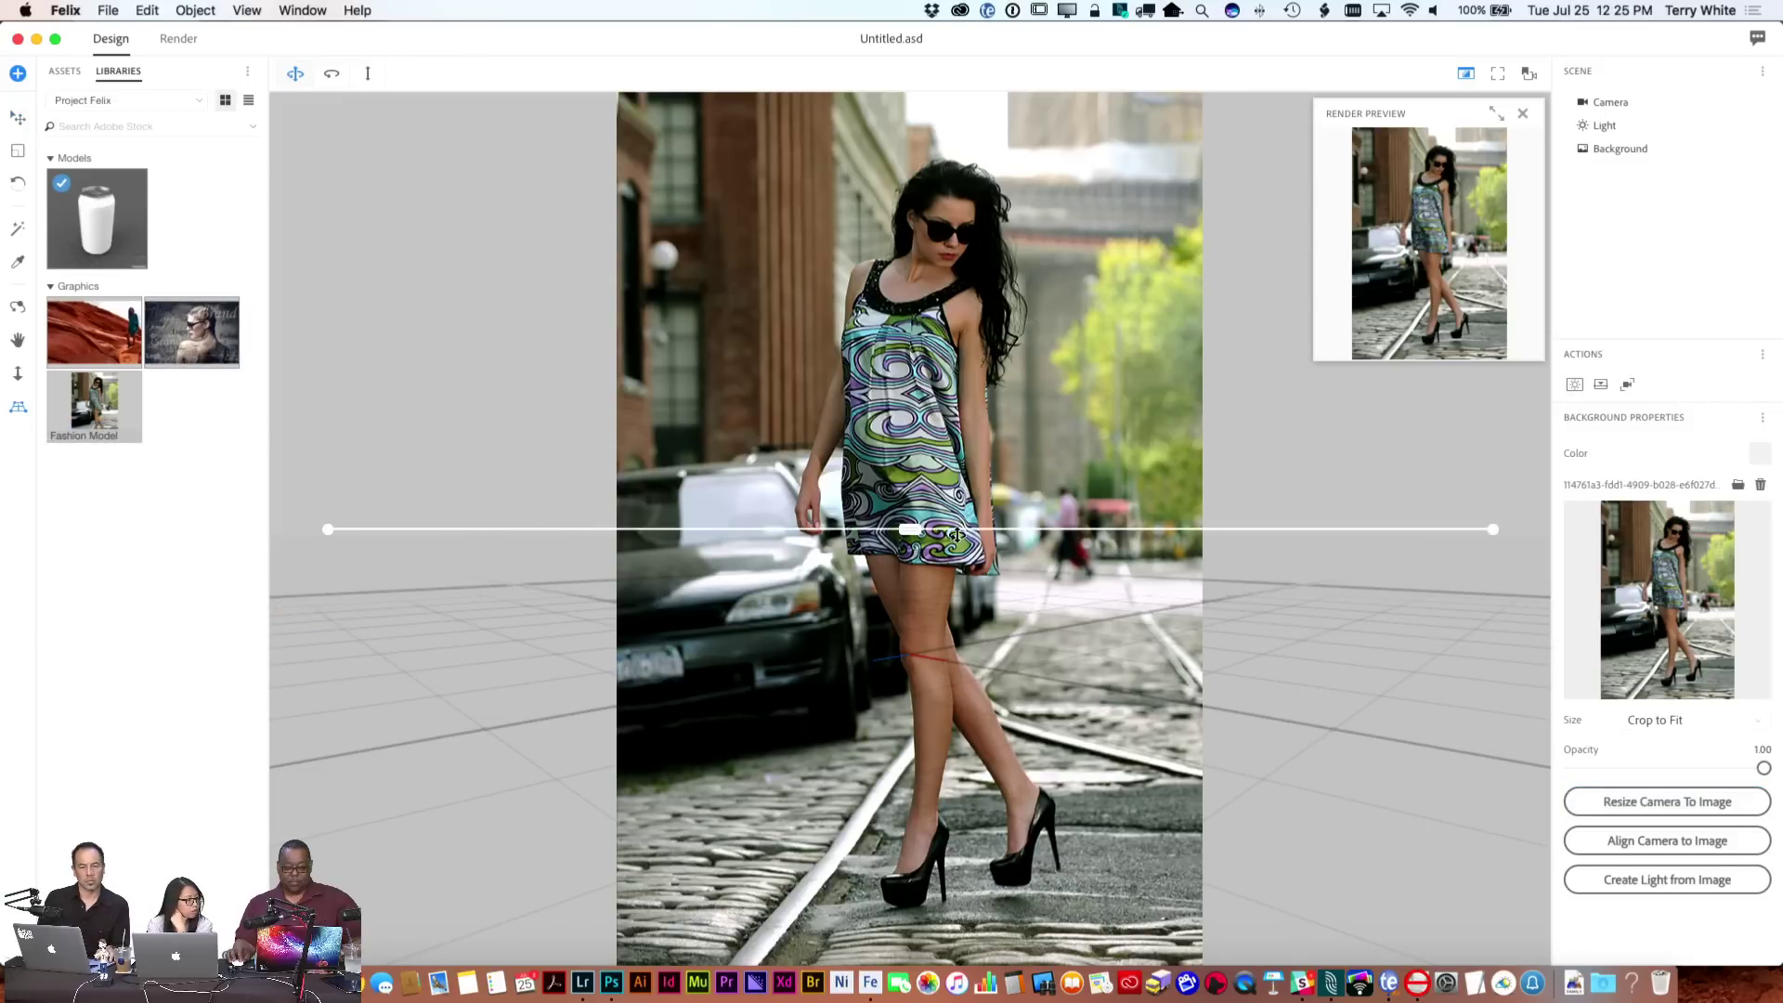
drag(957, 535, 990, 773)
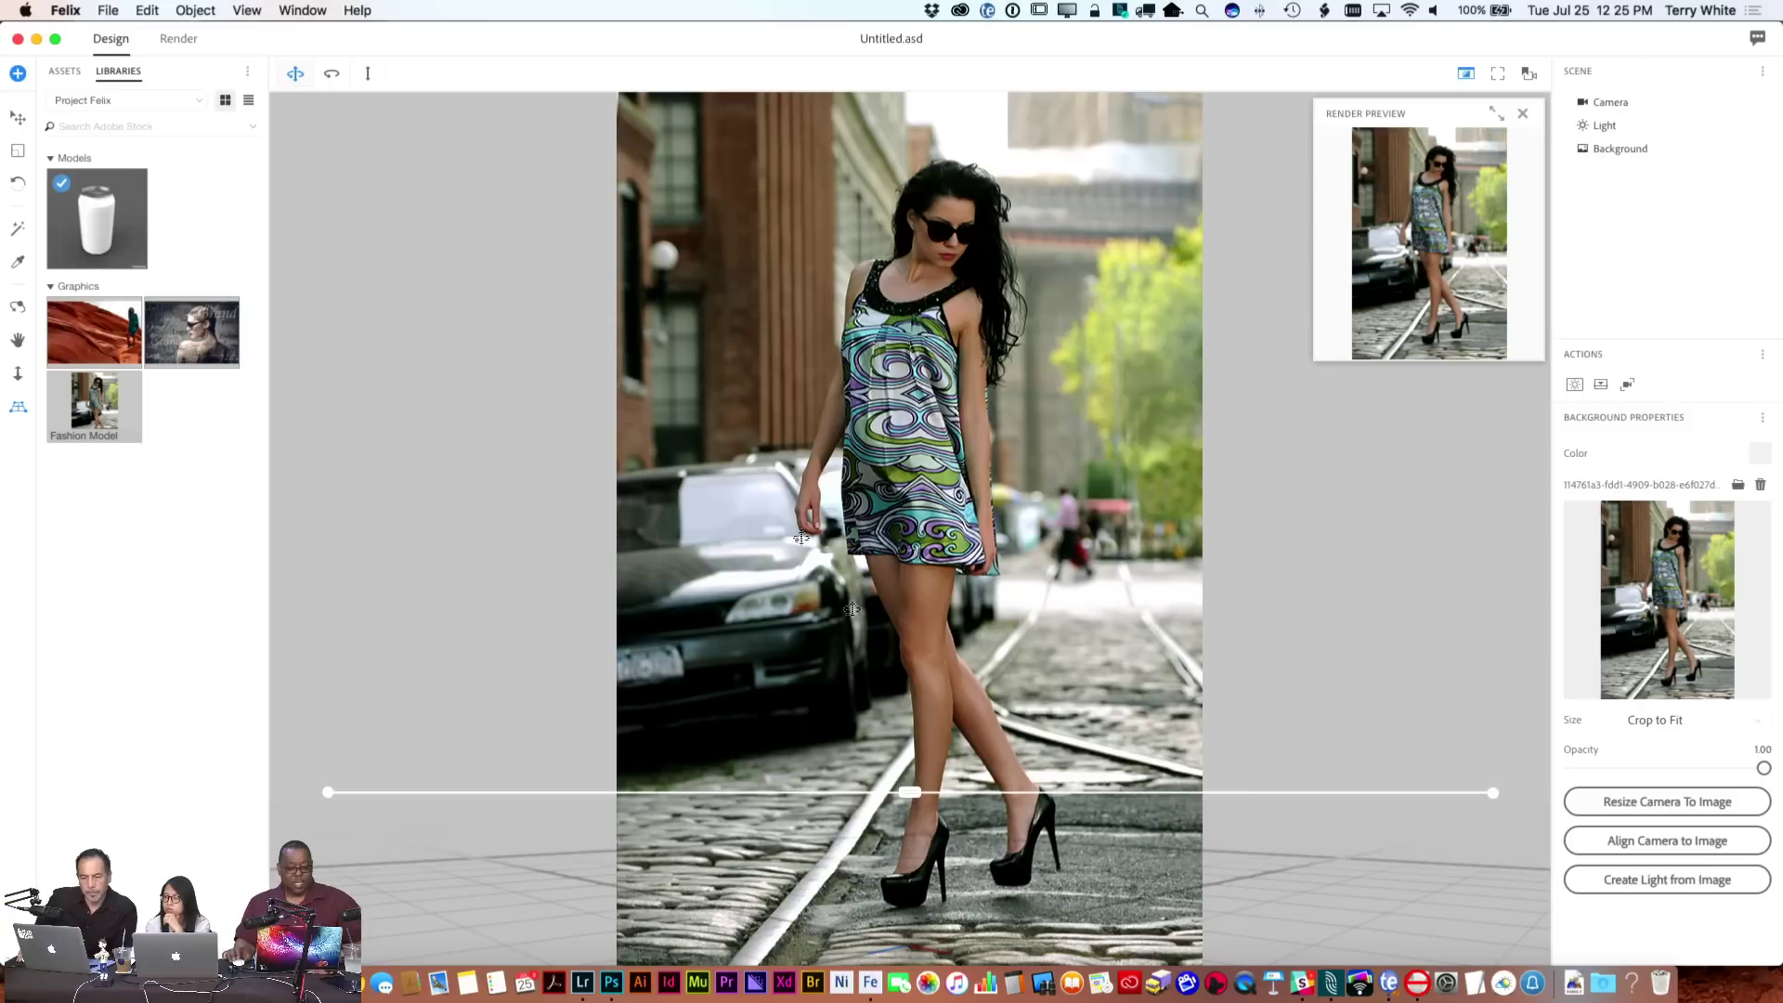
Add the Can Drink library model and place it beside the woman's heels at about X 11.7, Y 5.3, Z -8.9
drag(94, 241, 1023, 466)
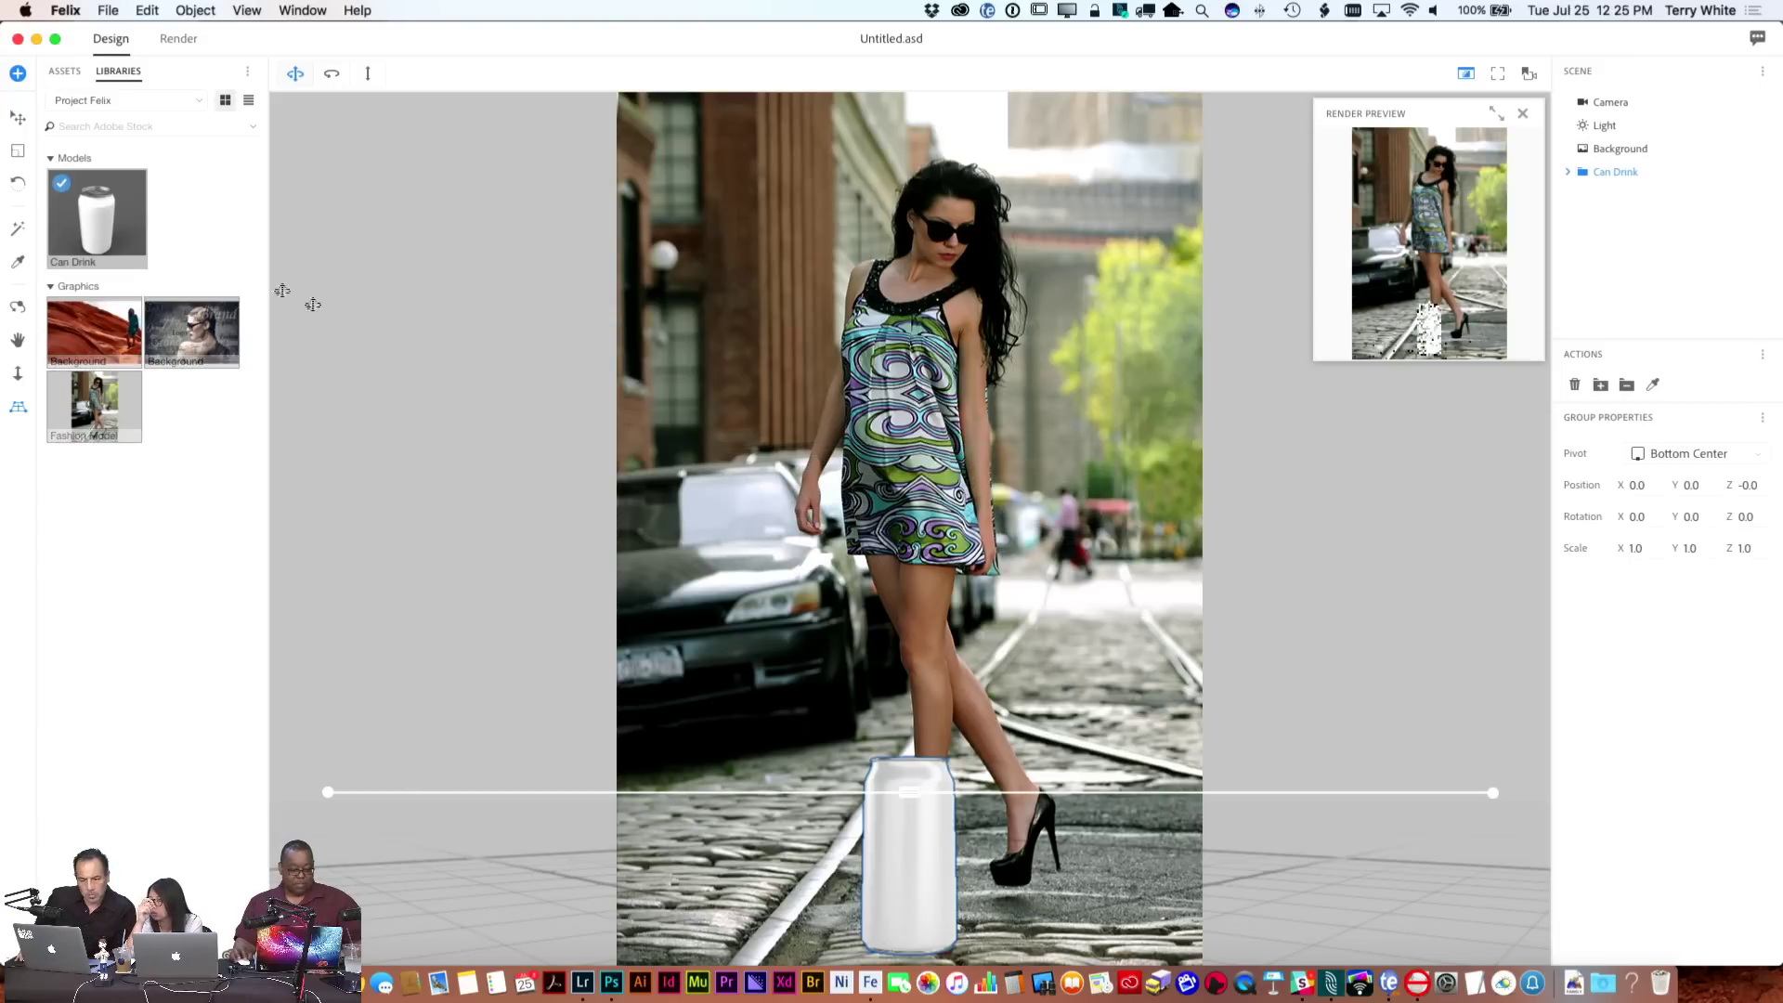
click(18, 117)
drag(916, 853, 1126, 748)
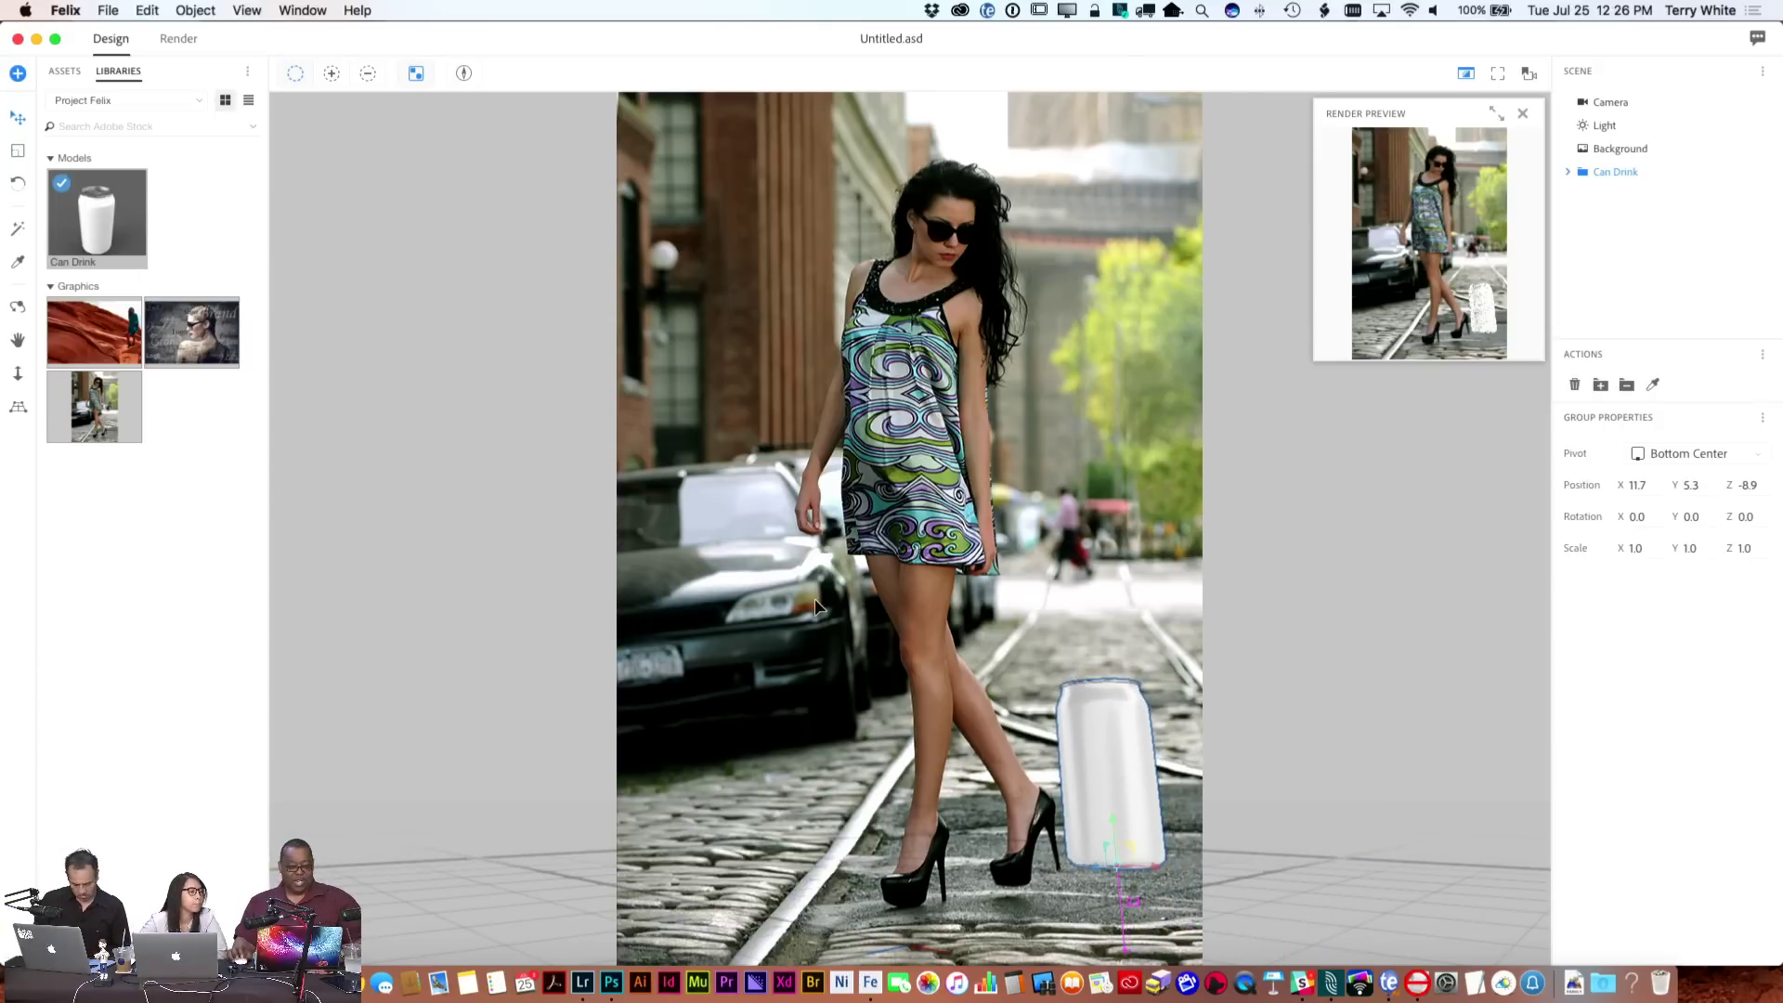
Scale the can down uniformly to about 0.7
click(17, 377)
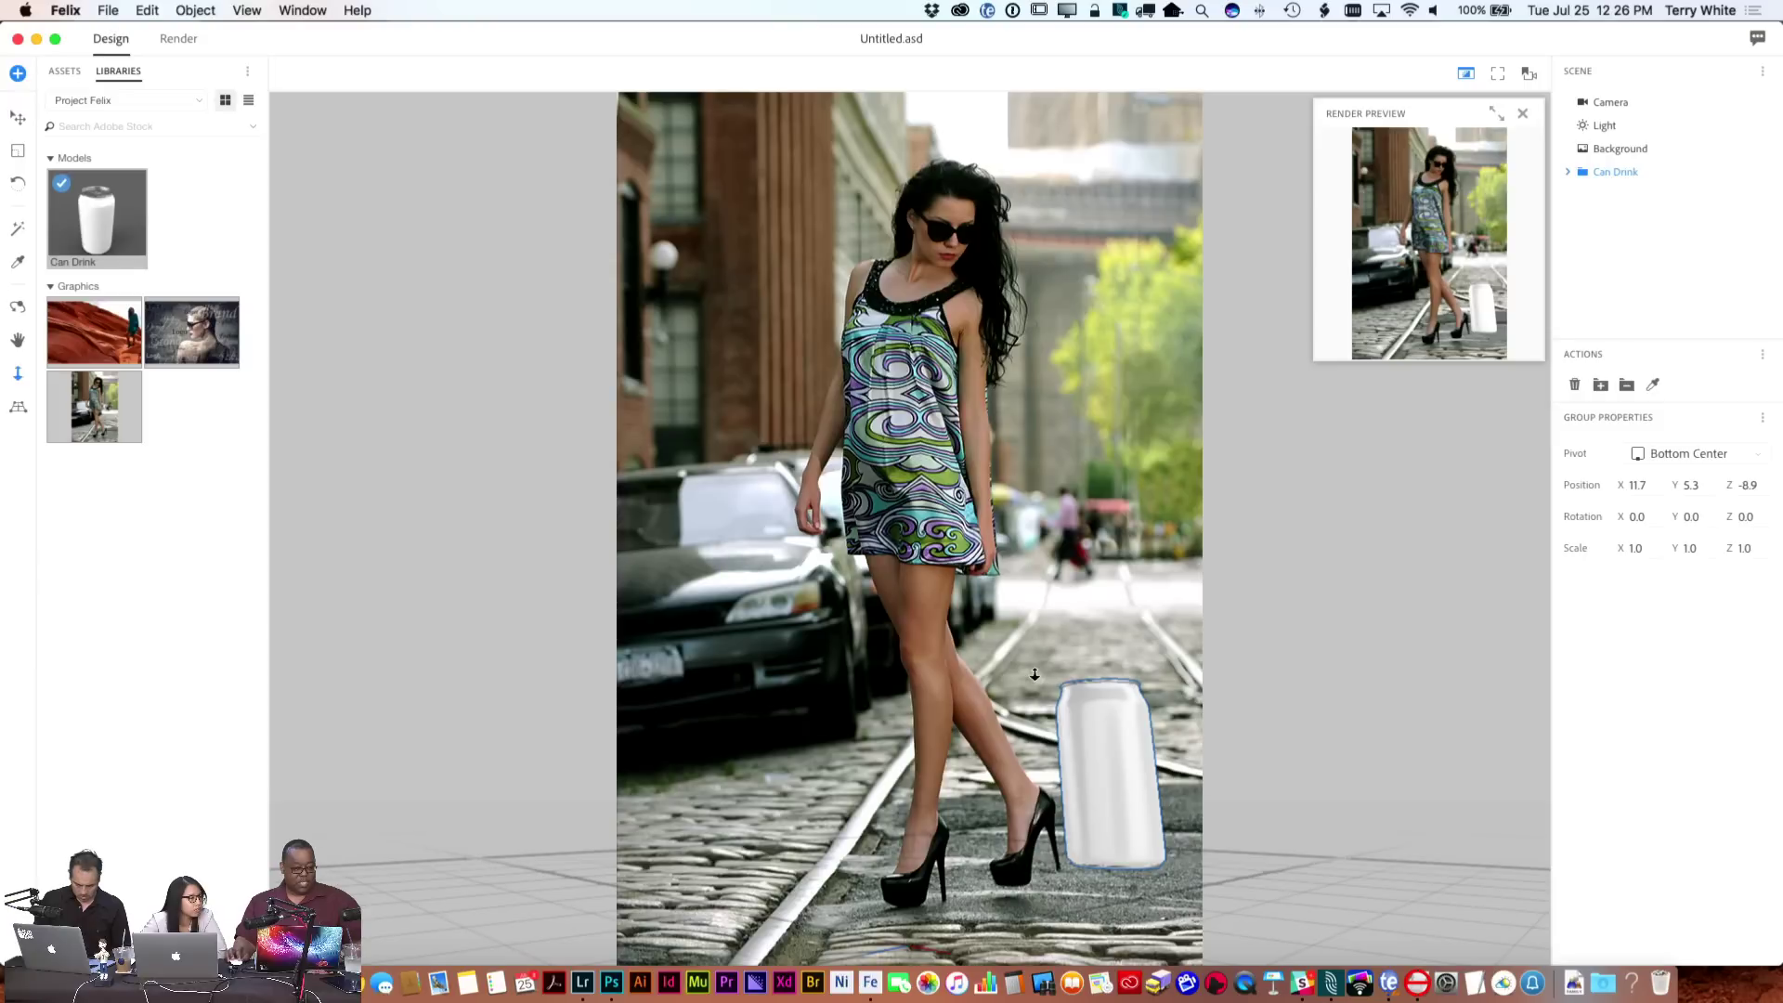
key(v)
click(1100, 747)
drag(1098, 743, 1151, 921)
key(1)
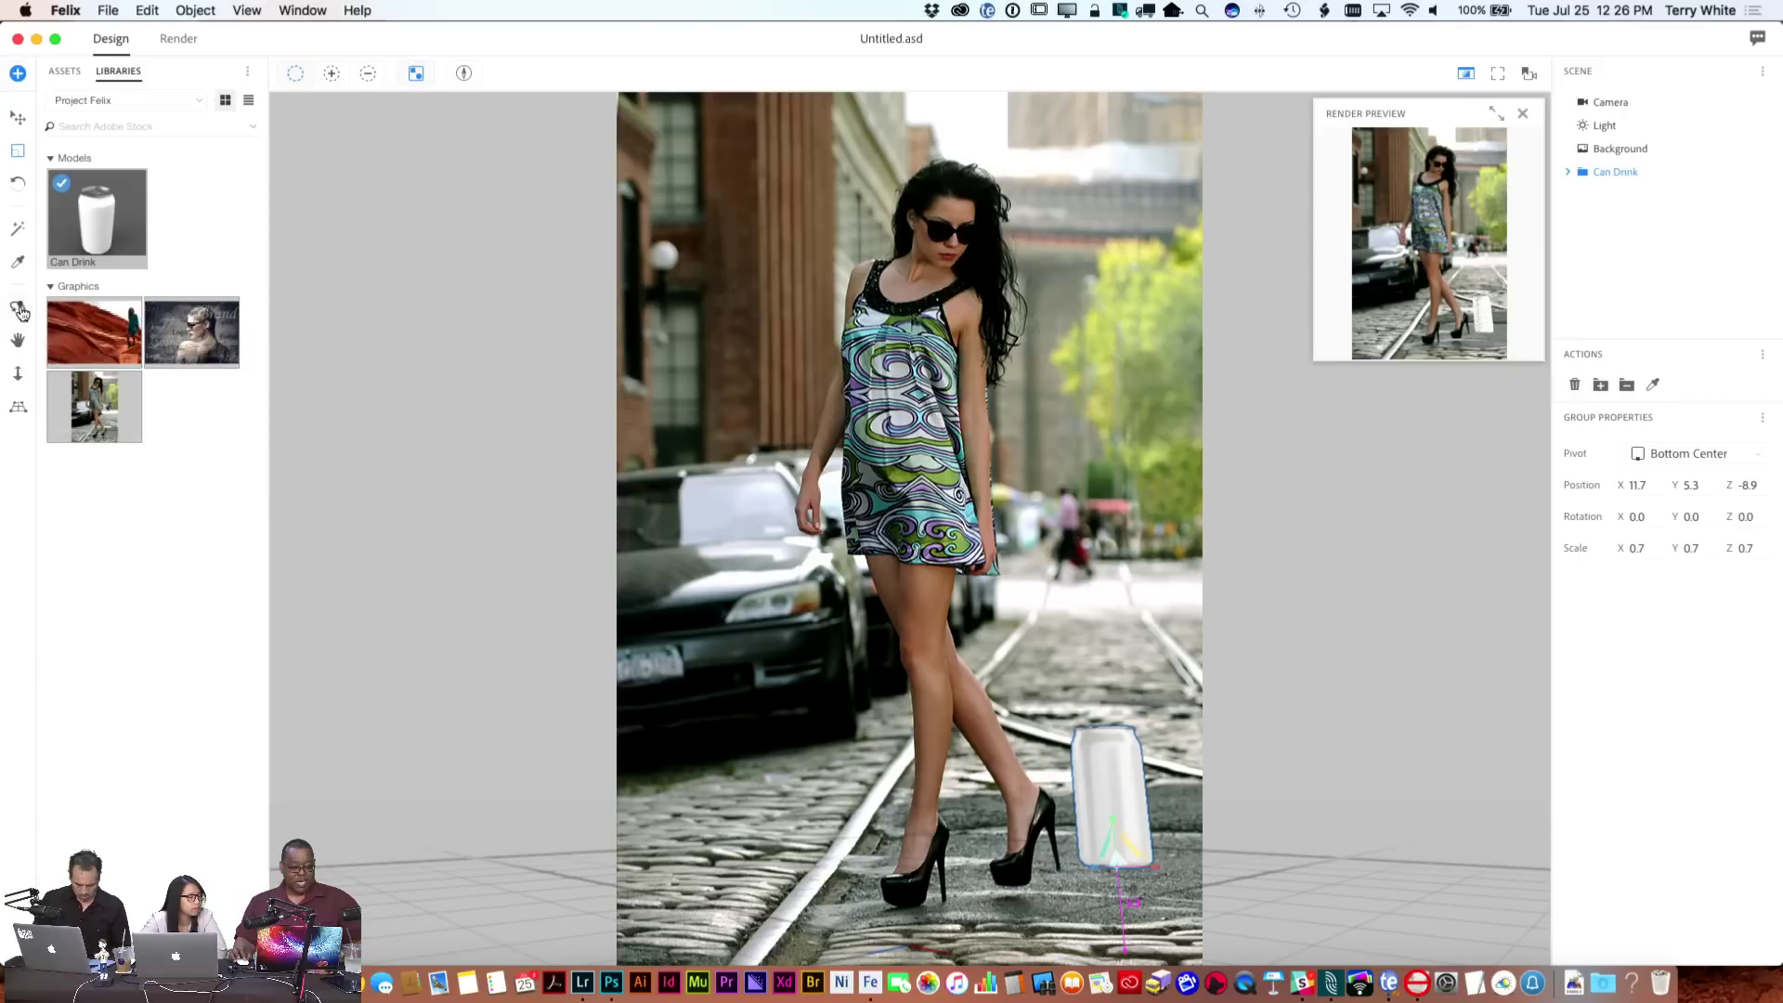
Straighten the can's perspective against the street and rotate it to about X 1.8, Y -32.6, Z -0.3
drag(1137, 766, 1086, 808)
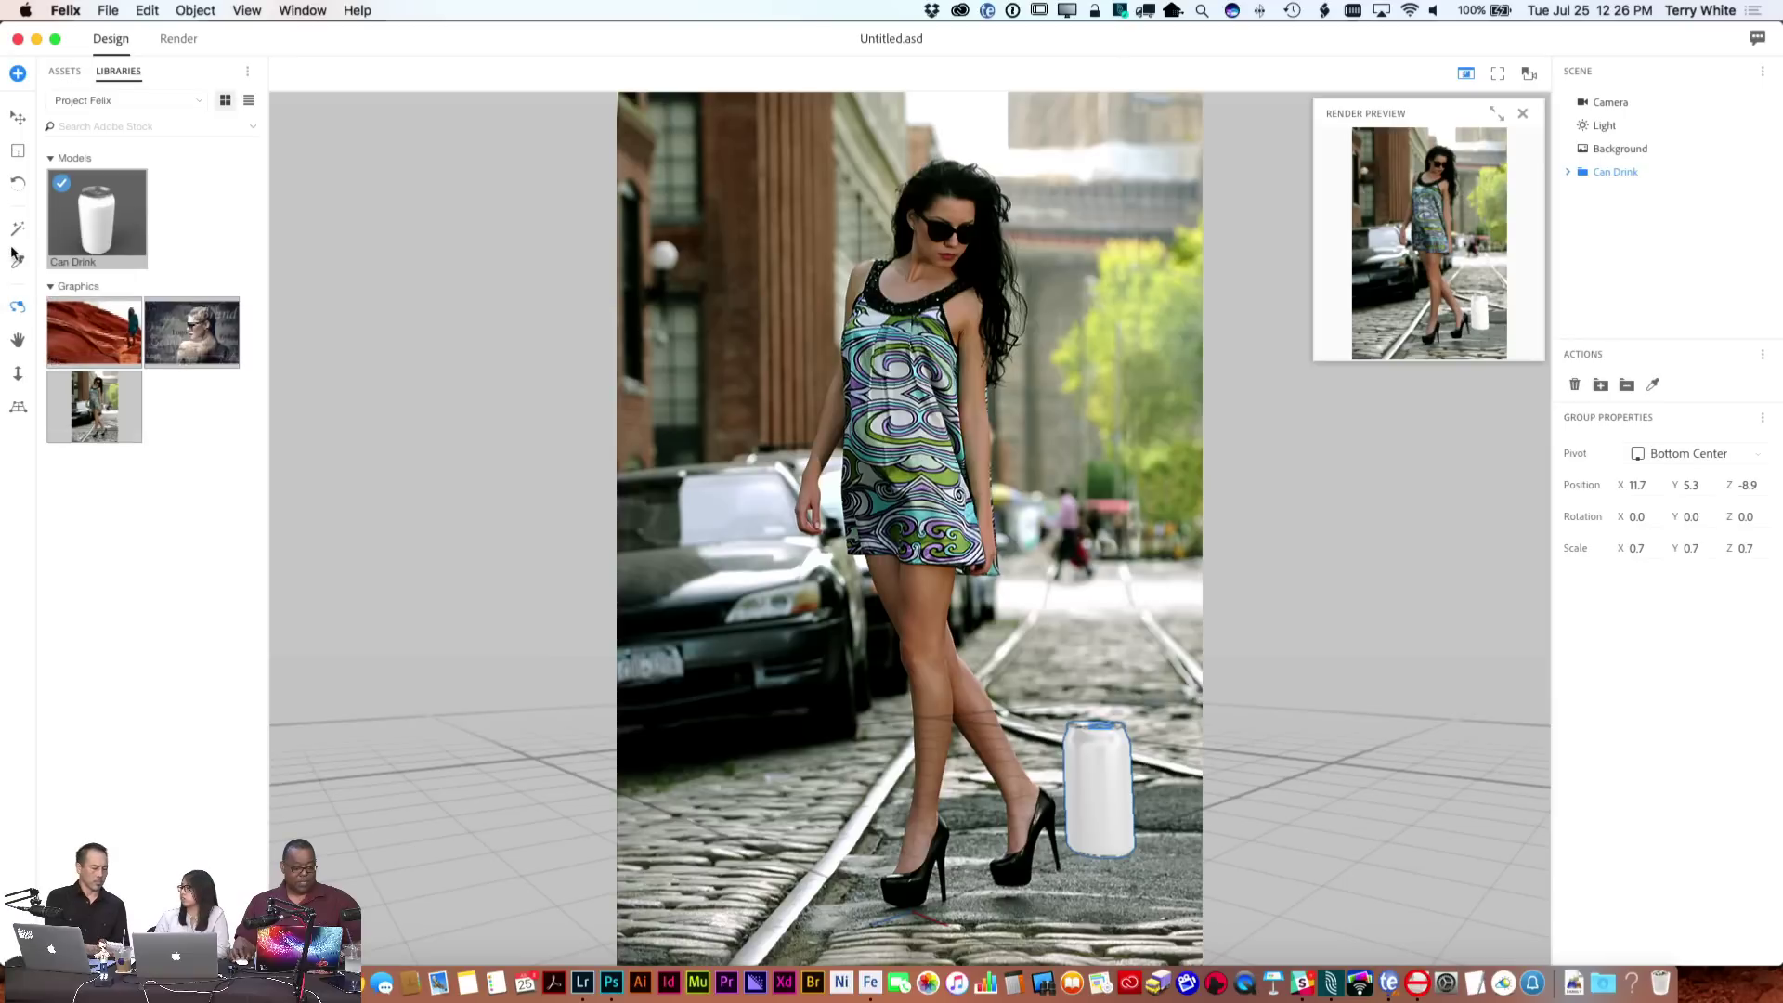
click(17, 184)
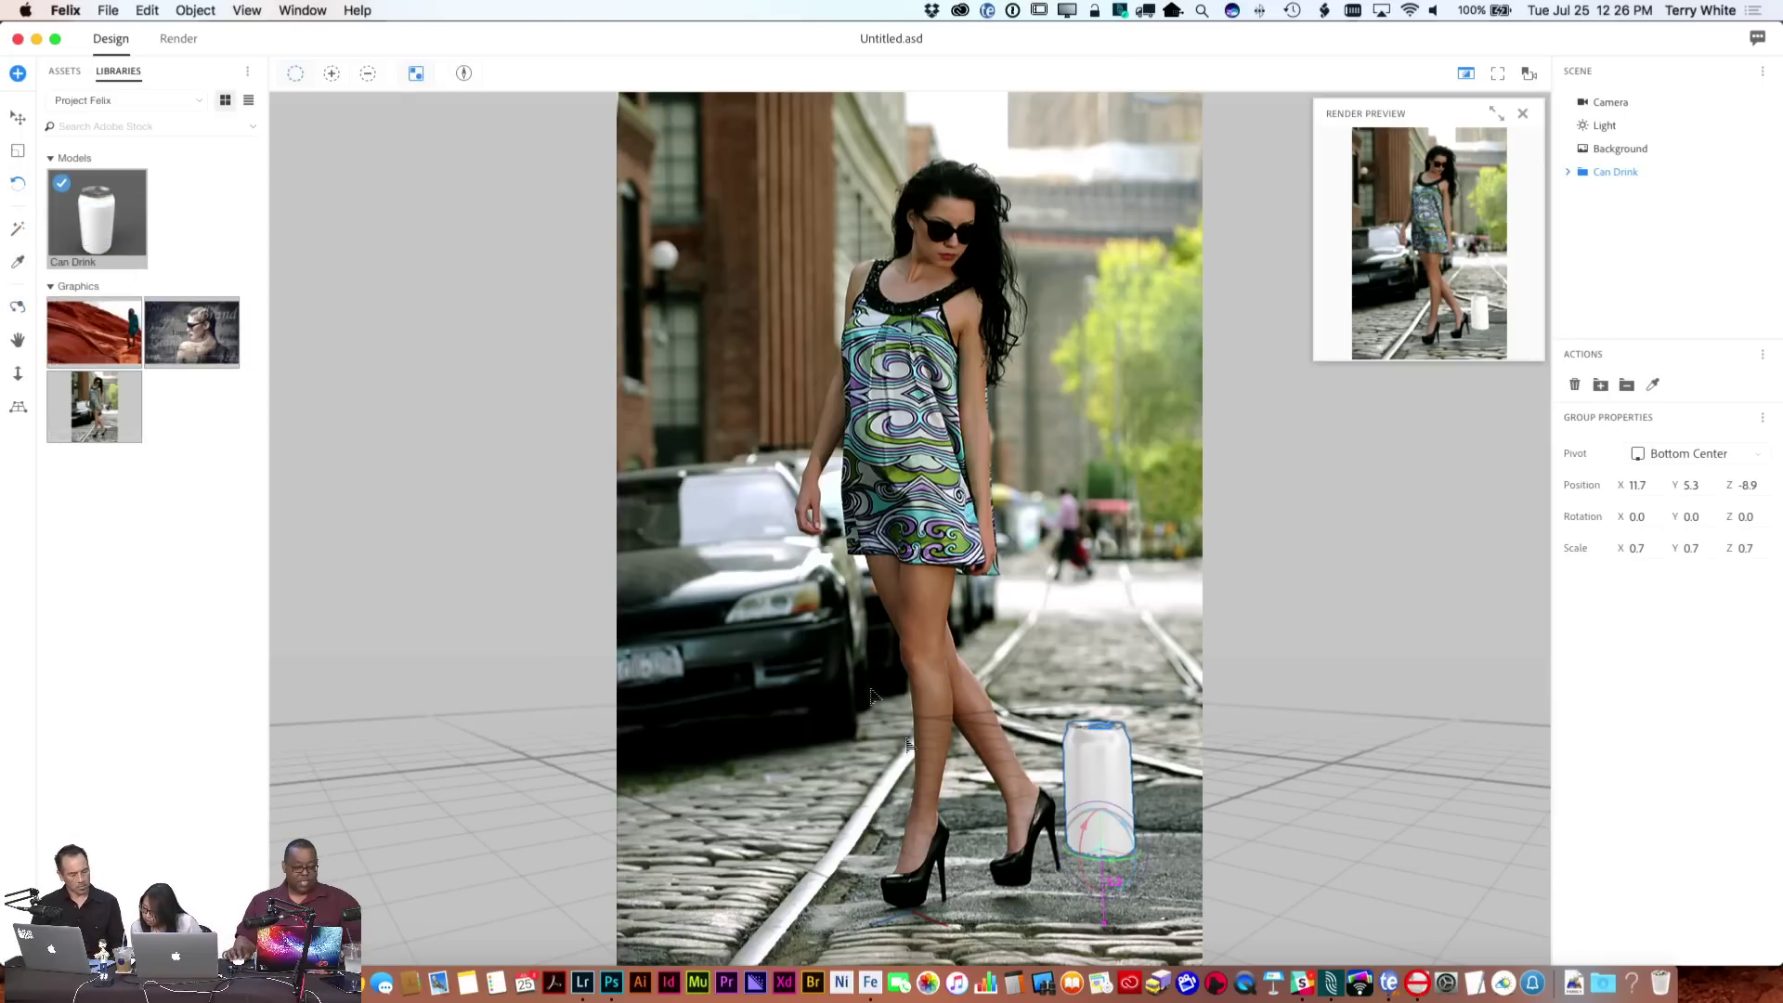
drag(1124, 816, 868, 899)
drag(1129, 851, 1082, 846)
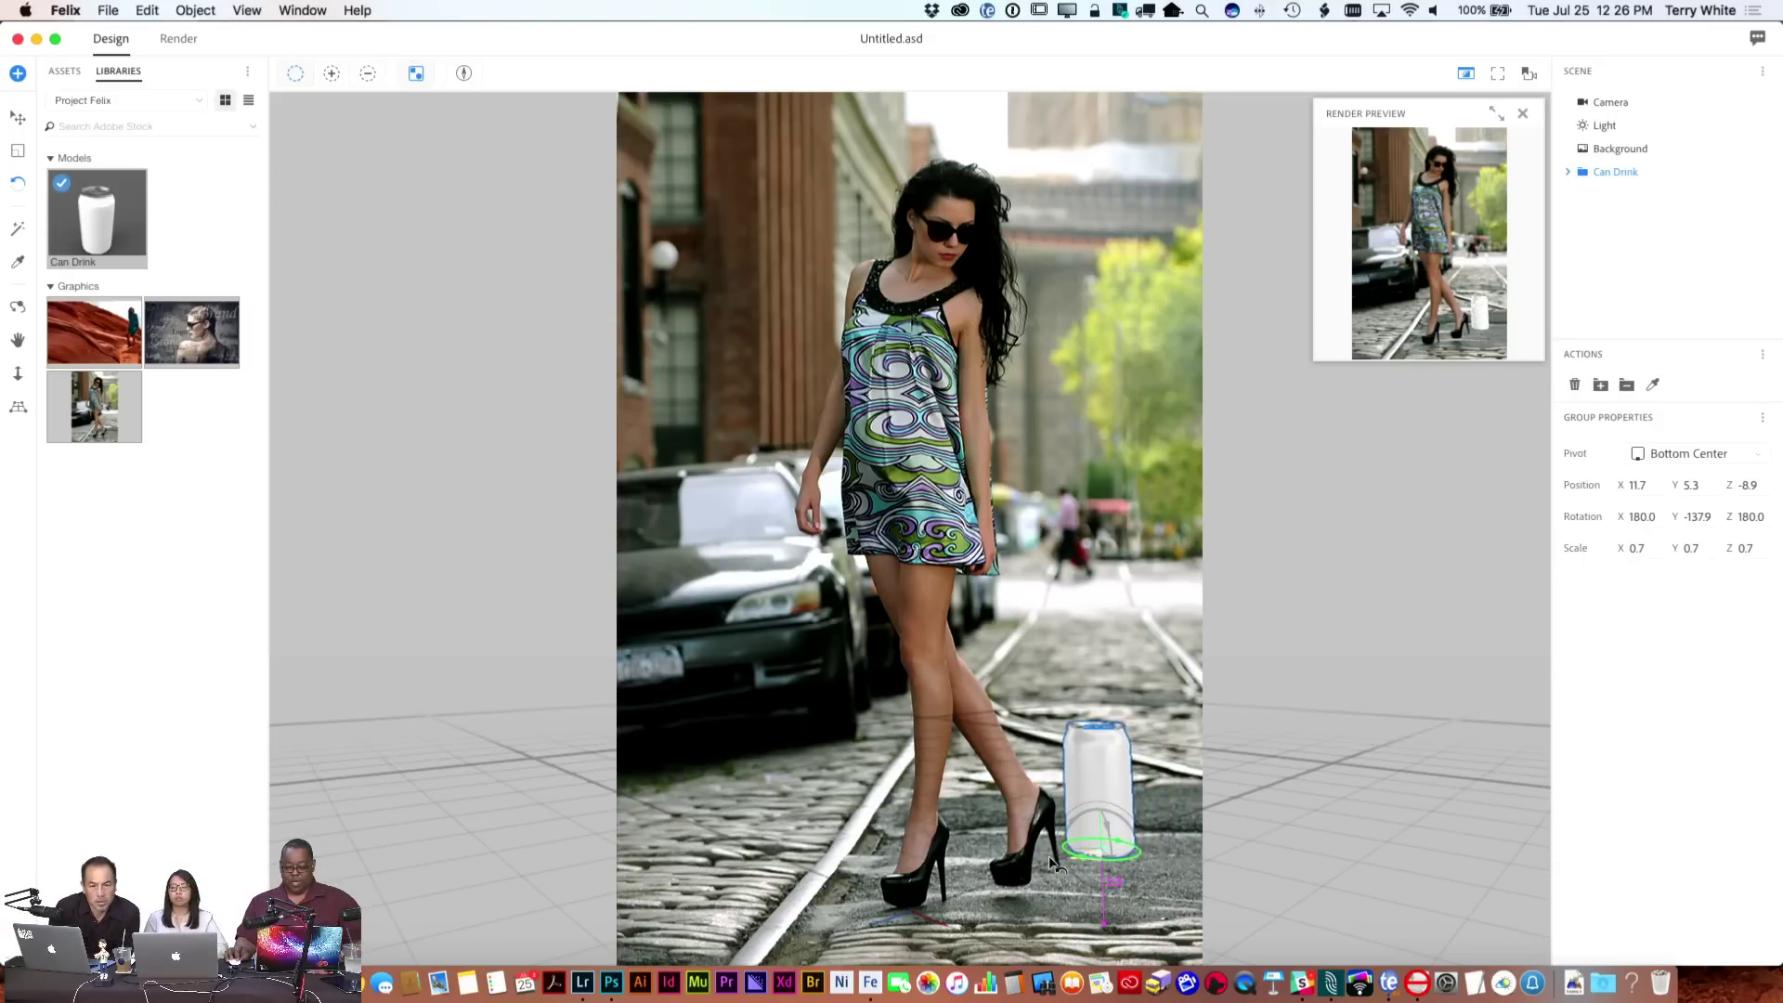
drag(1096, 761, 1133, 774)
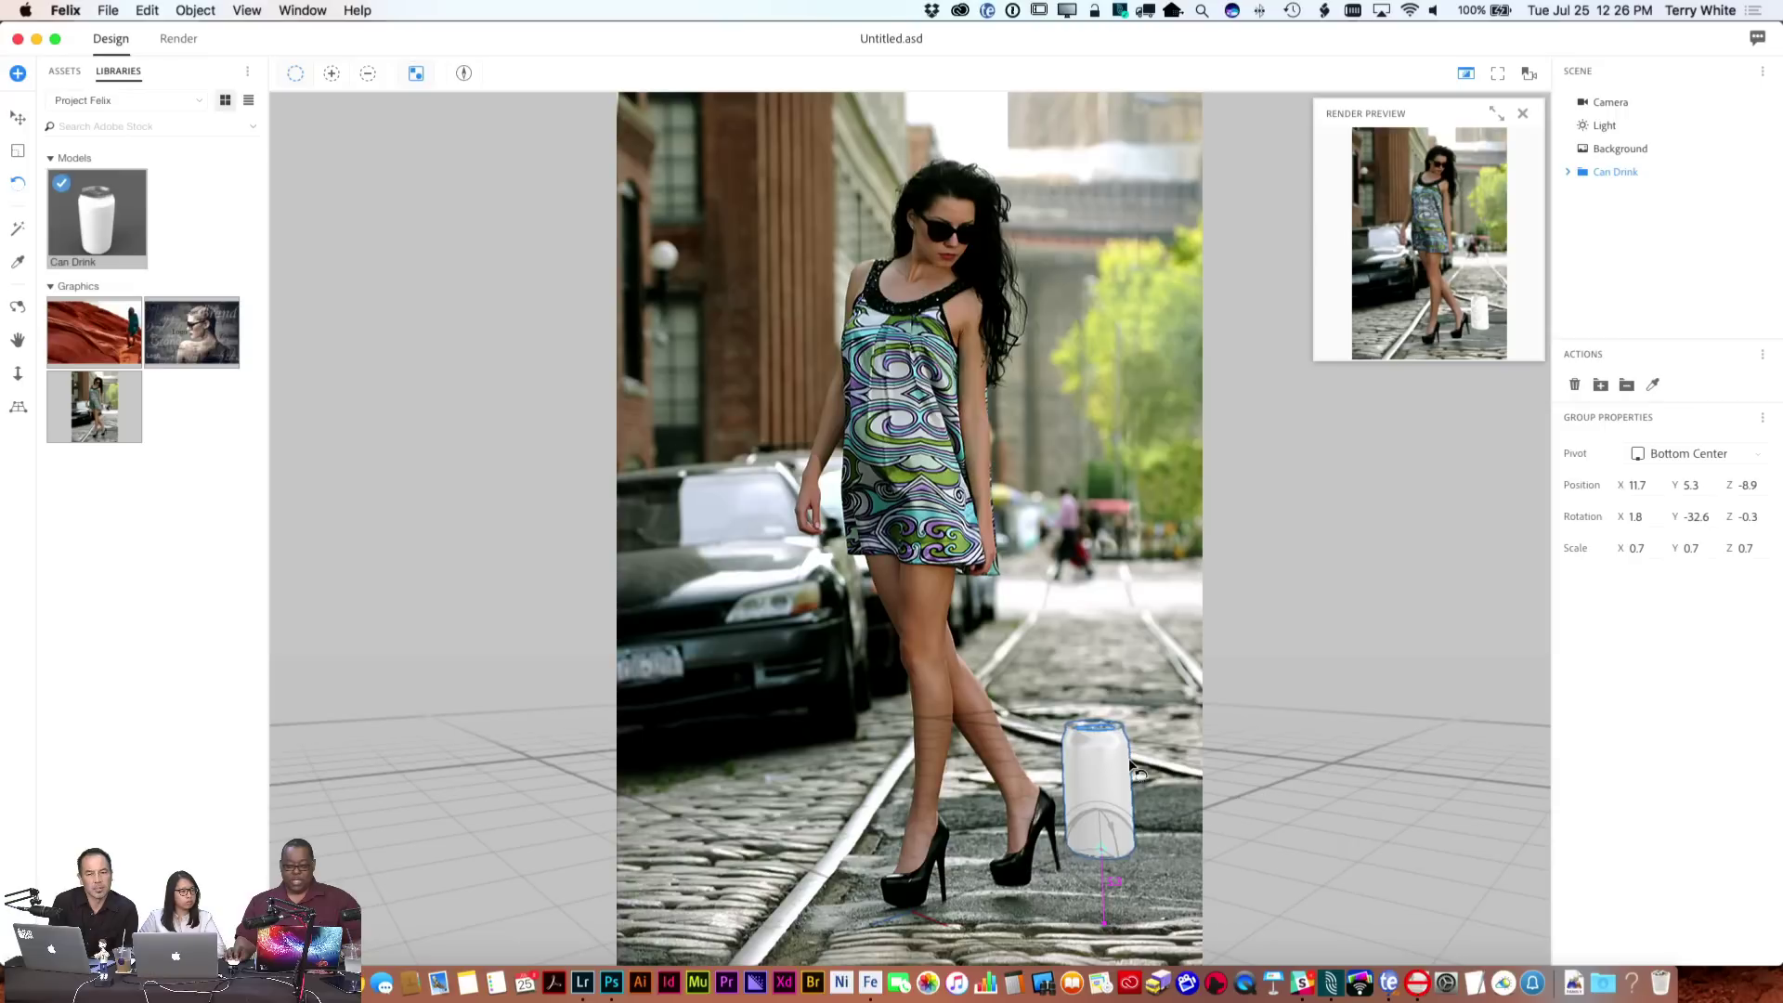
Apply the Red Plastic material from the asset materials to the can
click(63, 76)
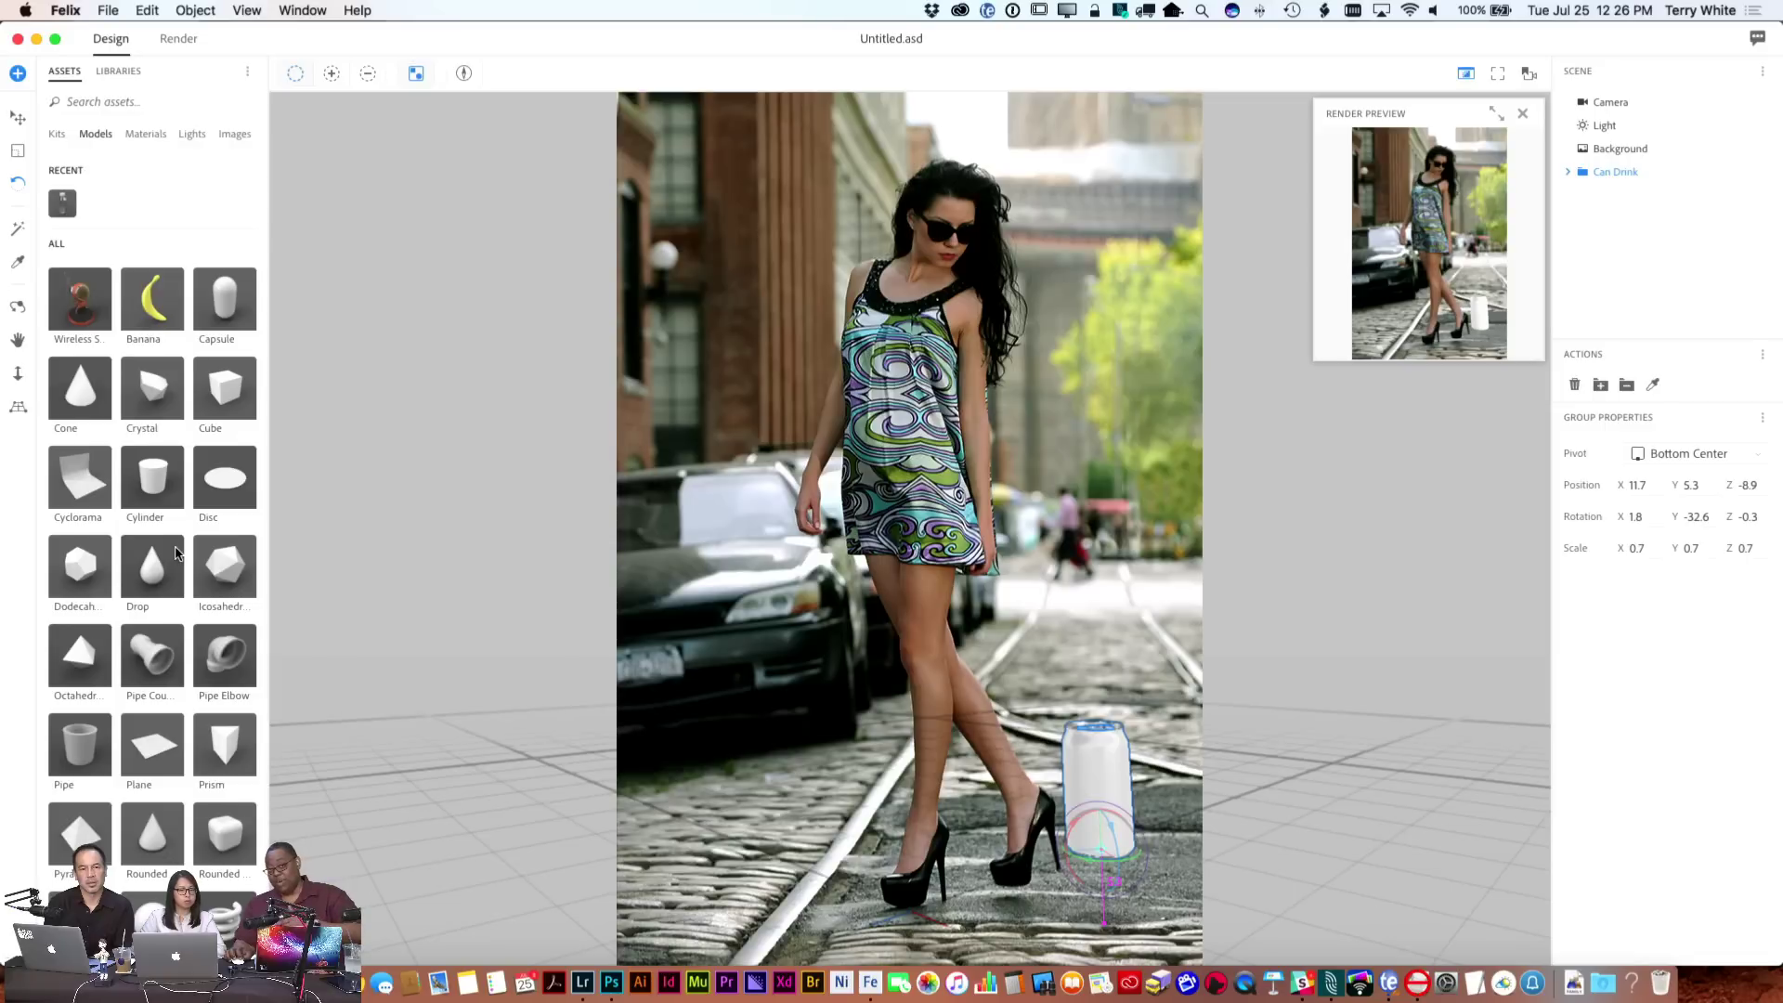
click(146, 136)
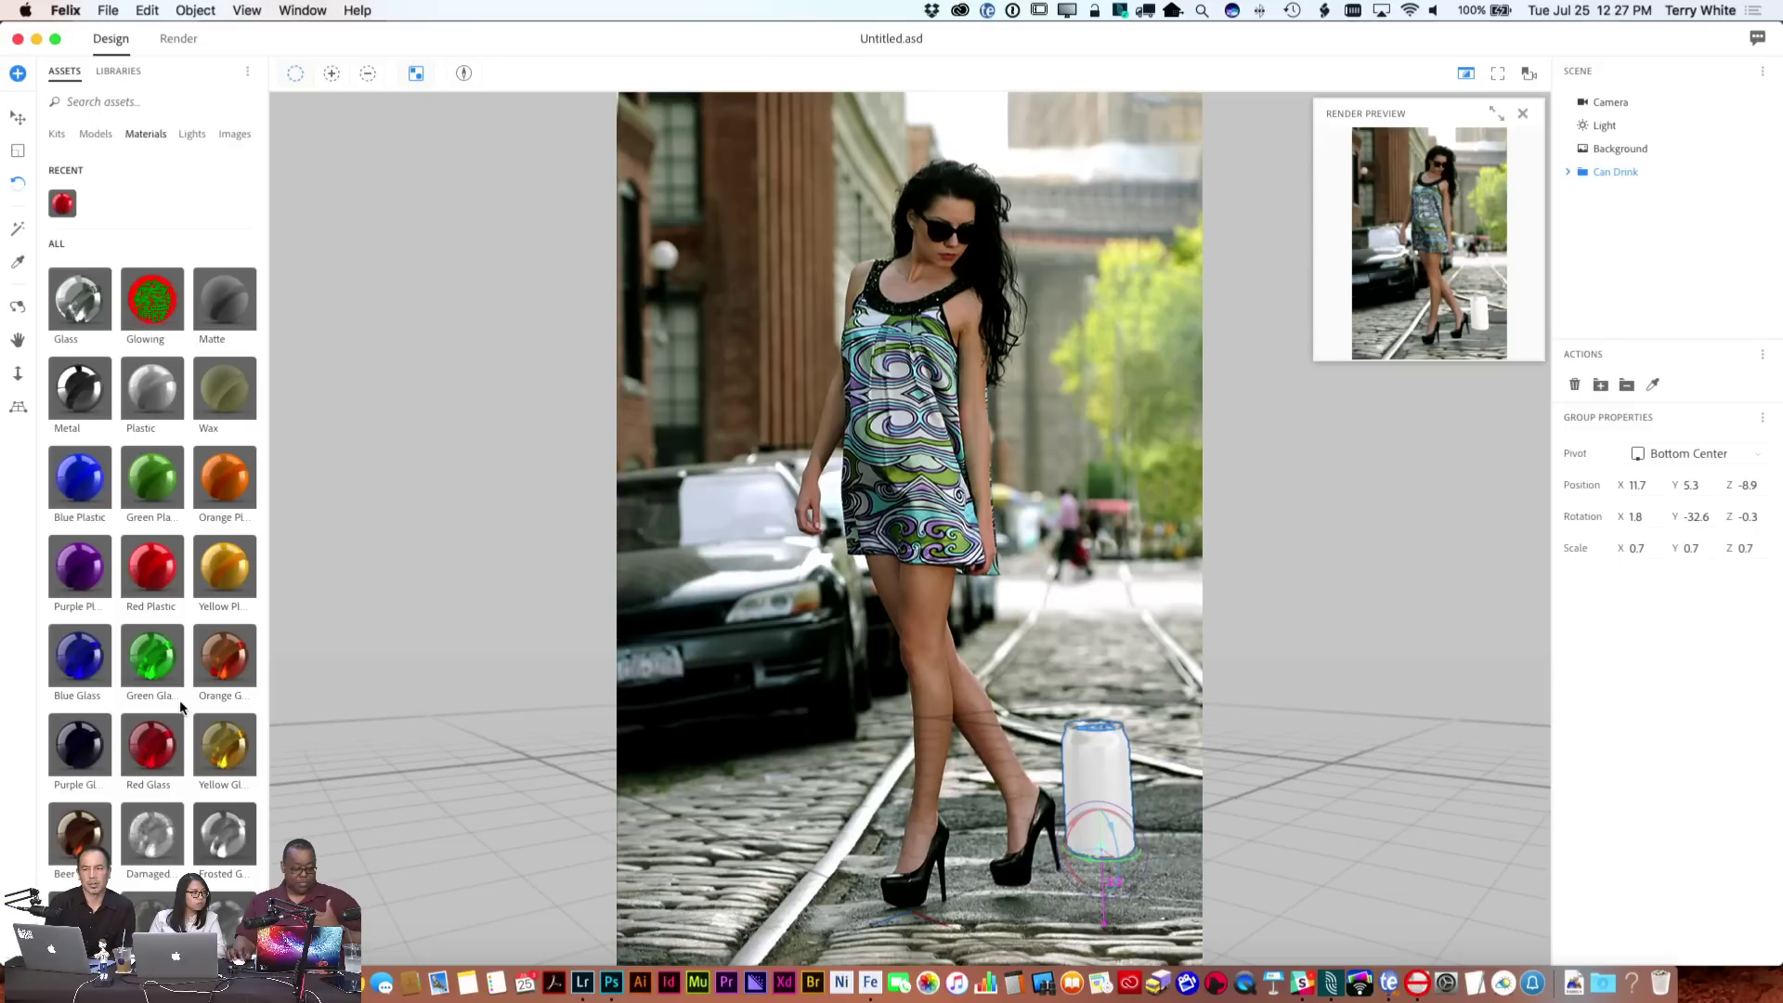
click(150, 589)
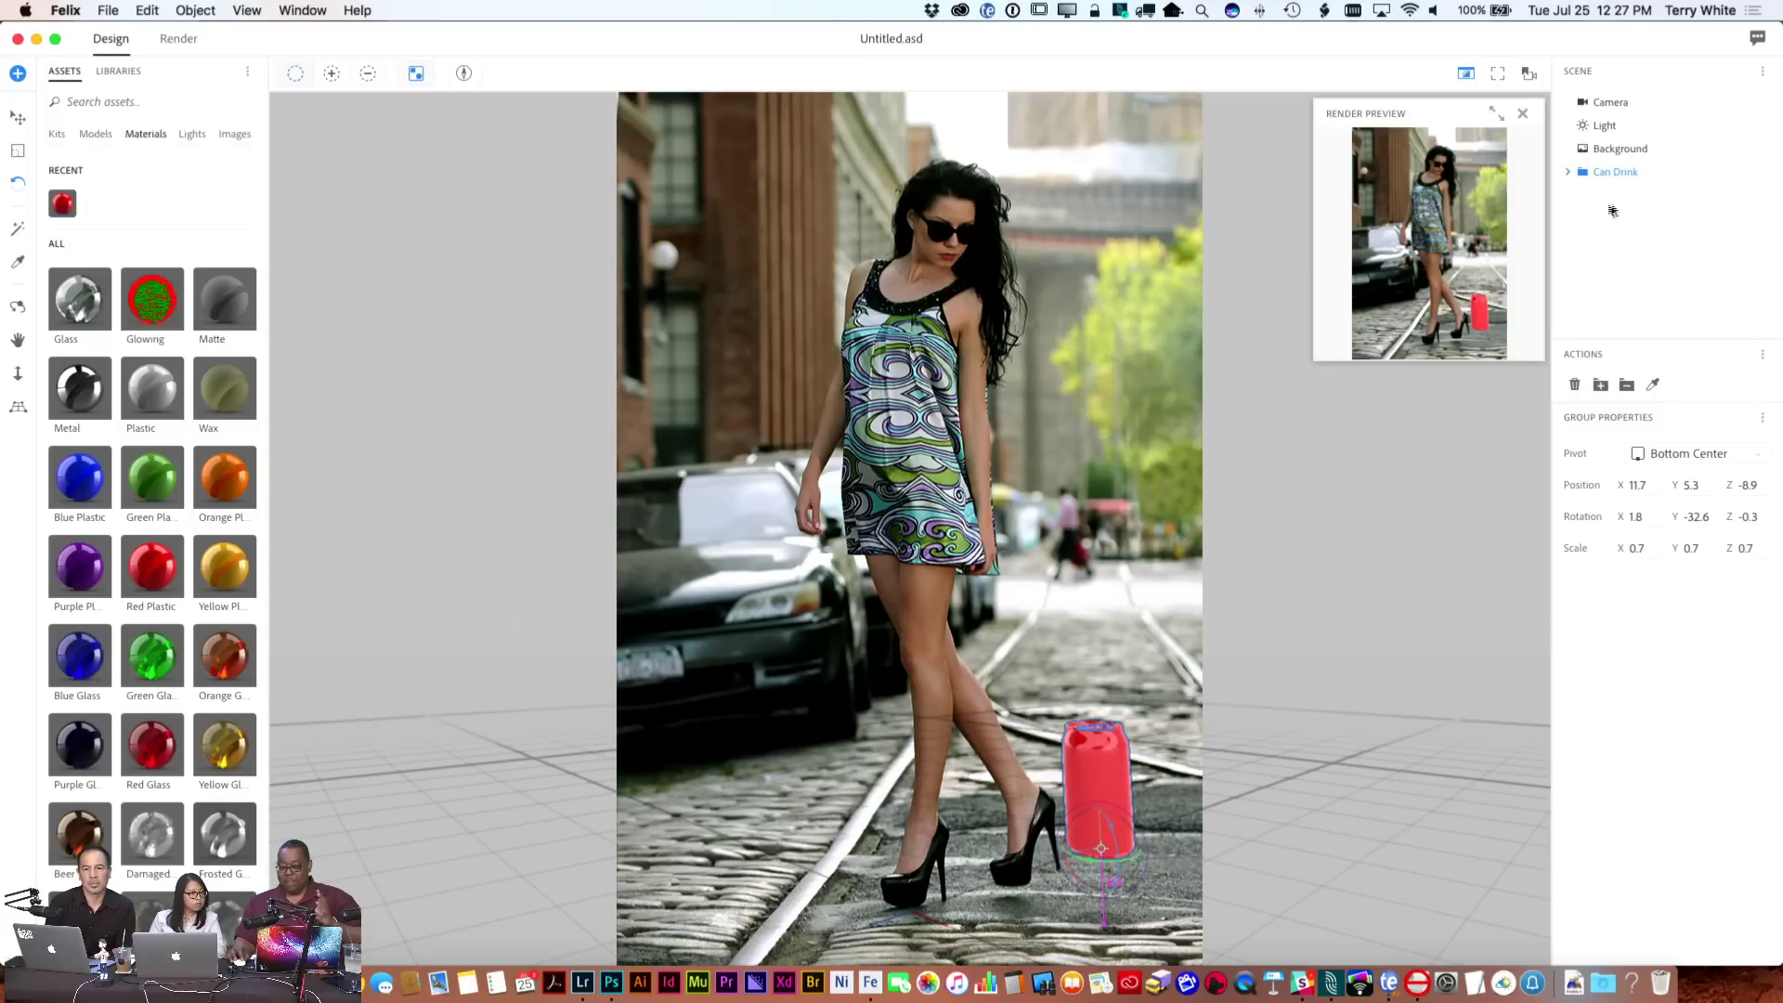
Expand the Can Drink group and select the Plastic Red Preset Material of Can Drink Body
click(1568, 175)
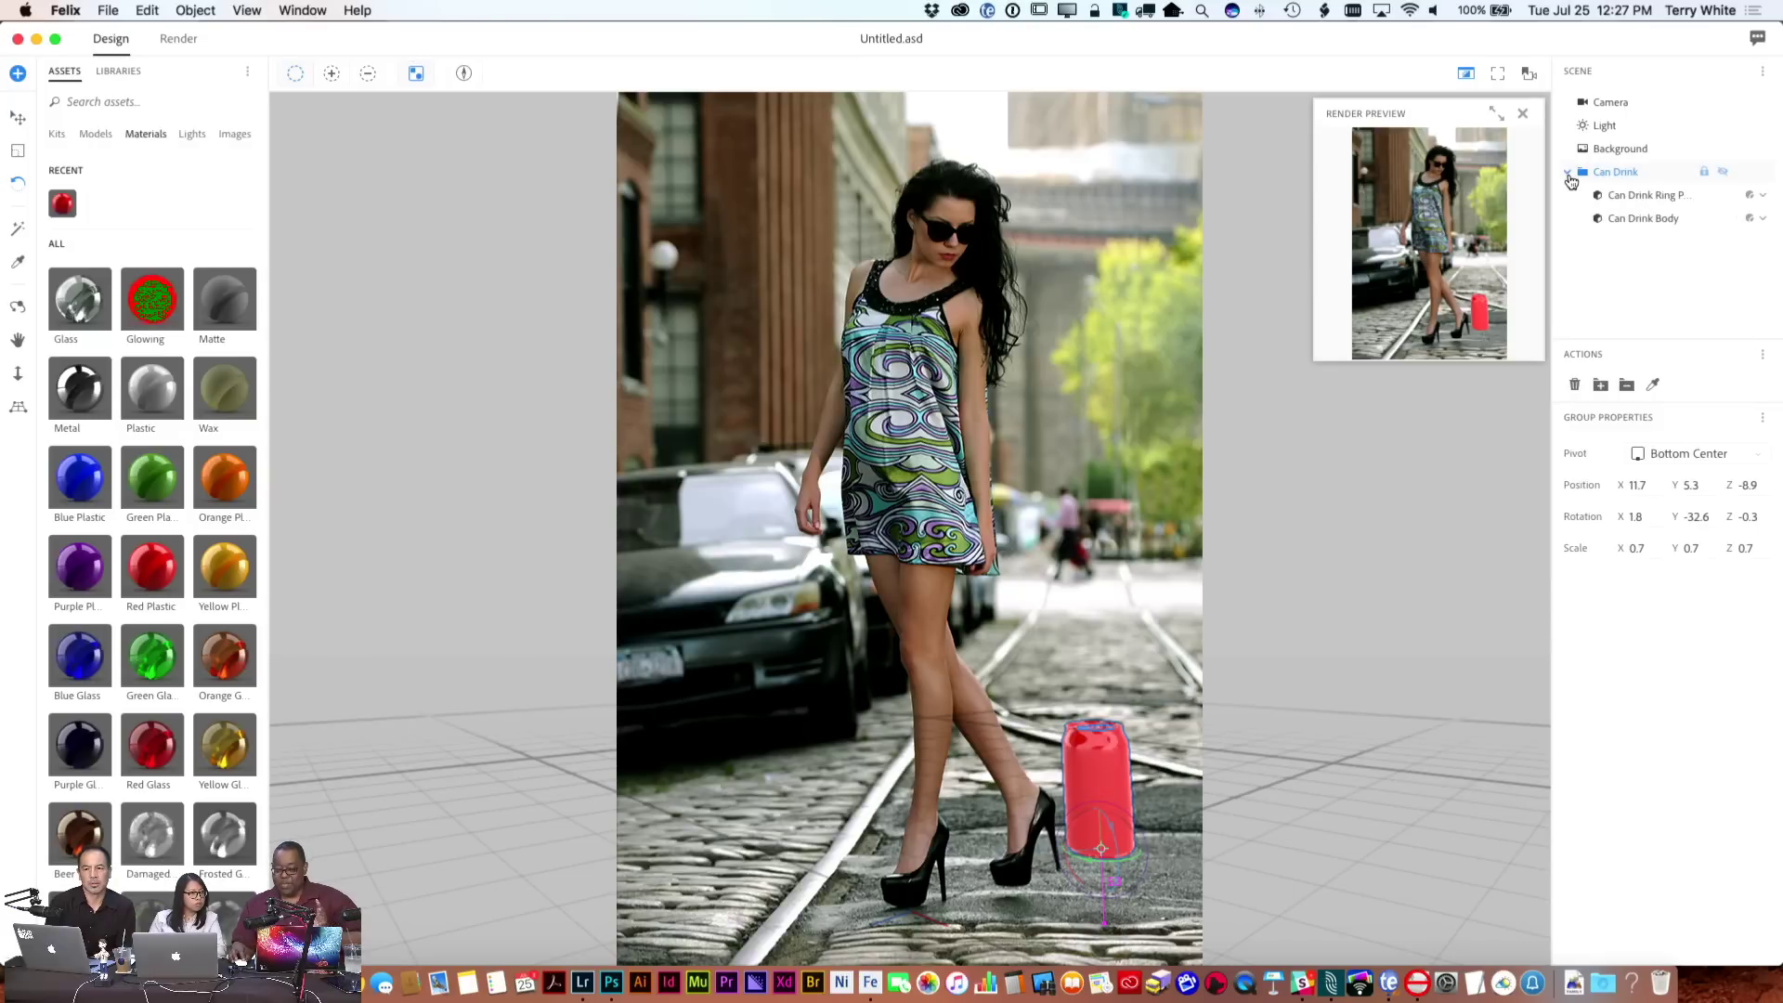
click(1645, 220)
click(1762, 221)
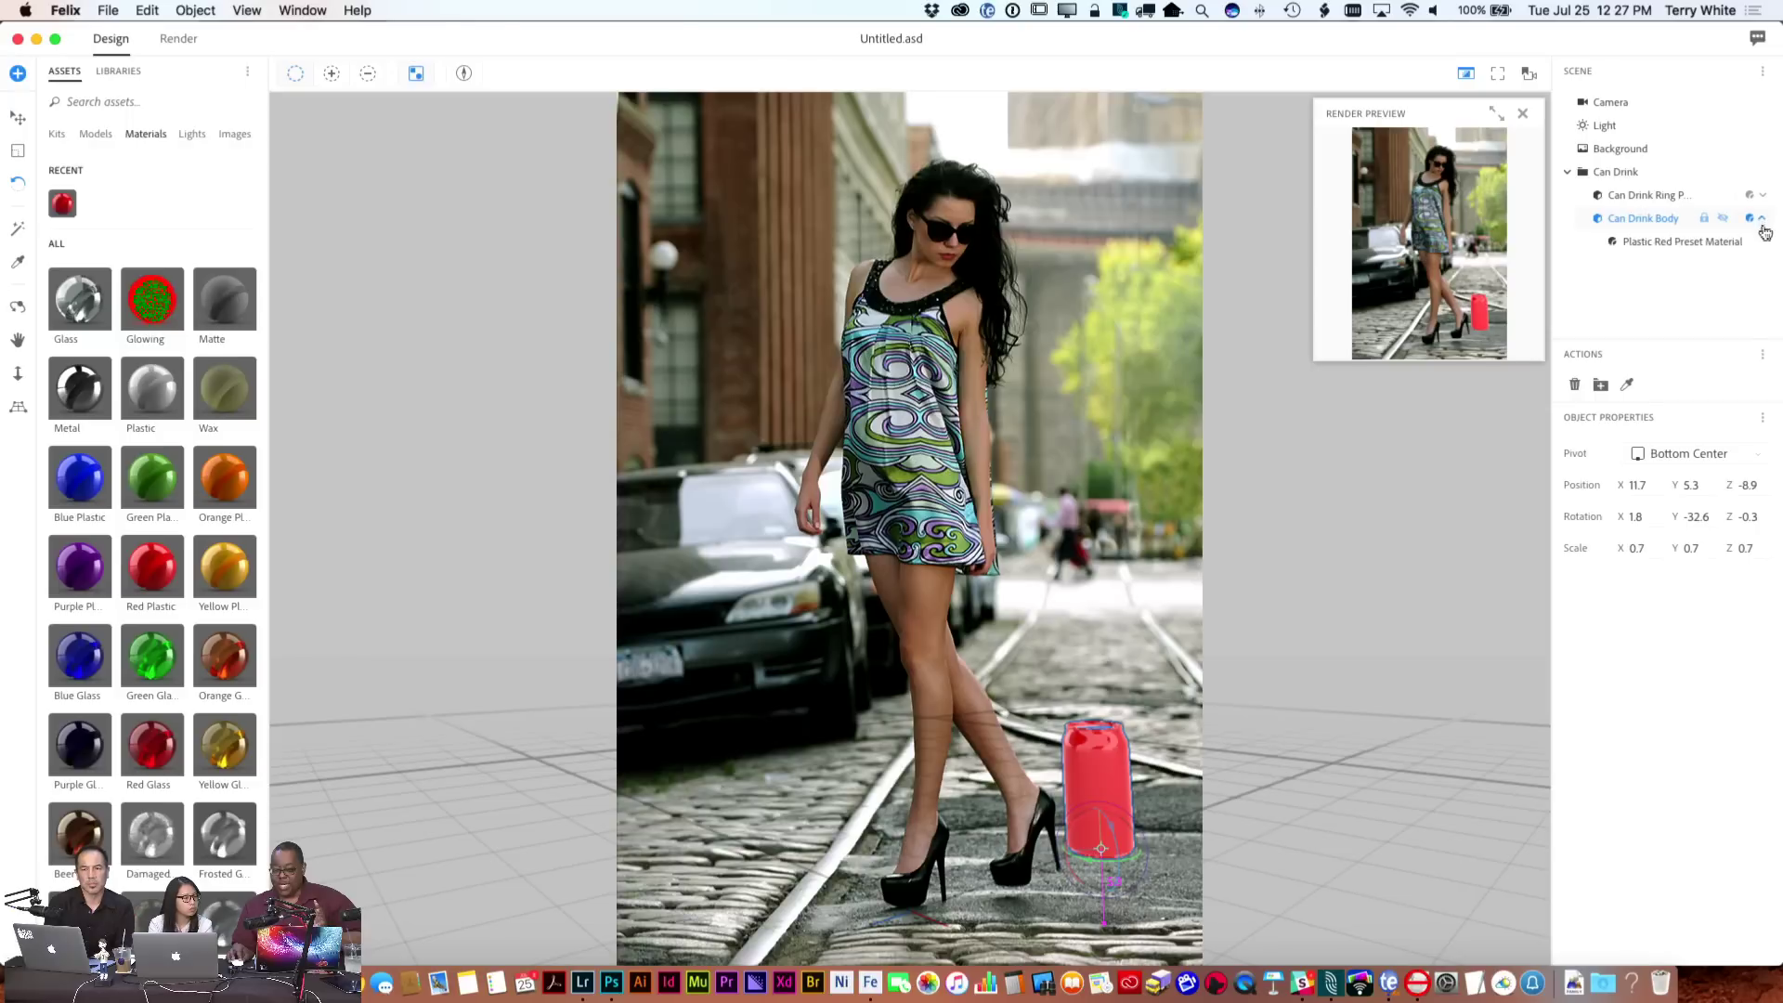
click(1703, 244)
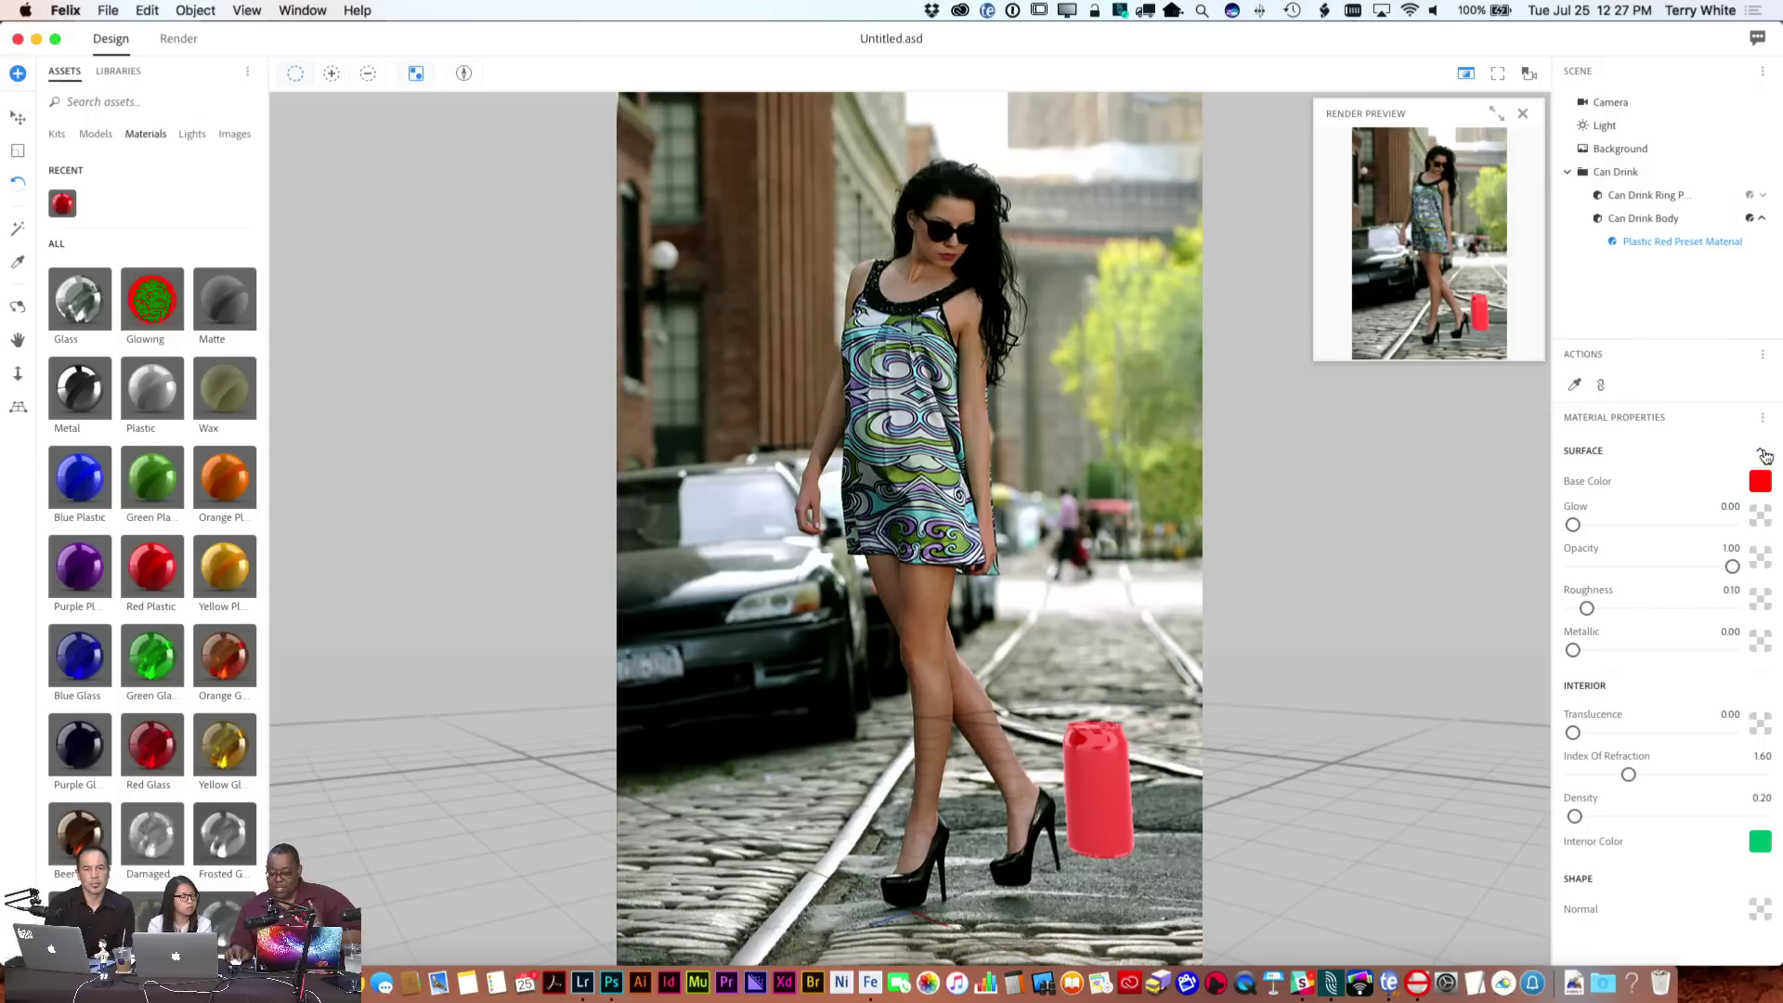
Set the material's base color to the image fashion.jpg from the Project Felix folder in CC Demo Files
click(1758, 481)
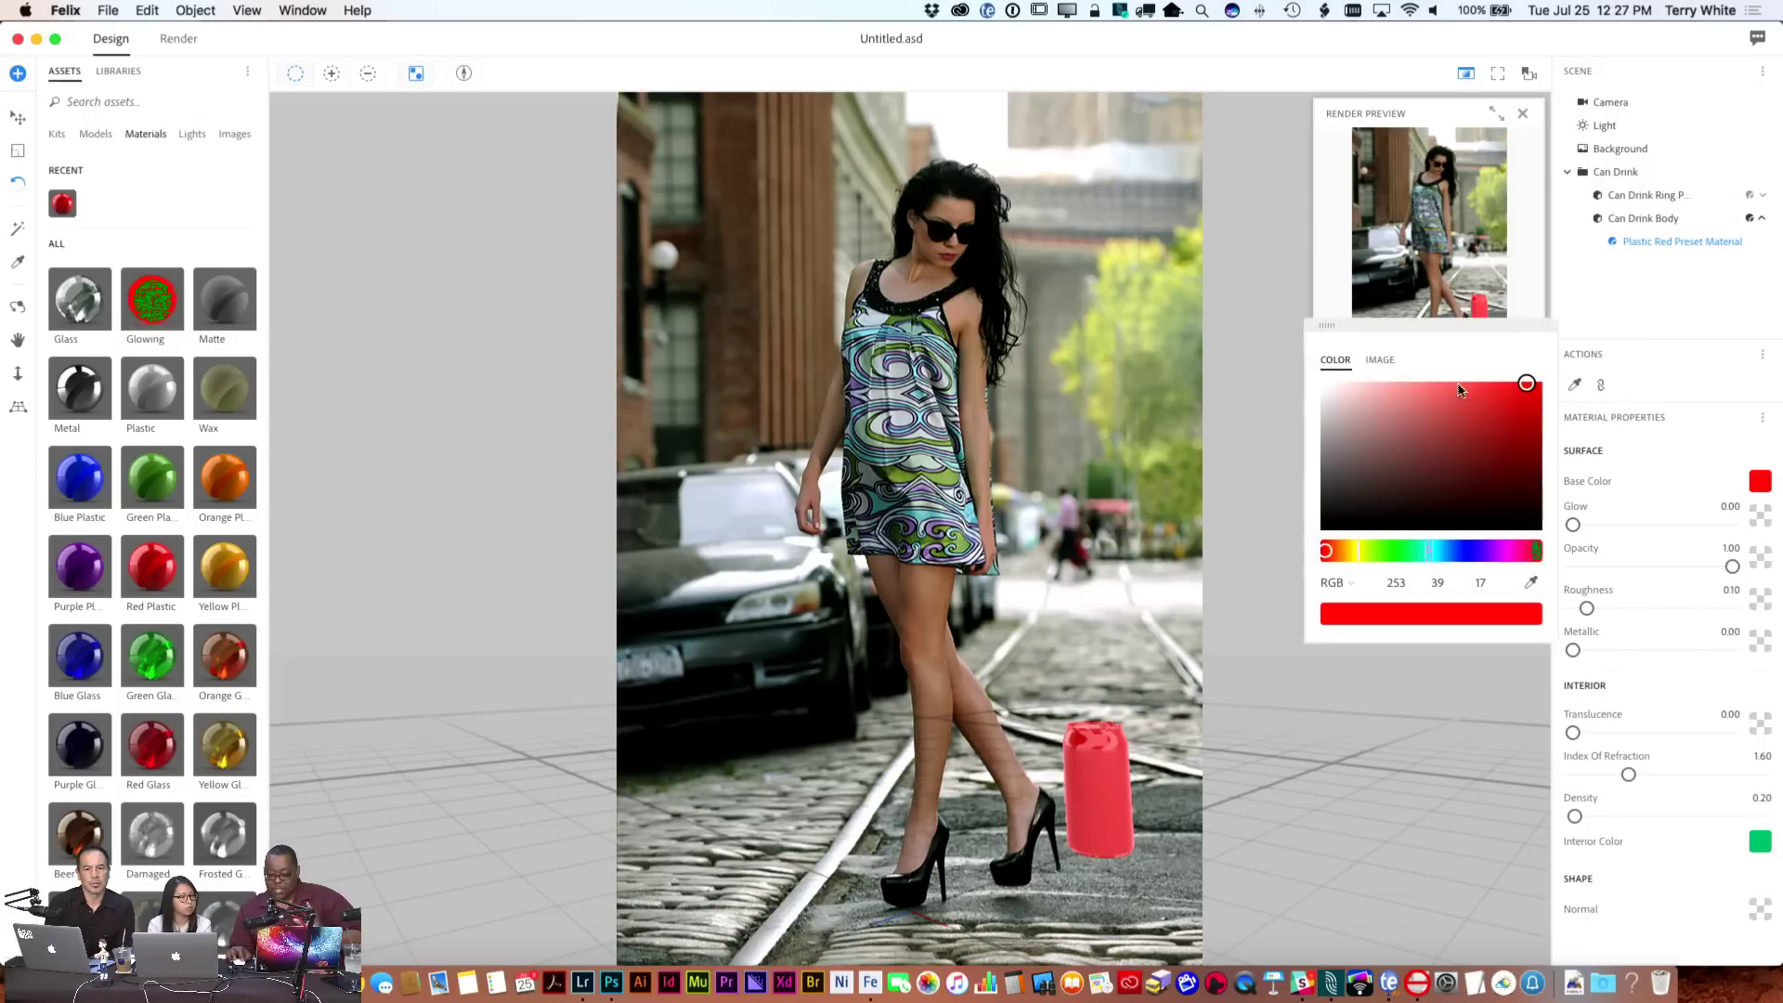
click(1384, 362)
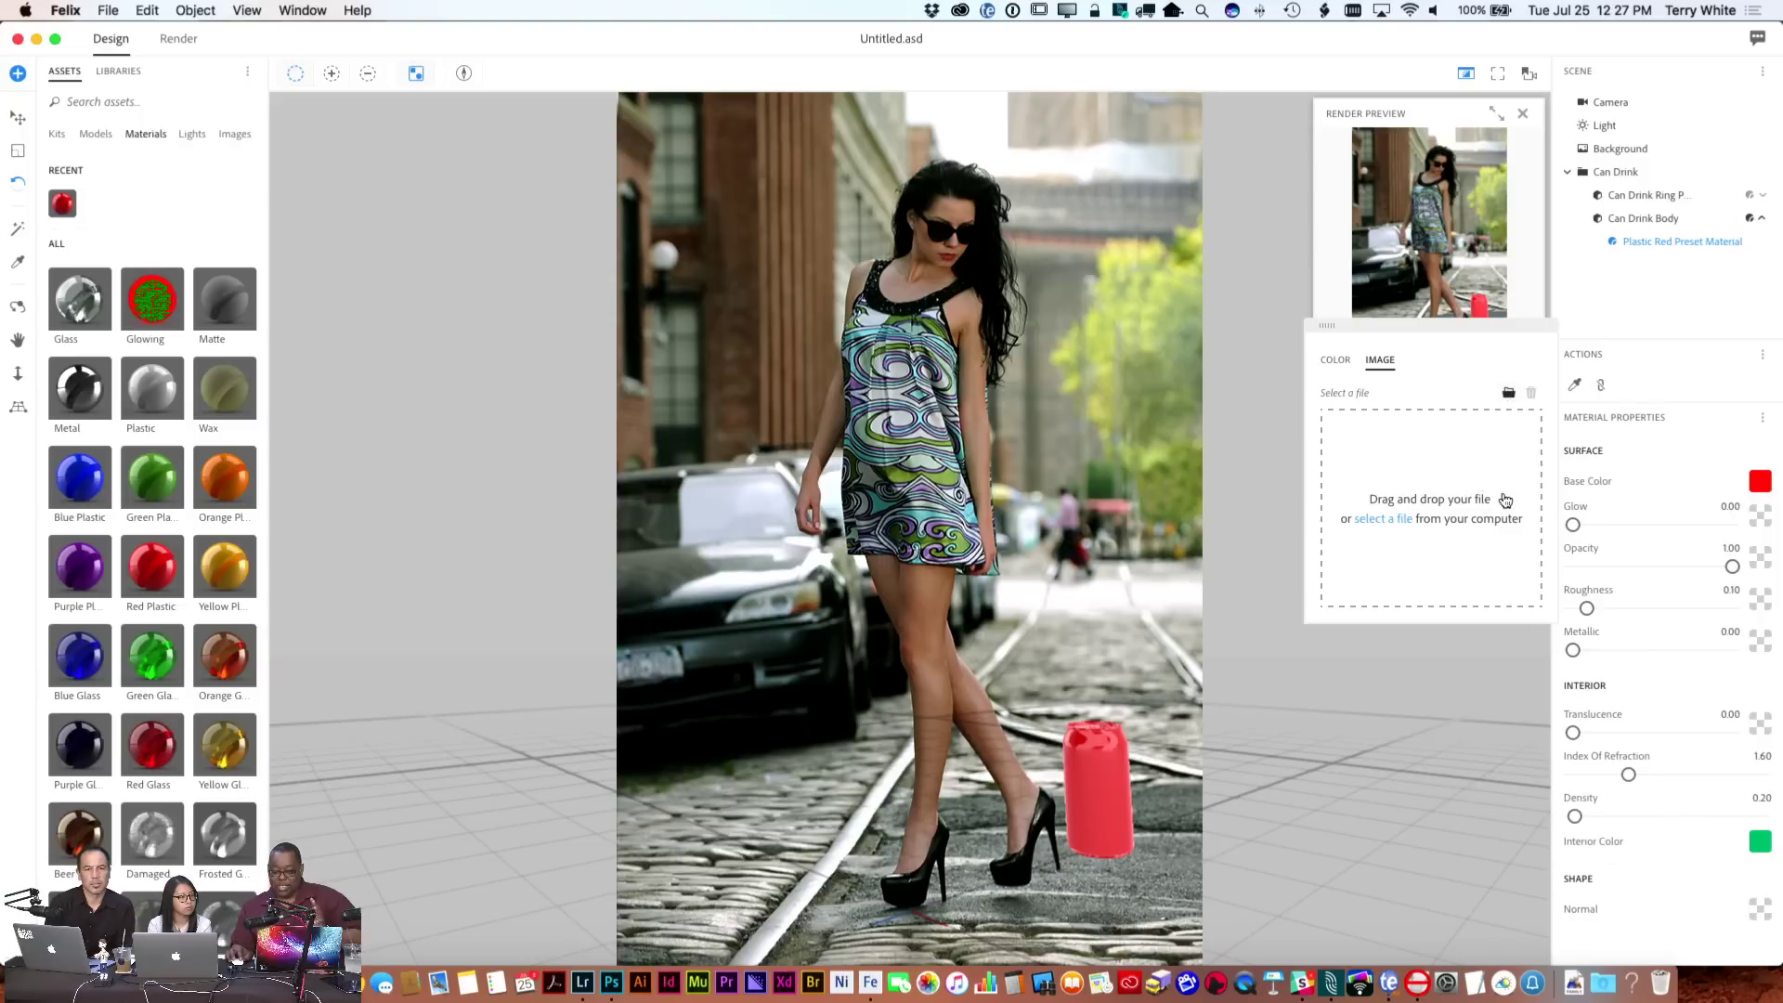
click(1505, 501)
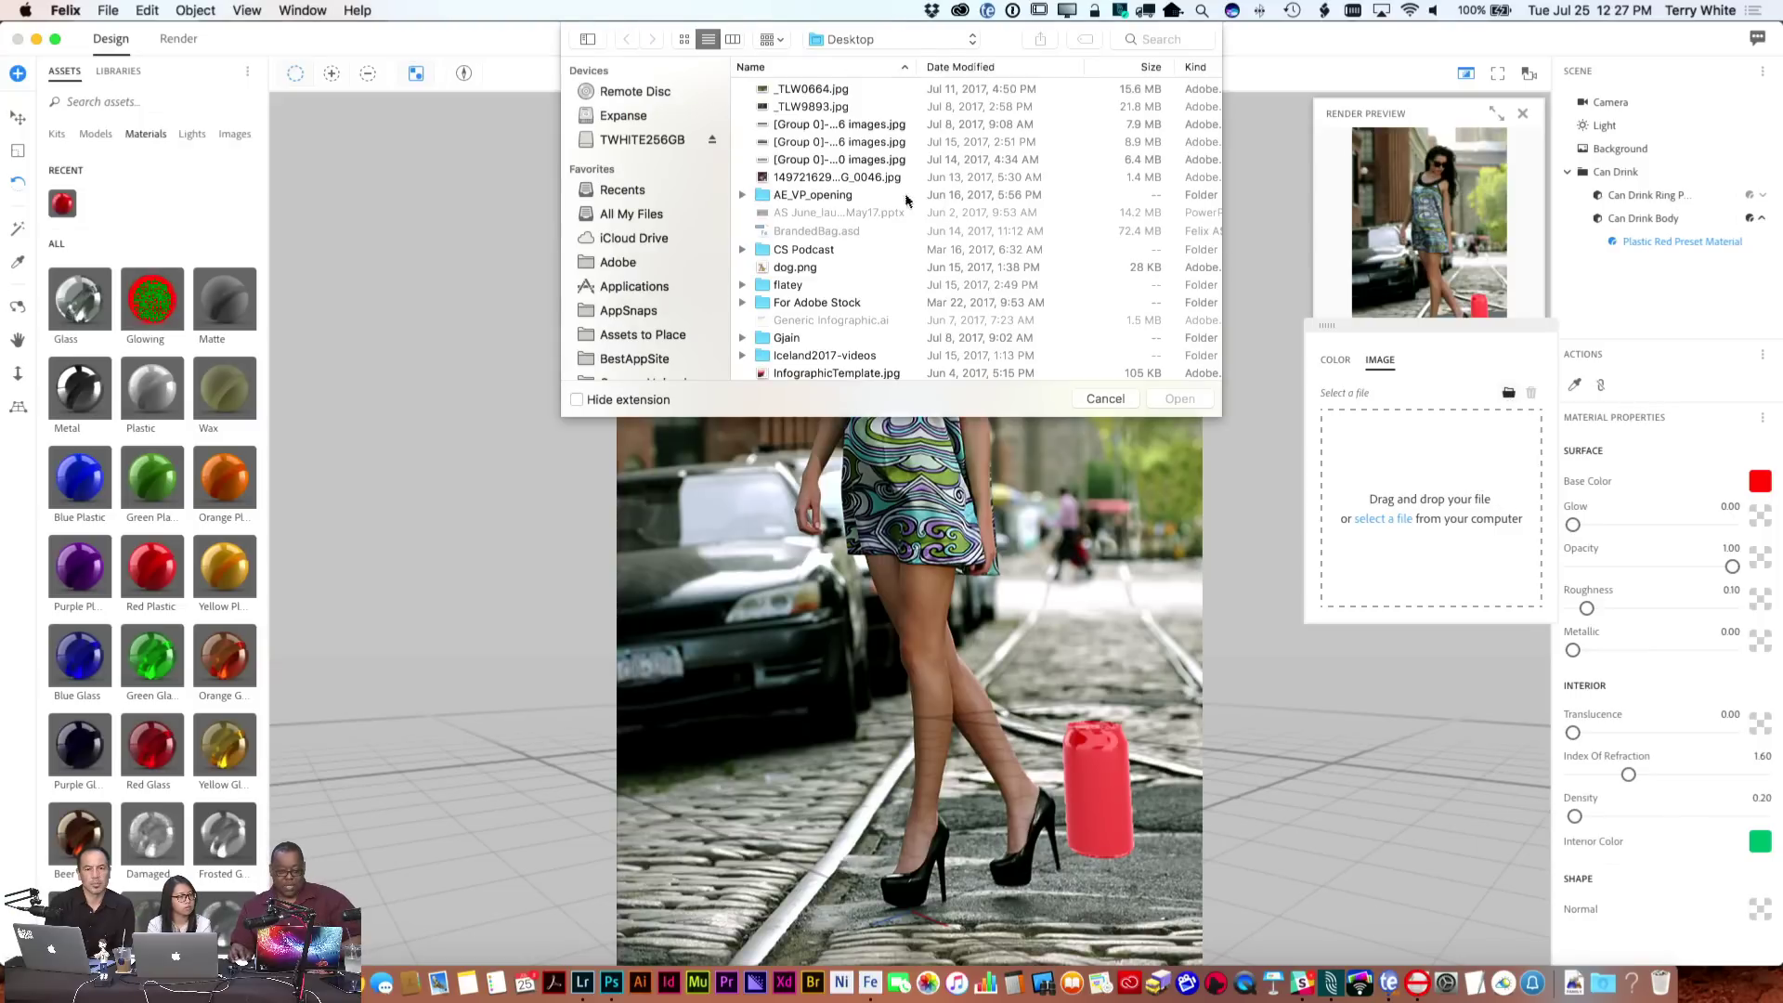
scroll(645, 311, down, 3)
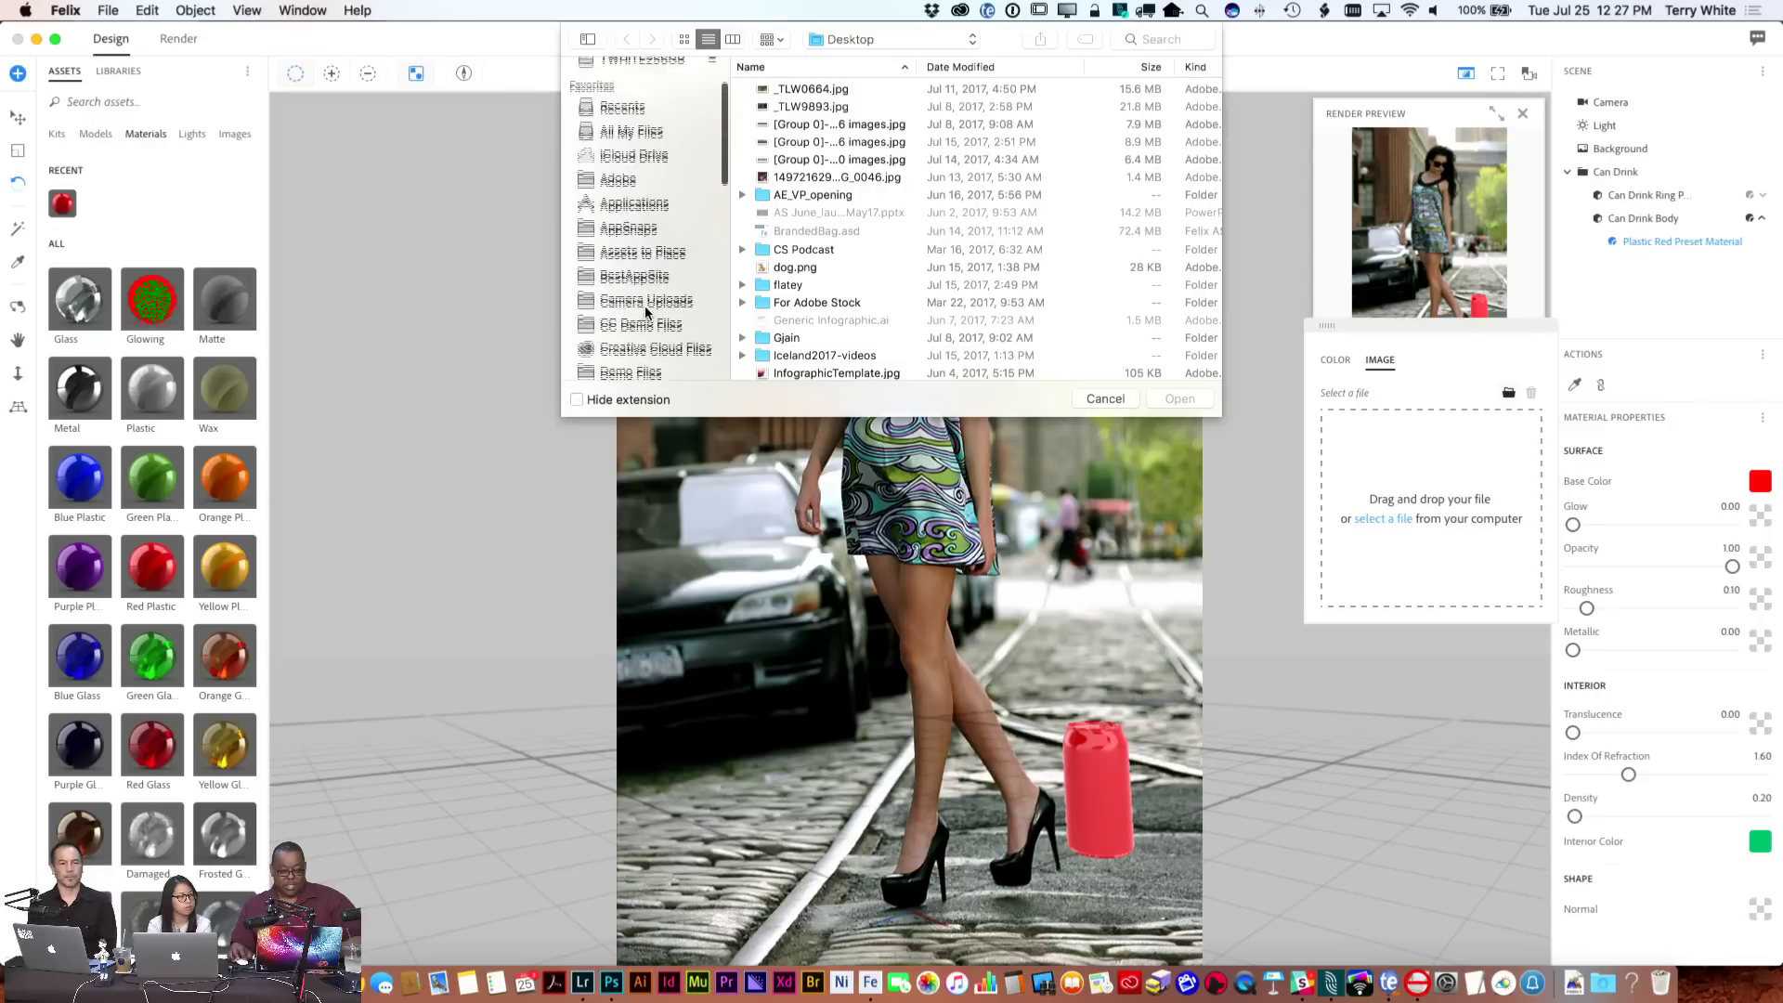
click(647, 307)
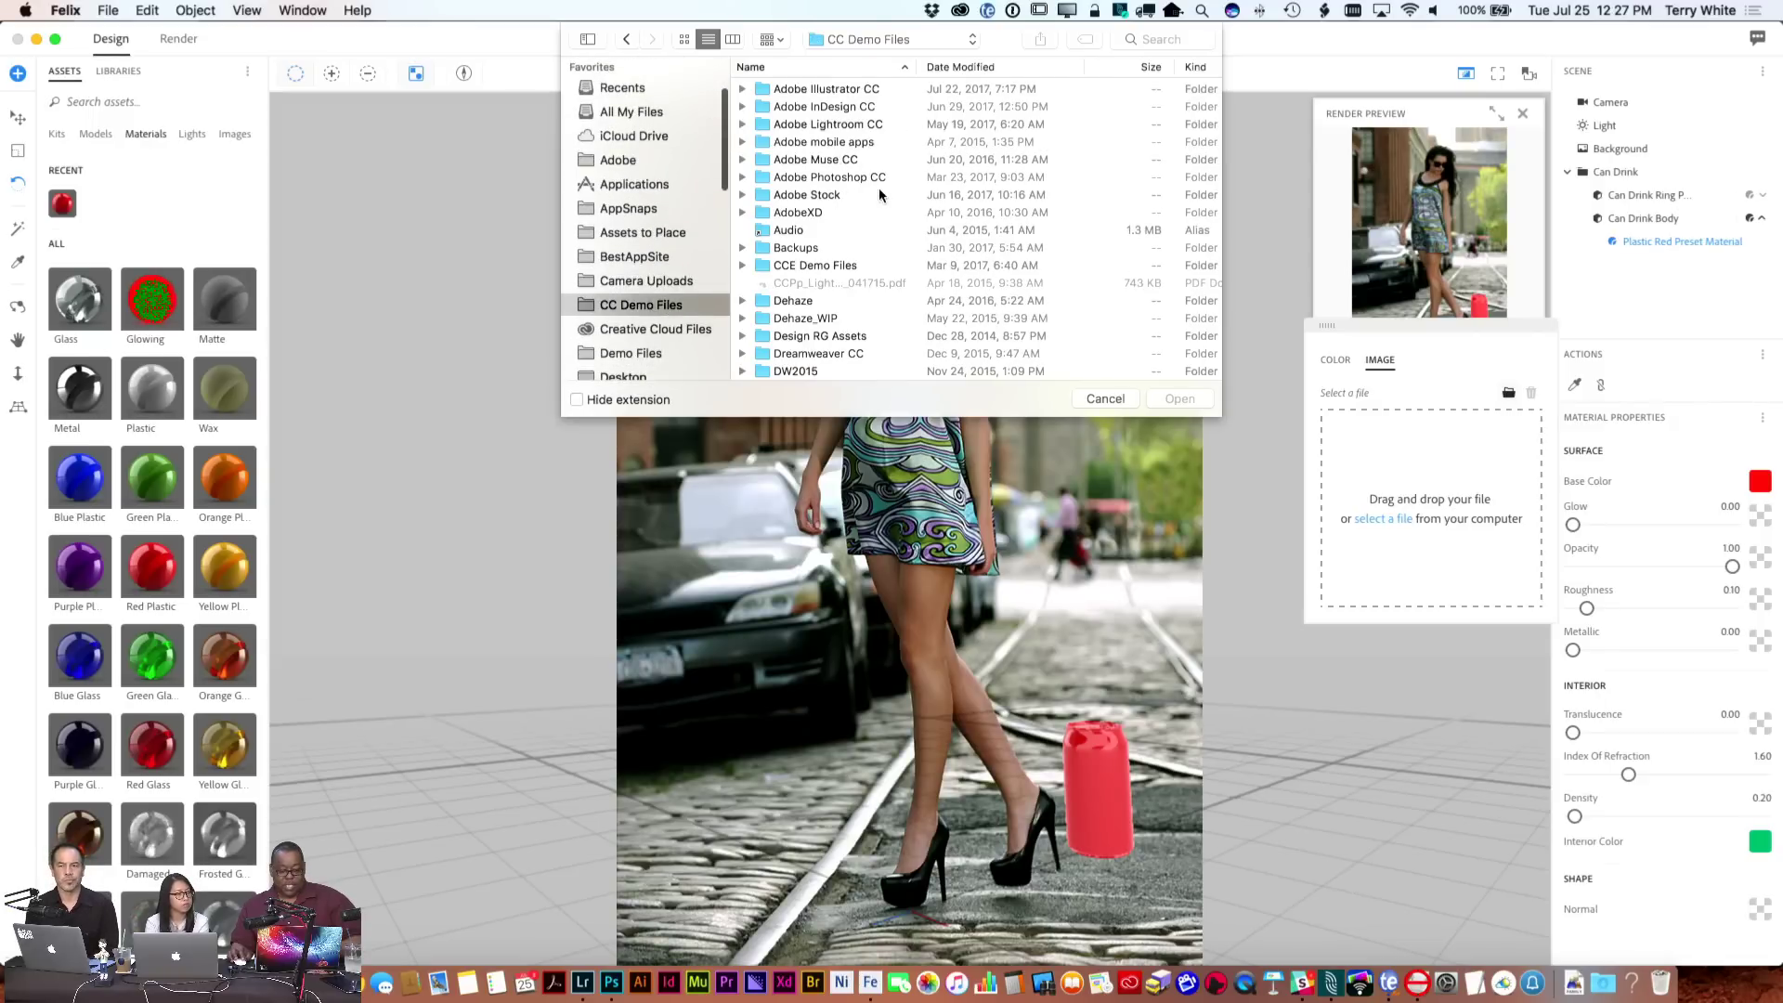
scroll(854, 227, down, 4)
double_click(821, 353)
click(809, 91)
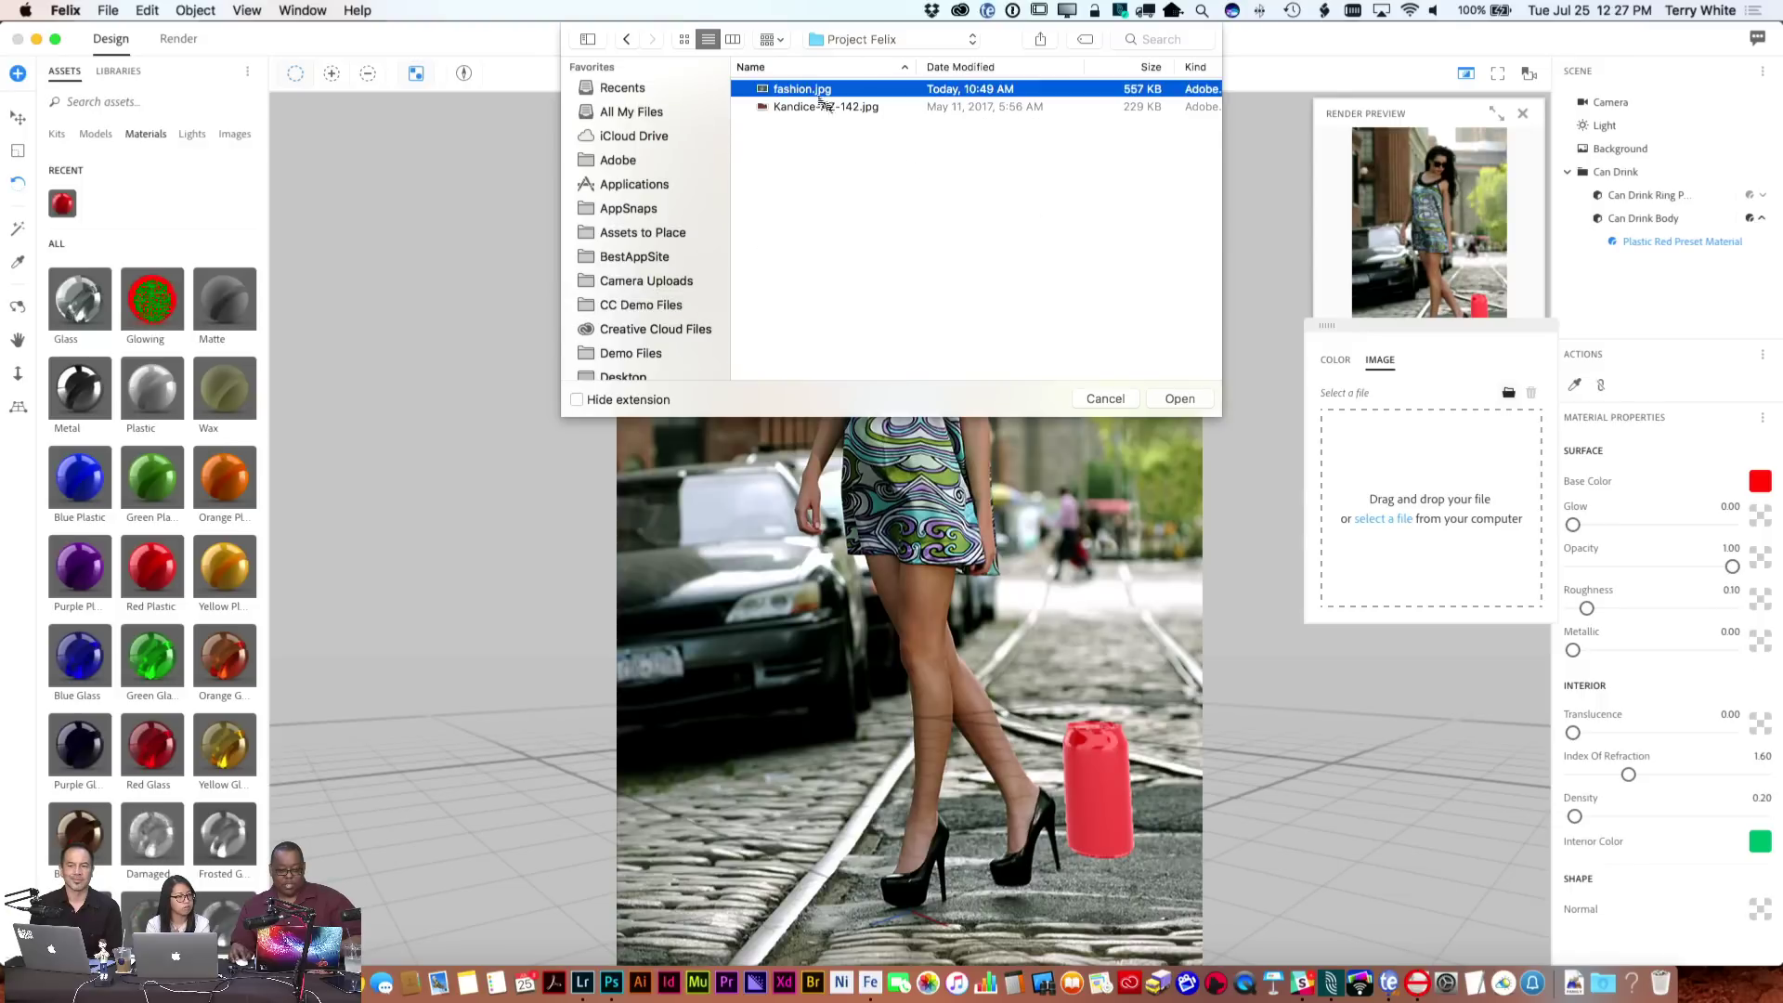
click(1178, 398)
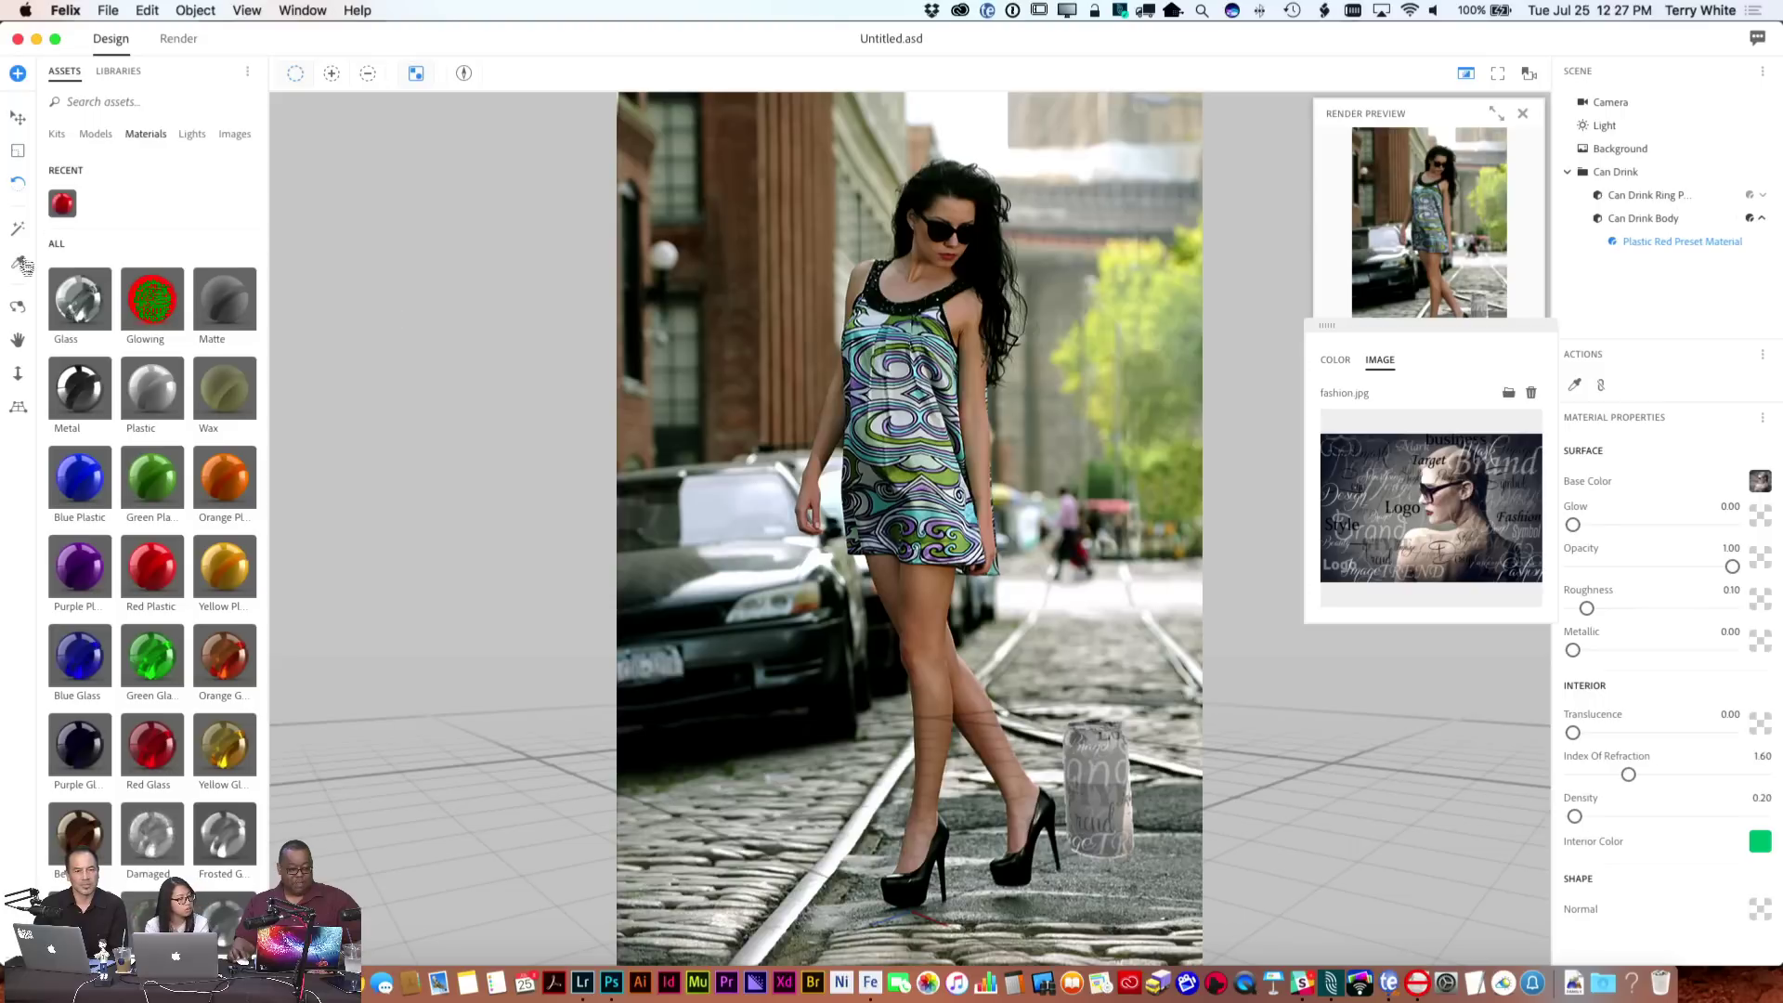
click(23, 192)
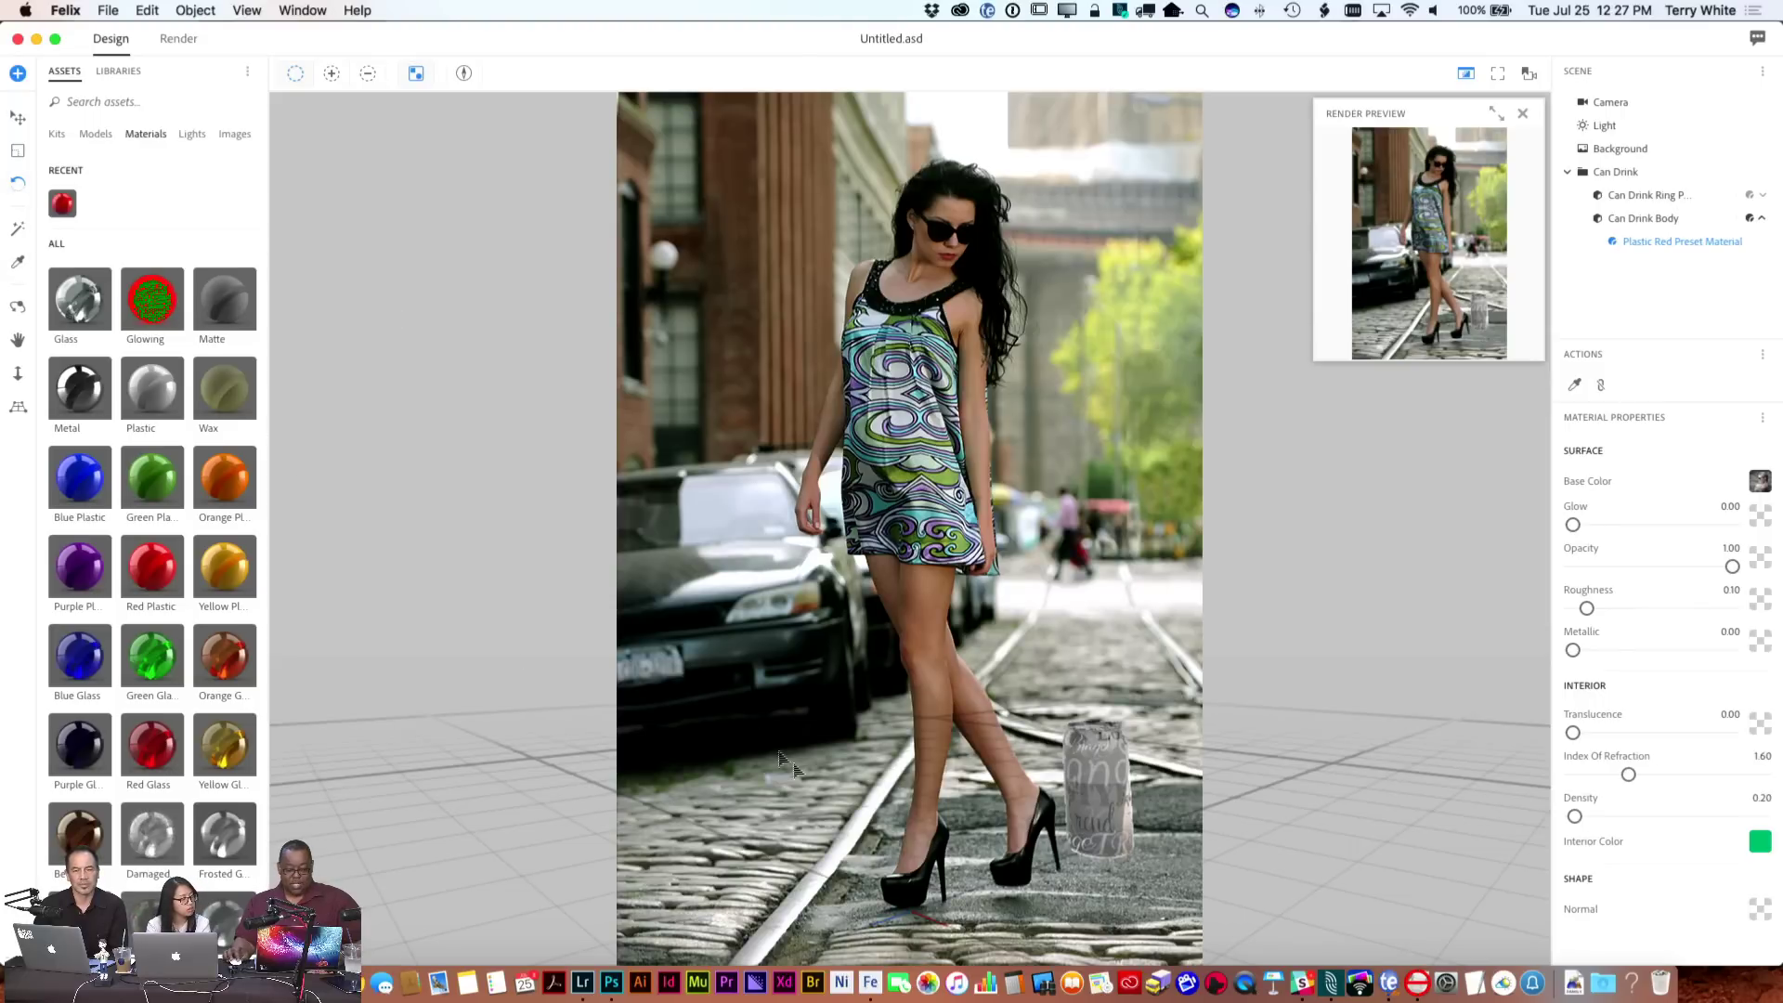
Rotate the can to about X 179.0, Y -141.1, Z 177.5 so different artwork faces the camera
click(1095, 817)
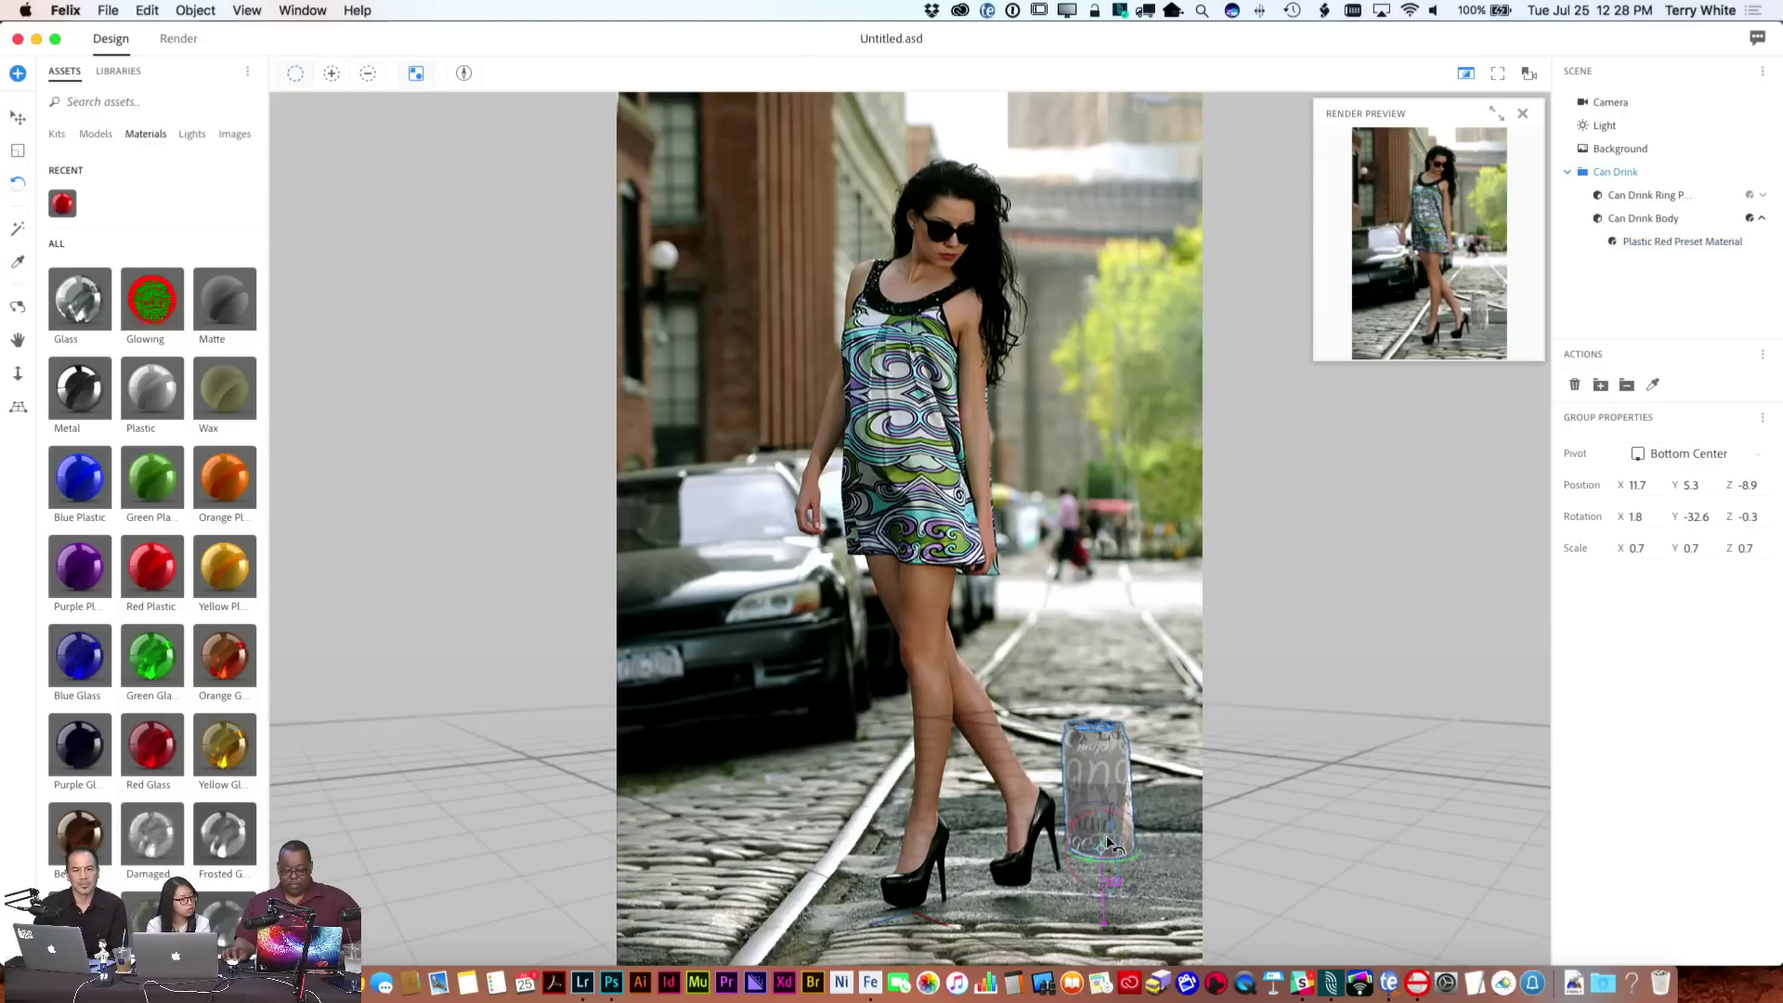
drag(1123, 861, 1095, 812)
drag(1088, 875, 1109, 823)
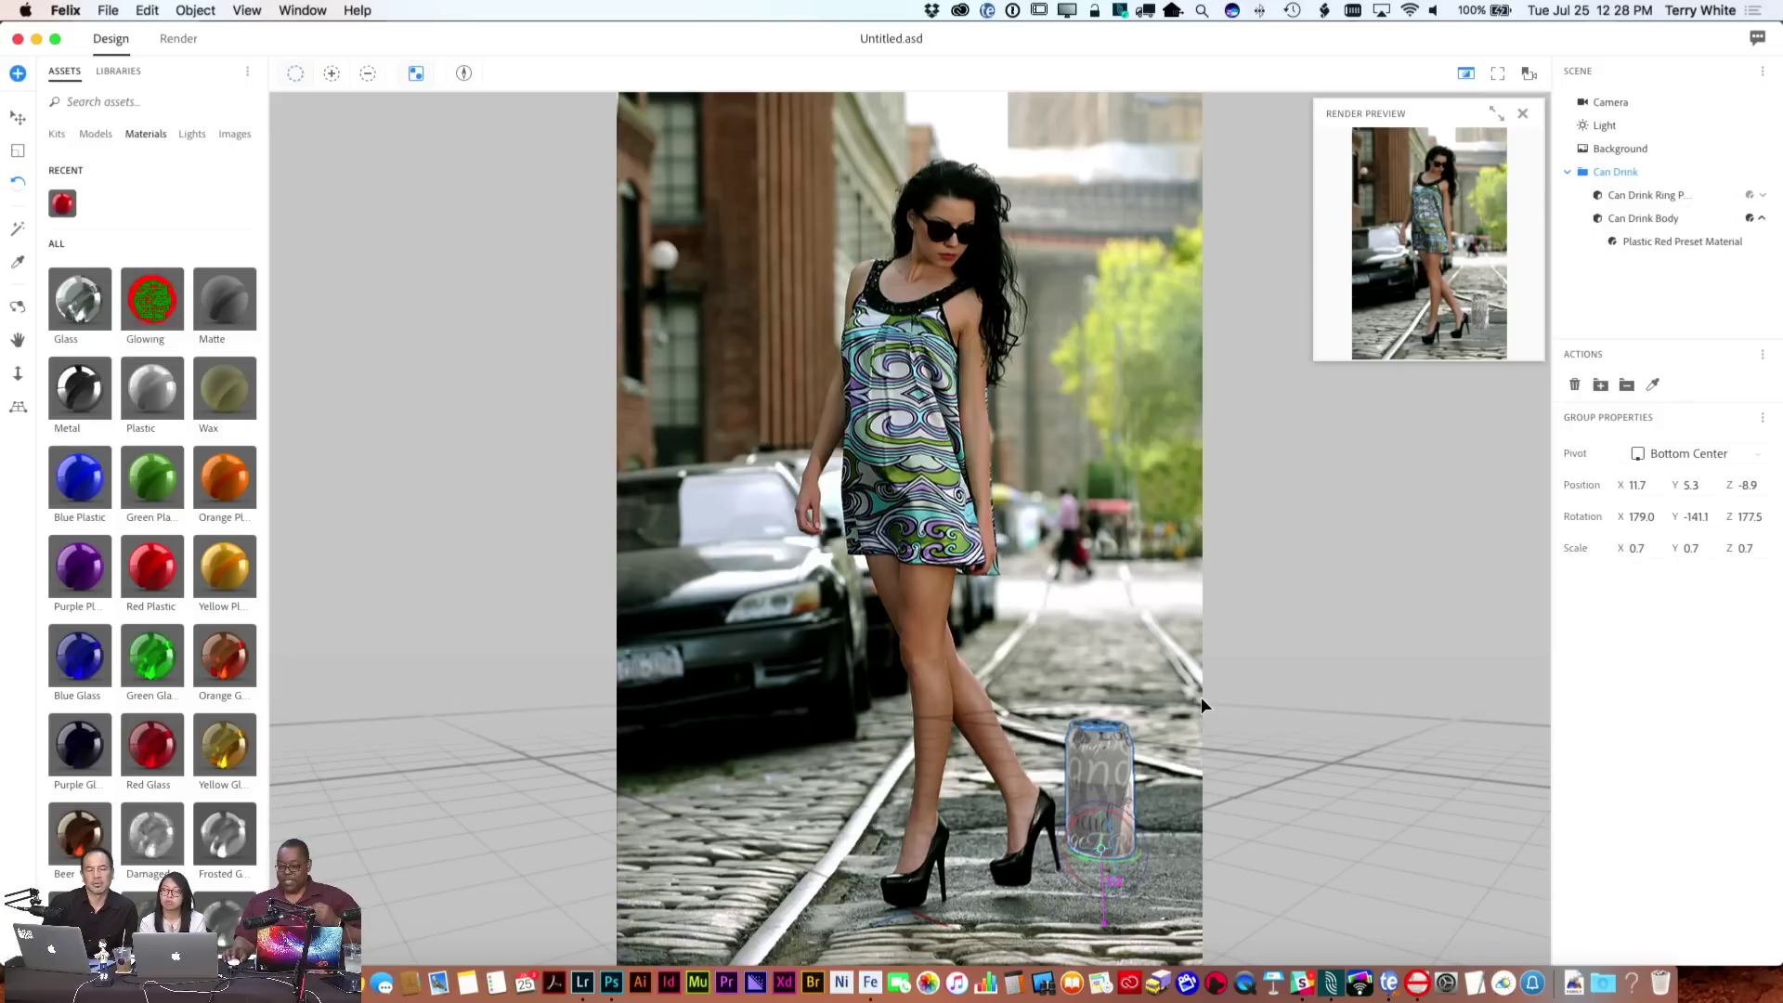
Create a light from the background image, treating the image as outdoors
click(1615, 154)
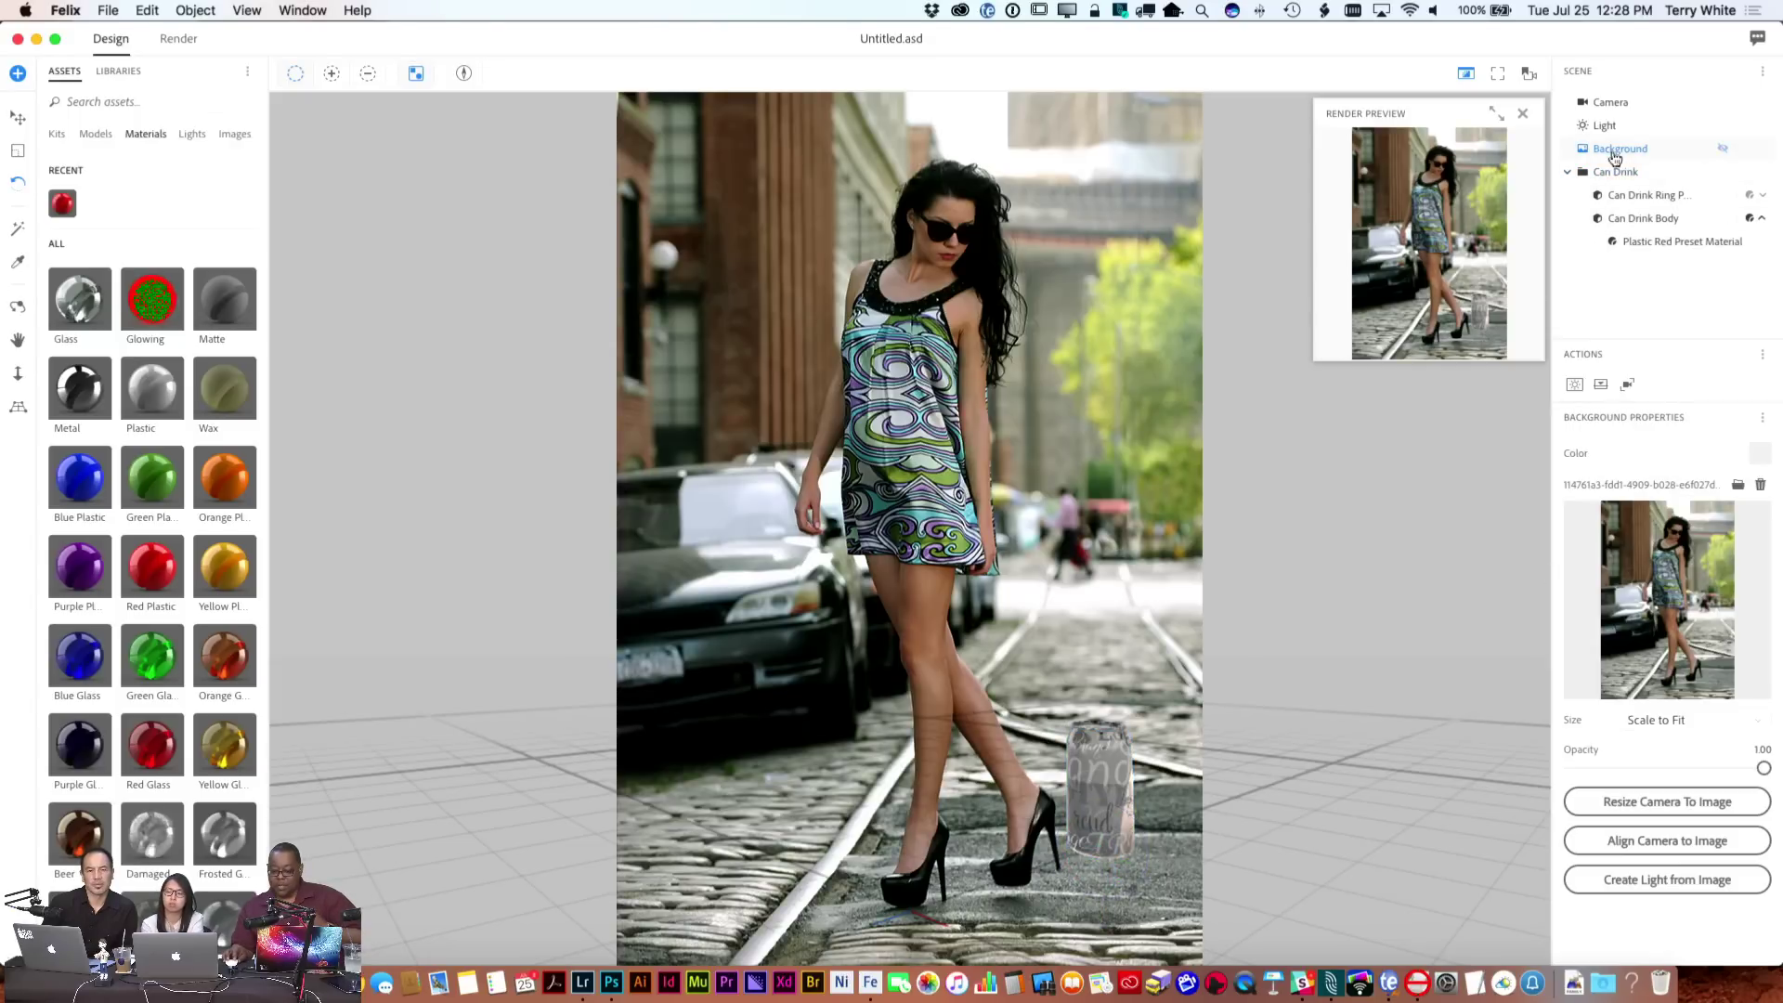
click(1695, 891)
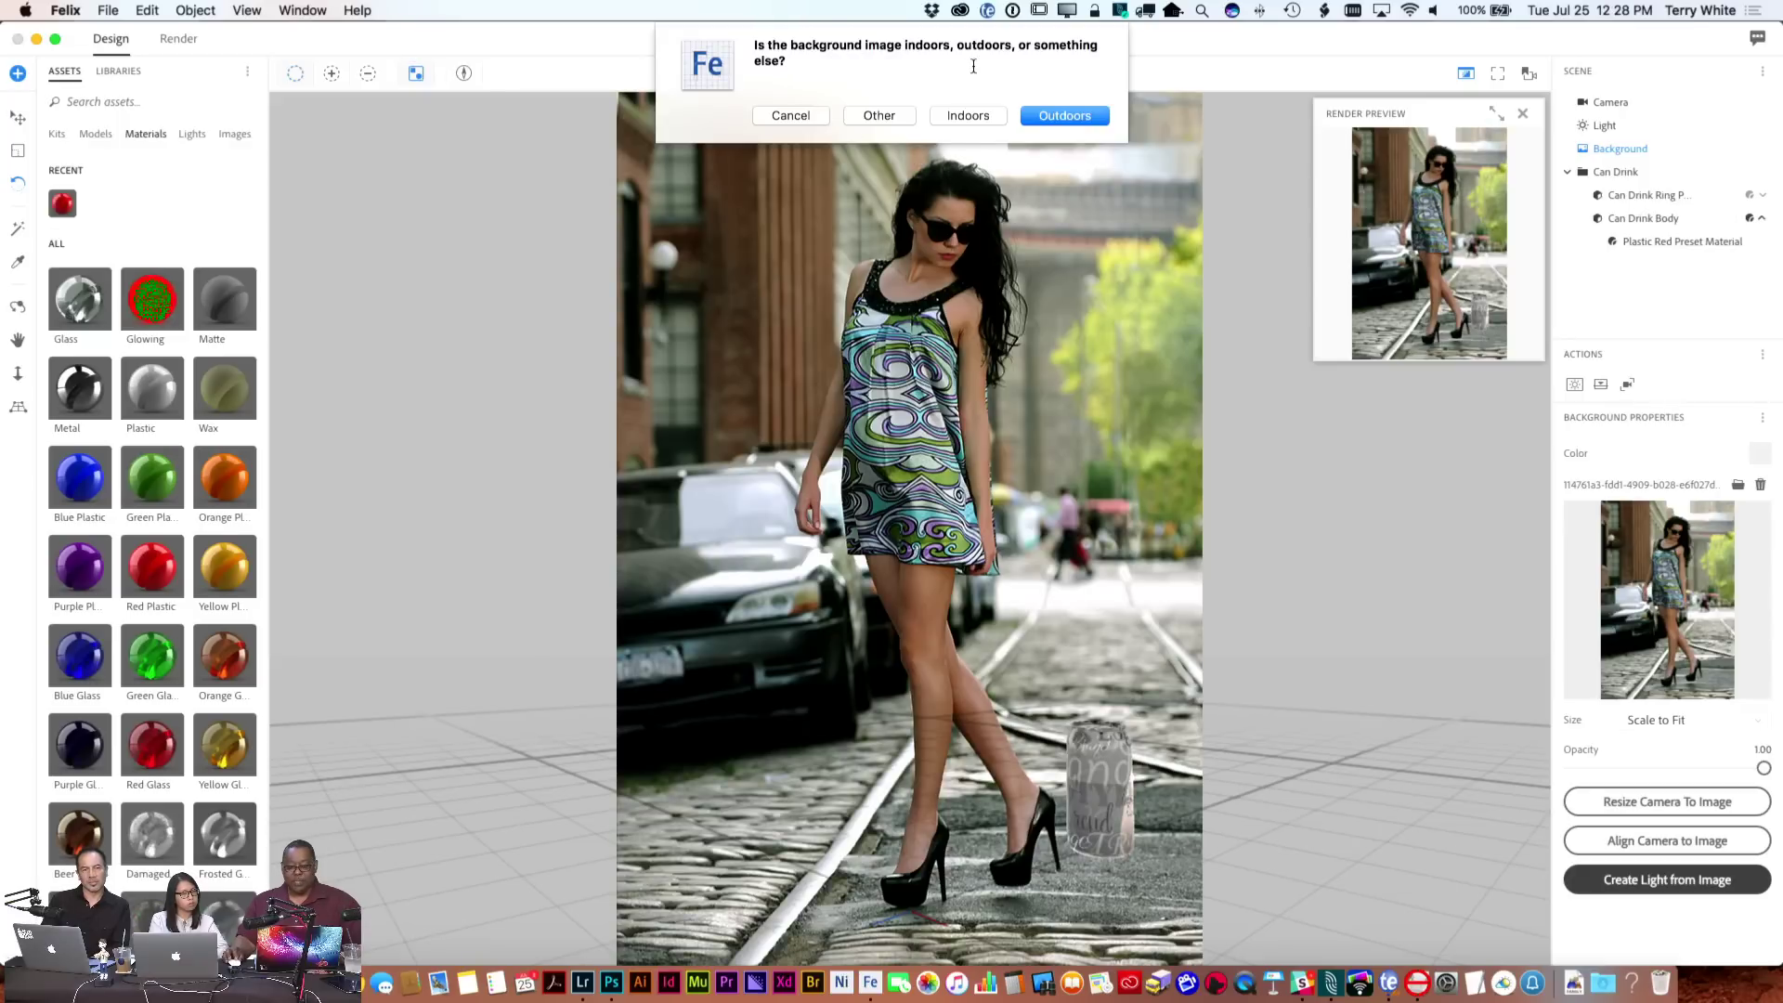
click(1063, 116)
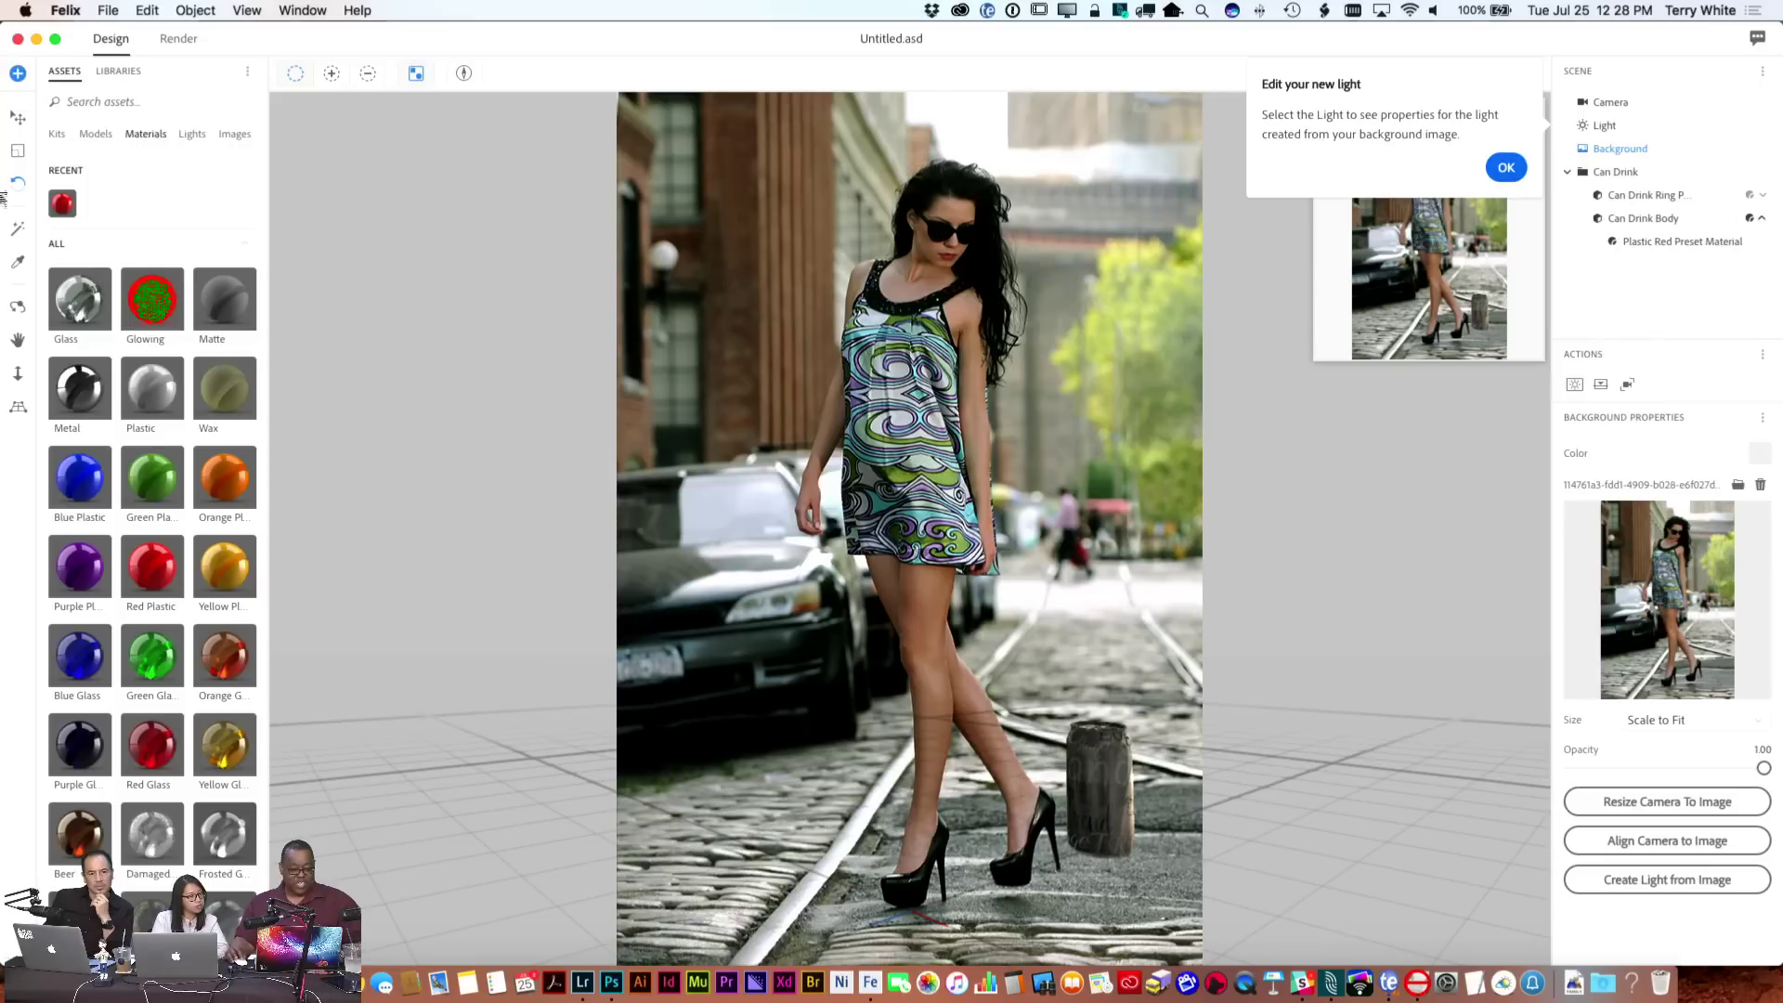
Dismiss the new-light notice and move the can up beside the woman, to about X 14.9, Y 27.2, Z -7.3
click(1107, 801)
click(1105, 775)
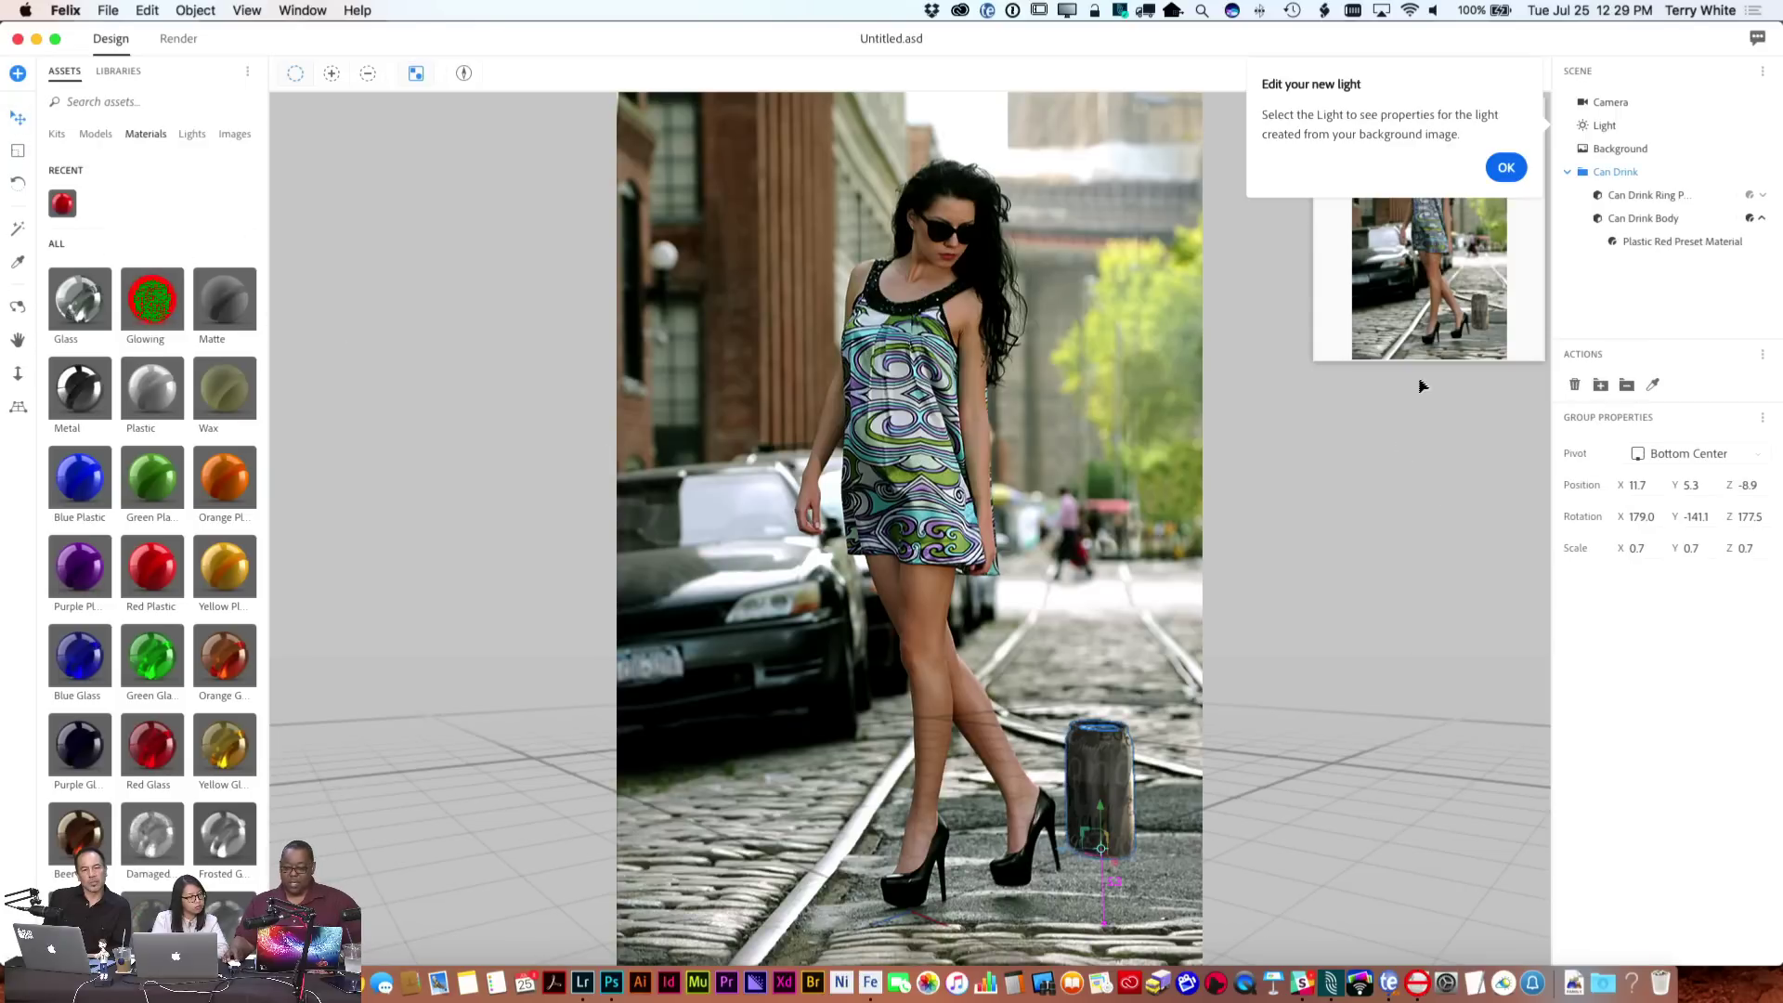
click(1505, 168)
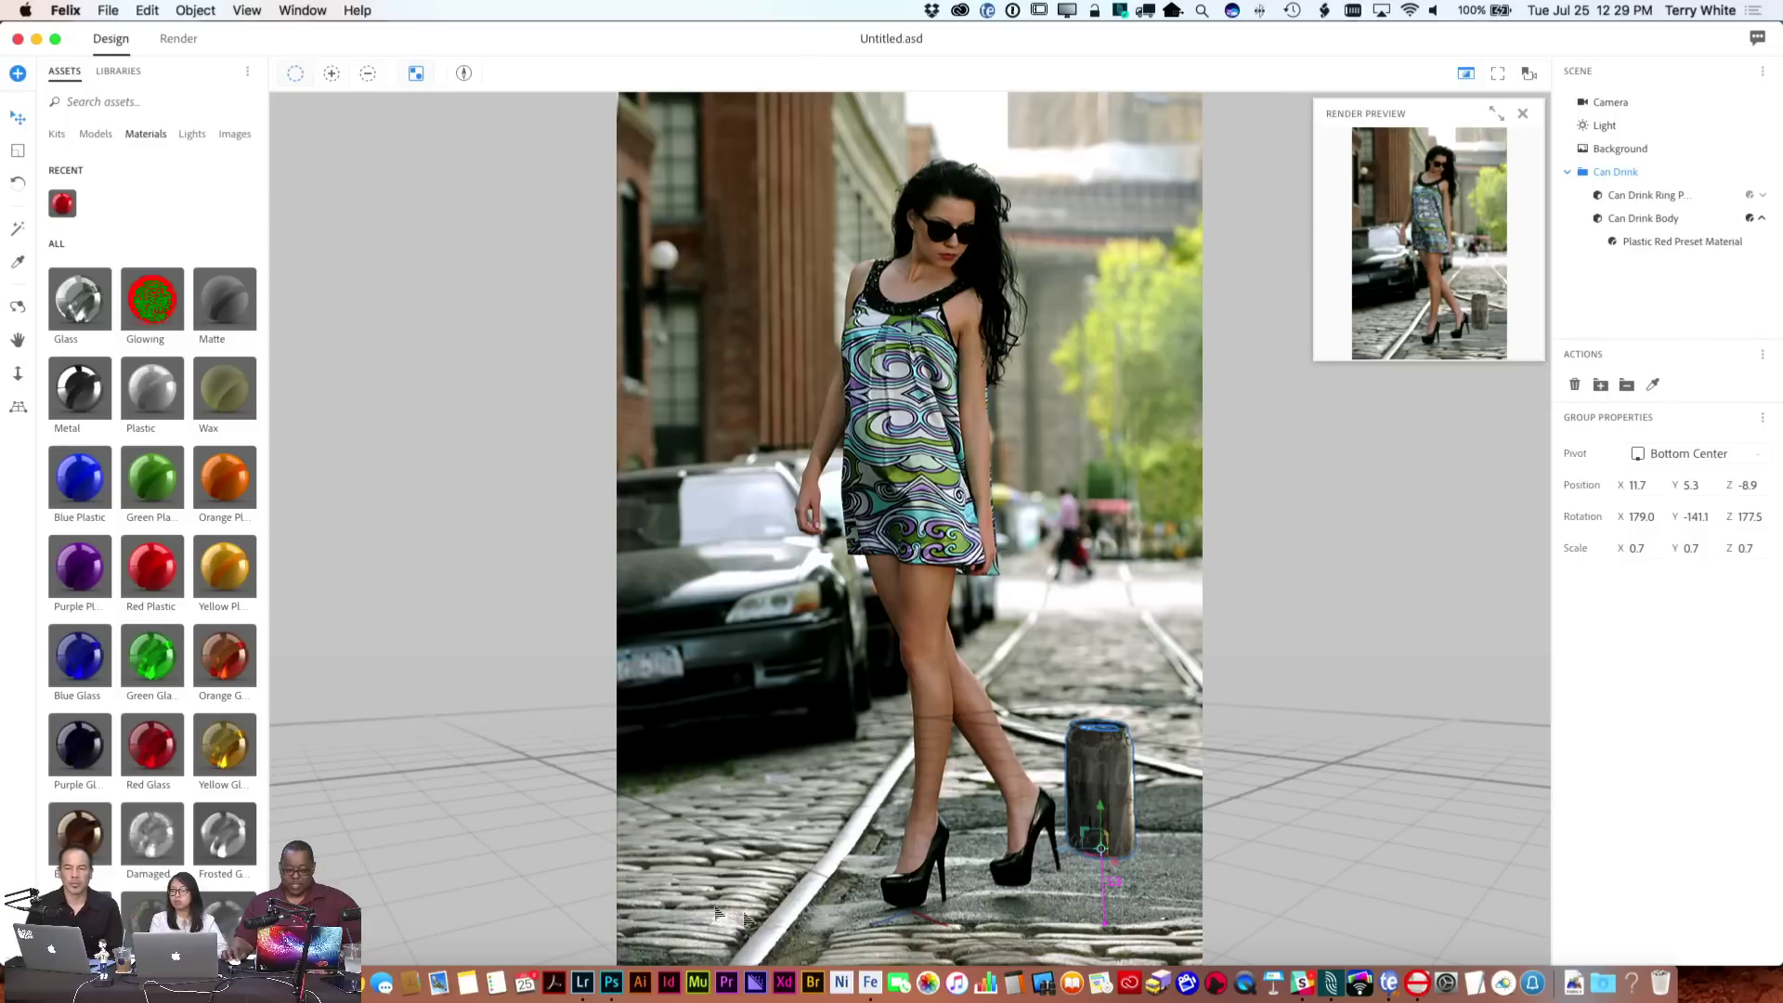
drag(1125, 782, 1140, 561)
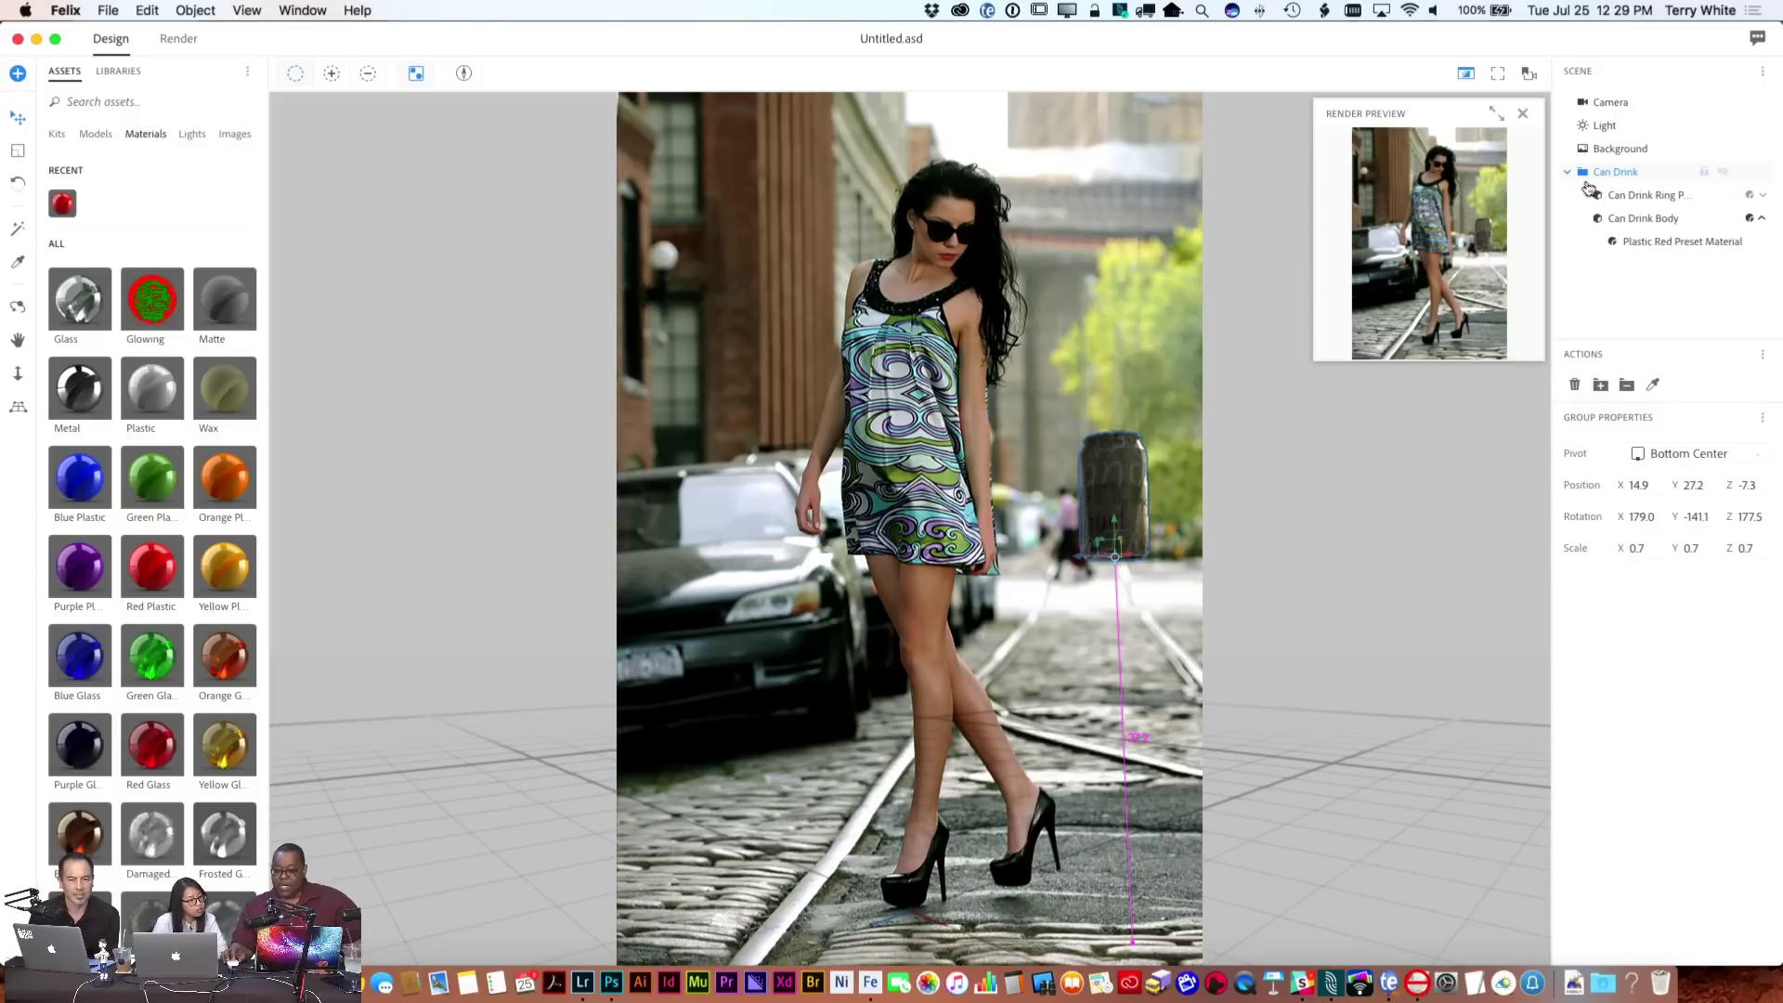
Set the image based light's intensity to about 2.712 and its rotation to -90
click(1605, 128)
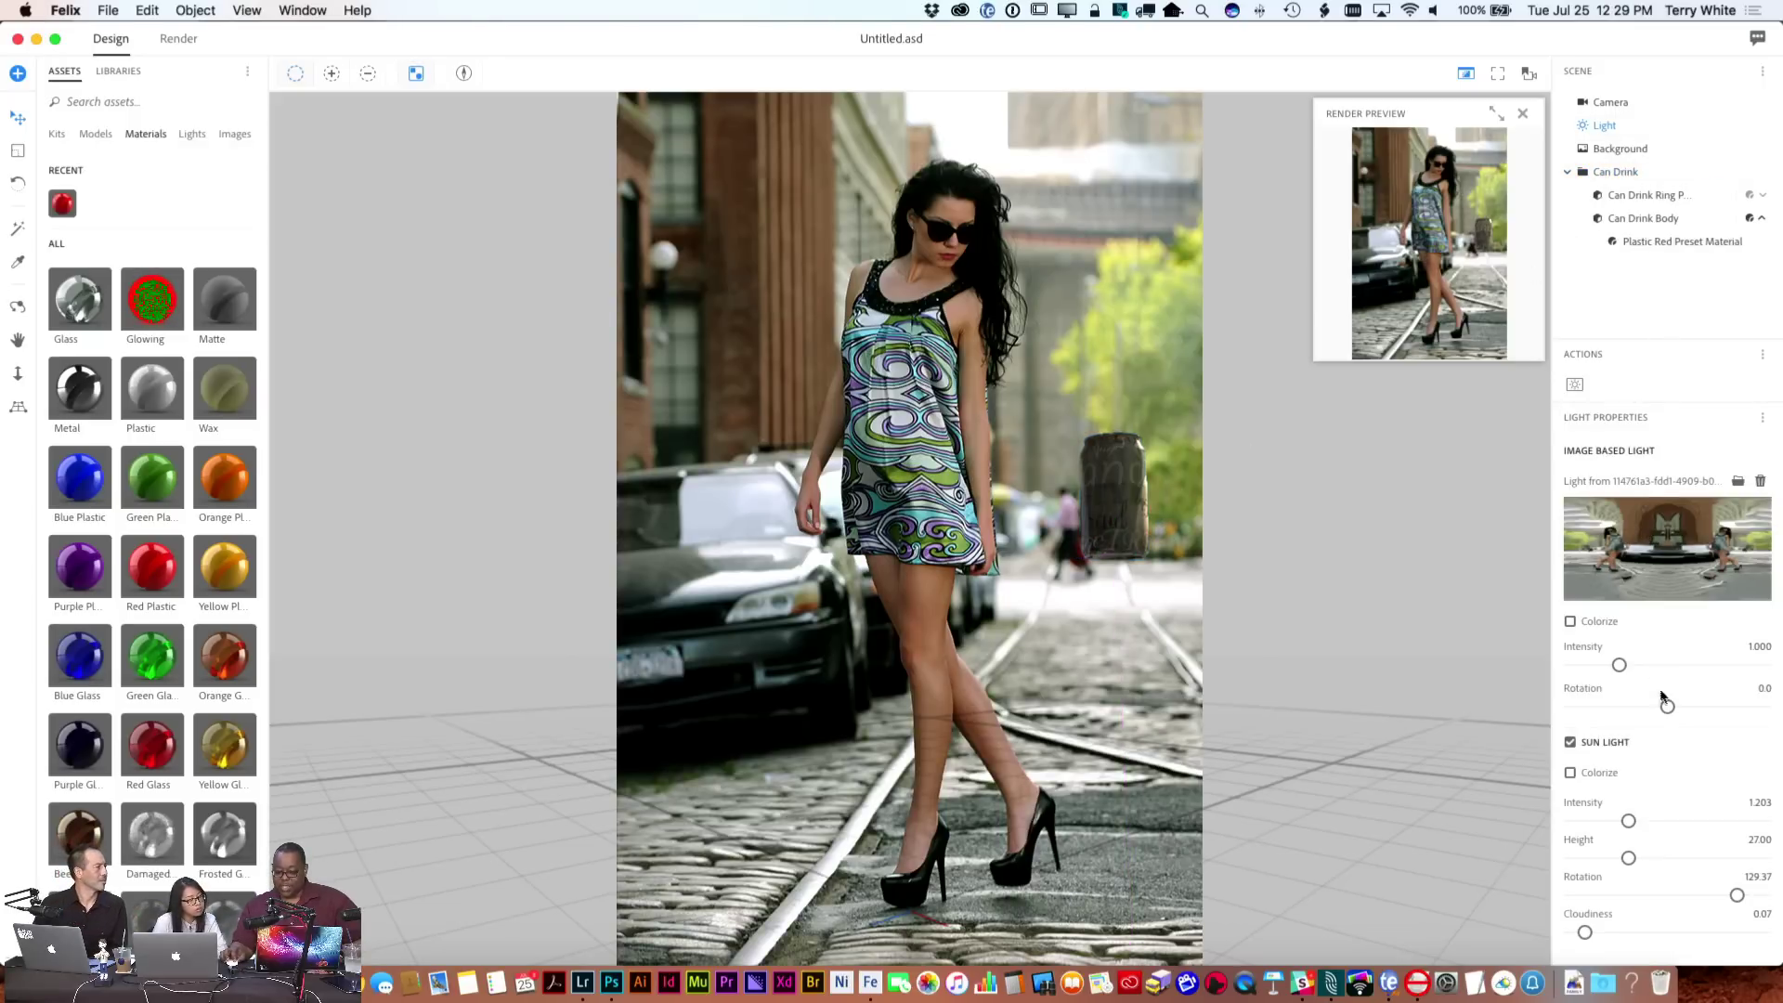
drag(1620, 668, 1568, 687)
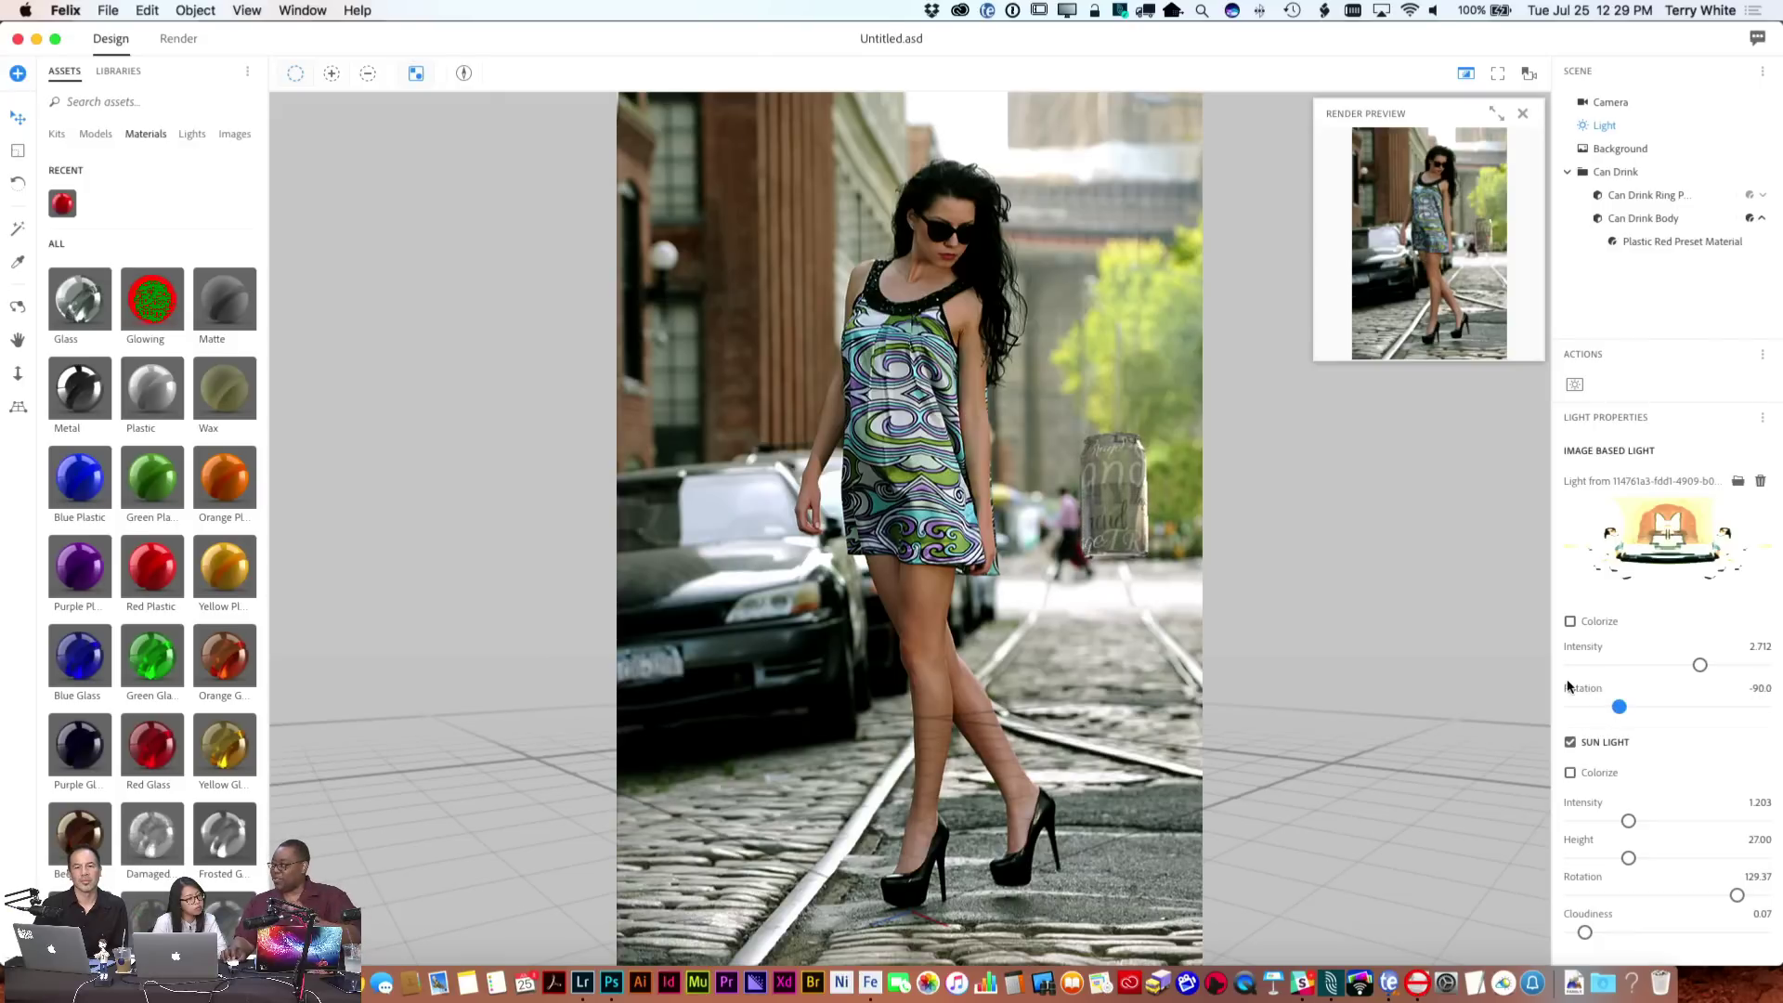
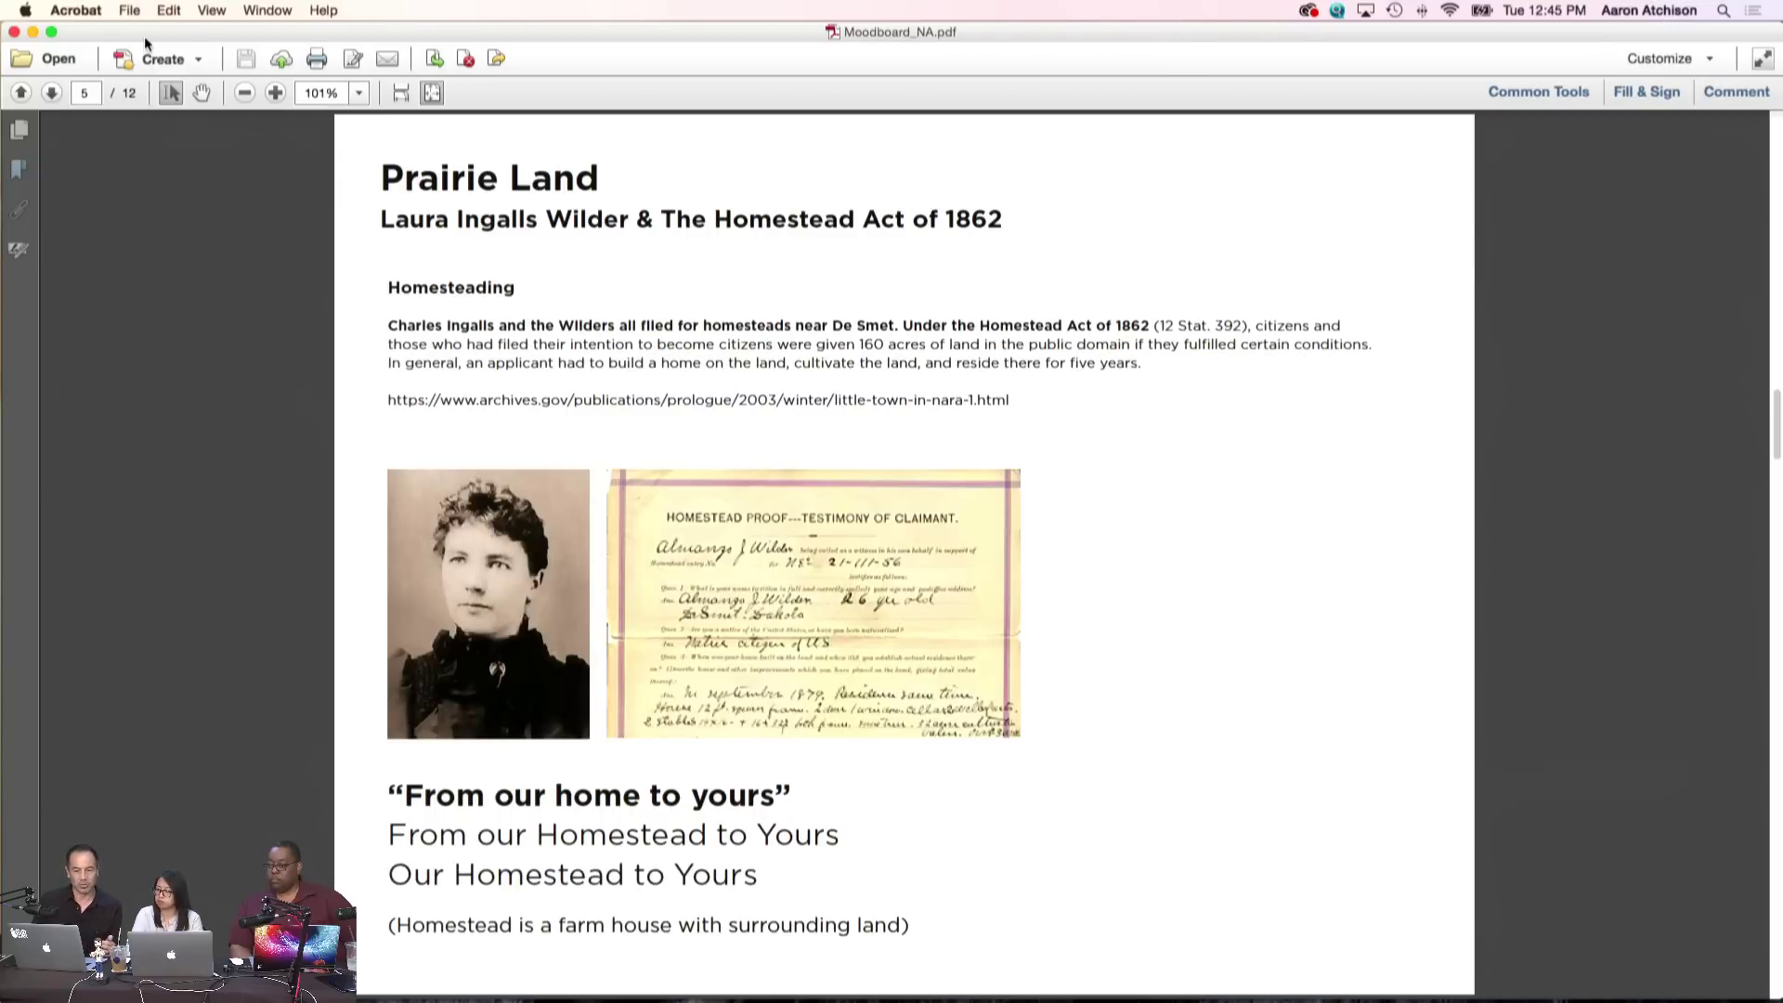
Review the remaining Prairie Land, Prohibition and Adventure / Wilderness pages of Moodboard_NA.pdf in Acrobat, through page 12
key(Right)
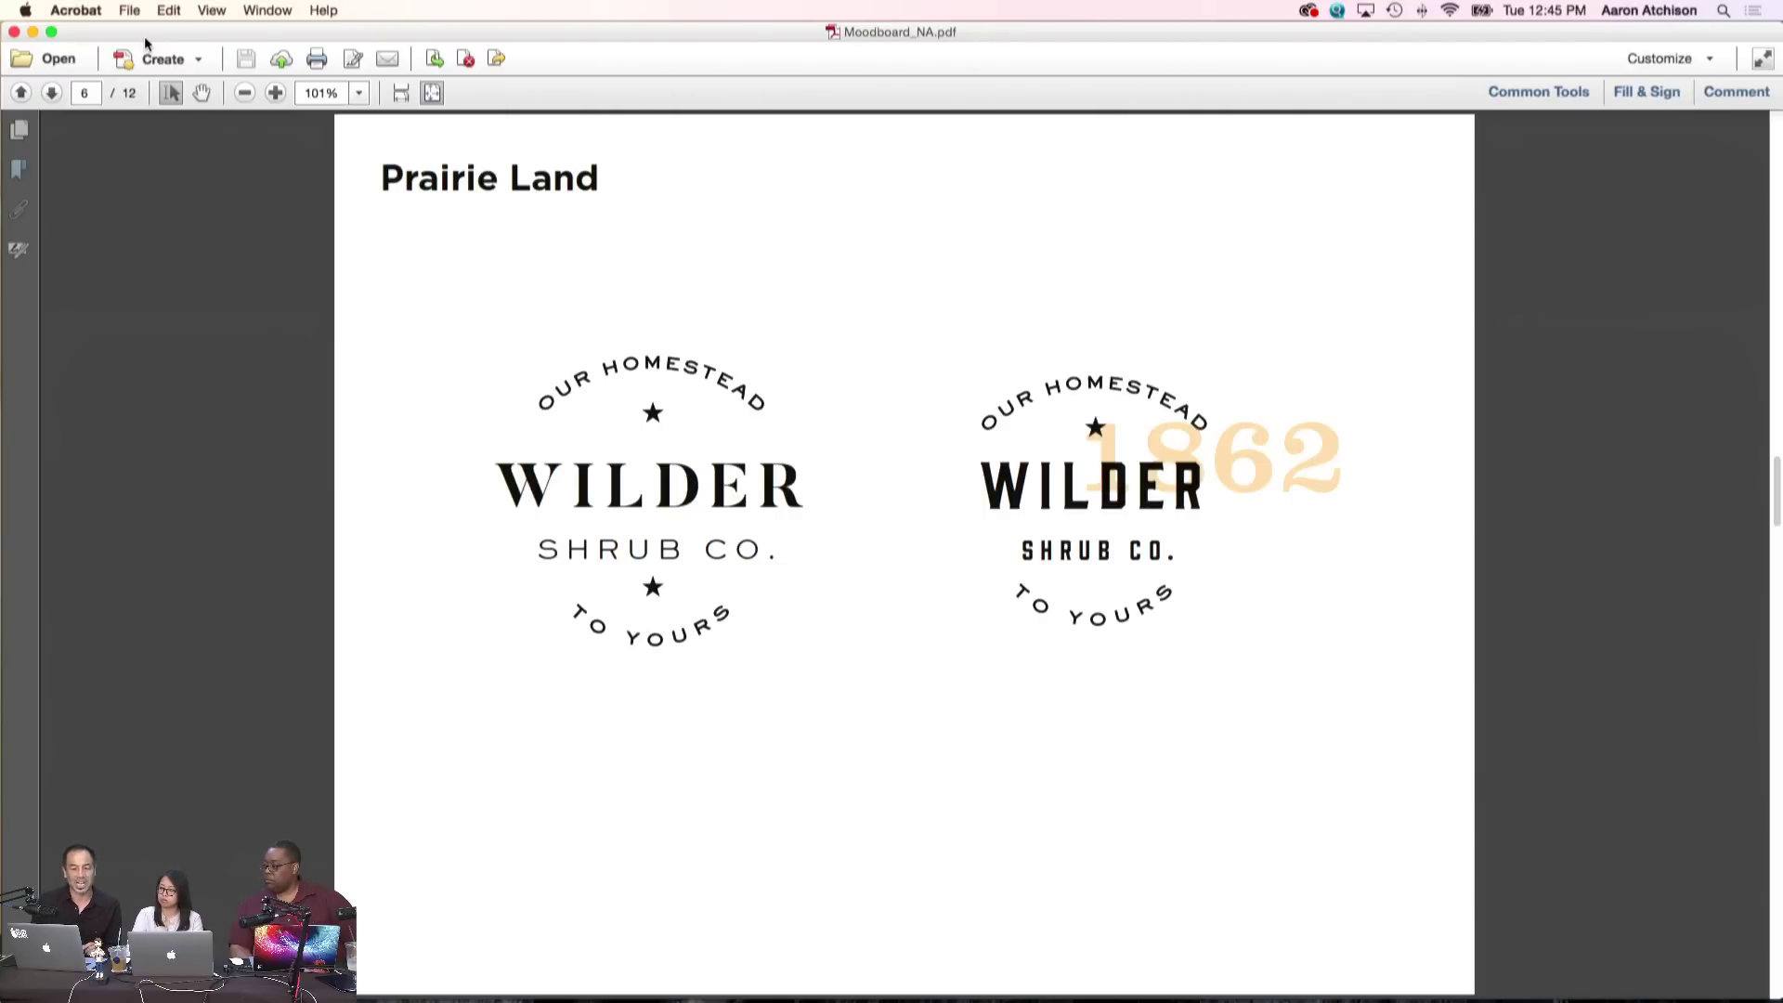
key(Right)
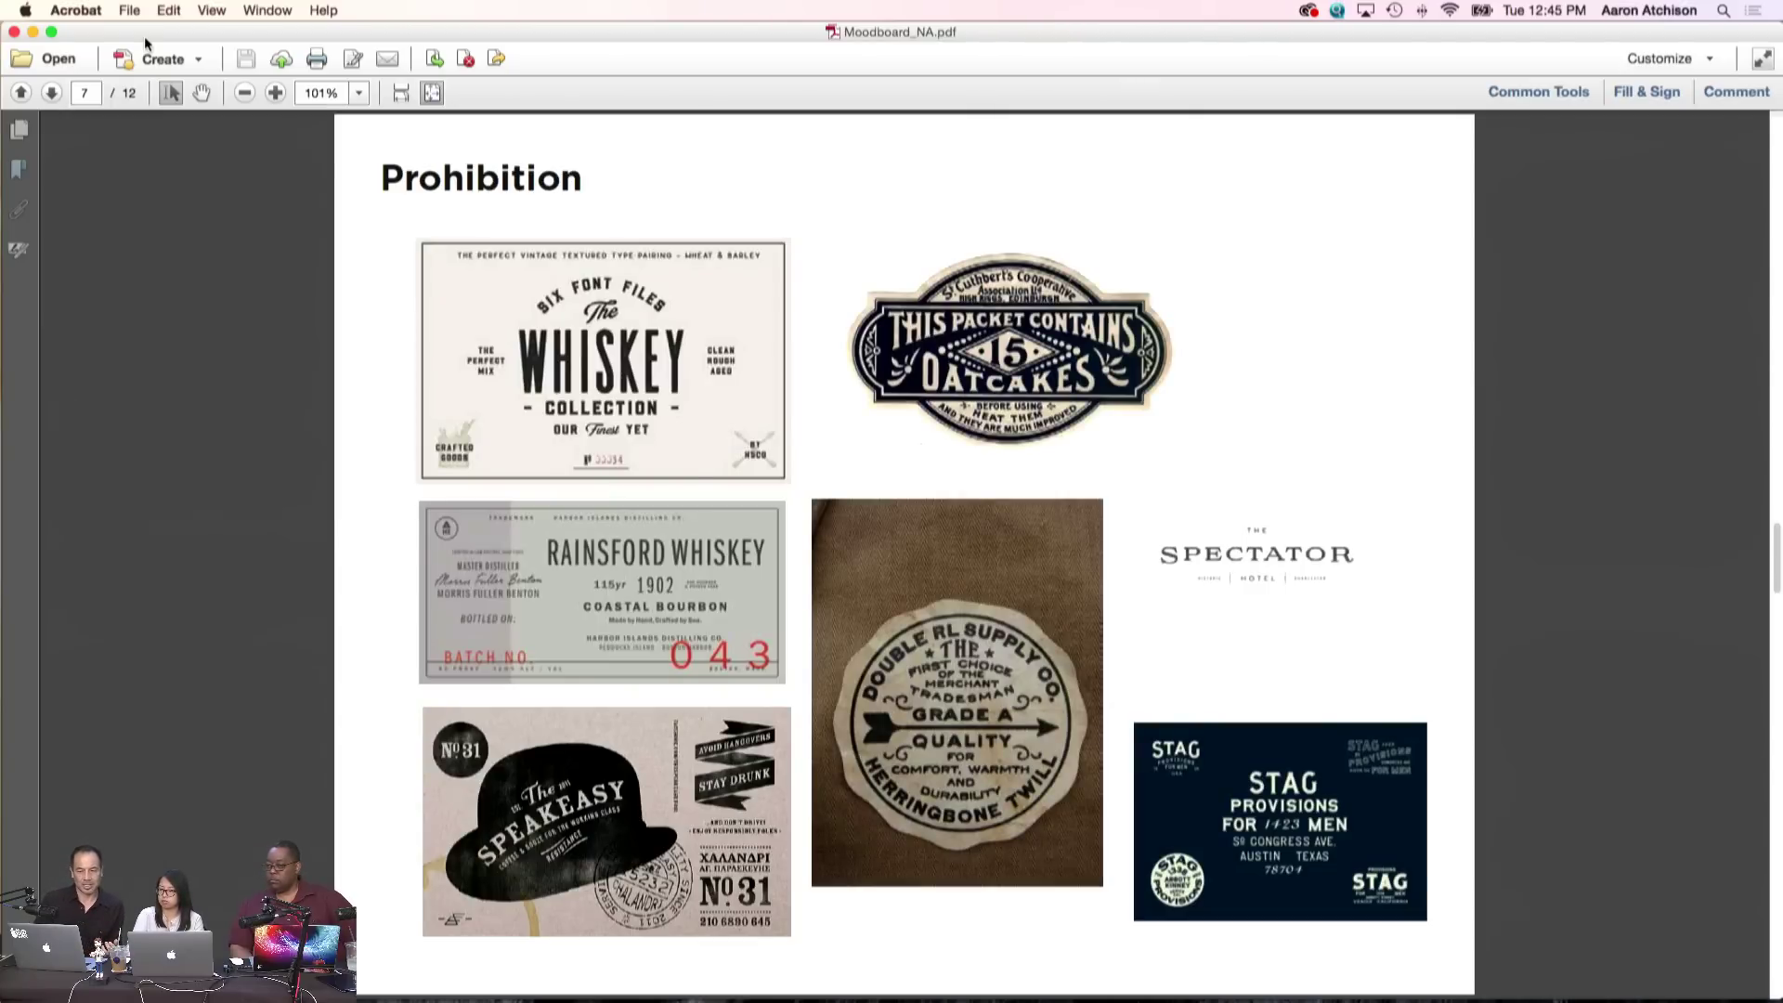
key(Right)
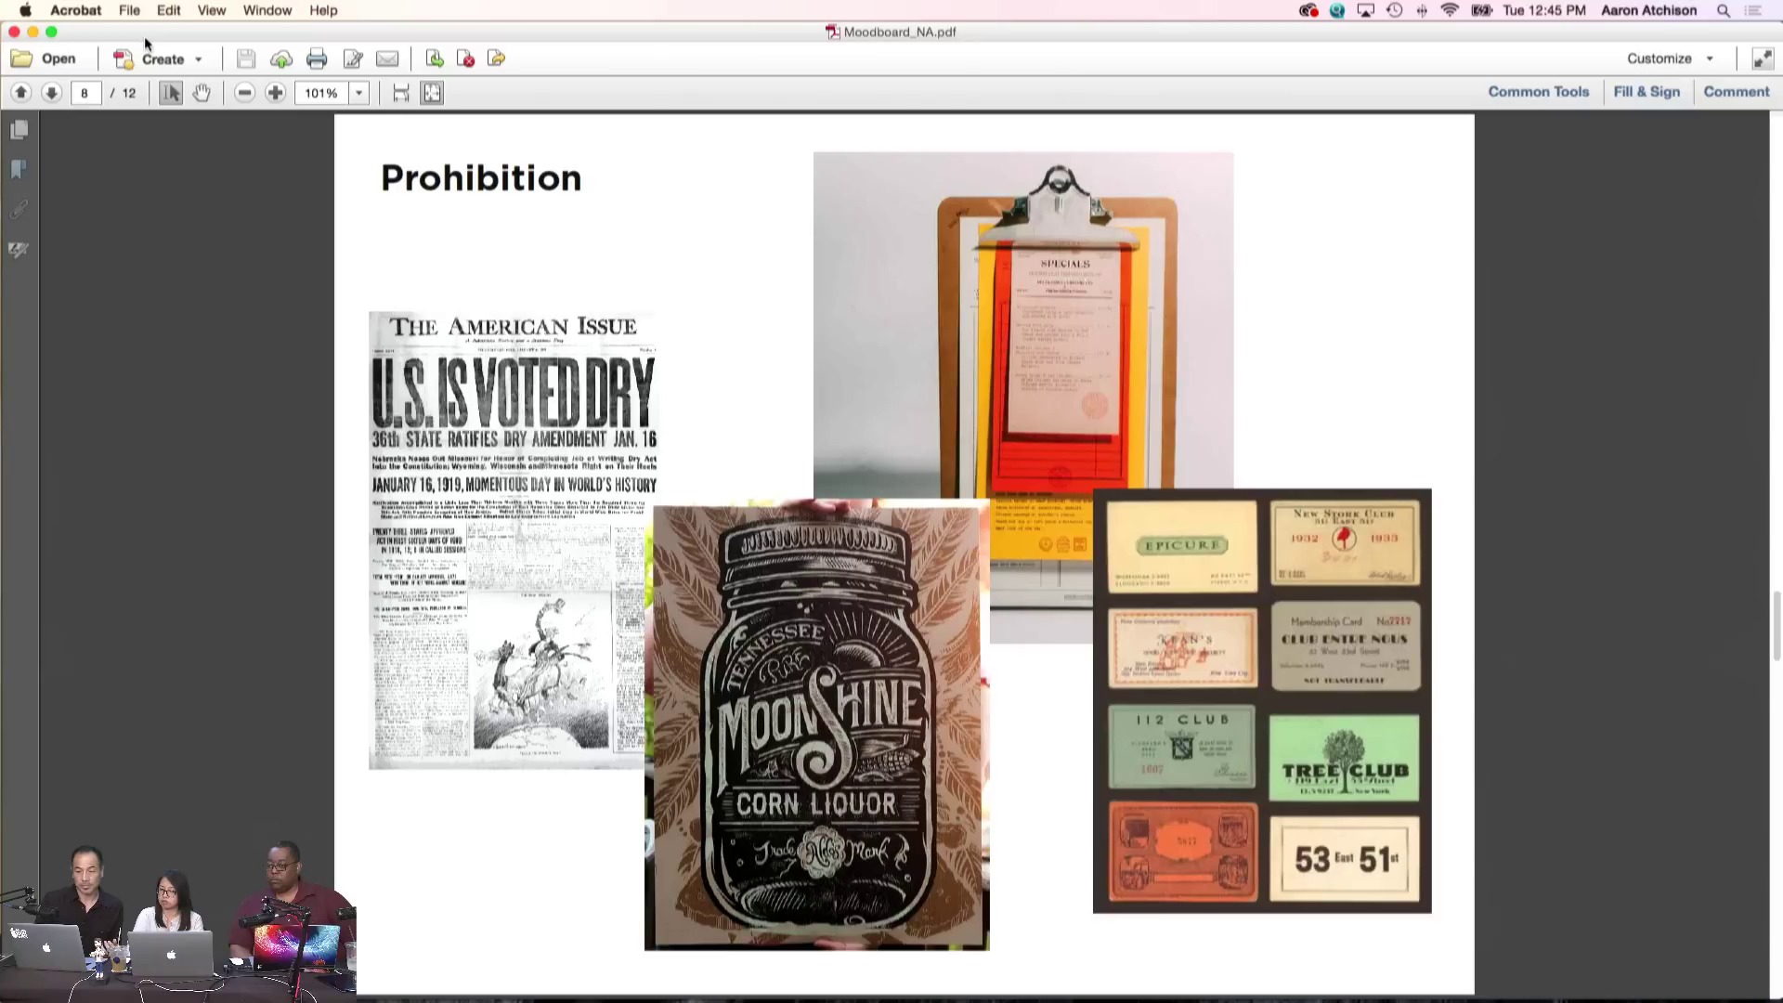
key(Right)
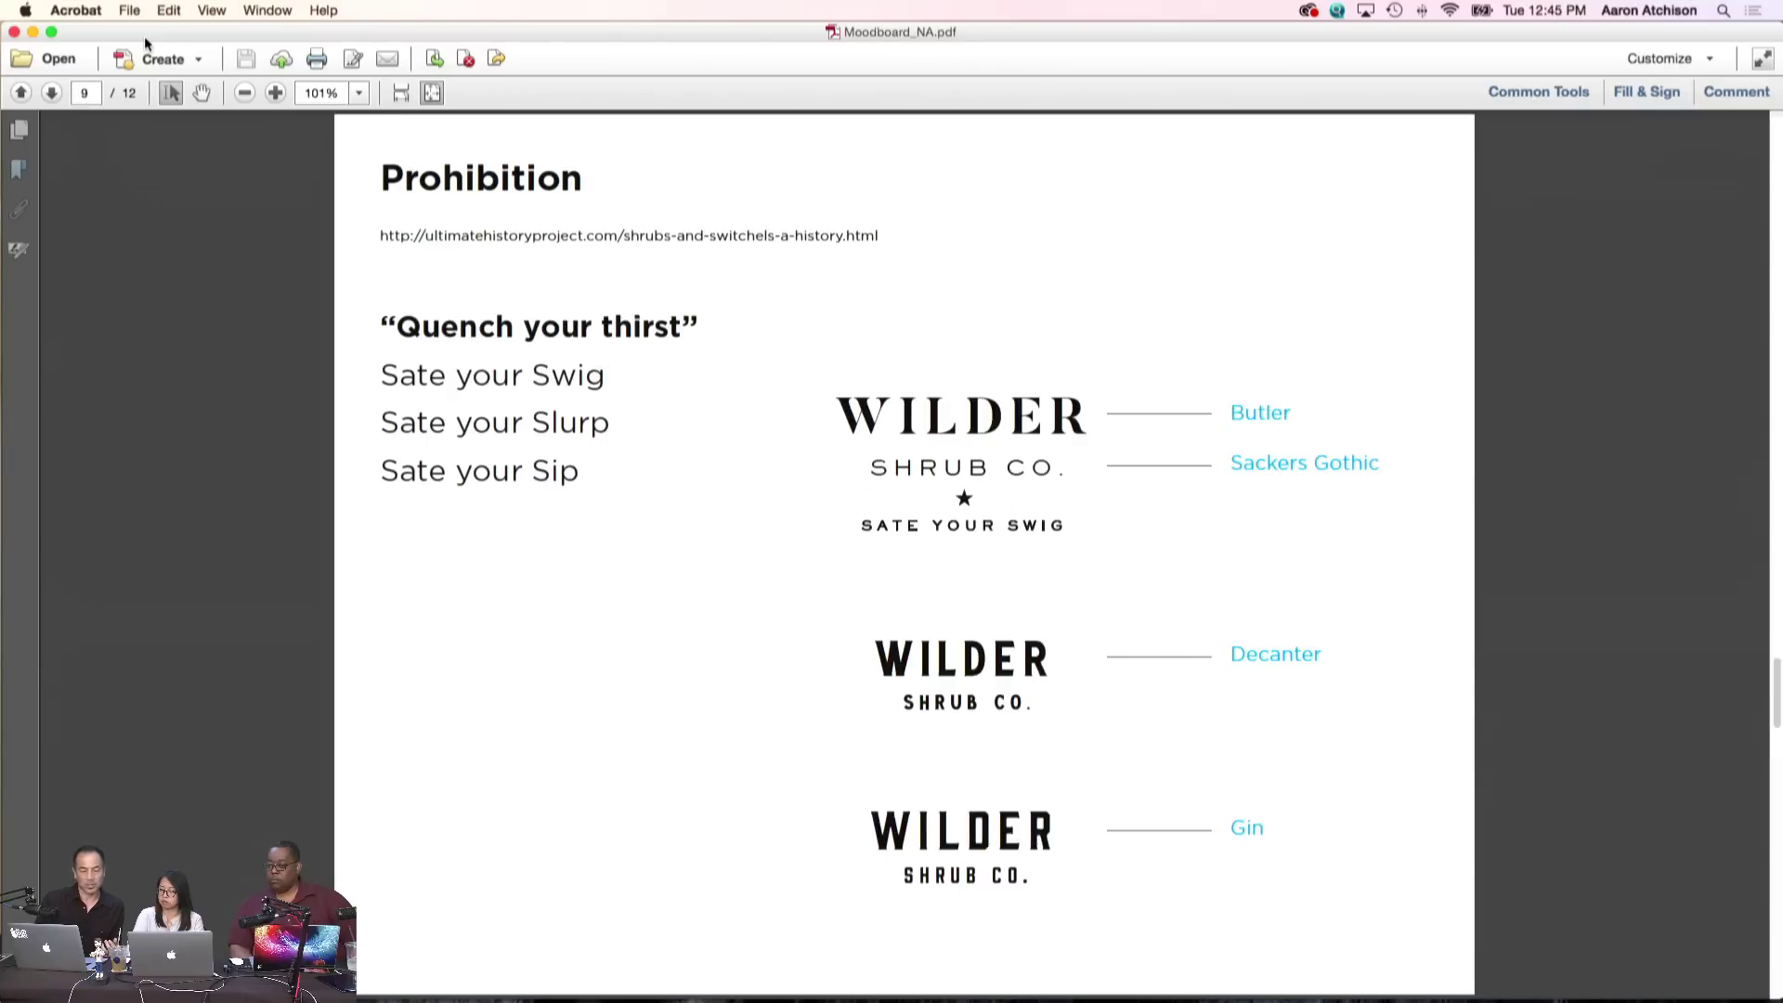
key(Right)
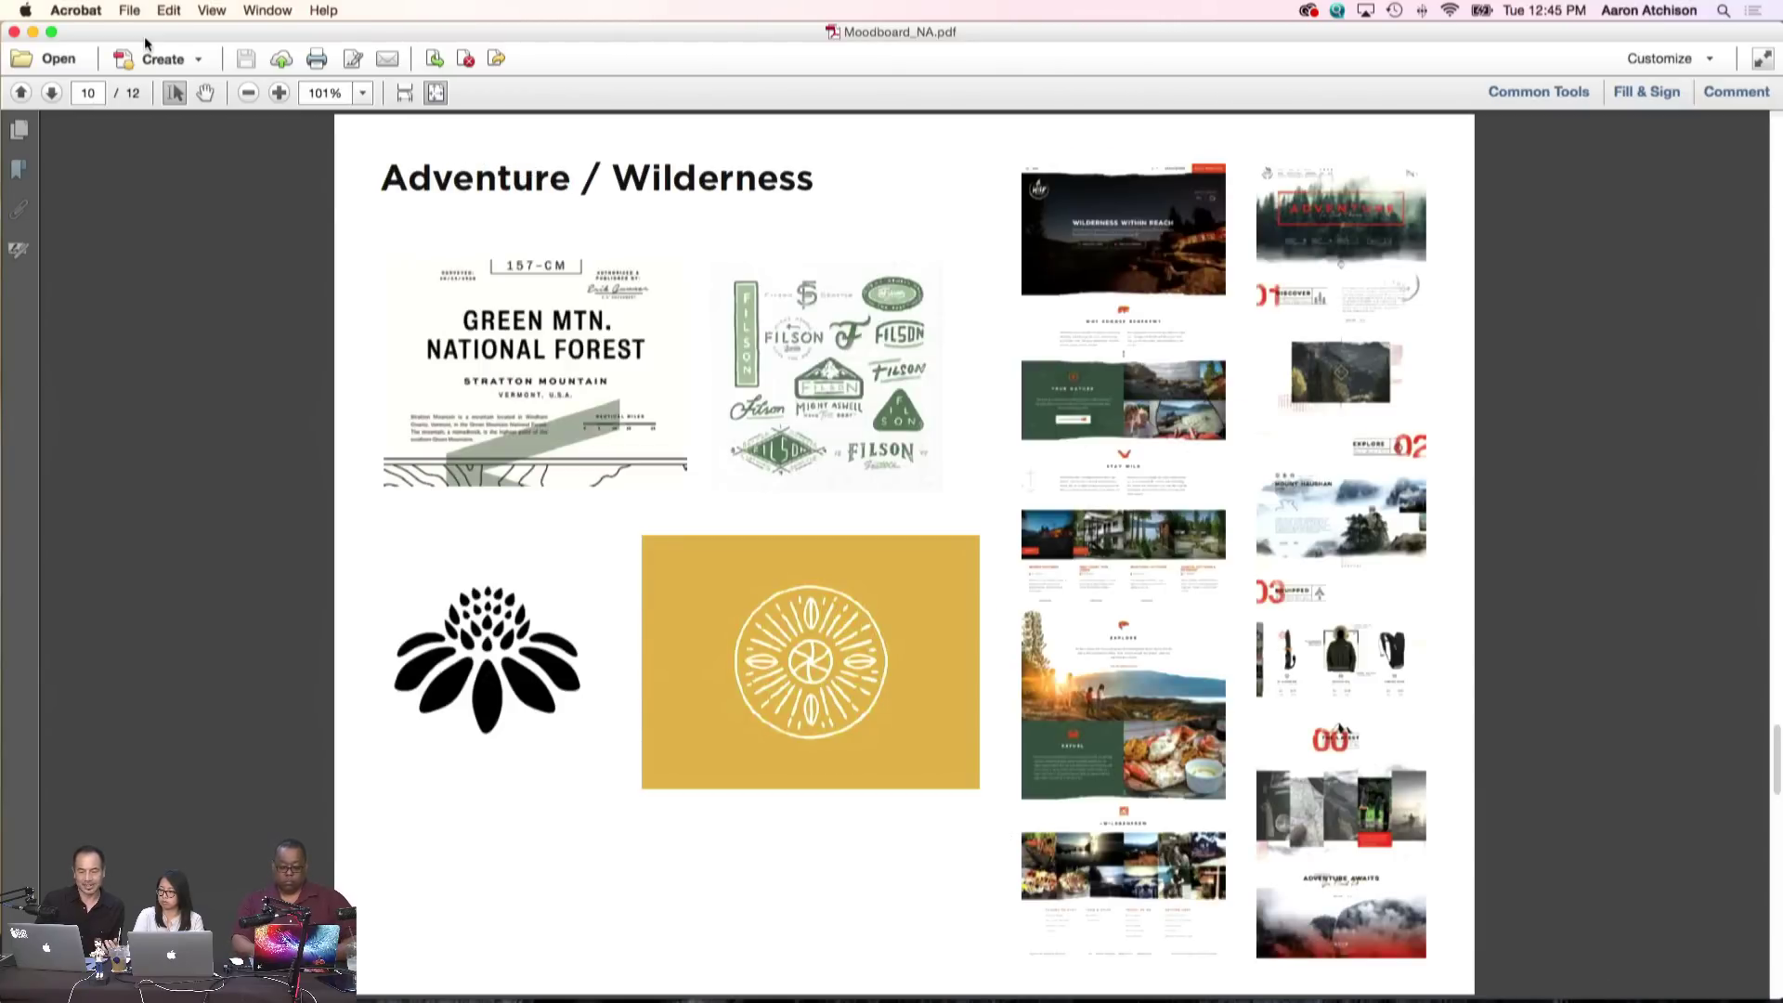
key(Right)
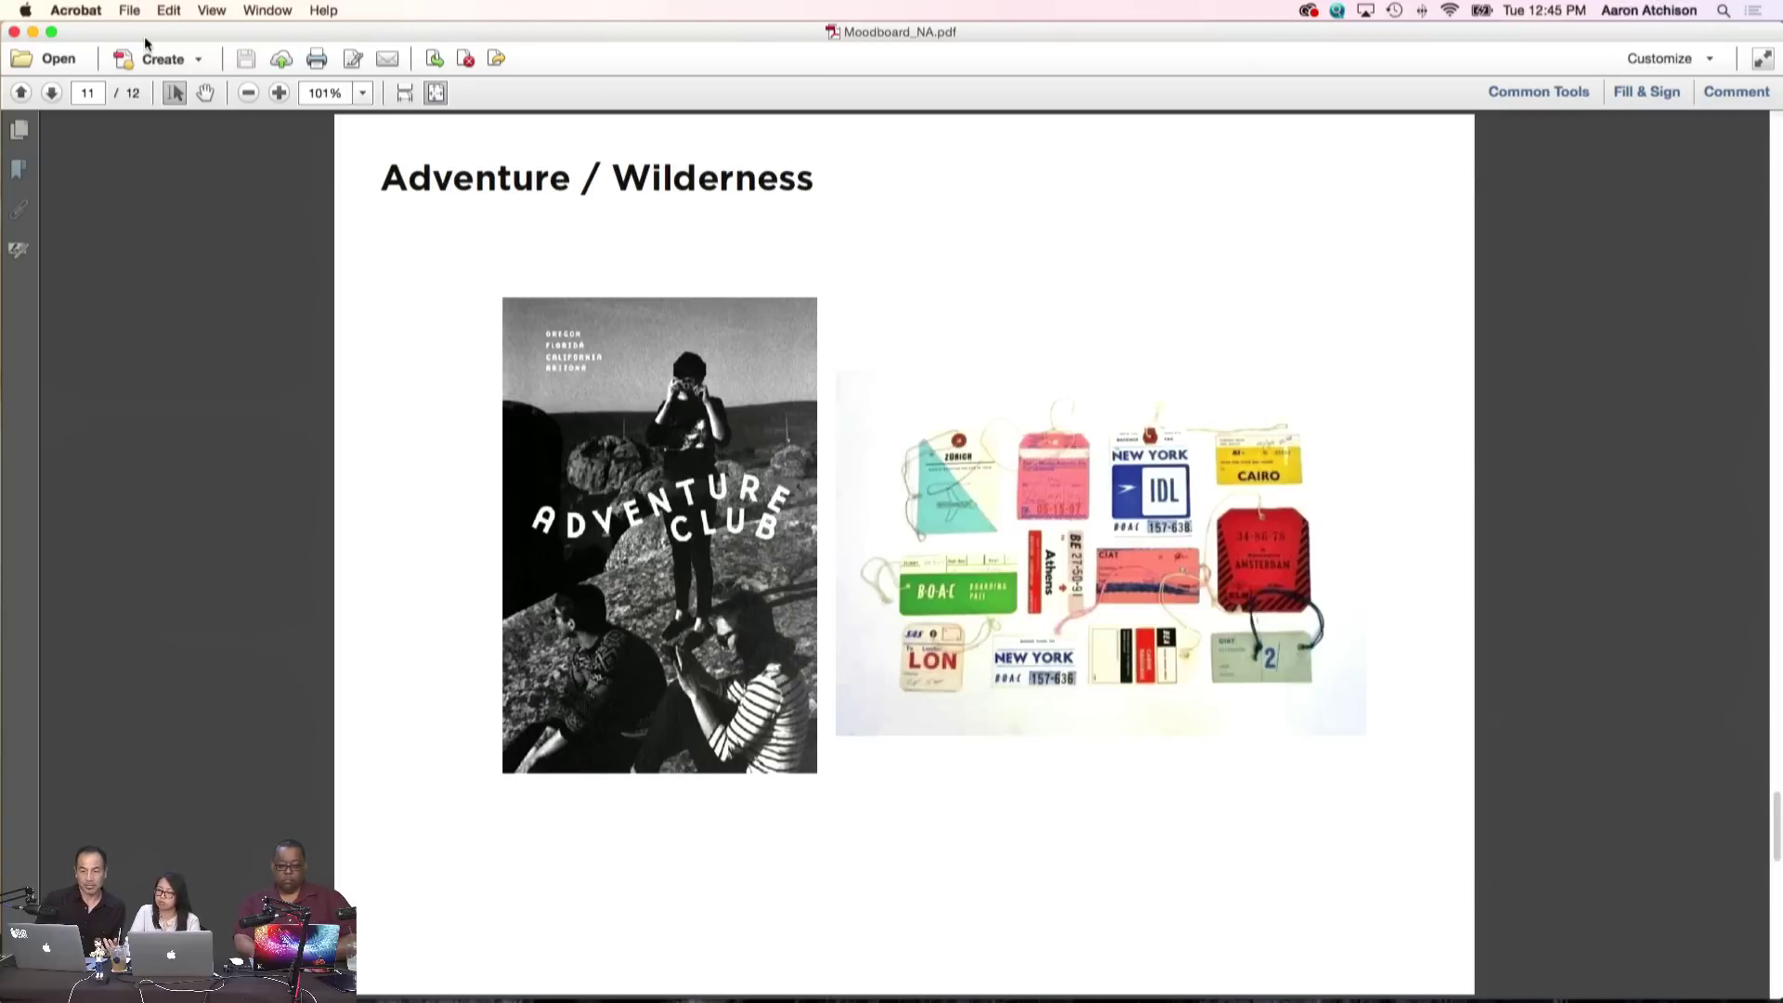
key(Right)
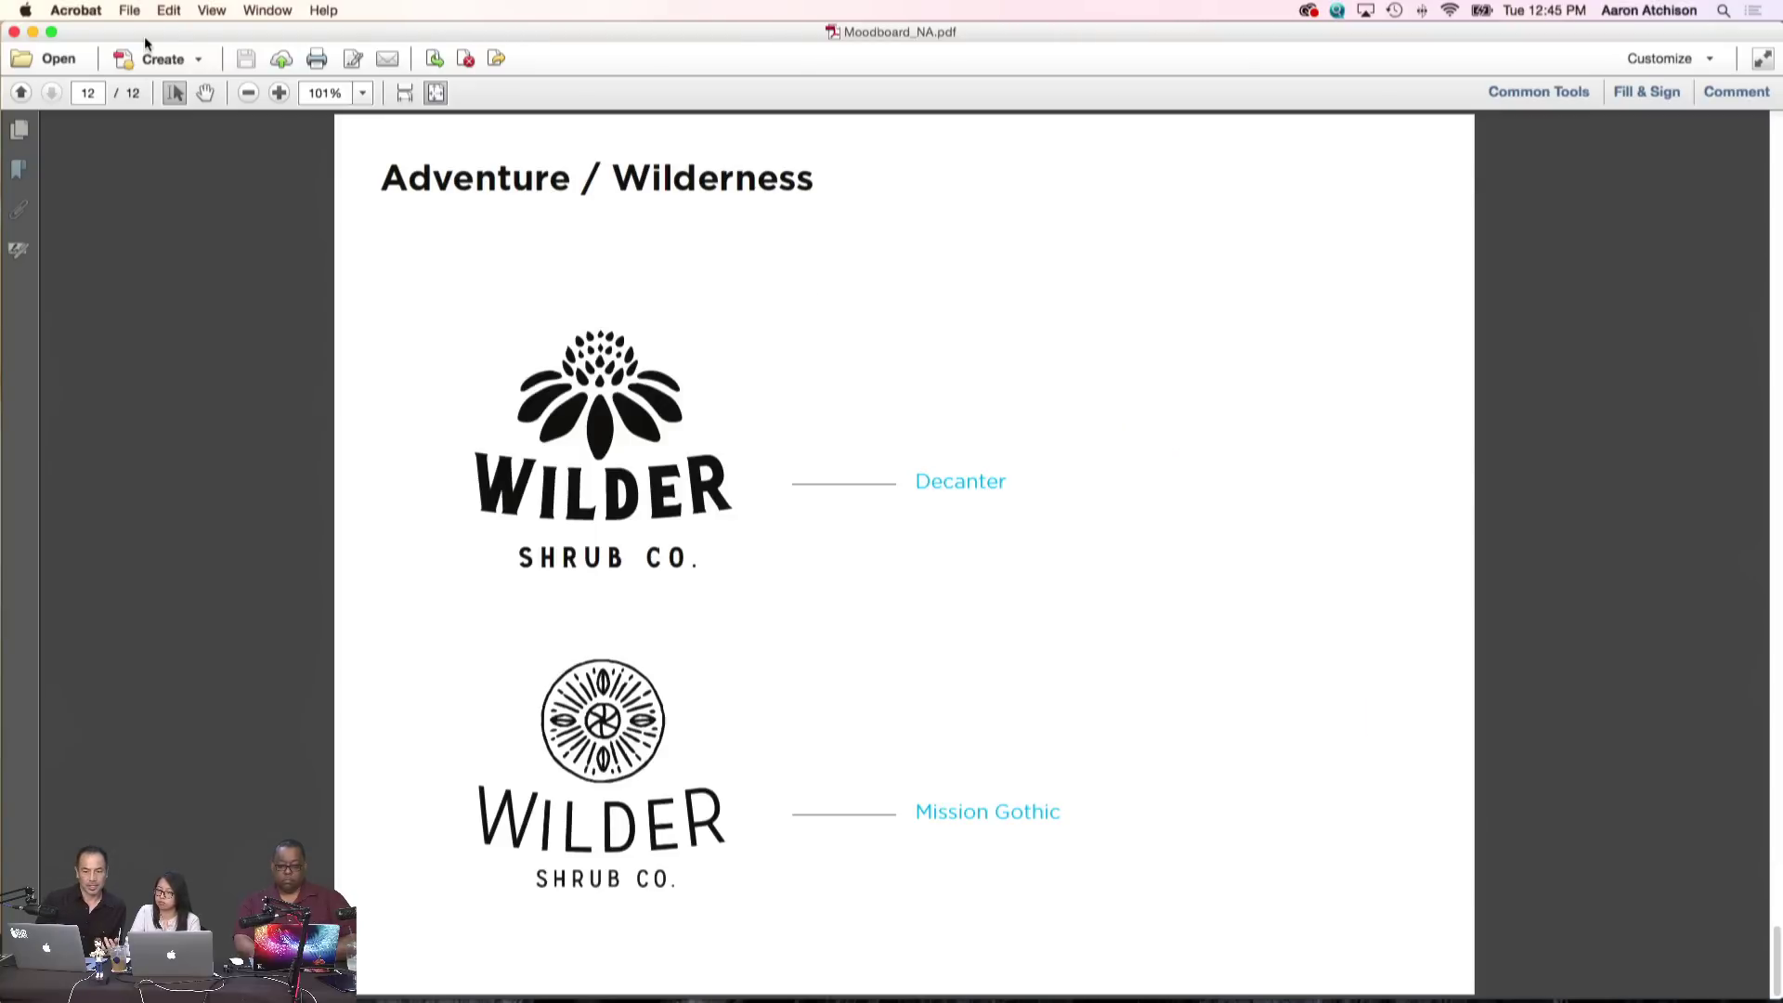
Close Moodboard_NA.pdf and open Moodboard.ai from the 4_MoodBoards folder in Illustrator
click(14, 32)
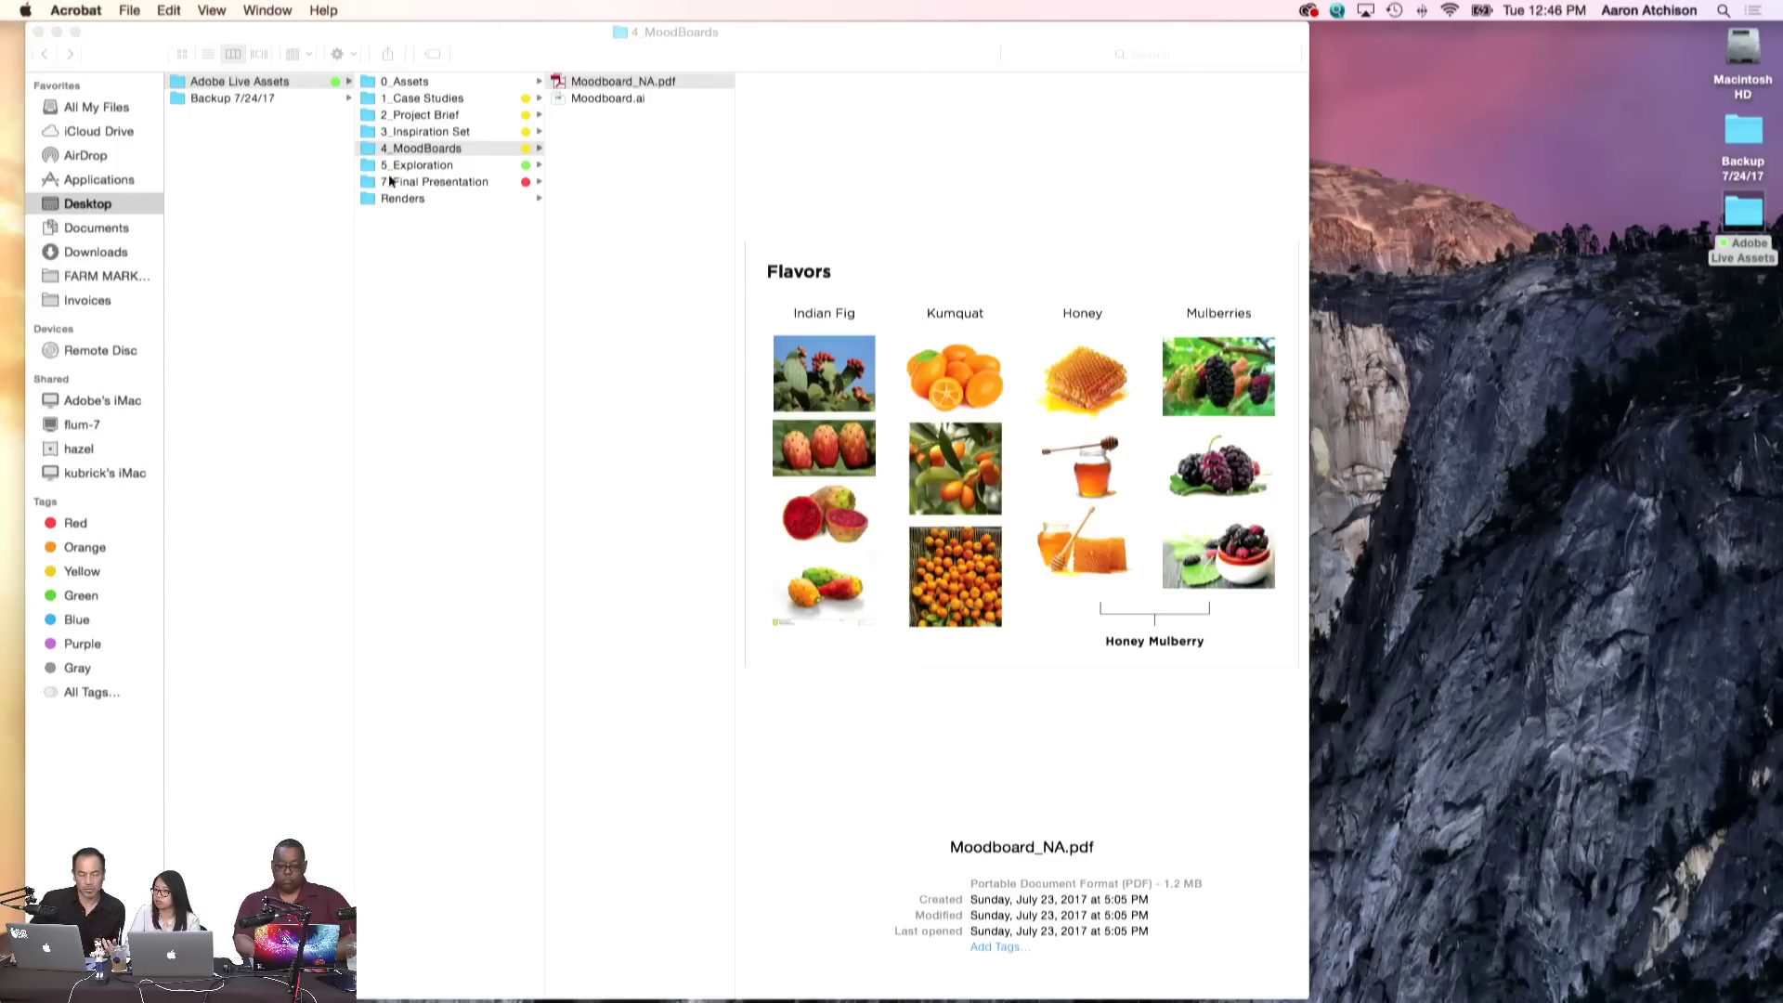
click(428, 159)
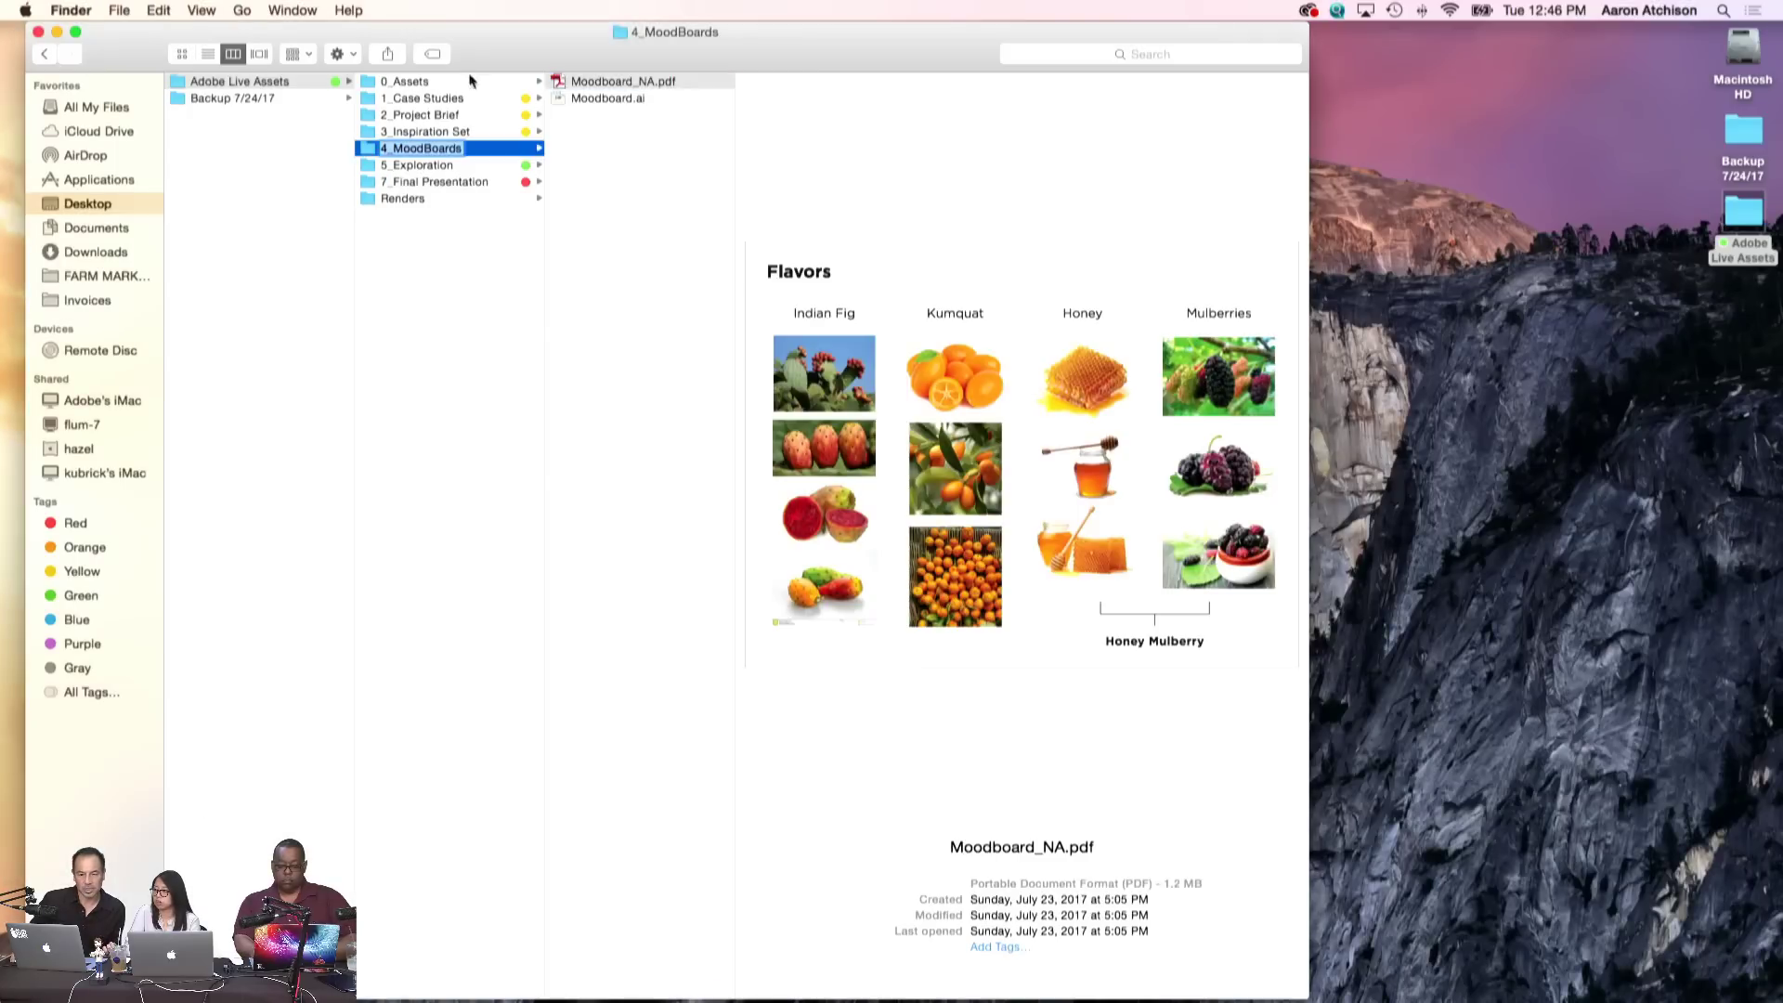
click(427, 87)
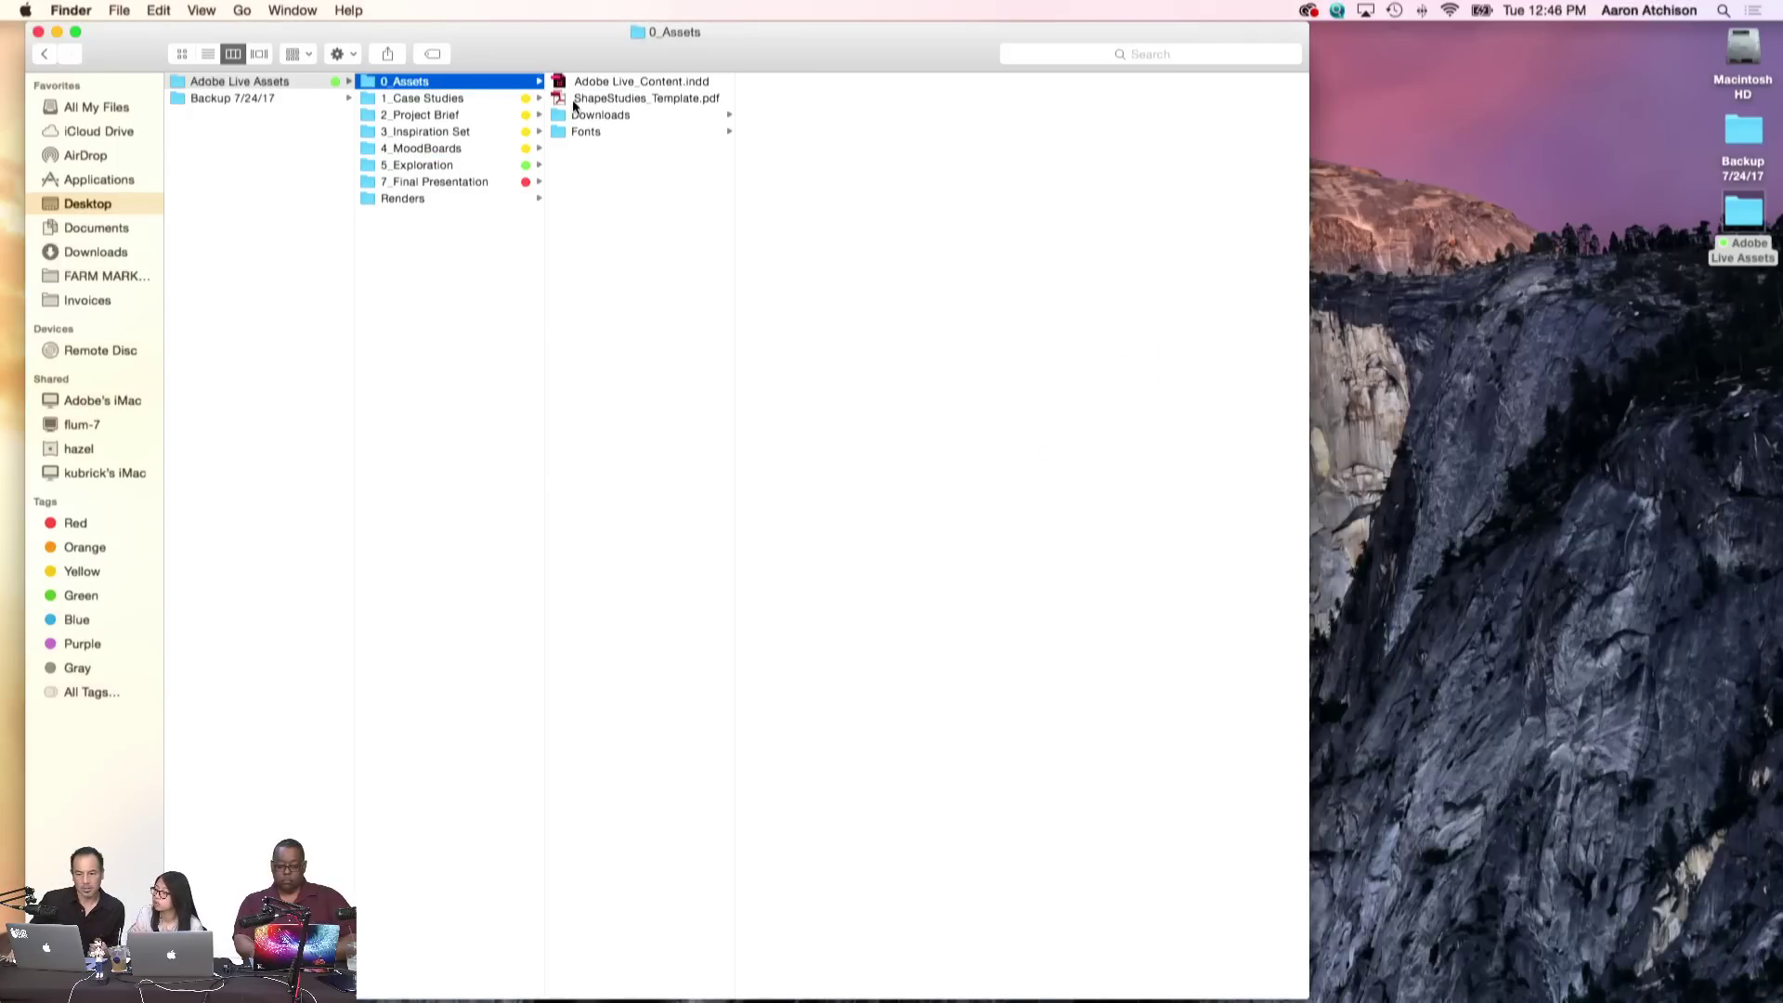
click(453, 149)
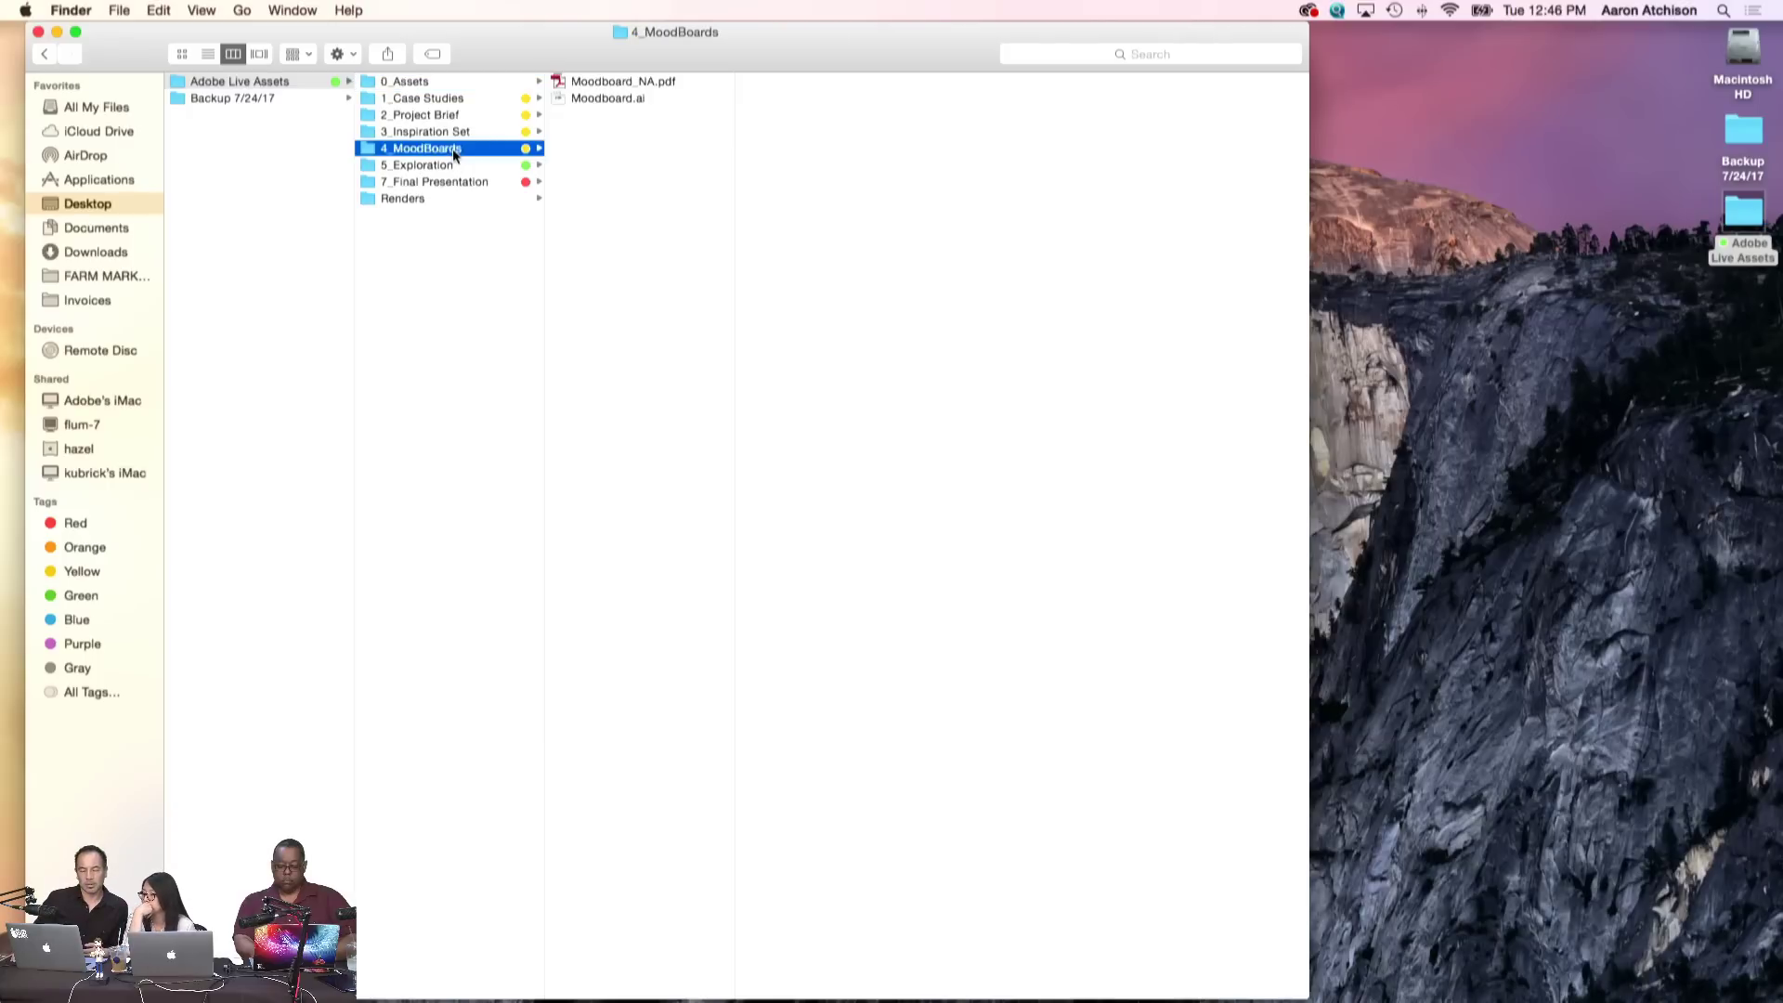
click(588, 100)
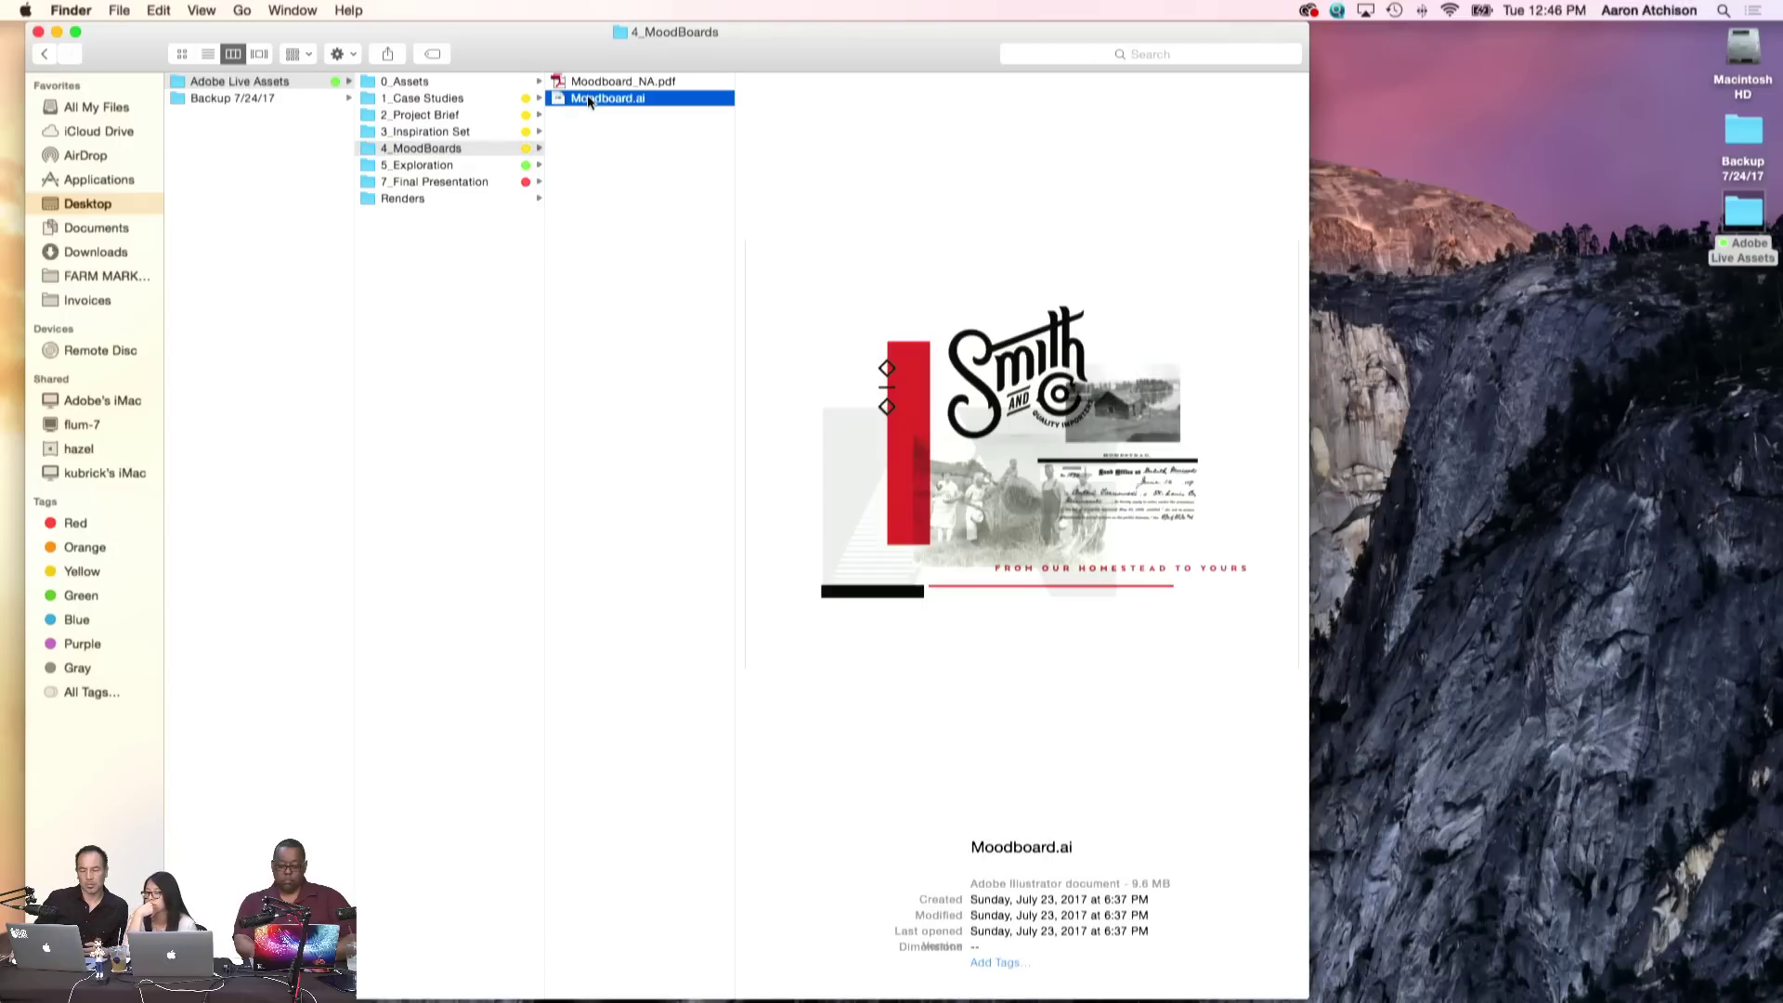
double_click(588, 100)
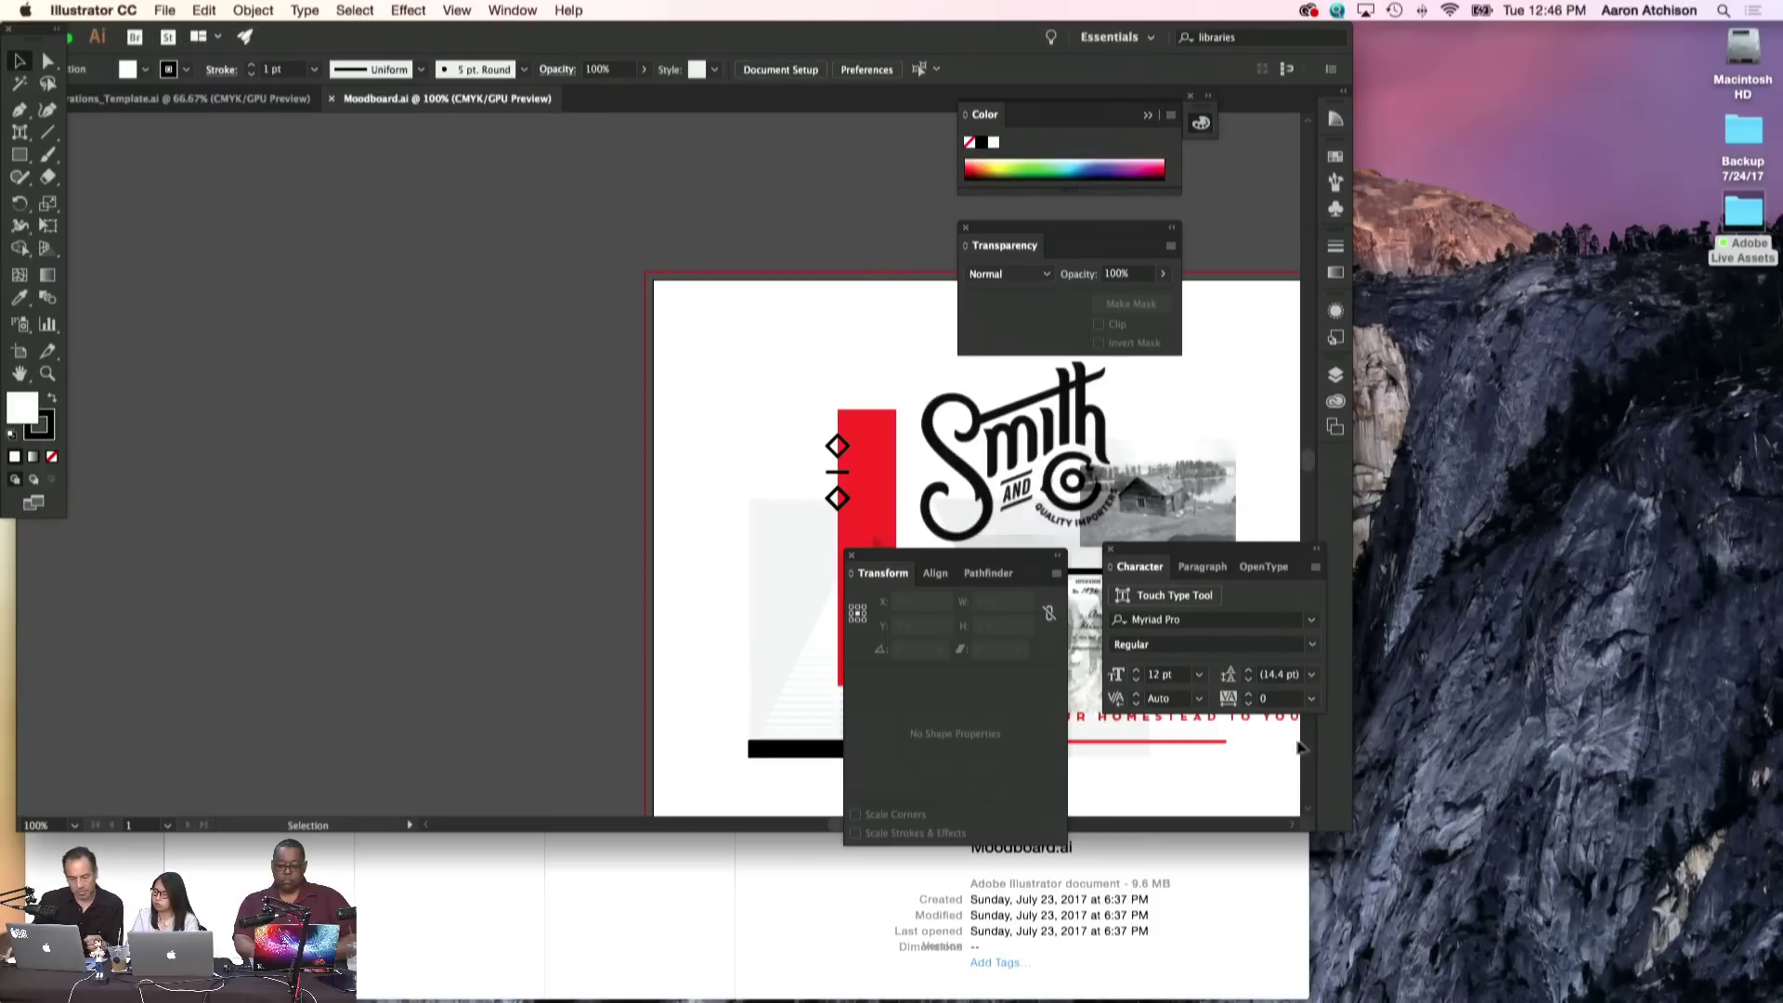
Hide the floating panels, enlarge the document window and examine the Smith and Co moodboard at 200%
key(Tab)
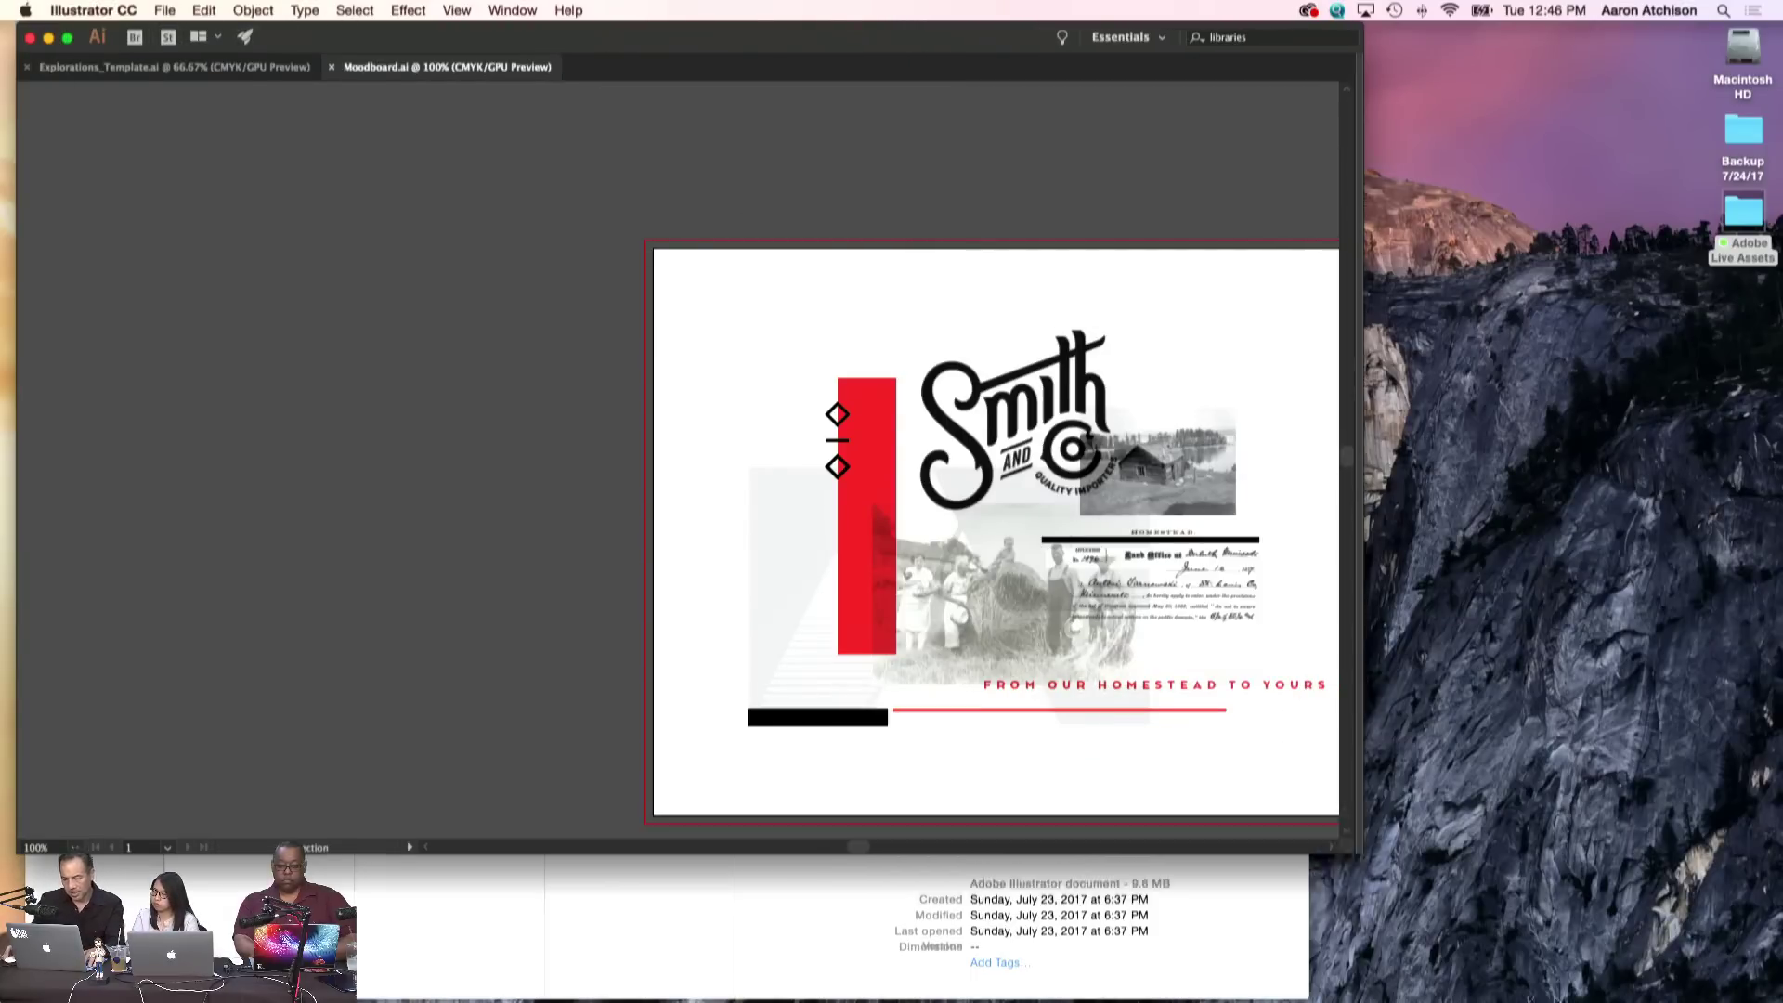
drag(1347, 827, 1774, 986)
scroll(1352, 624, right, 3)
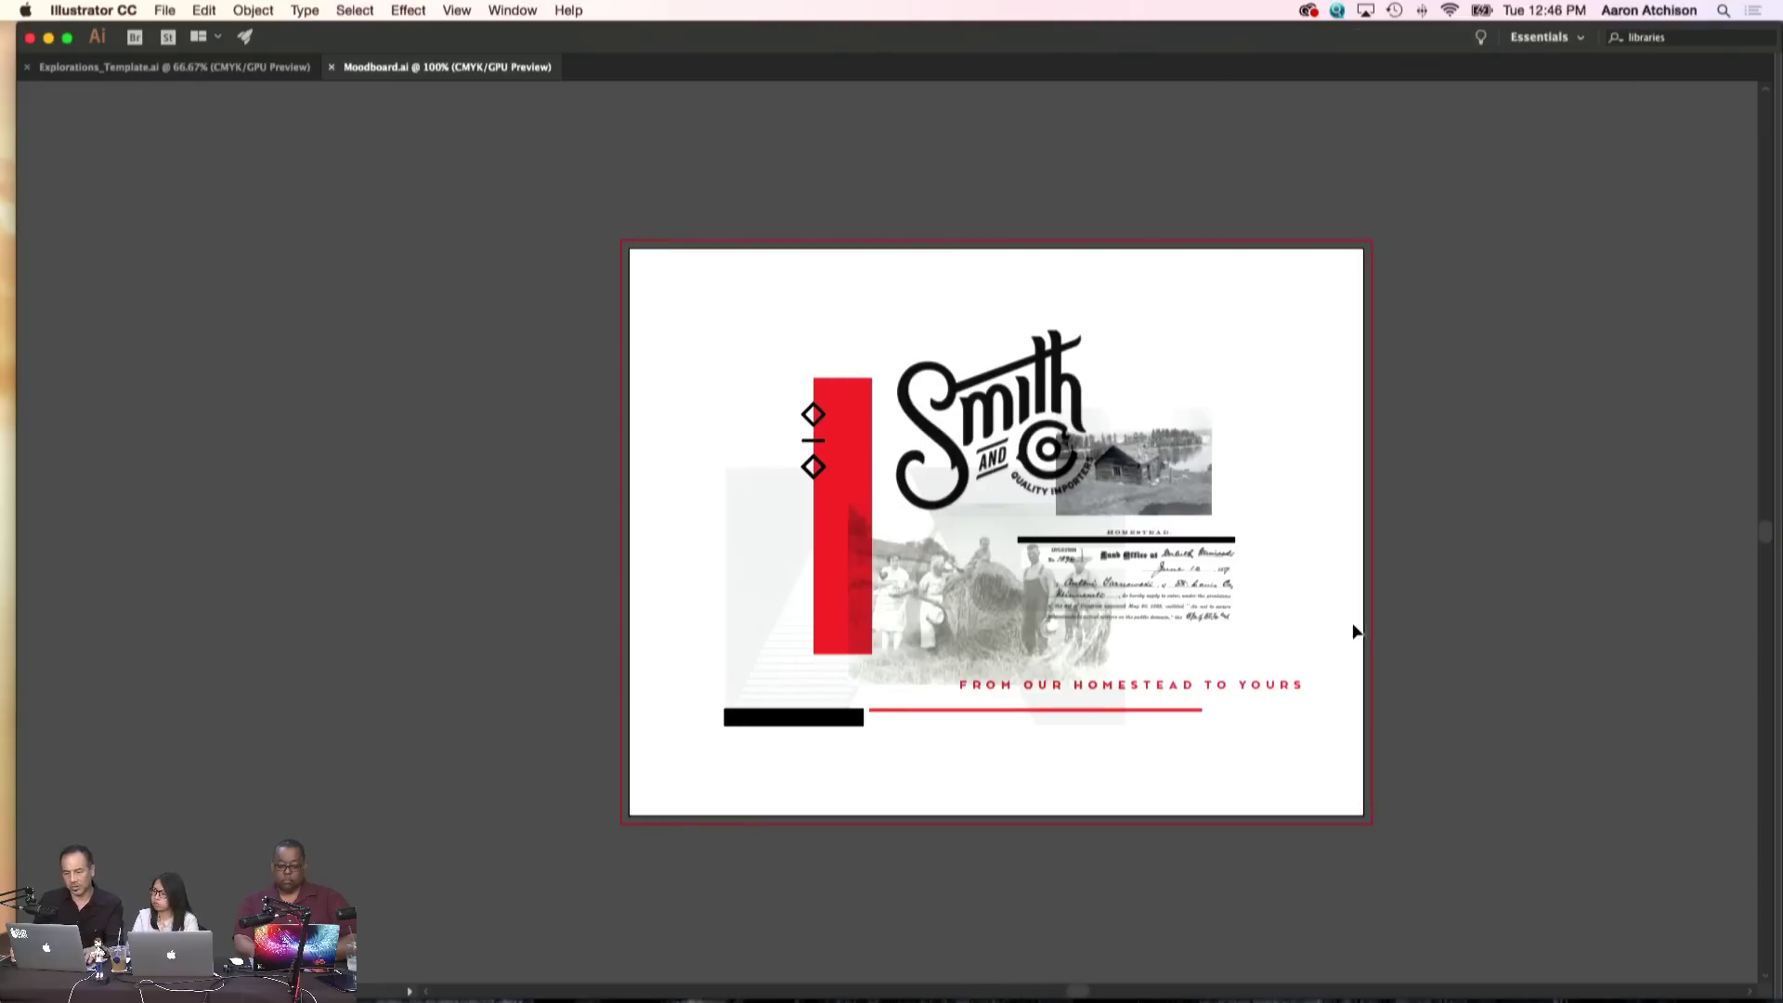
key(super+equal)
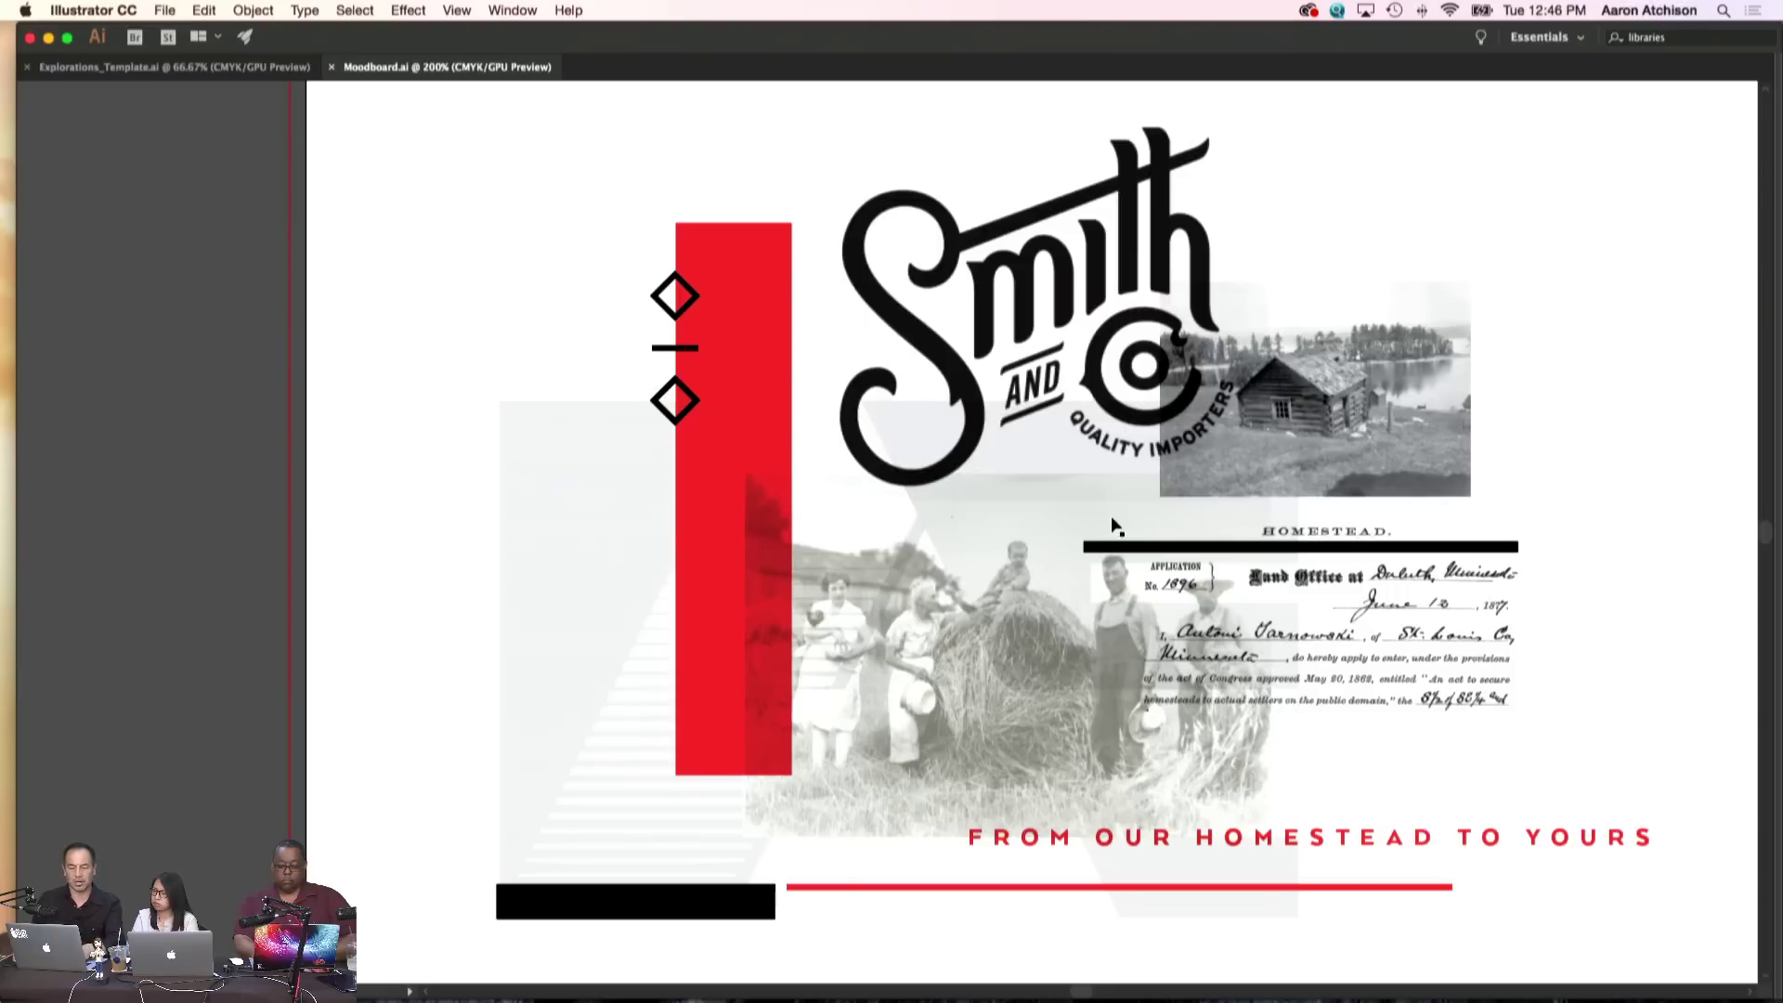
key(super+equal)
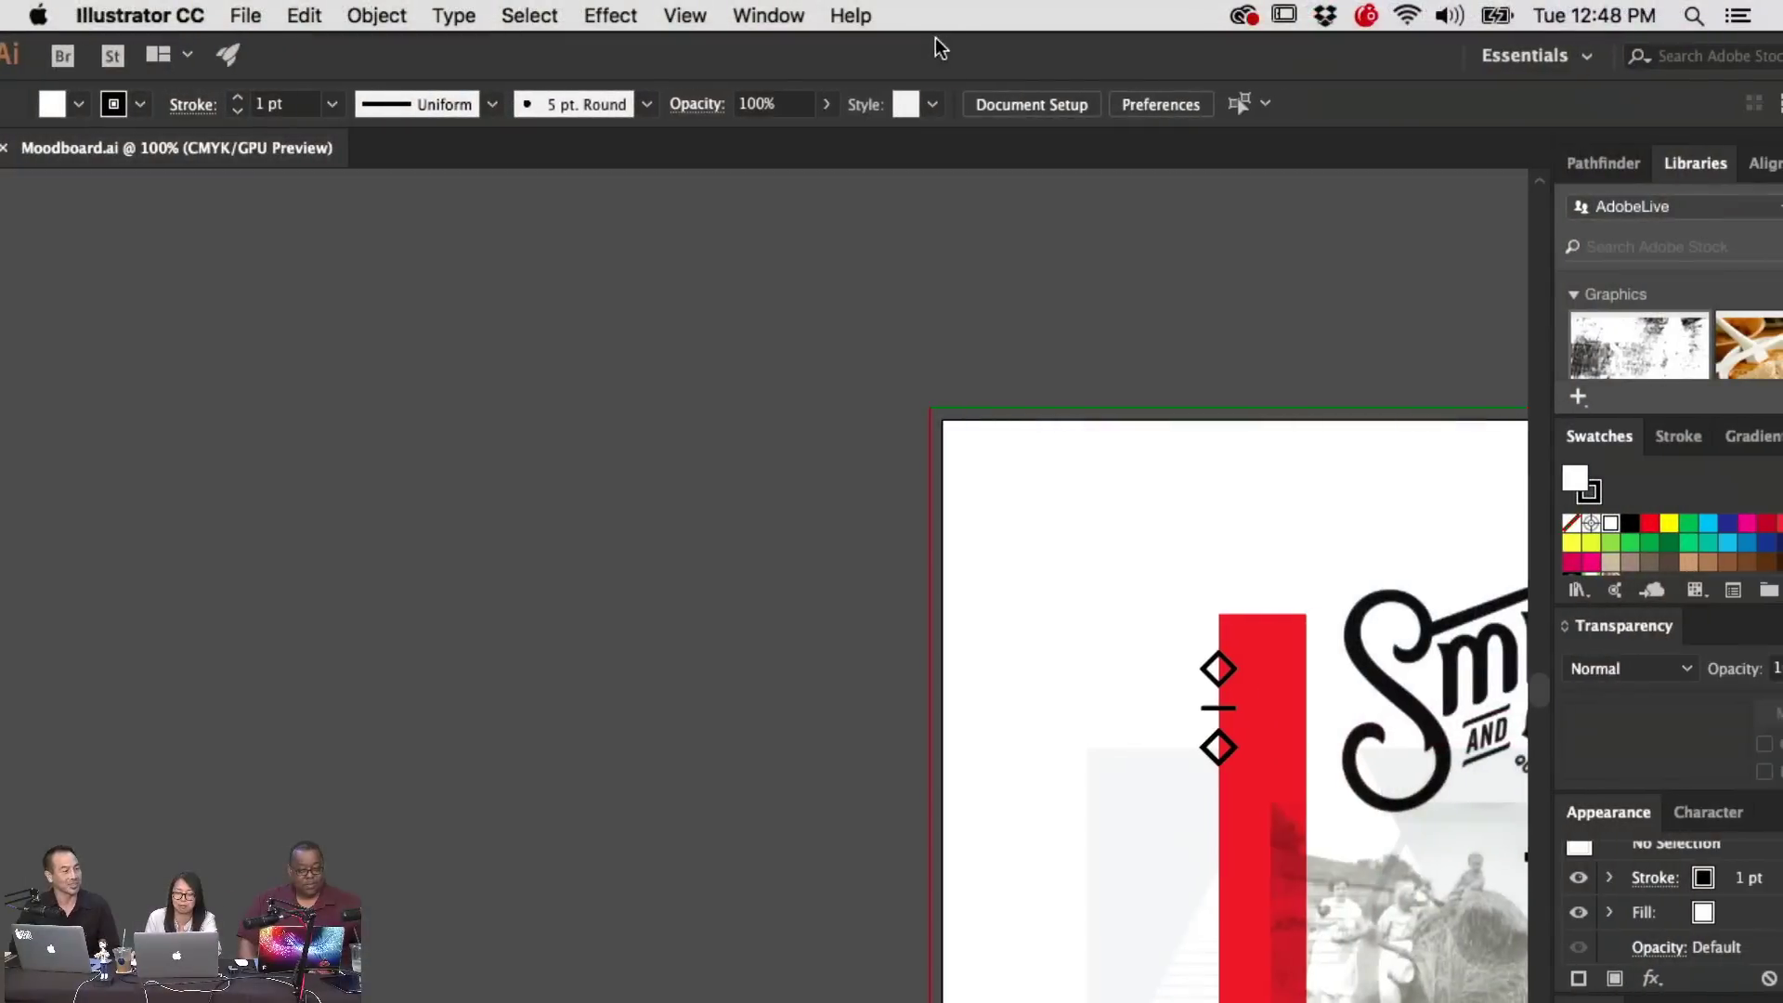
Show the whole Moodboard.ai artboard at 66.67% magnification
scroll(860, 321, right, 5)
key(super+minus)
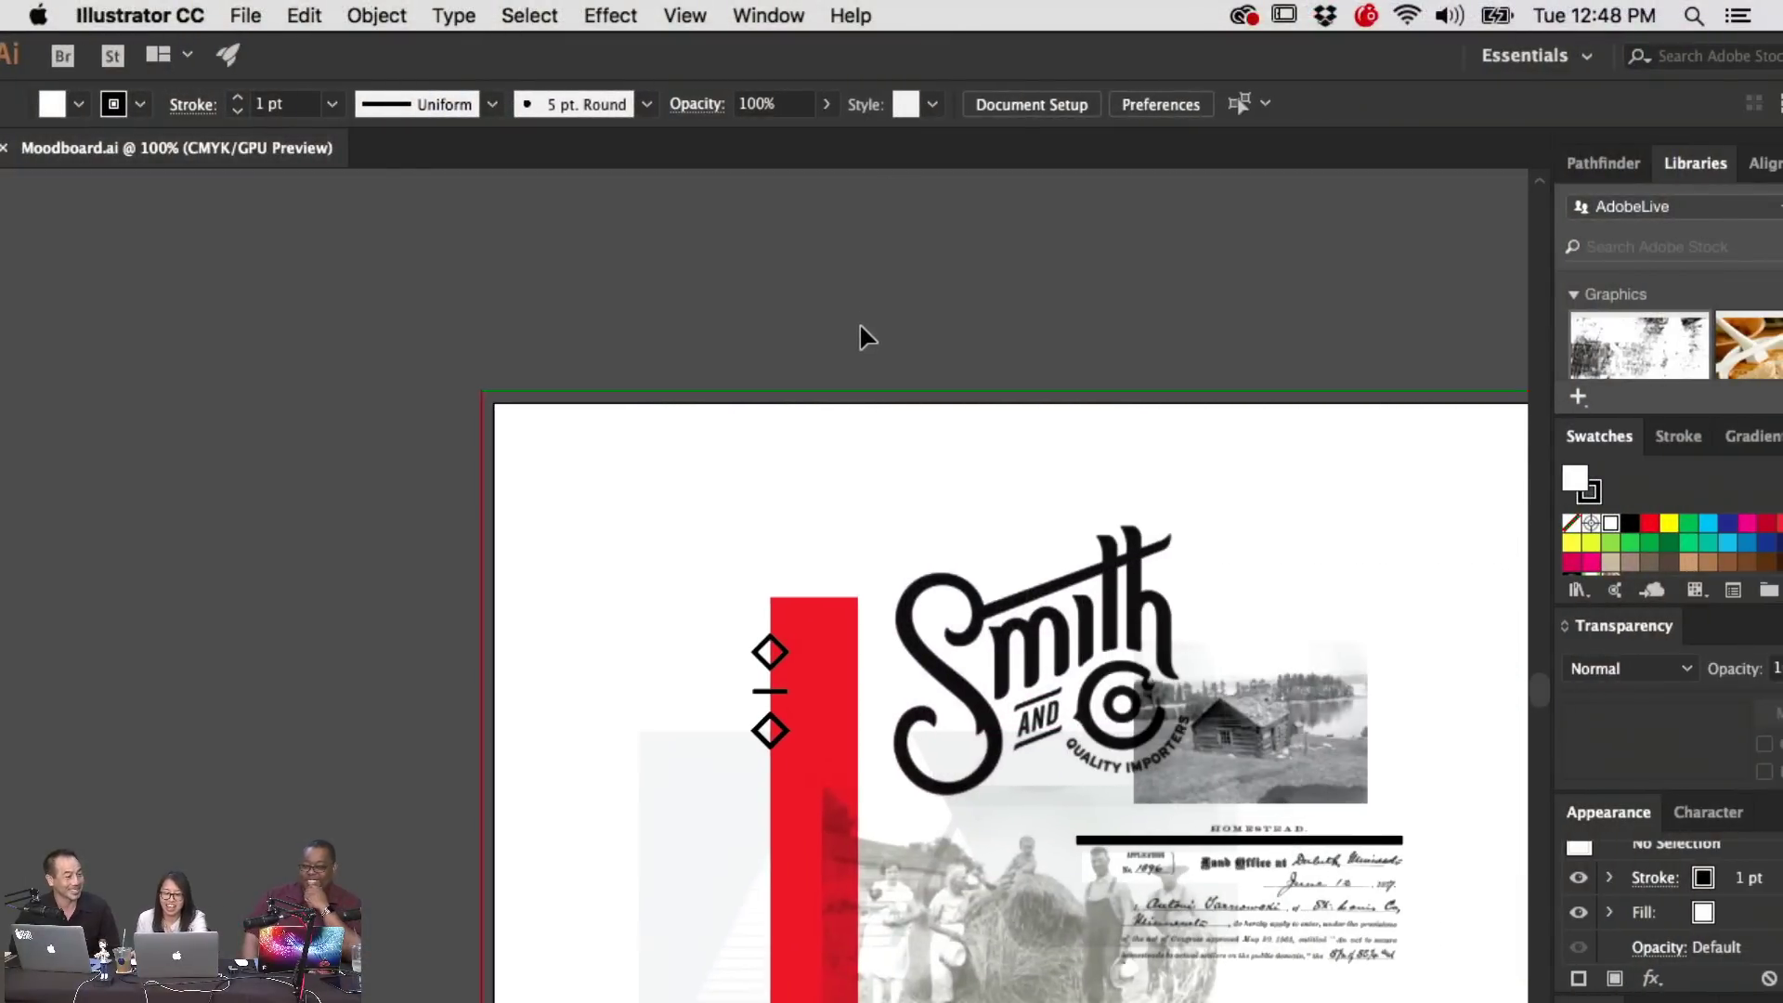
scroll(1000, 610, right, 6)
scroll(1000, 610, down, 5)
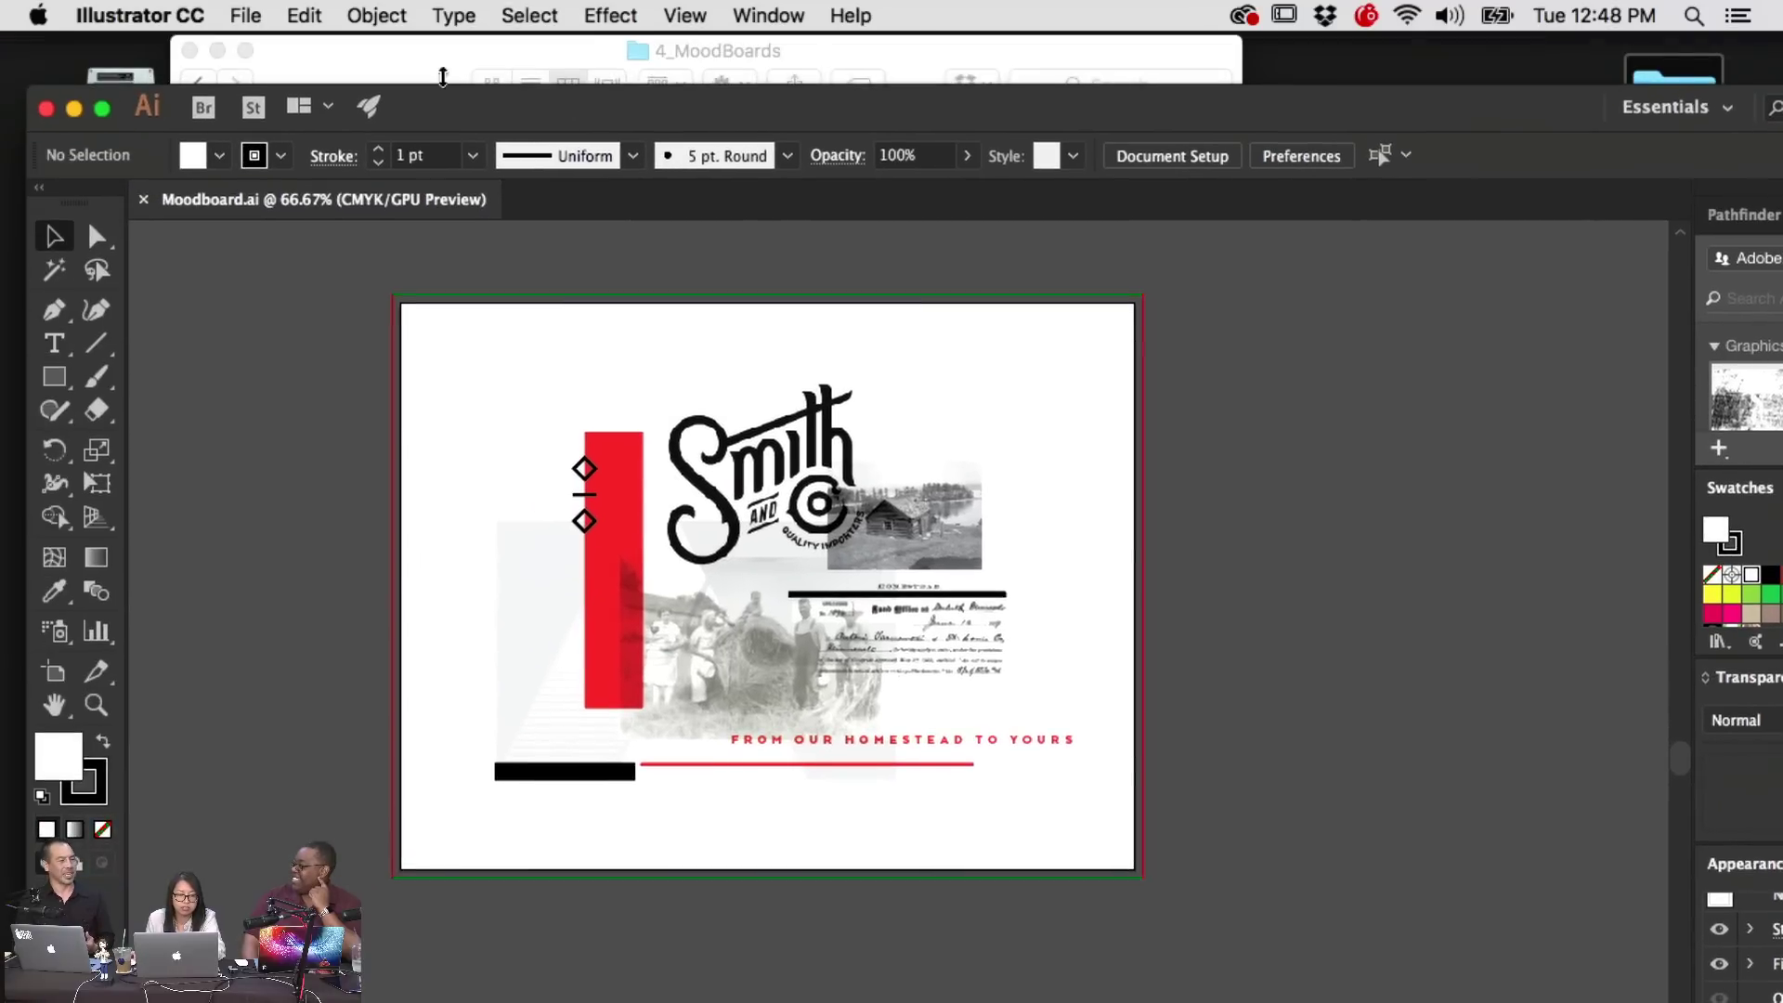
Shrink and shift the Illustrator window to uncover the desktop, and switch to the 4_MoodBoards folder in Finder
click(96, 106)
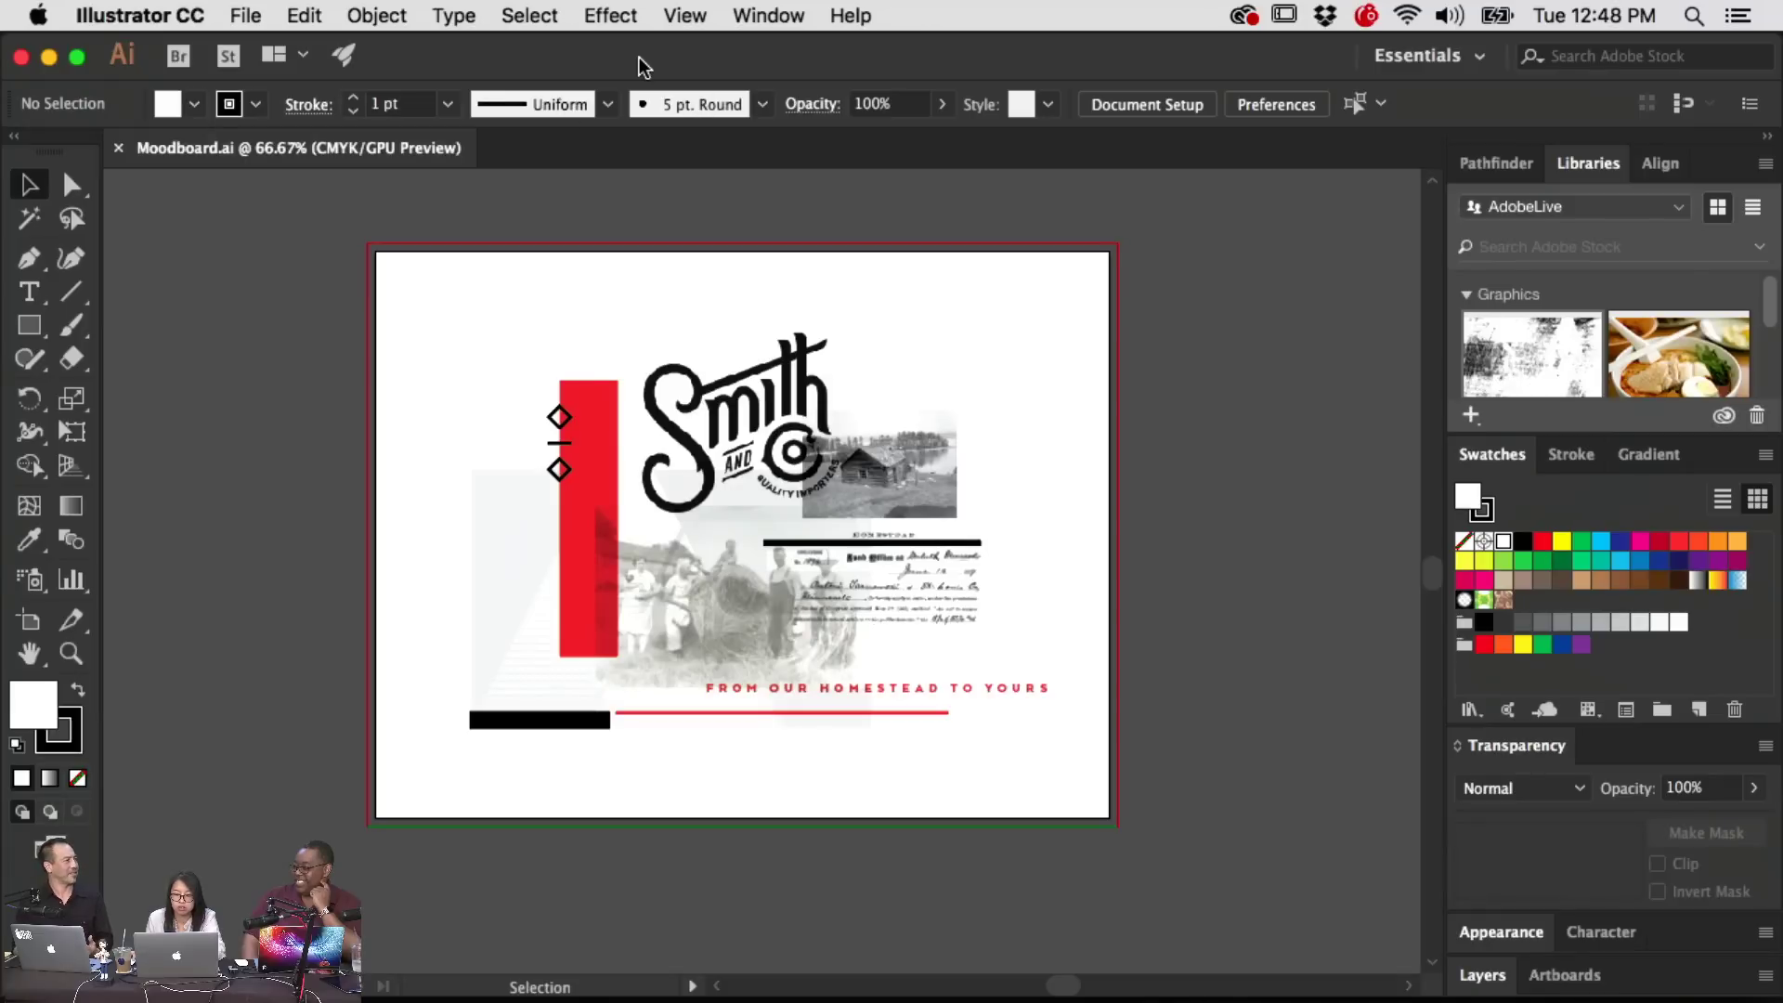
mouse_move(1778, 999)
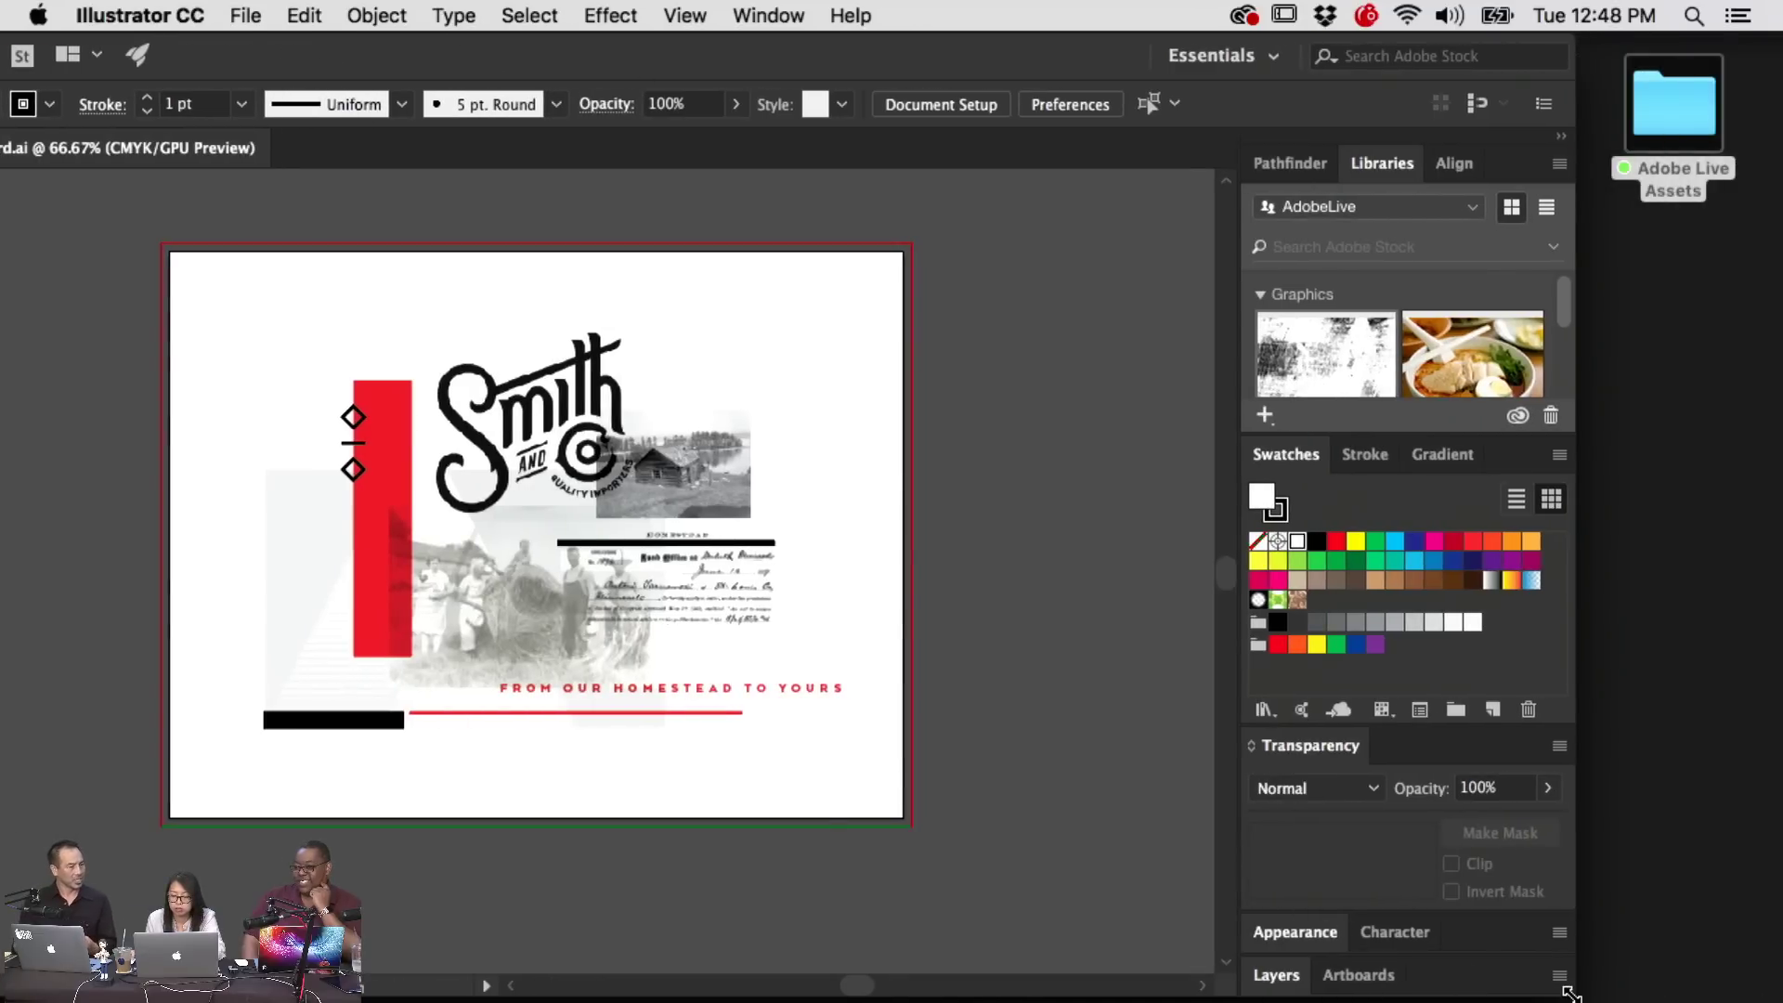
drag(1570, 992, 1258, 940)
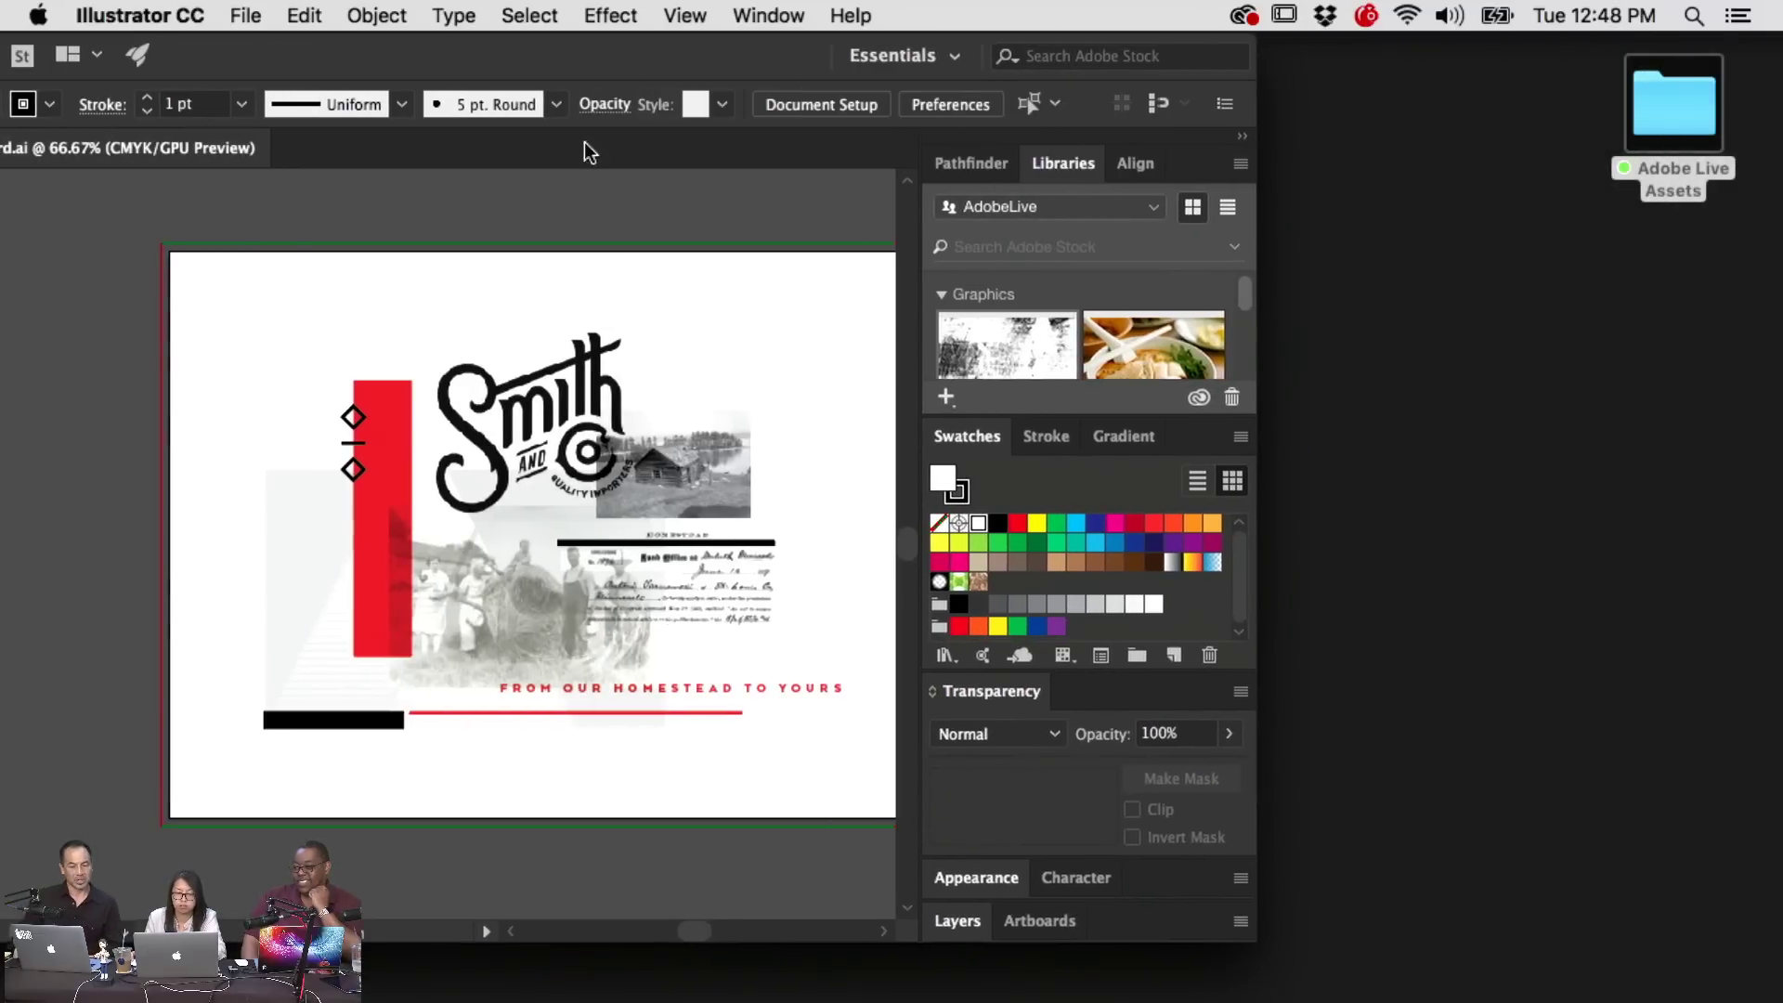
drag(570, 61, 991, 86)
scroll(987, 593, right, 10)
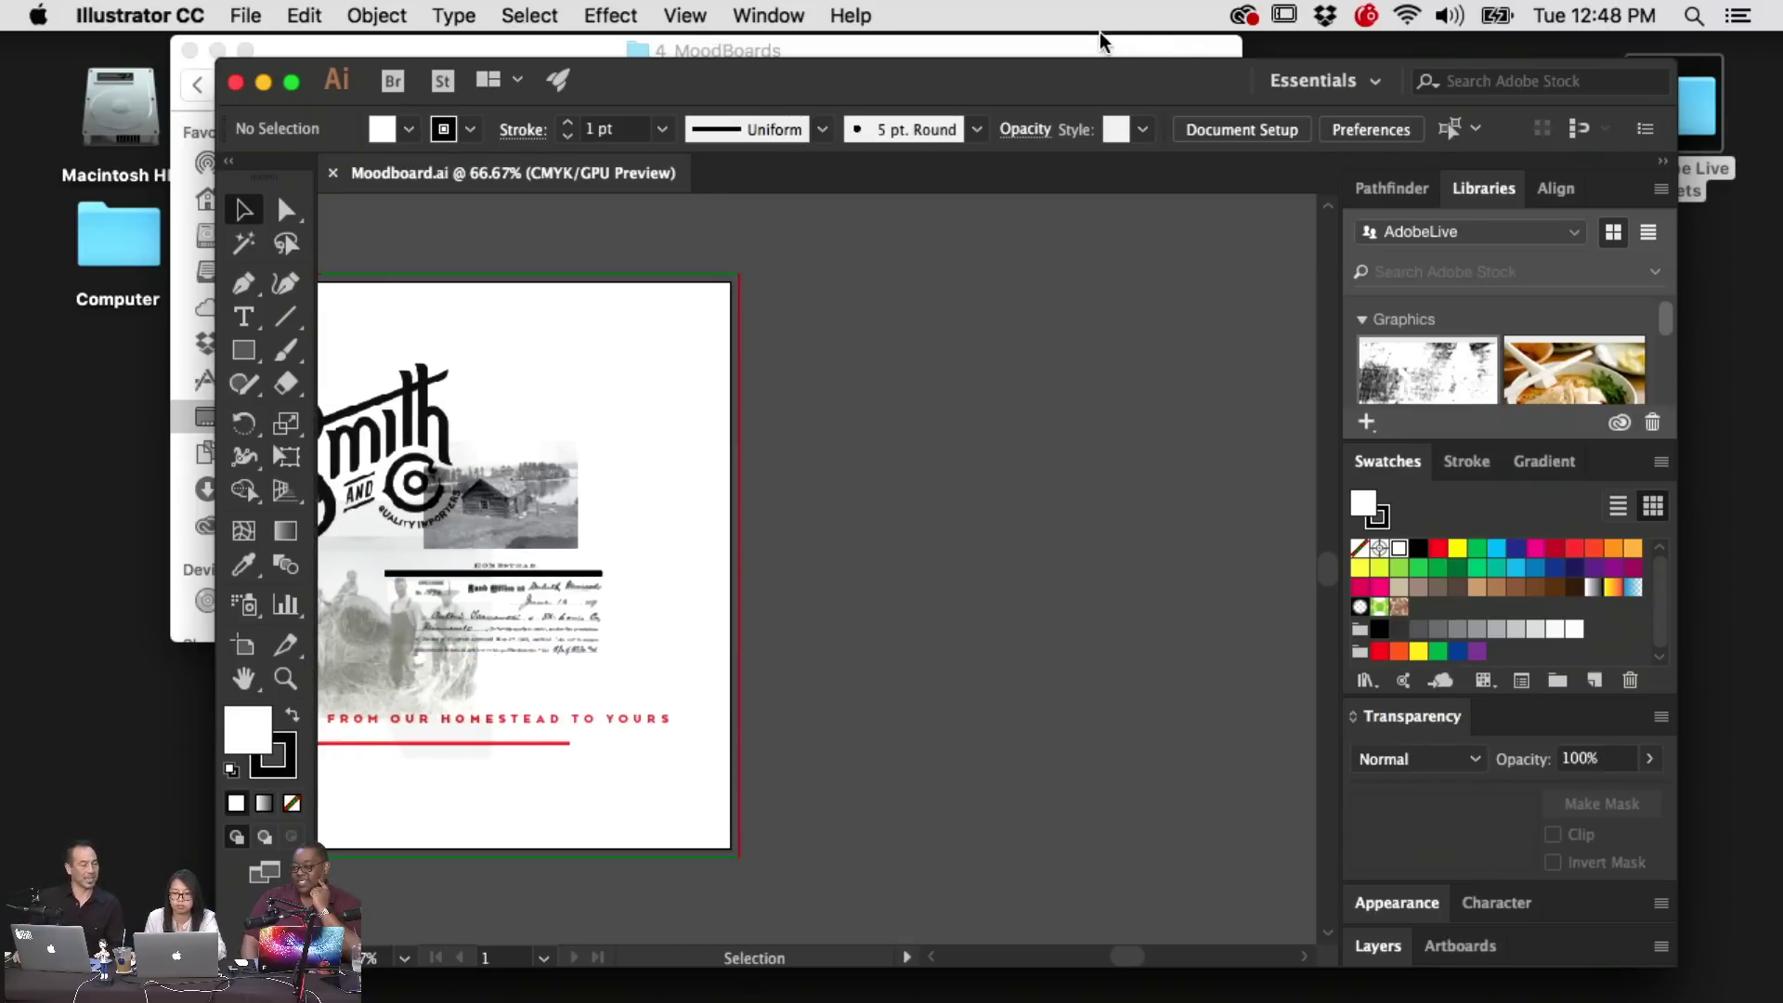
click(718, 52)
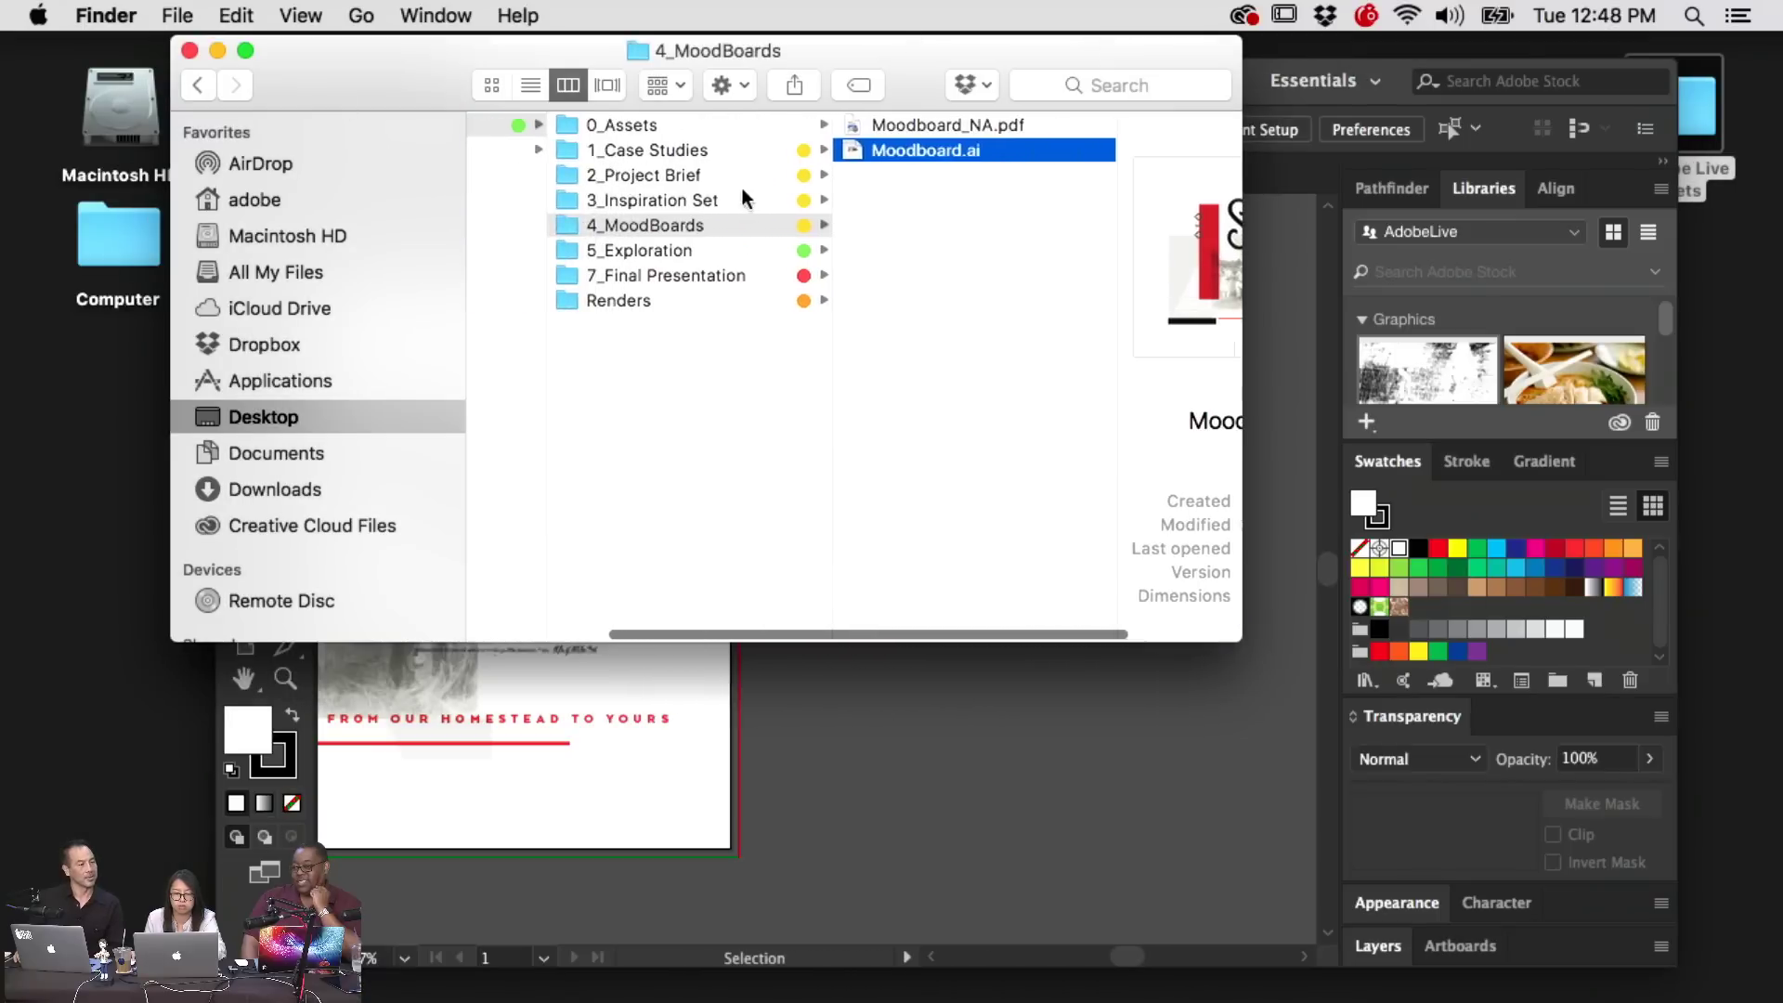
Look through the 5_Exploration, 7_Final Presentation and 4_MoodBoards folders, moving the Finder window lower on the desktop
click(575, 250)
key(Right)
click(522, 253)
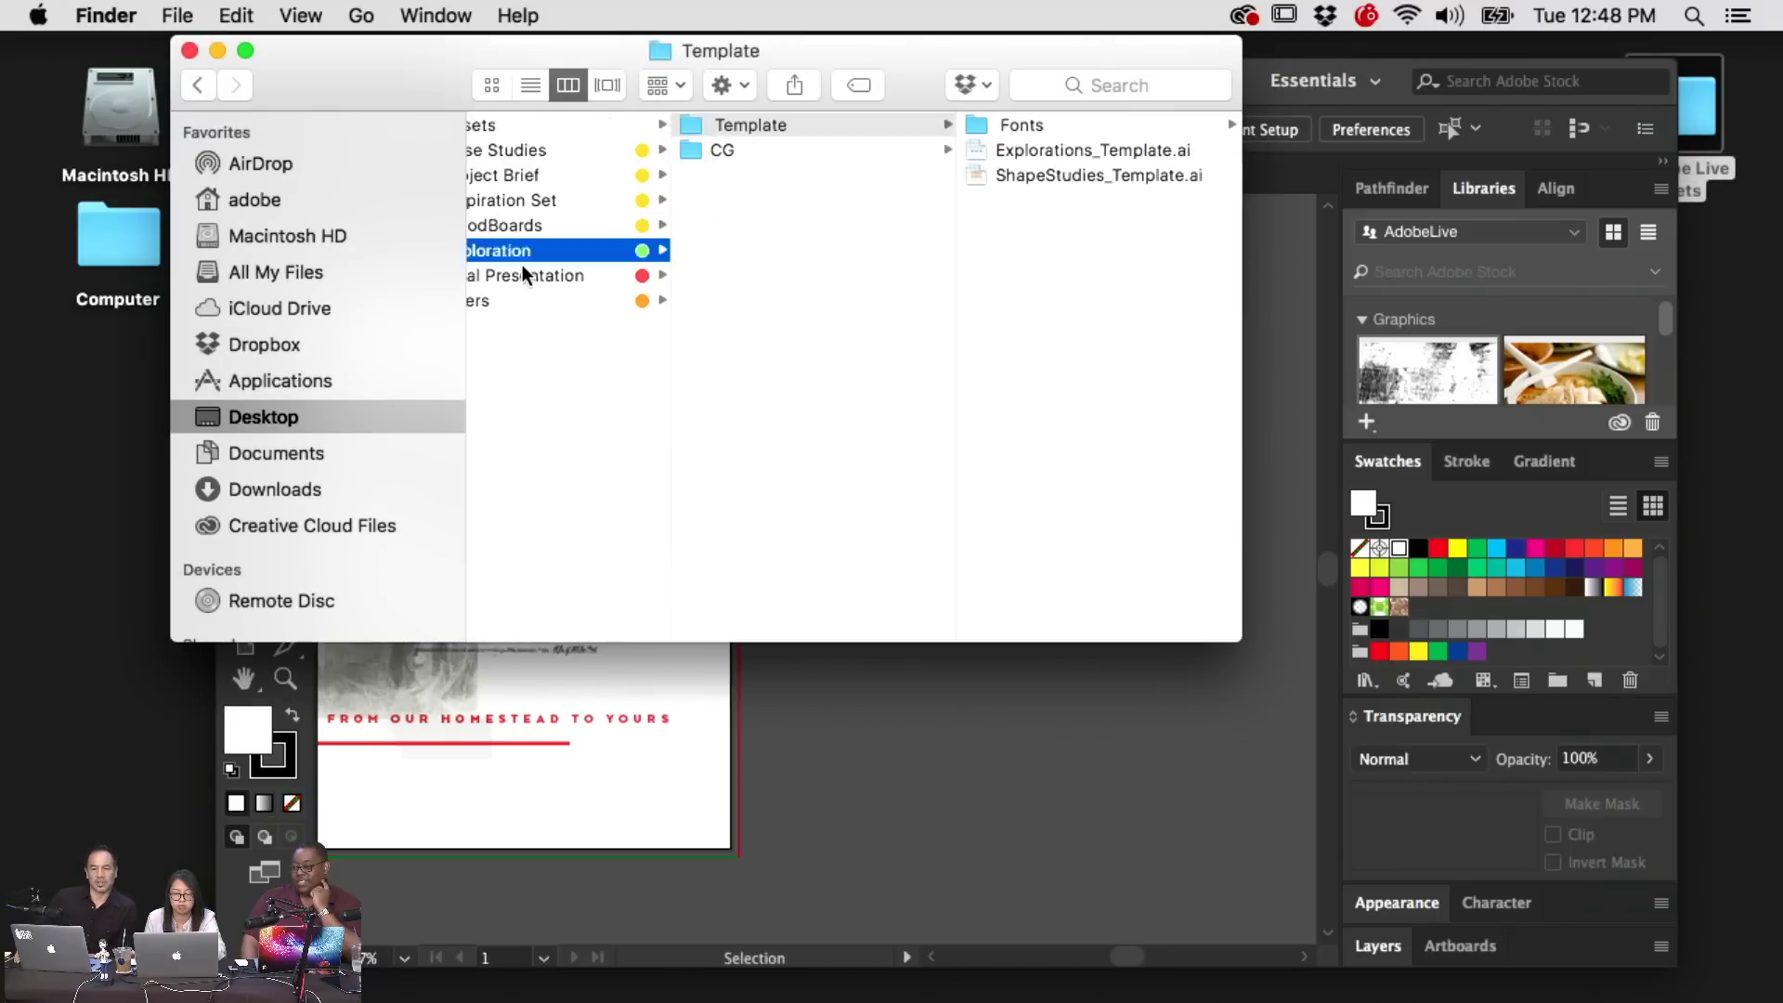
click(529, 275)
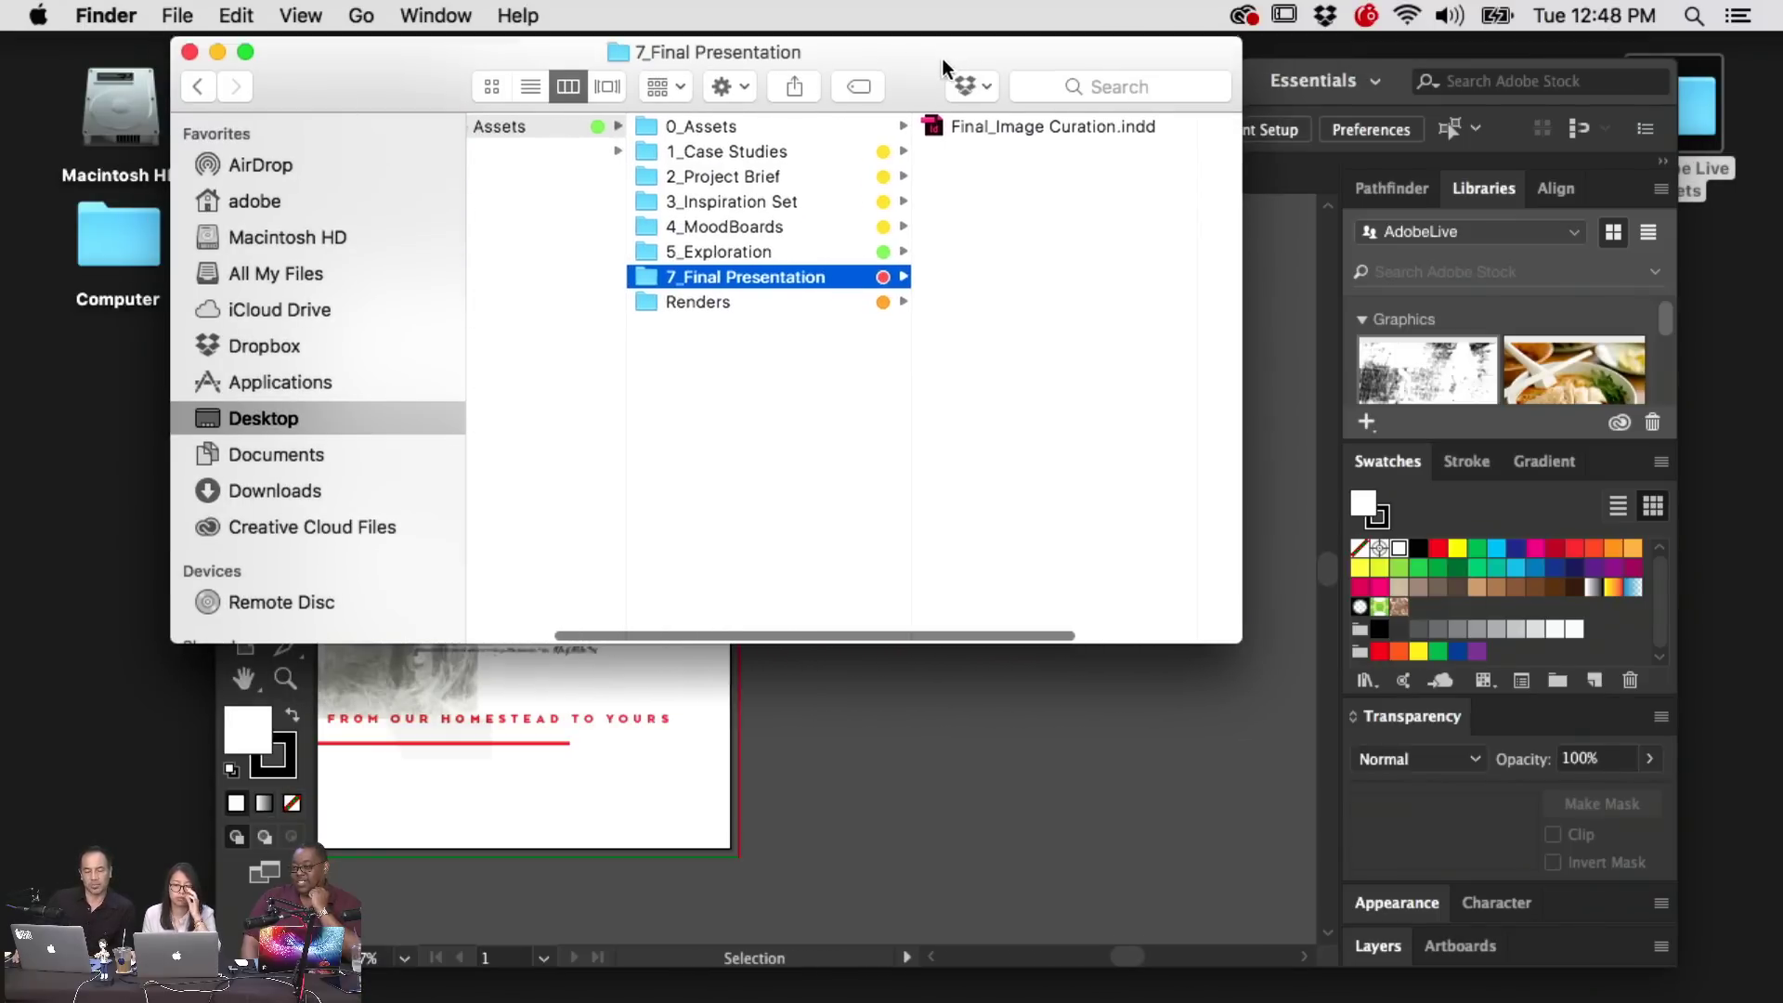
drag(949, 48, 1017, 155)
click(820, 328)
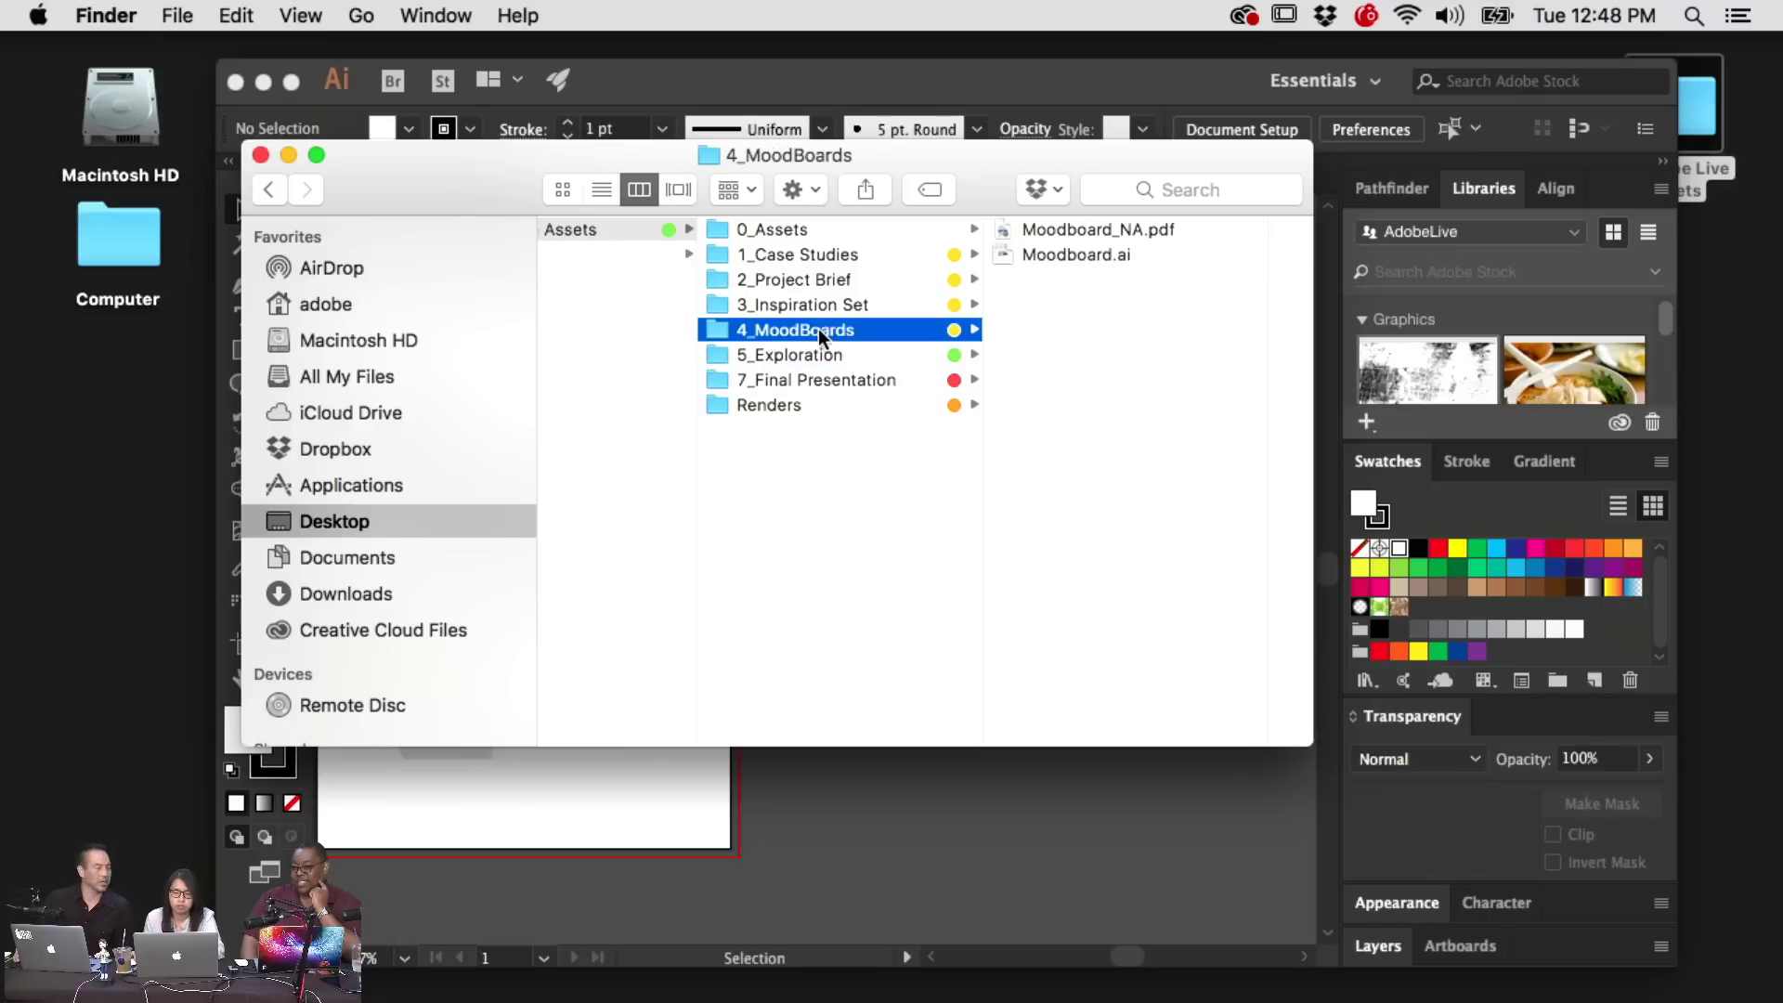
click(839, 353)
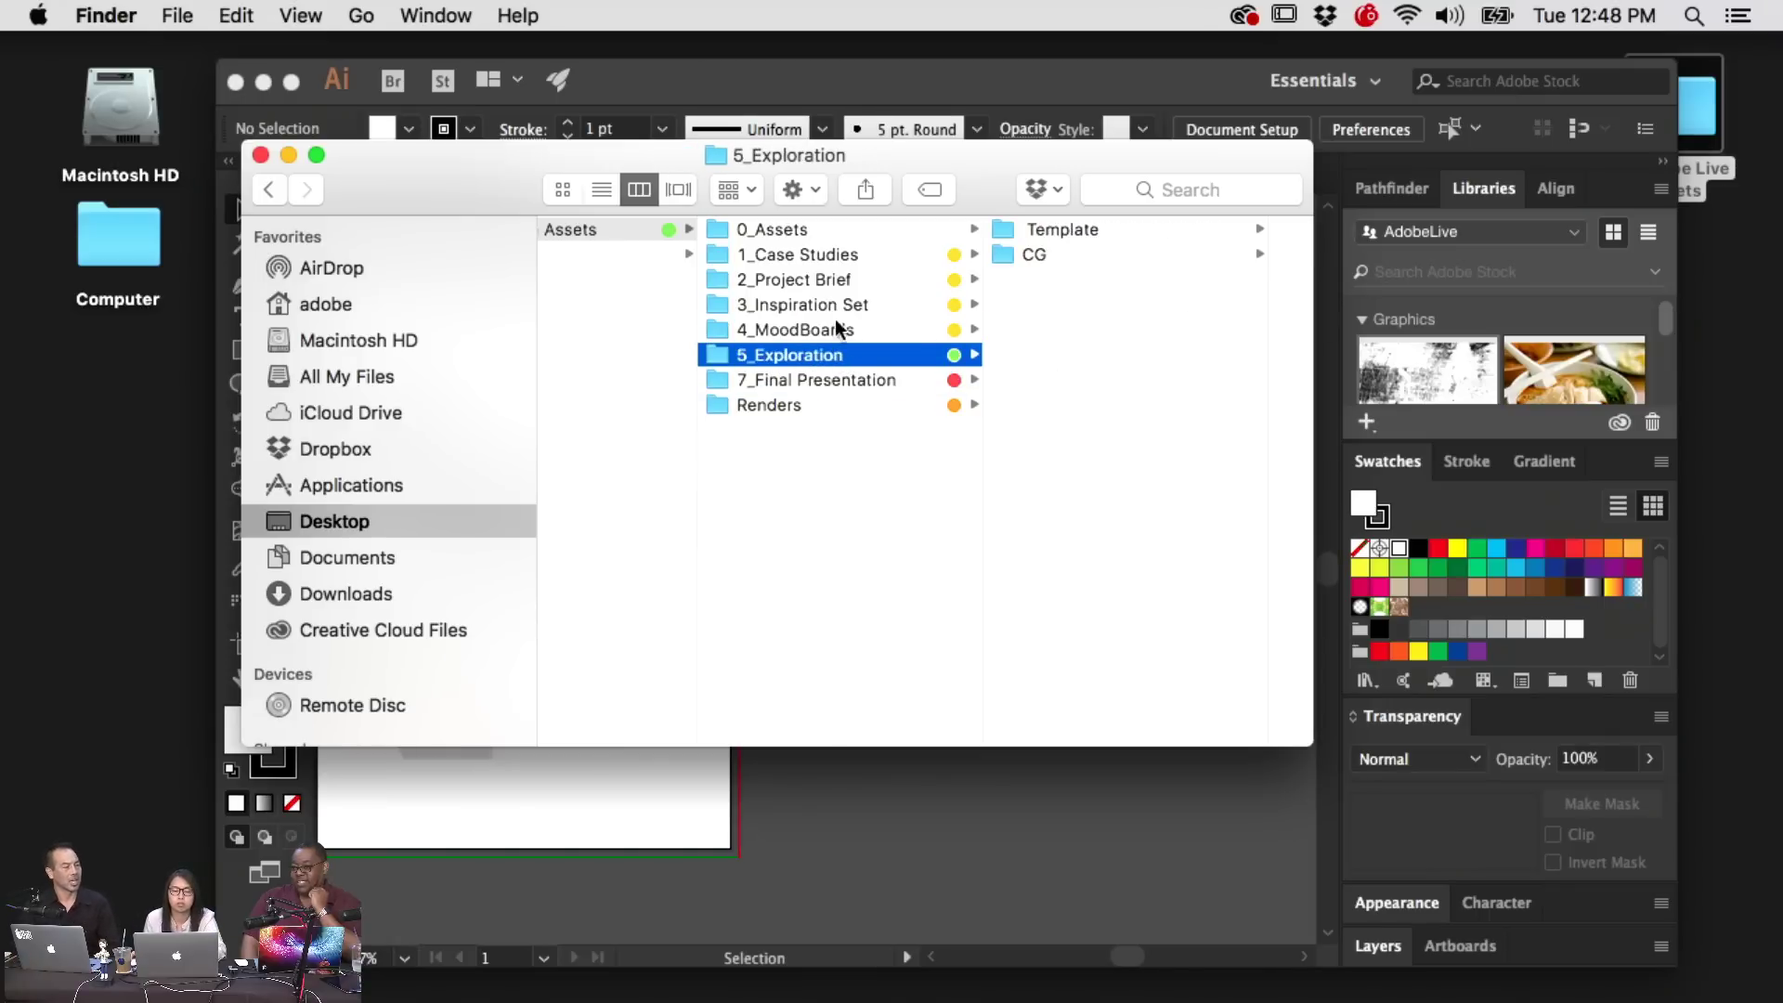
Browse 3_Inspiration Set to the Flavor Illustration folder inside Flavors and view its first image
click(892, 304)
click(1156, 230)
click(1161, 229)
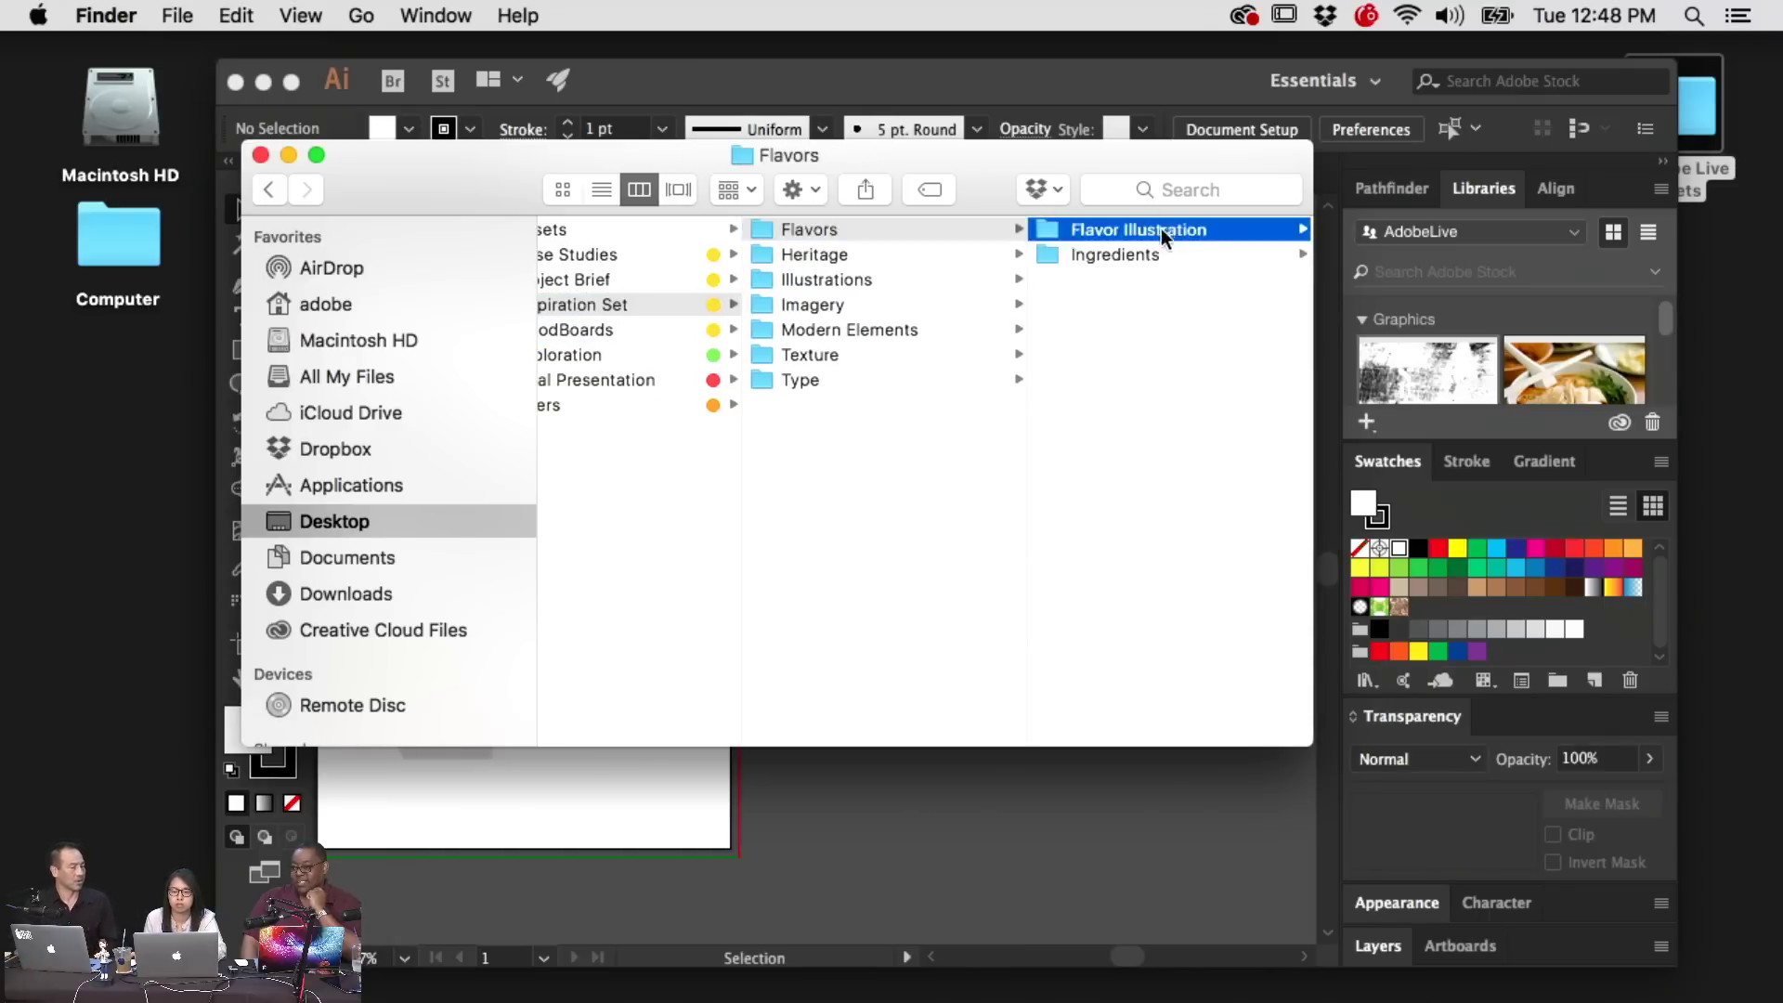
click(1125, 226)
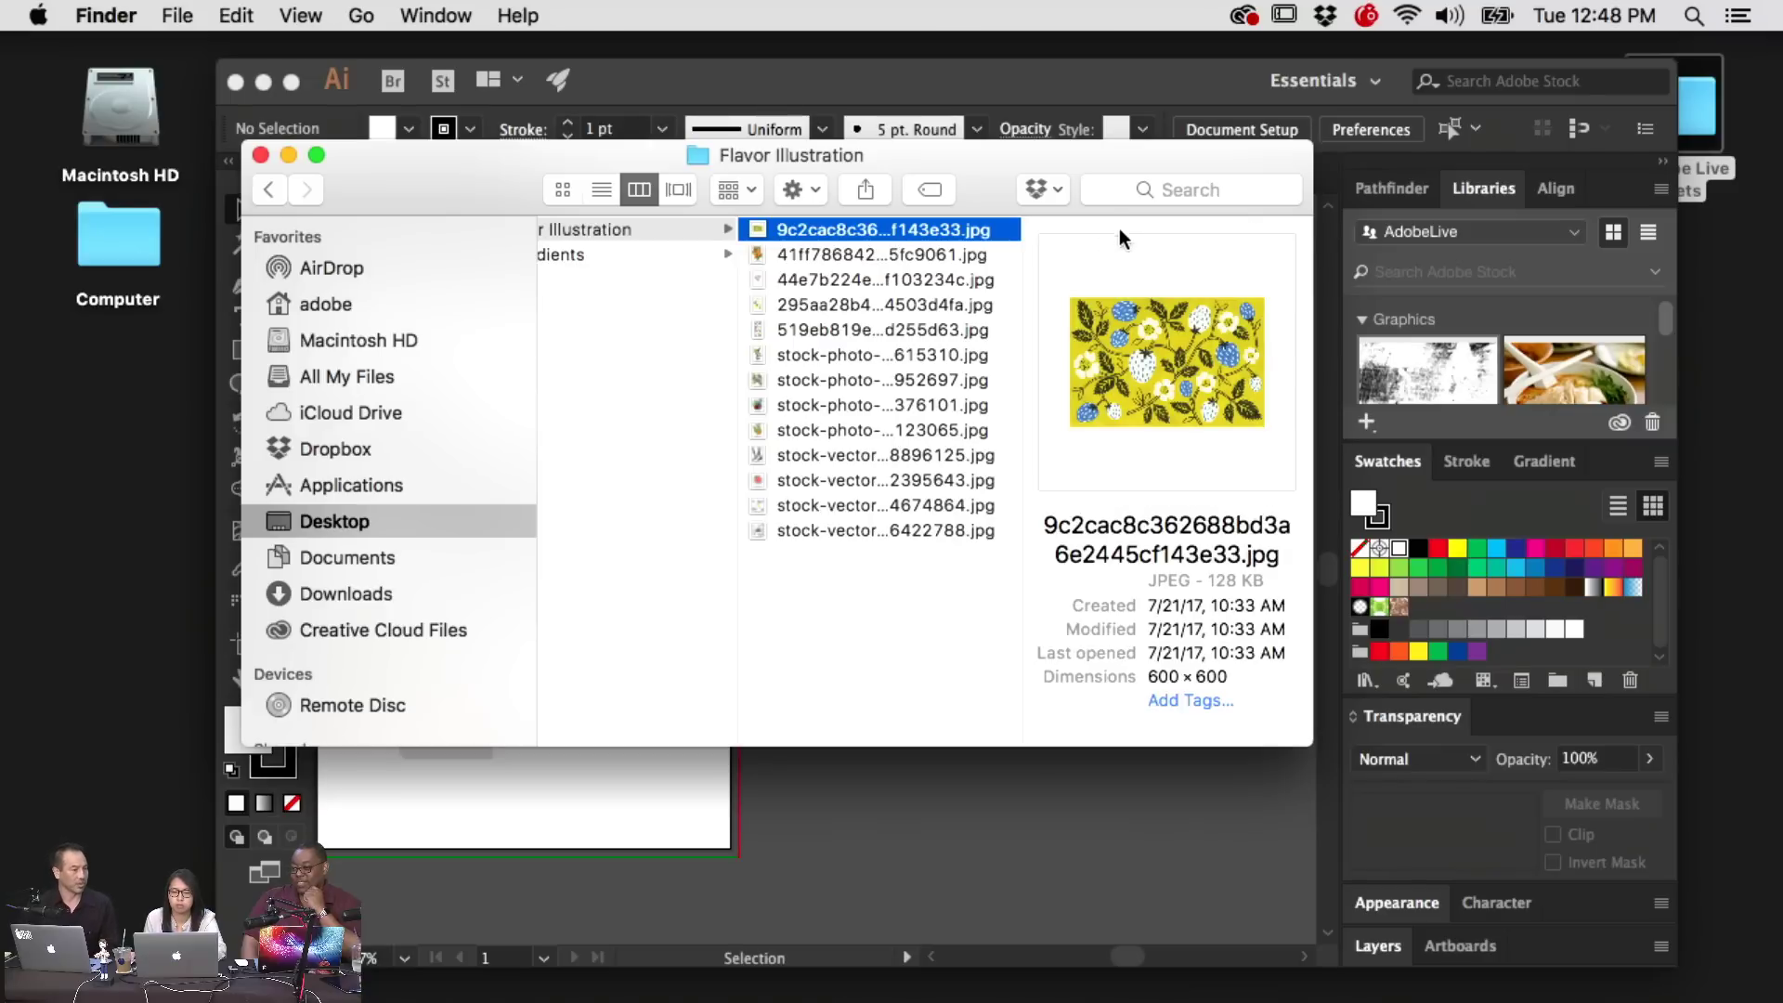
Examine the reference images in the Heritage folder one by one, from the Homestead Act stamp through to wilder-homestead.jpg
scroll(1068, 234, left, 5)
click(821, 255)
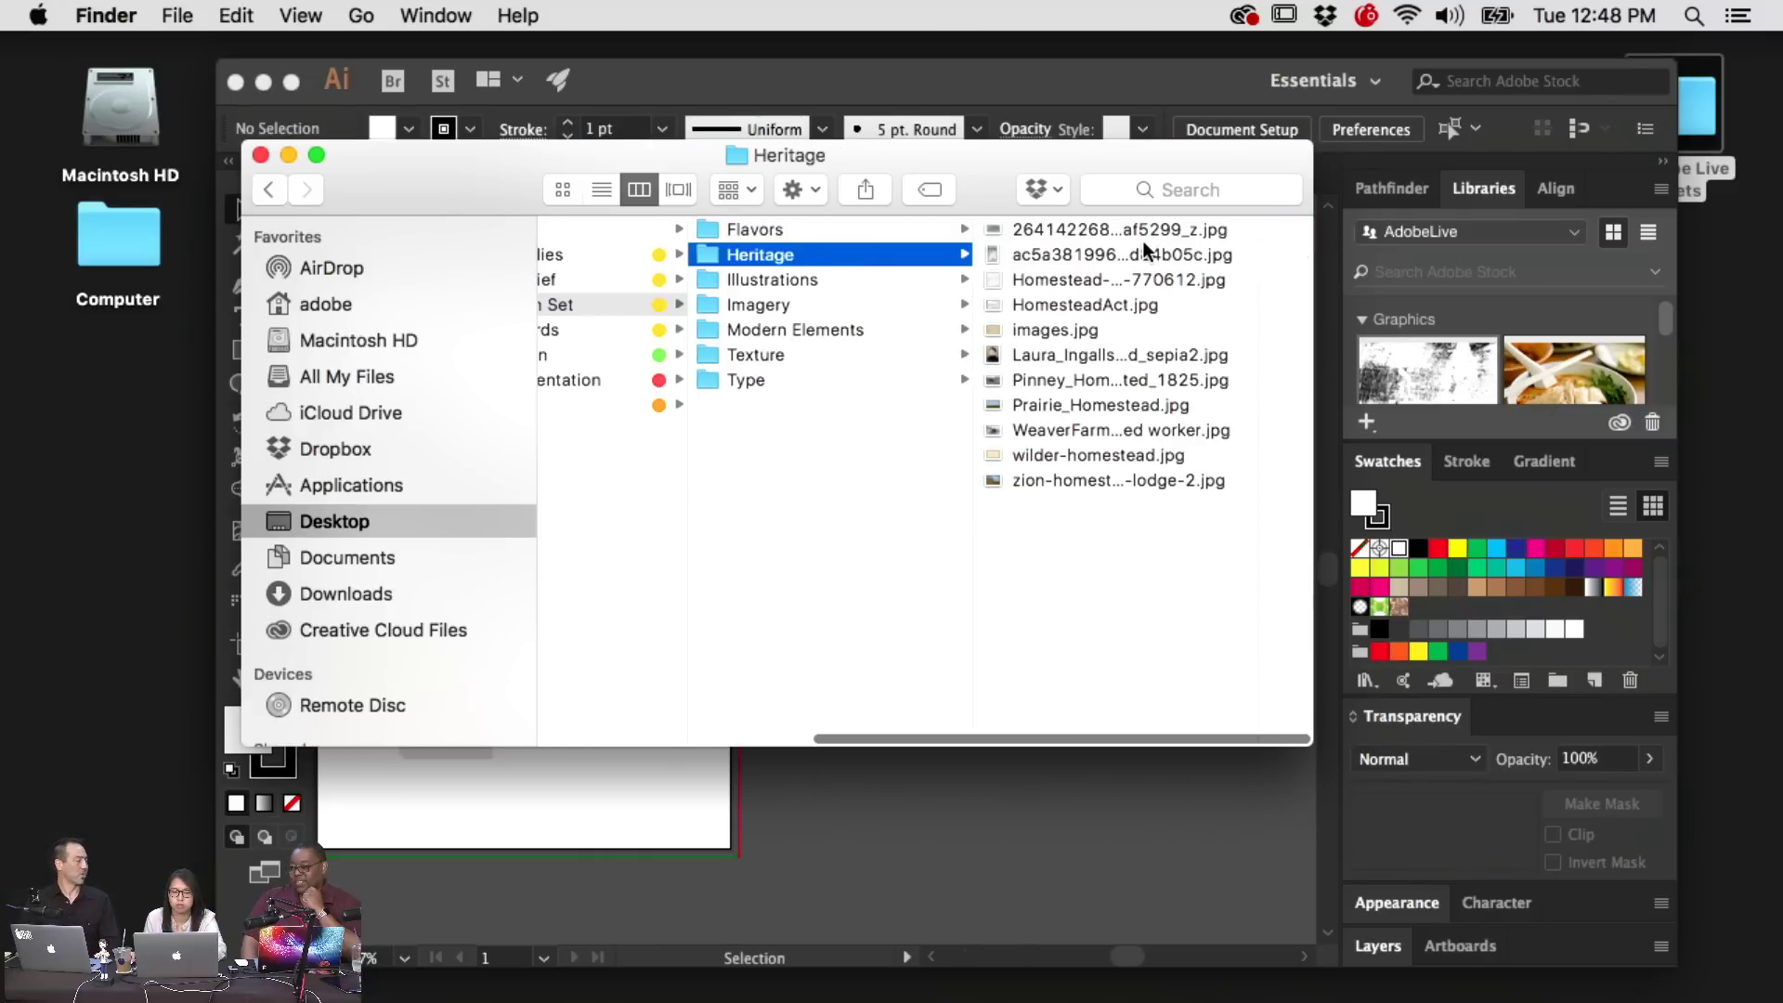
click(1105, 228)
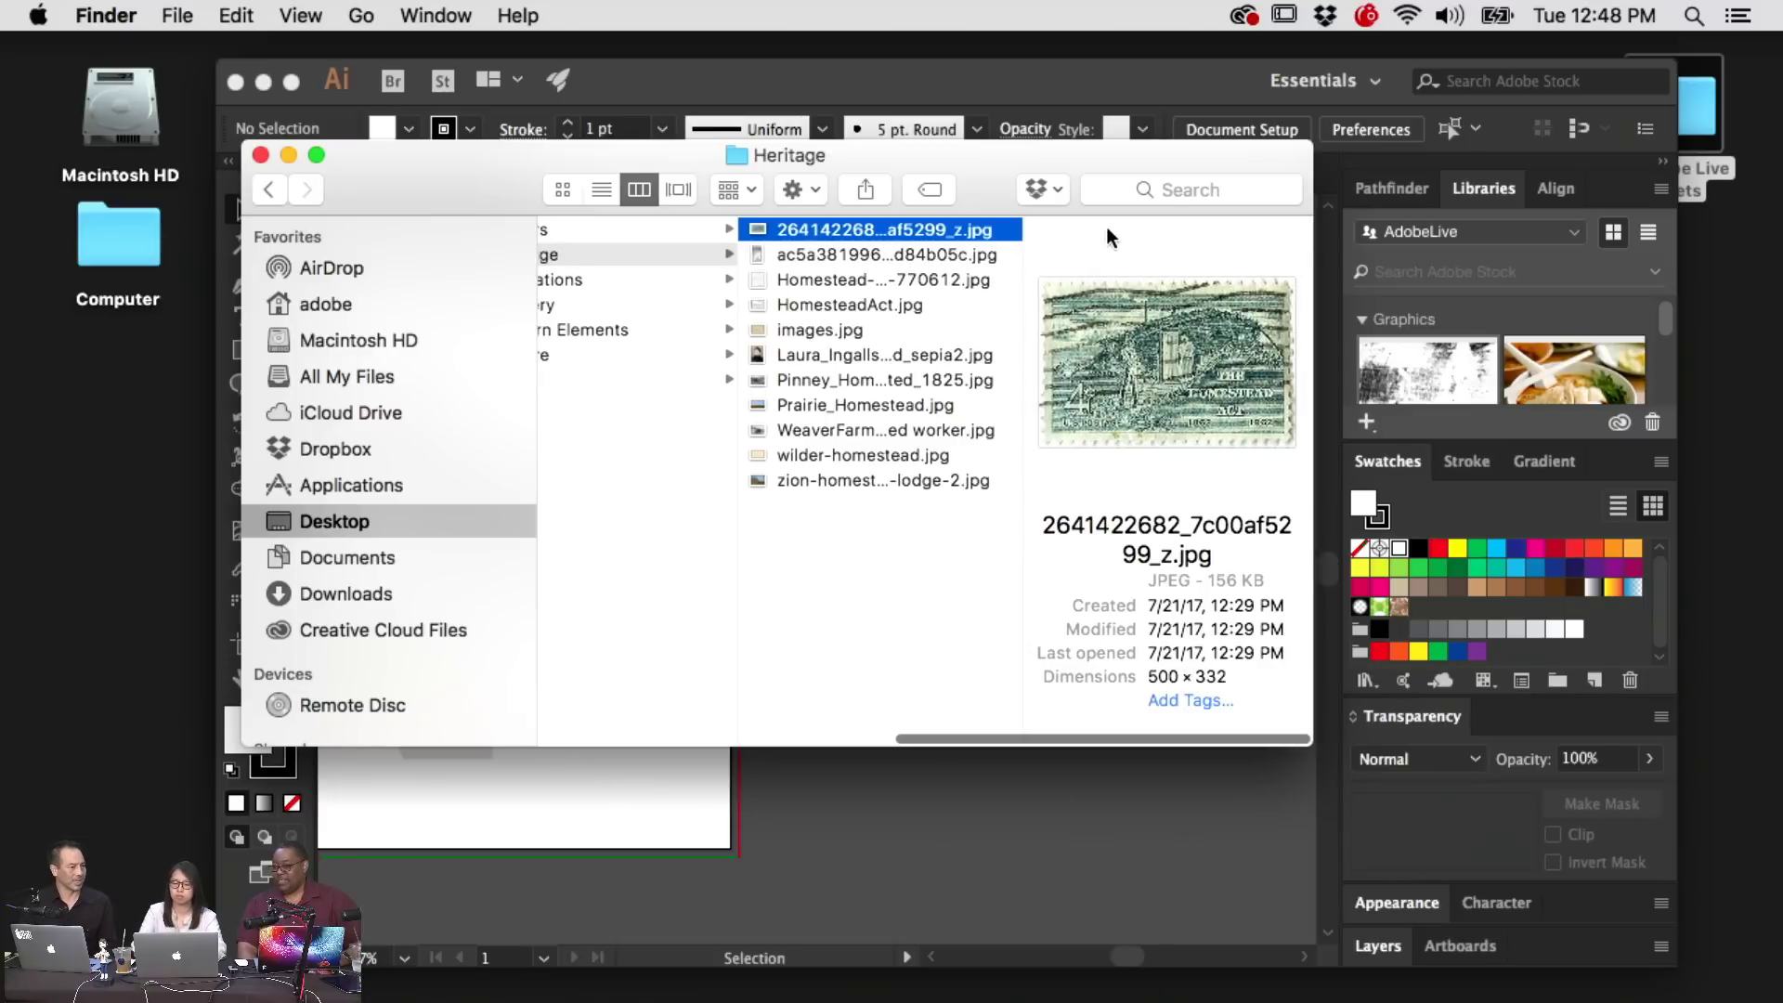
key(Down)
key(Down)
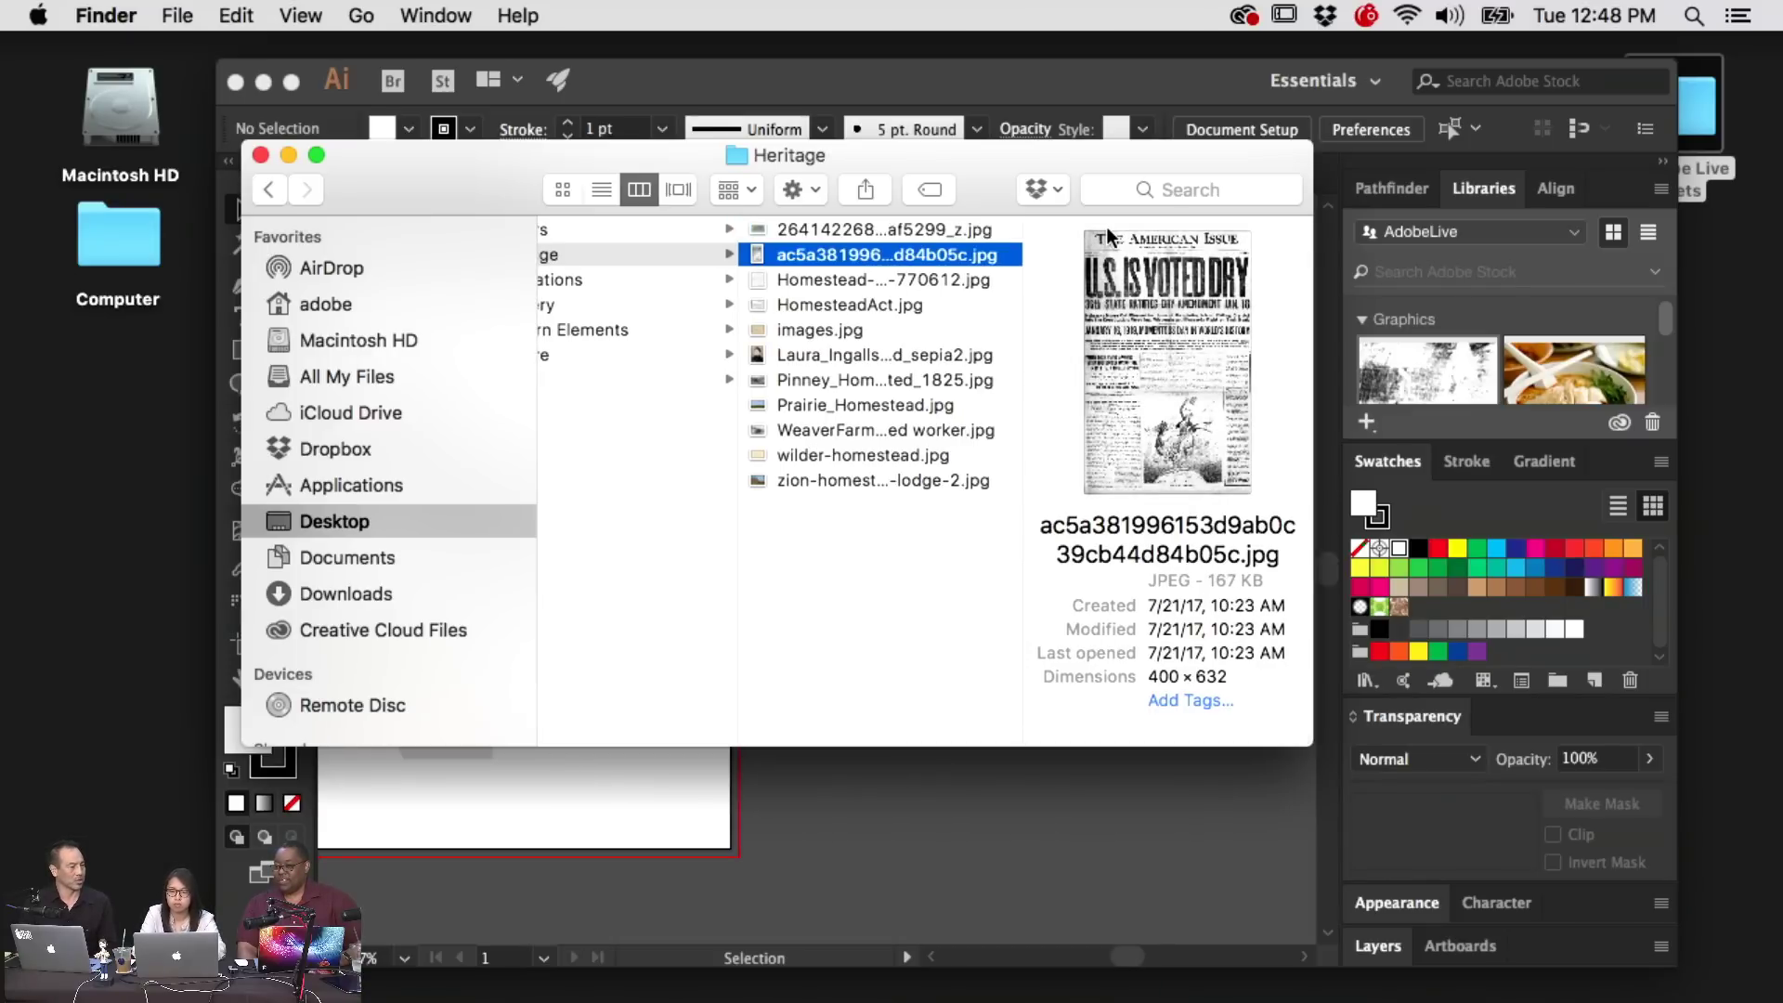
key(Down)
key(Down)
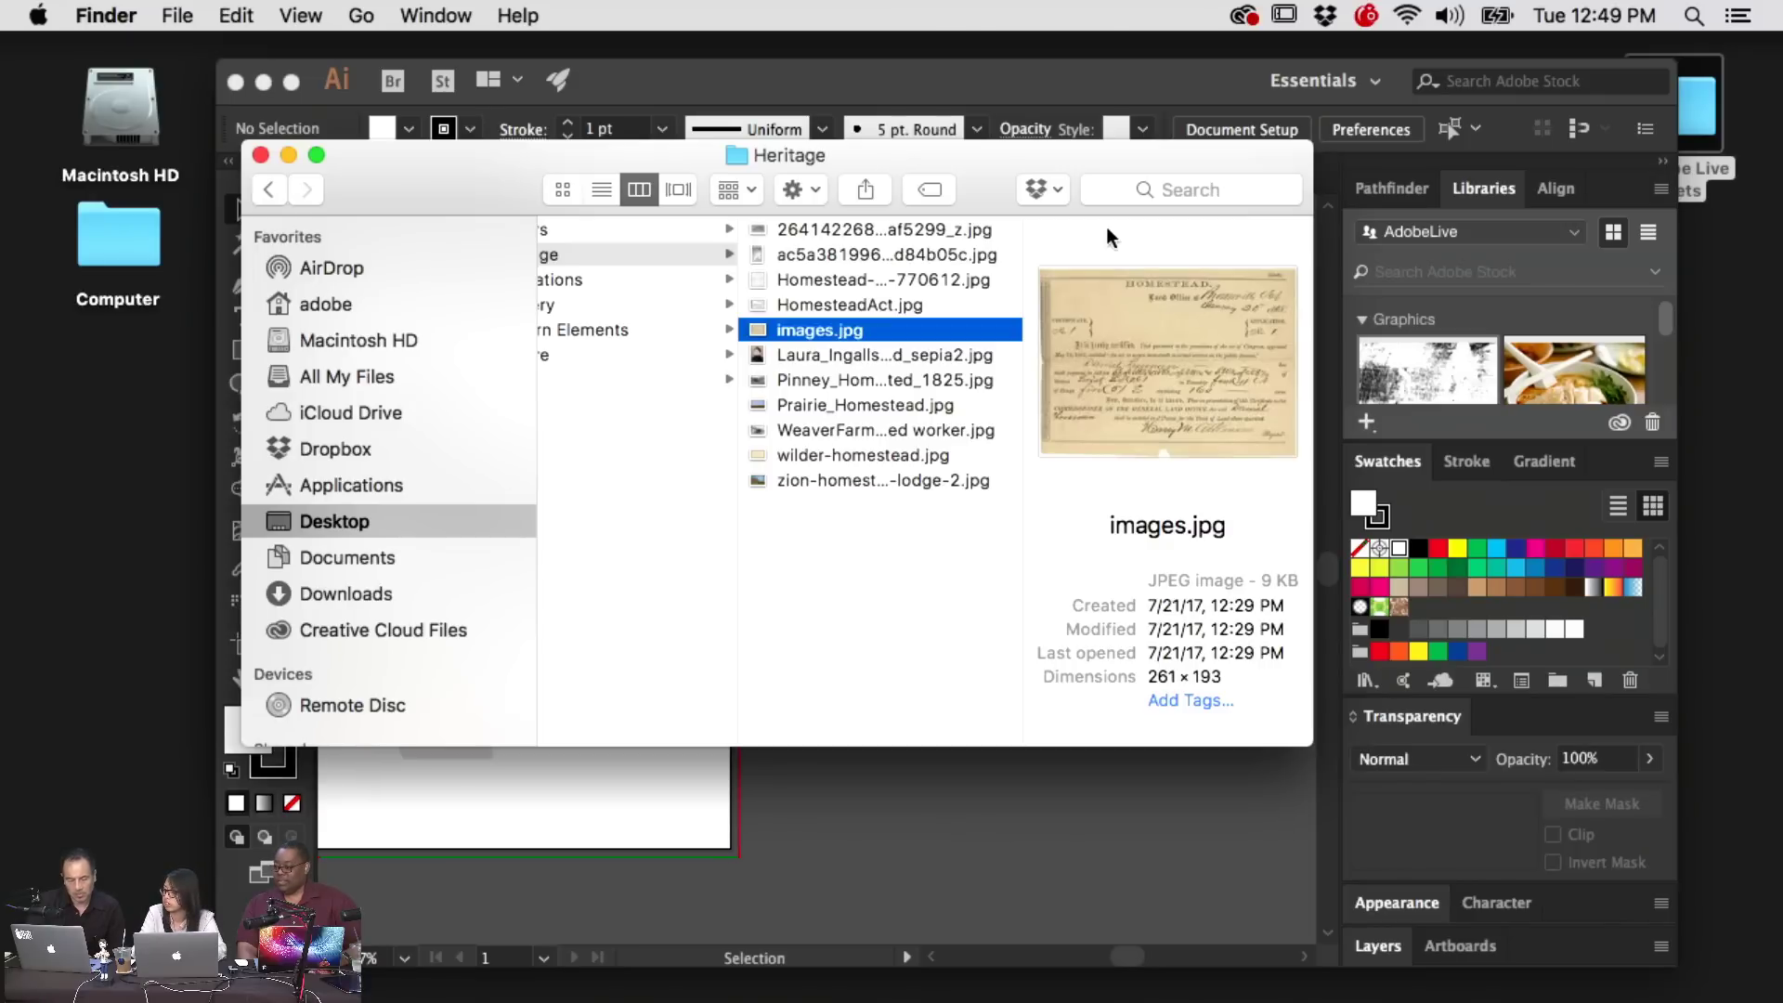
click(938, 453)
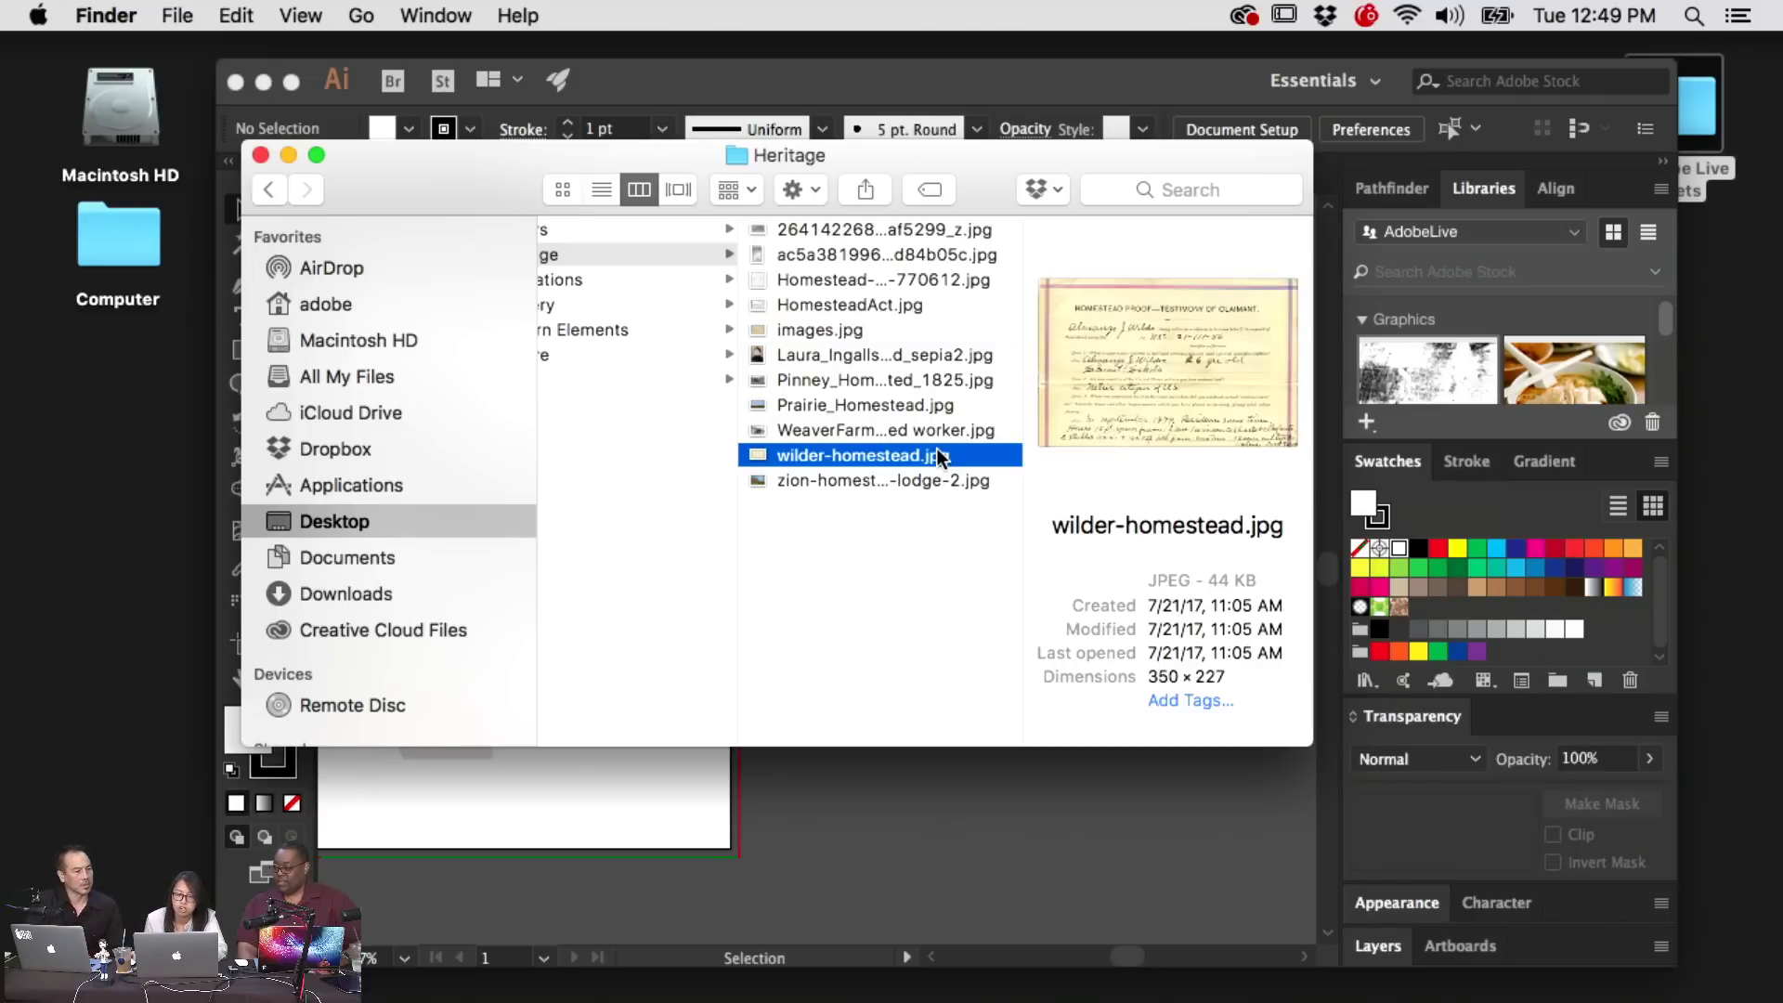
Look through the Flavors, Heritage, Illustrations and Imagery folders, and select the first image in Modern Elements
scroll(892, 371, left, 8)
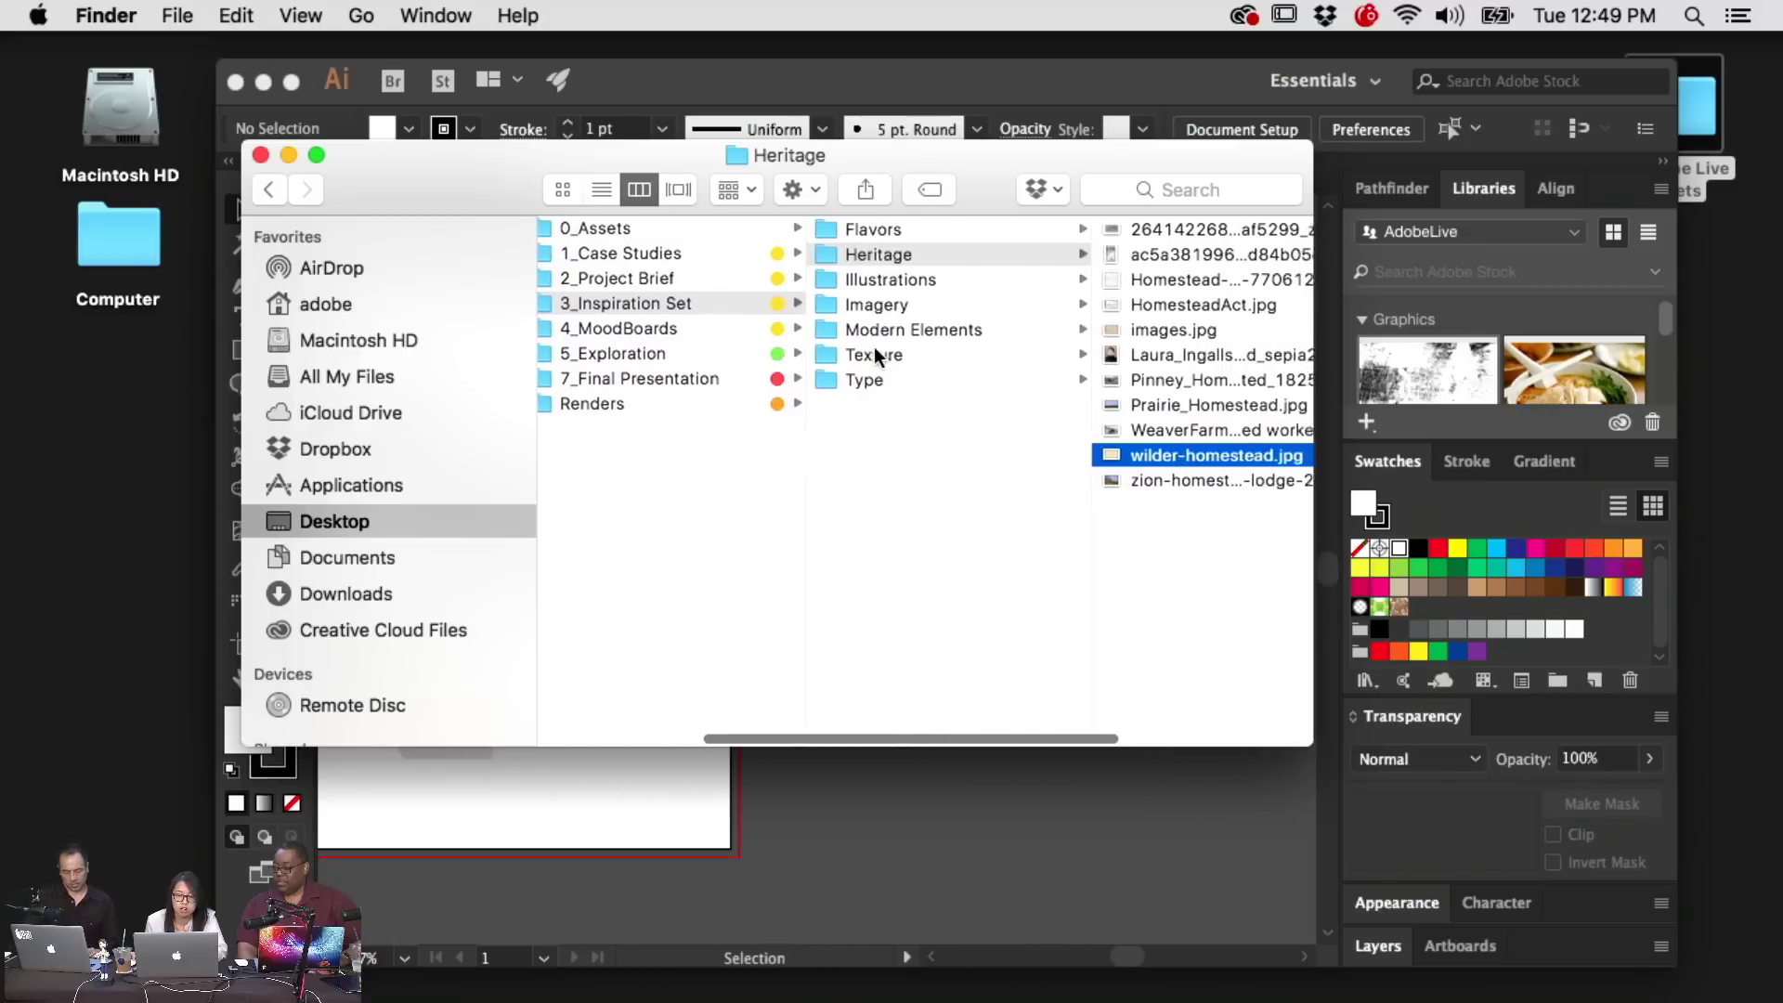
click(929, 229)
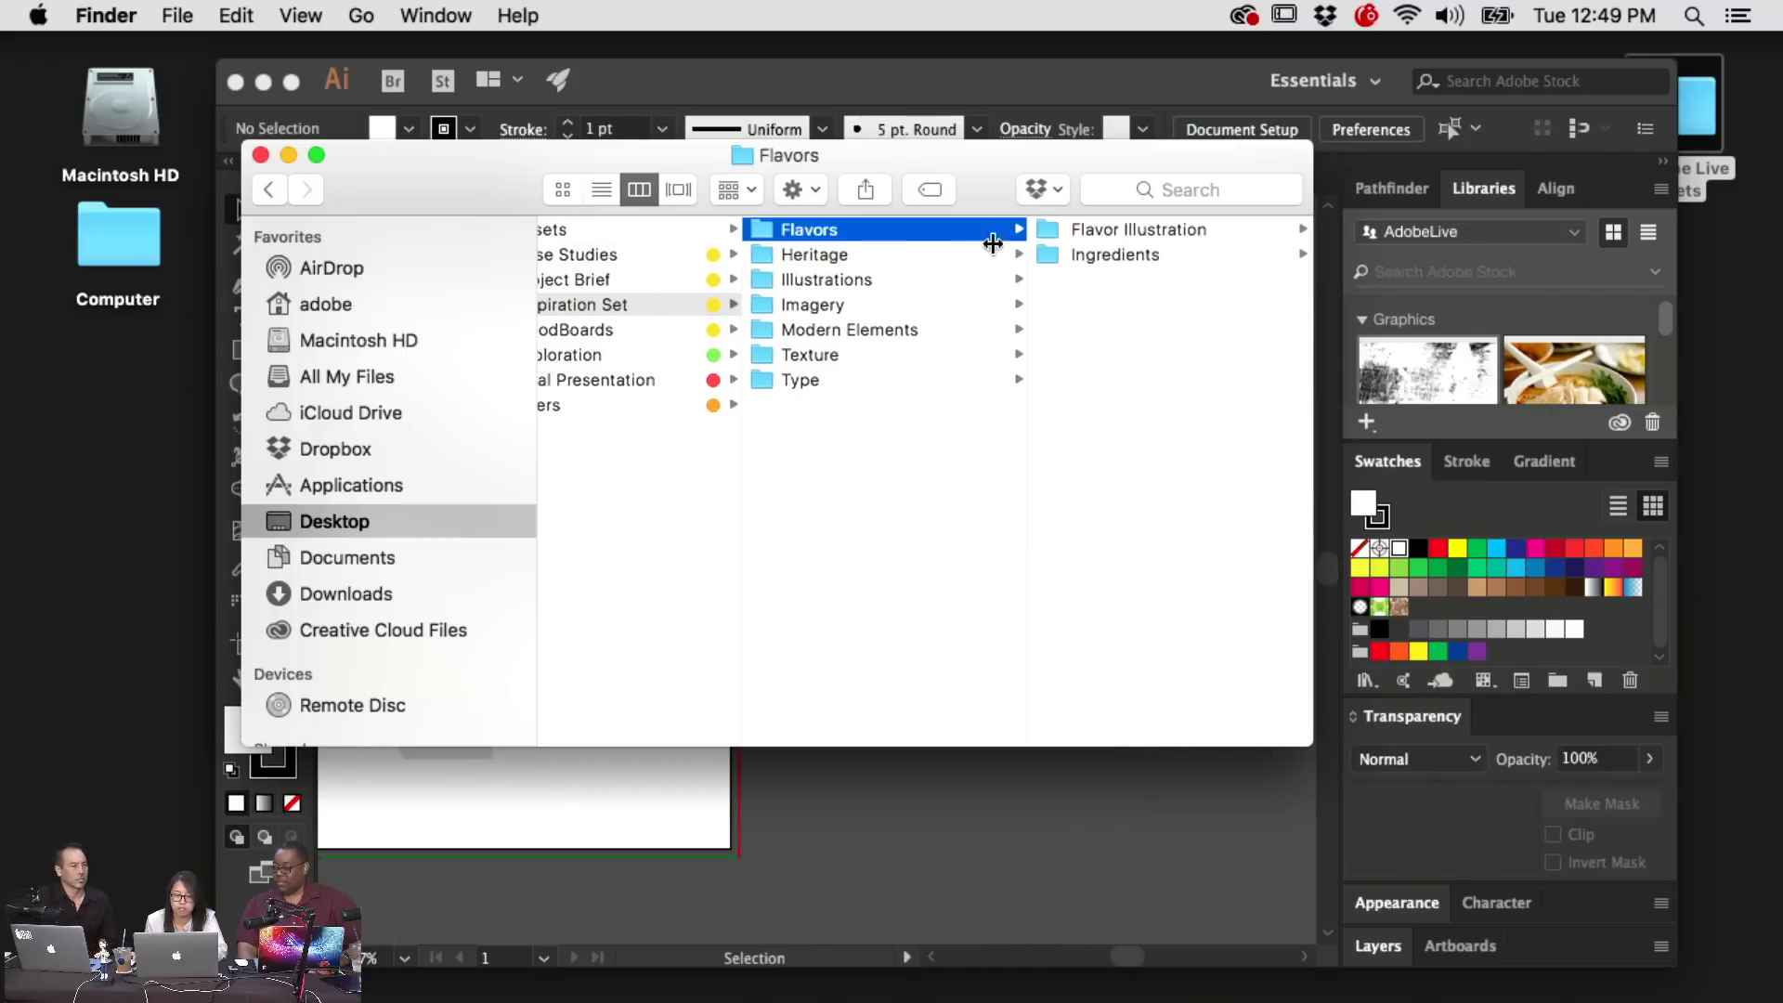
click(899, 253)
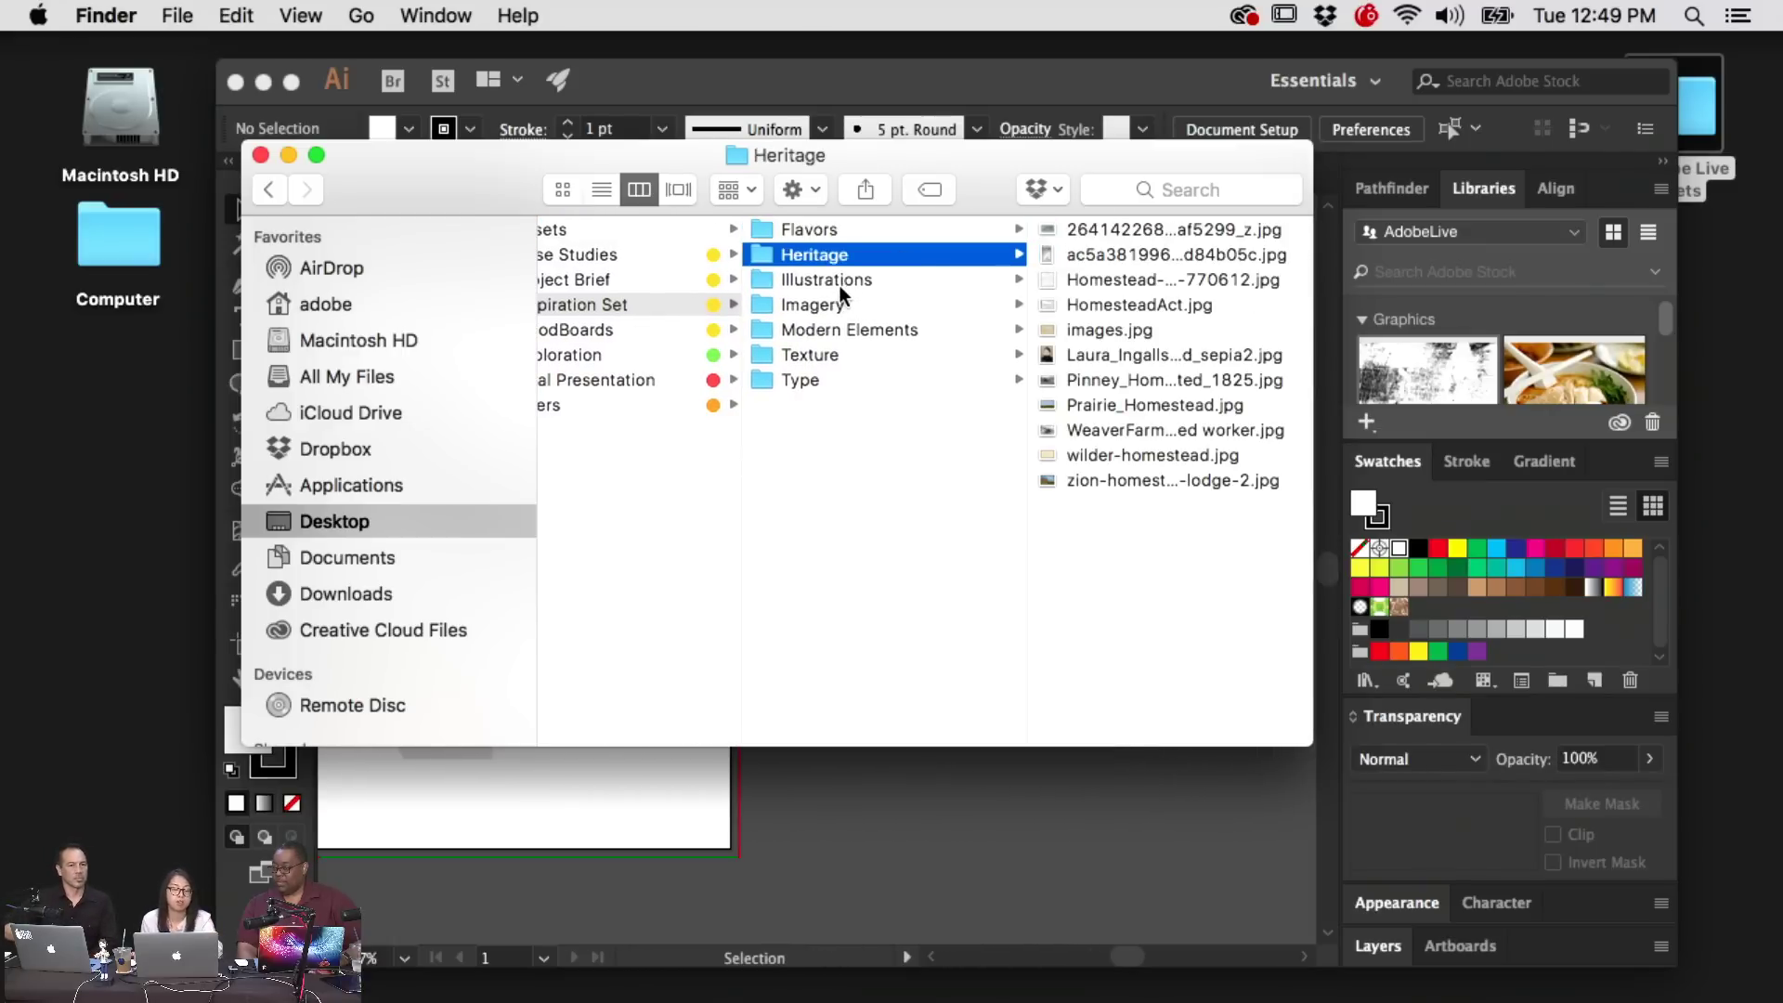
click(840, 284)
click(821, 308)
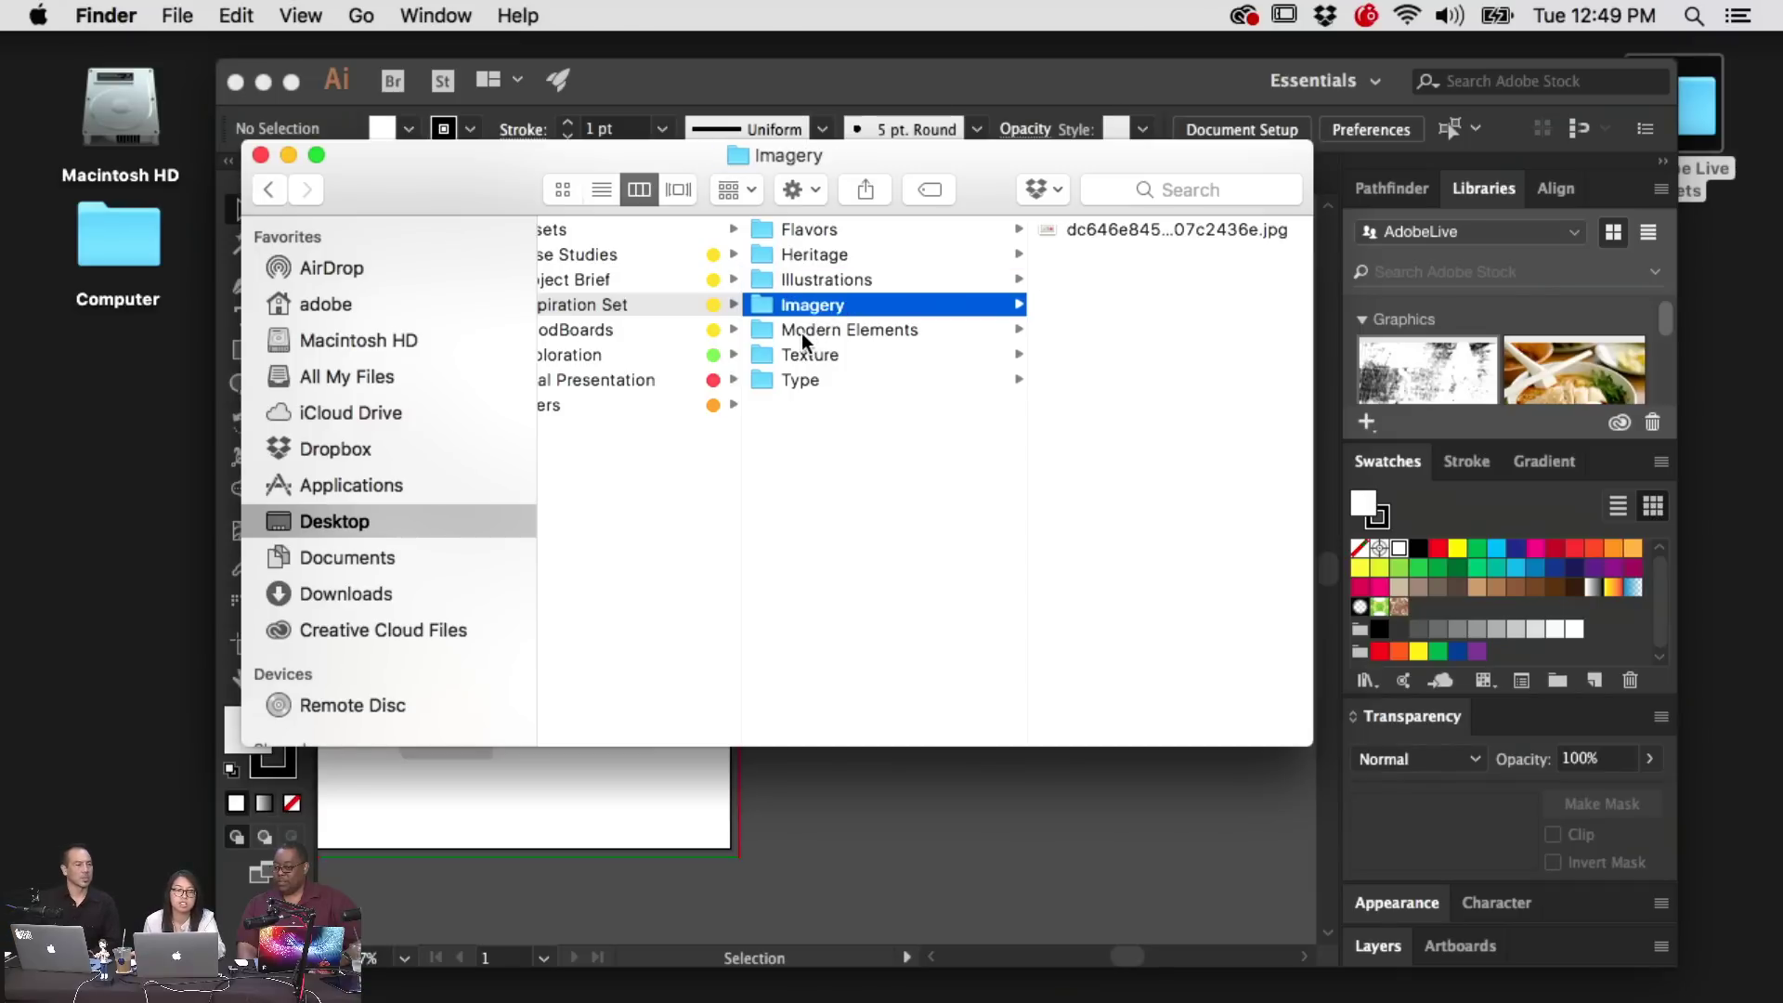
click(910, 330)
click(1112, 234)
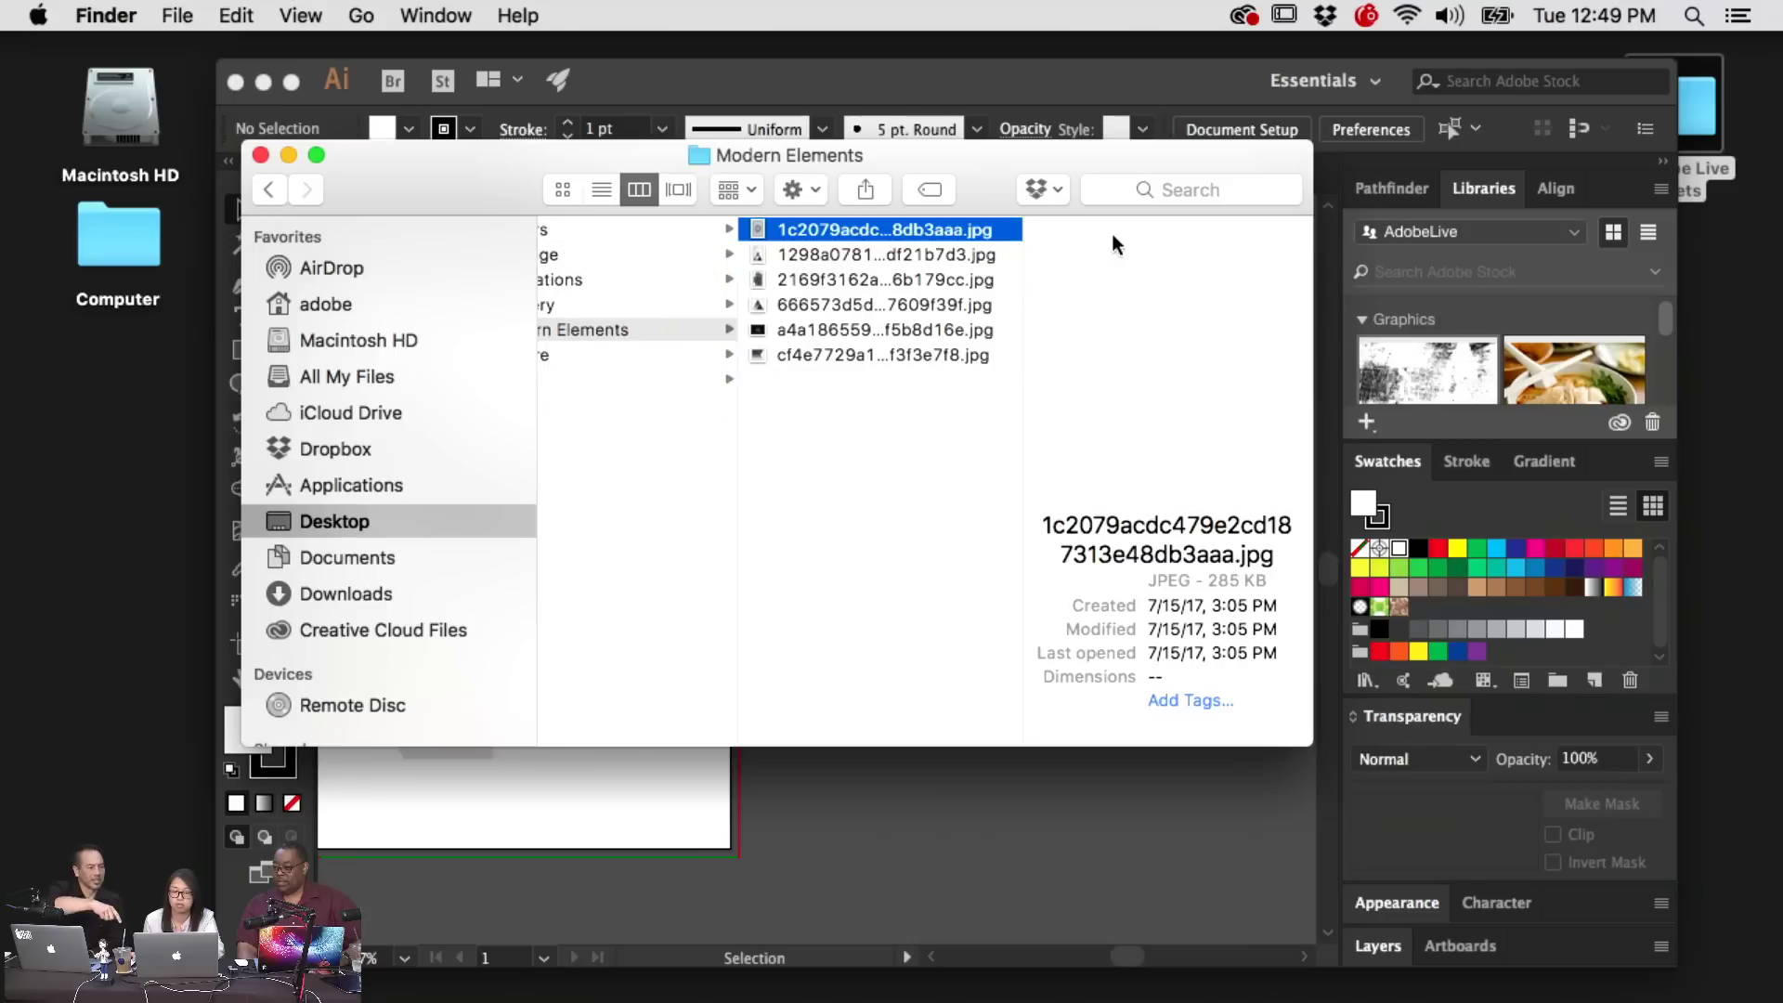
Preview all the Modern Elements images together in an enlarged Quick Look index sheet, and close the preview
key(super+a)
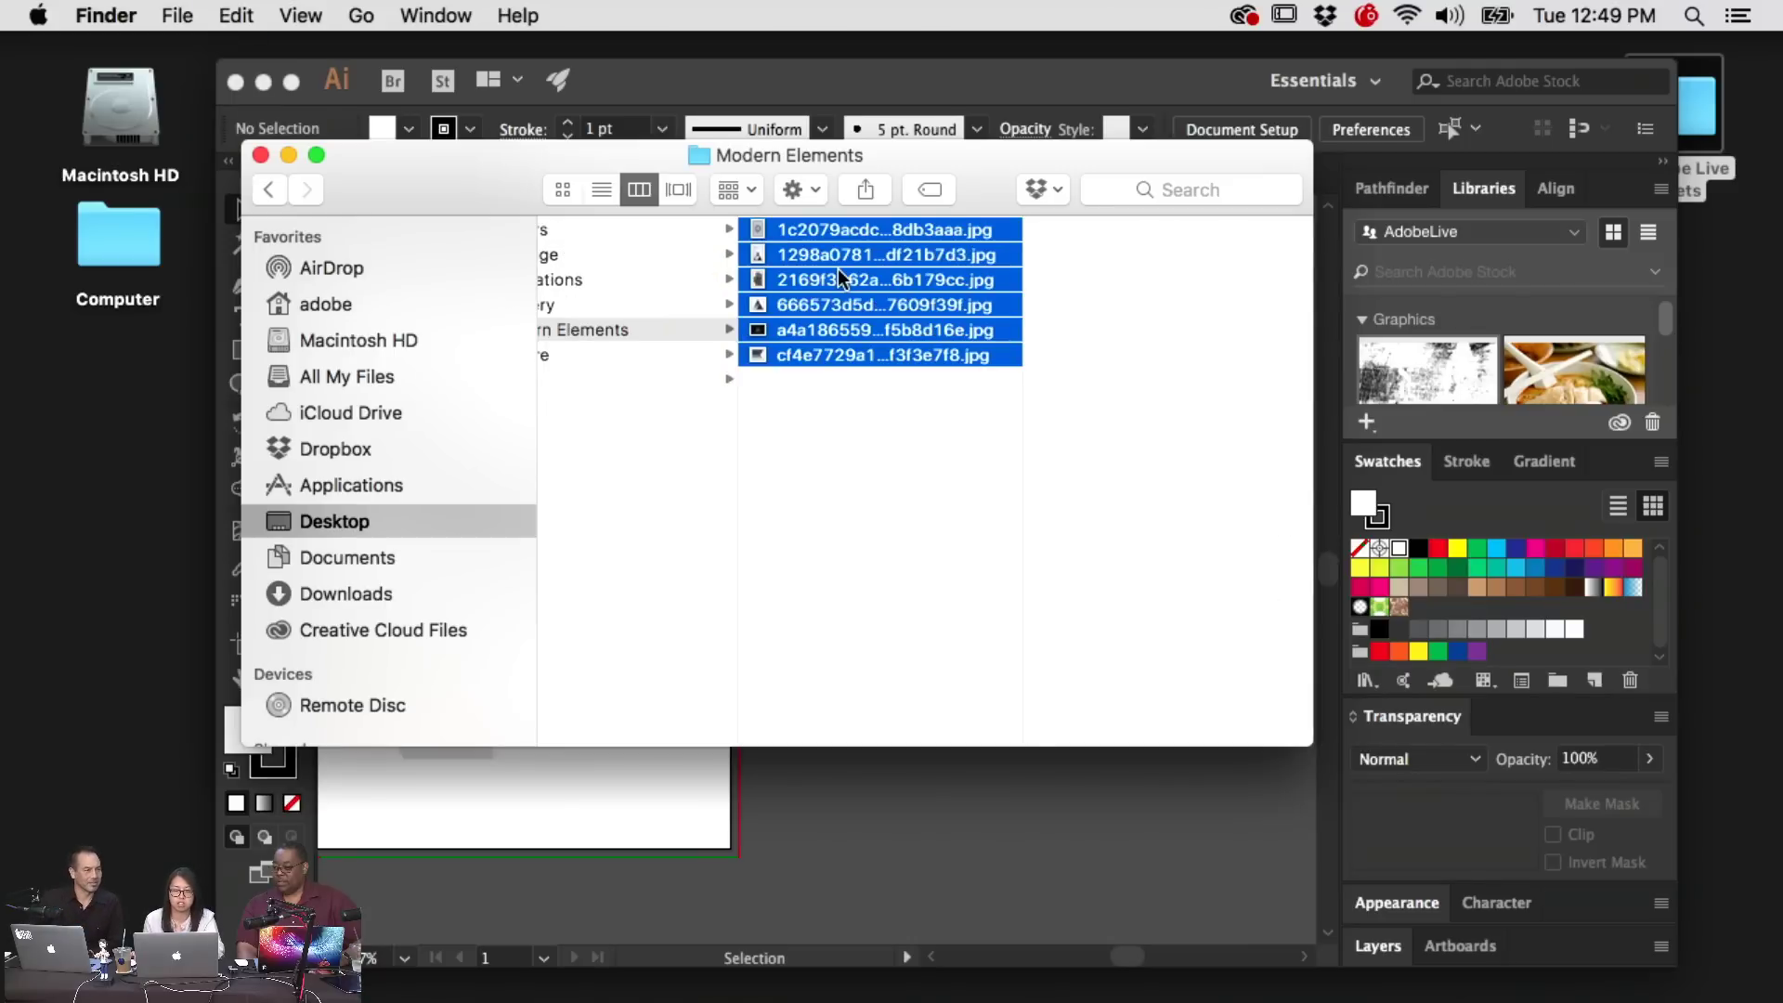
key(space)
click(779, 109)
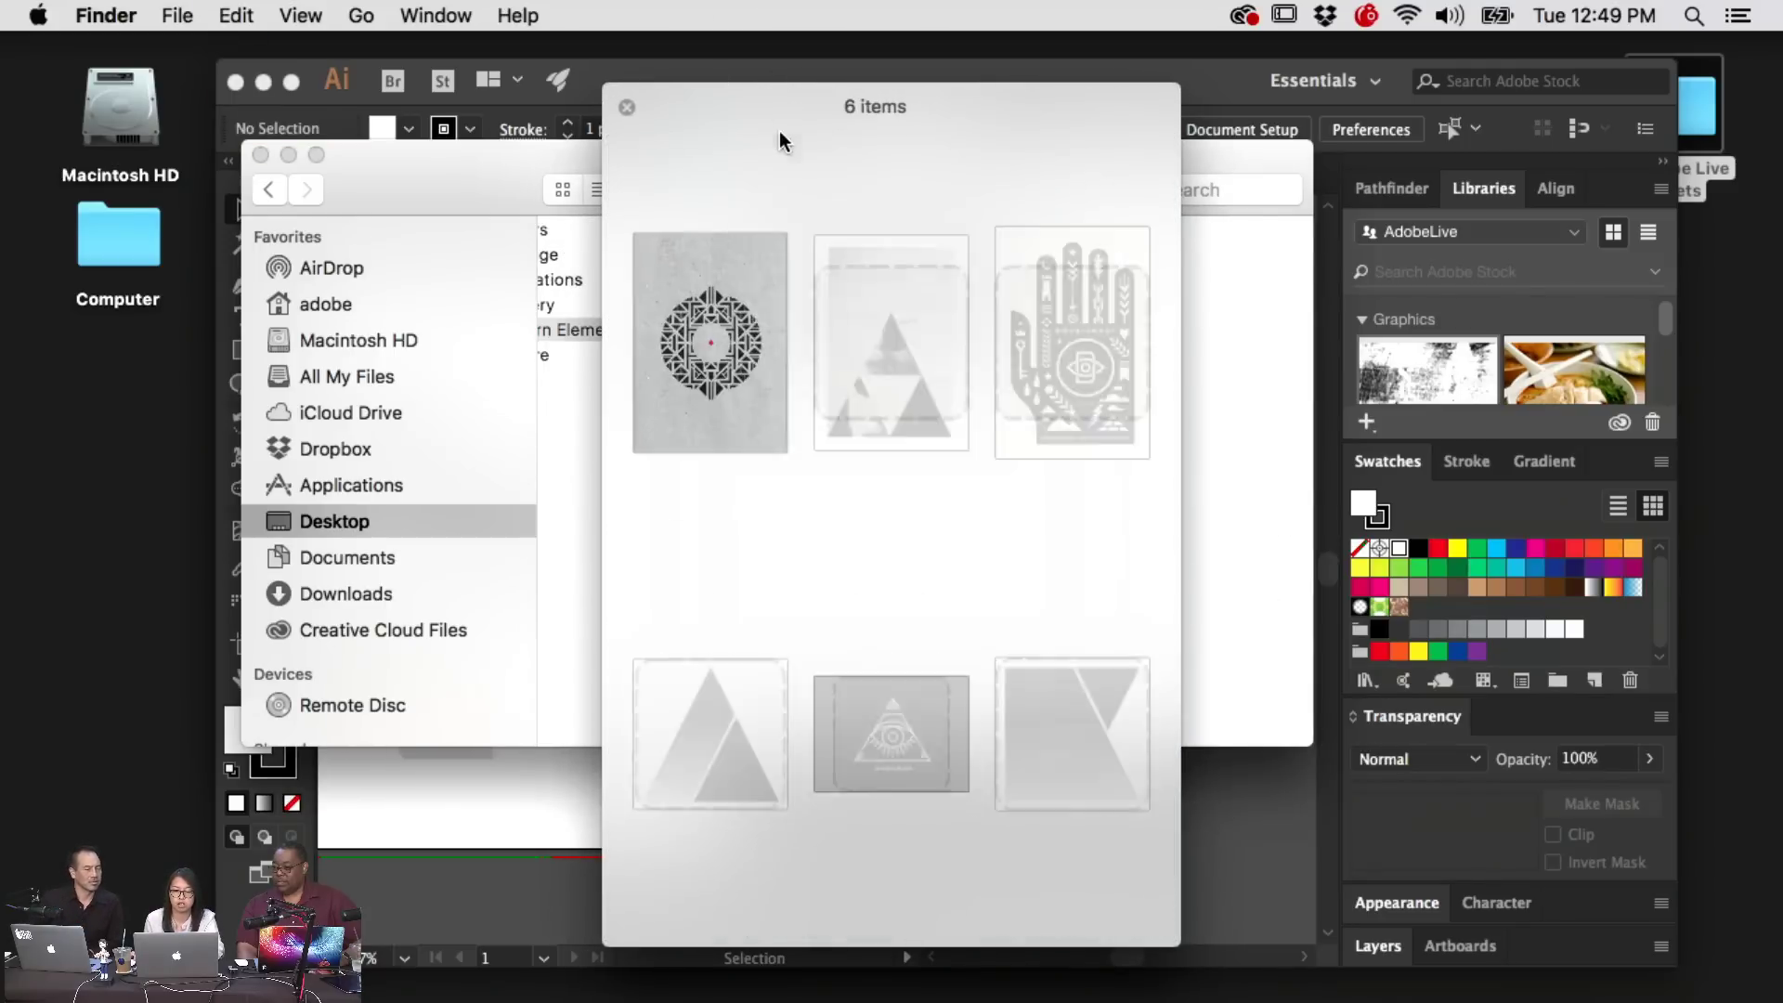
drag(1180, 472, 1690, 472)
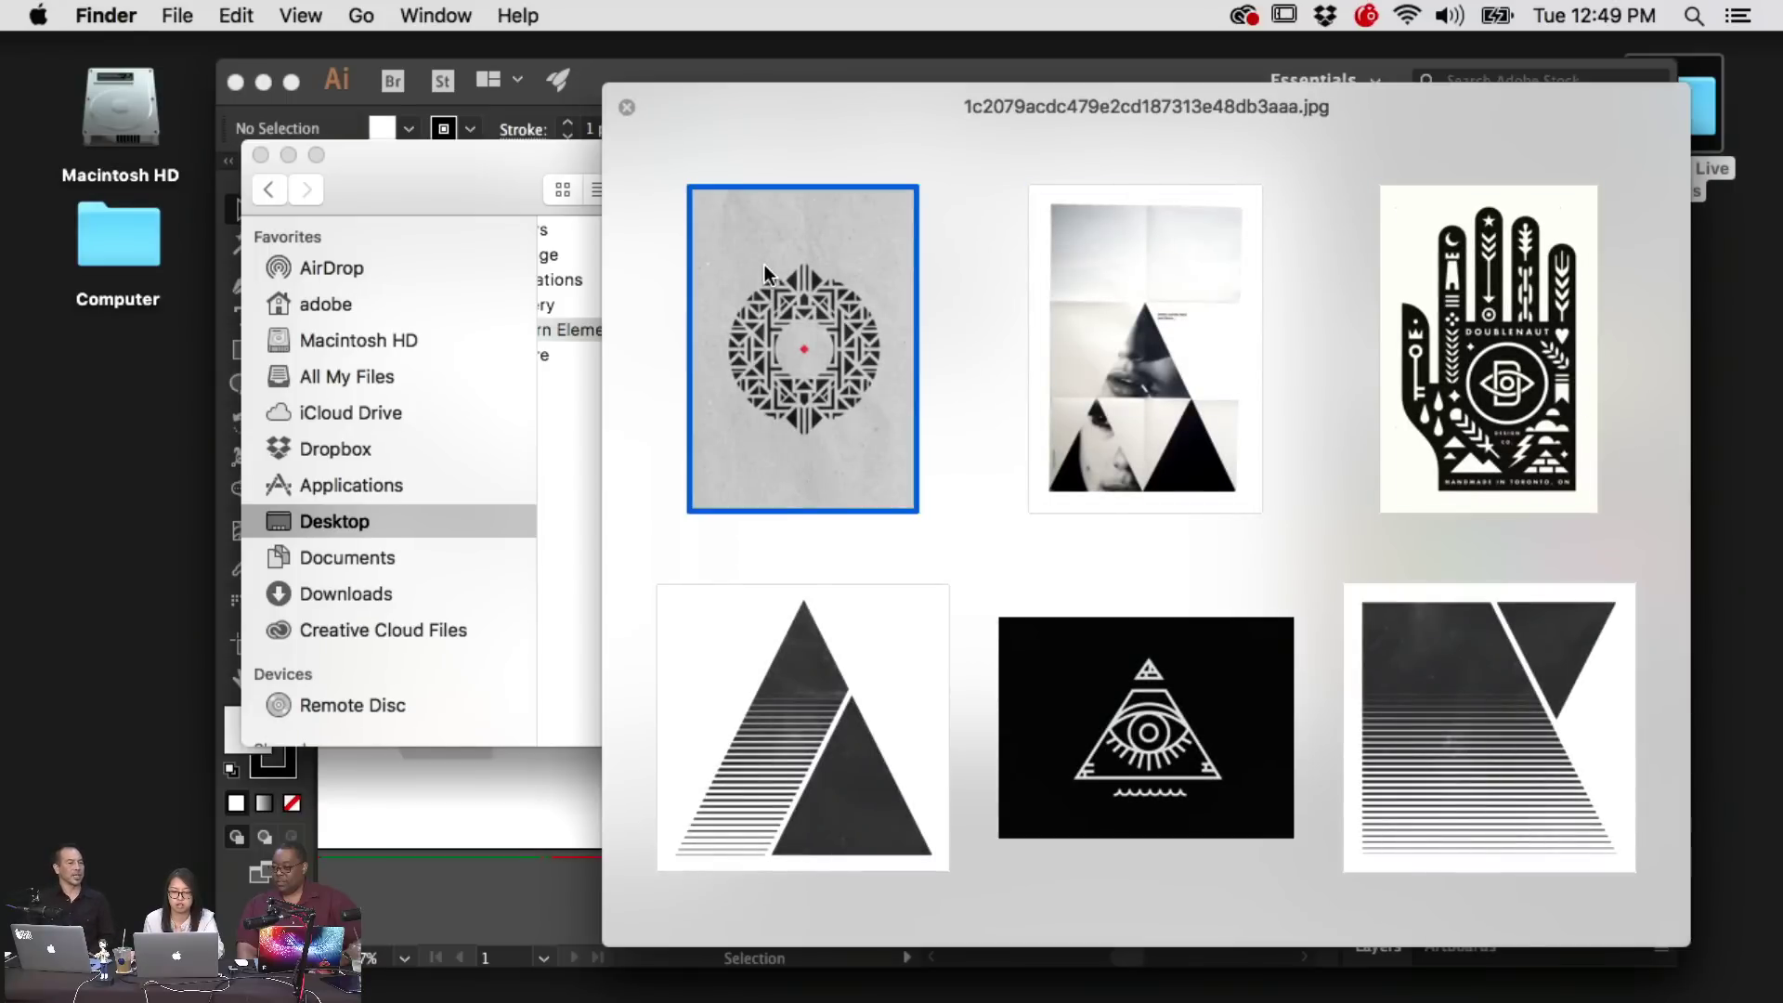
key(space)
Preview the single image in the Imagery folder with Quick Look and close it
key(Left)
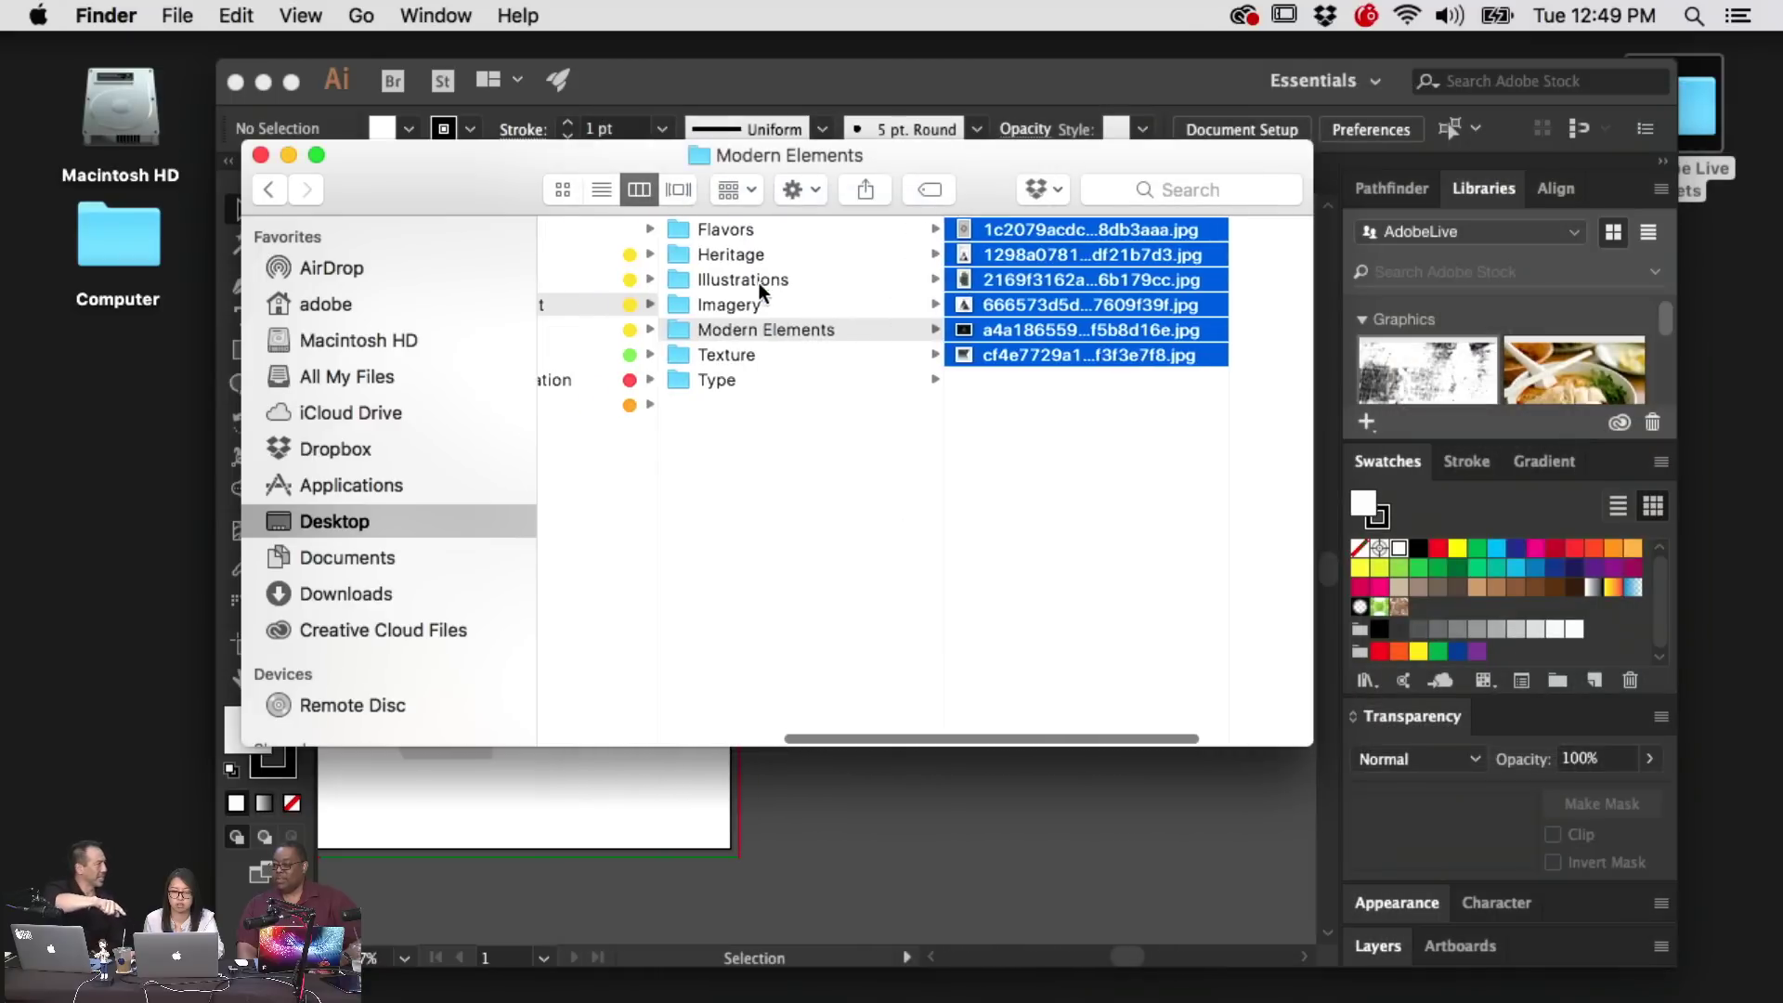
key(Up)
click(1101, 228)
key(space)
key(space)
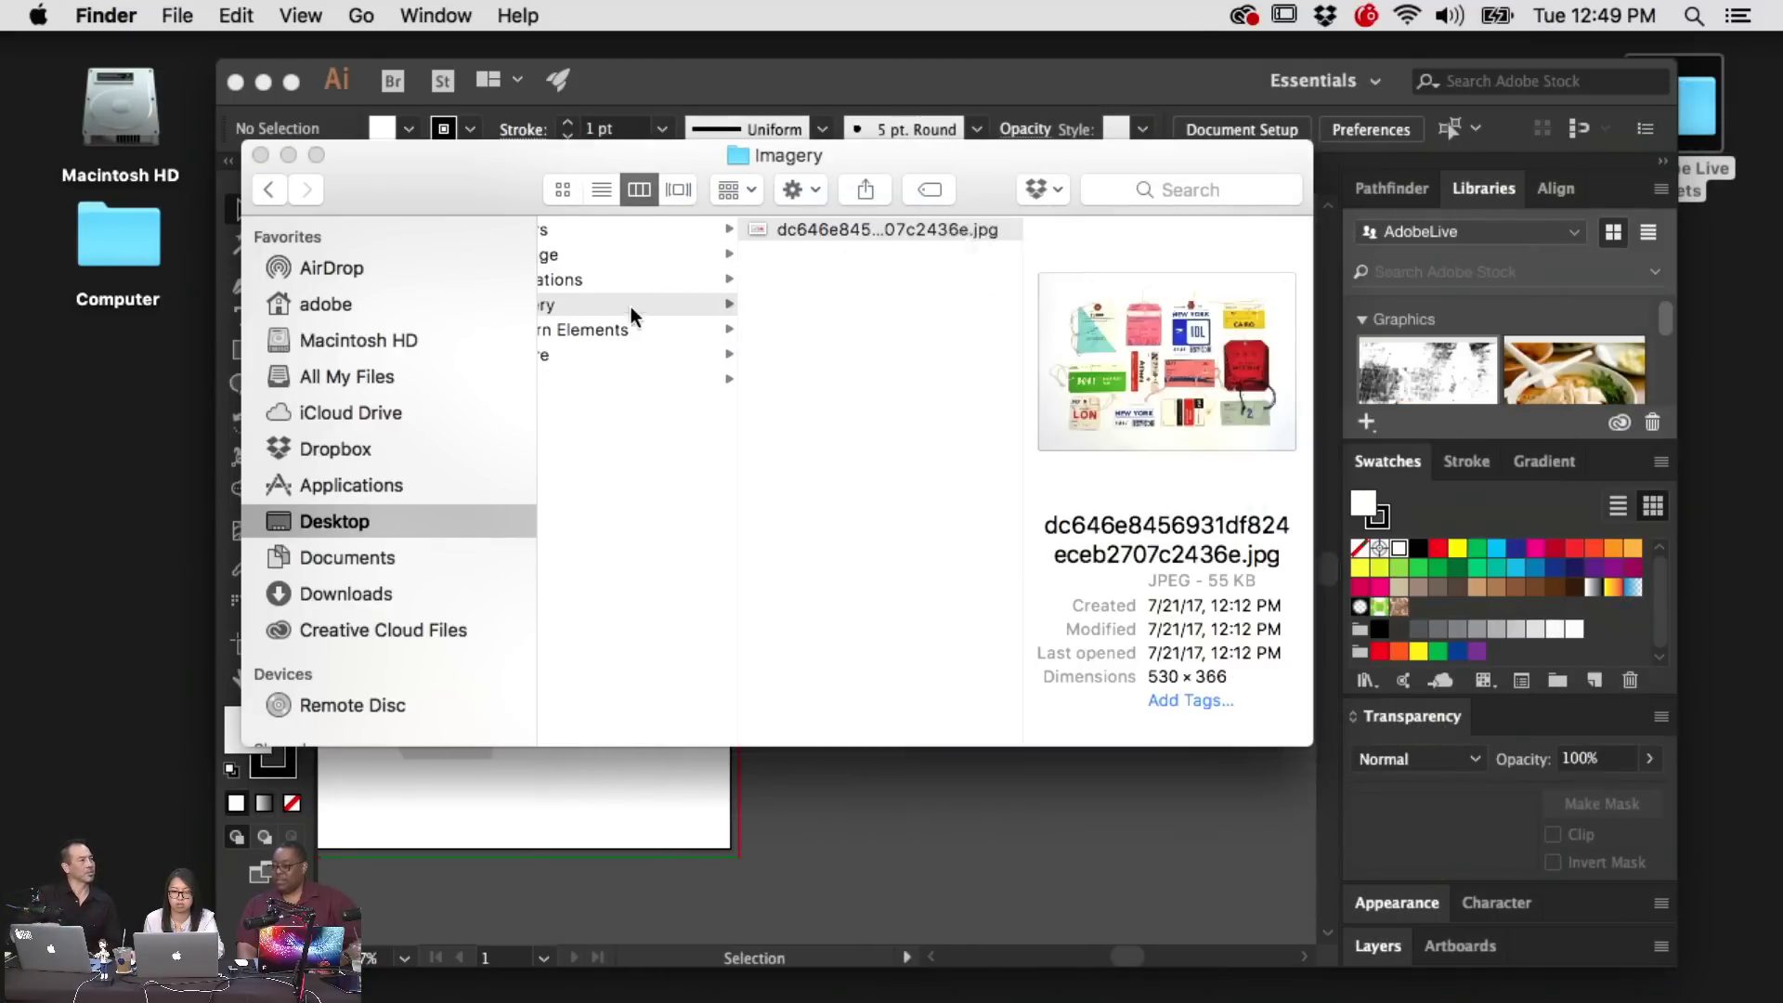
Return to the Heritage folder and preview its images in Quick Look, ending on Laura_Ingalls_Wilder_cropped_sepia2.jpg
key(Left)
key(Up)
key(Right)
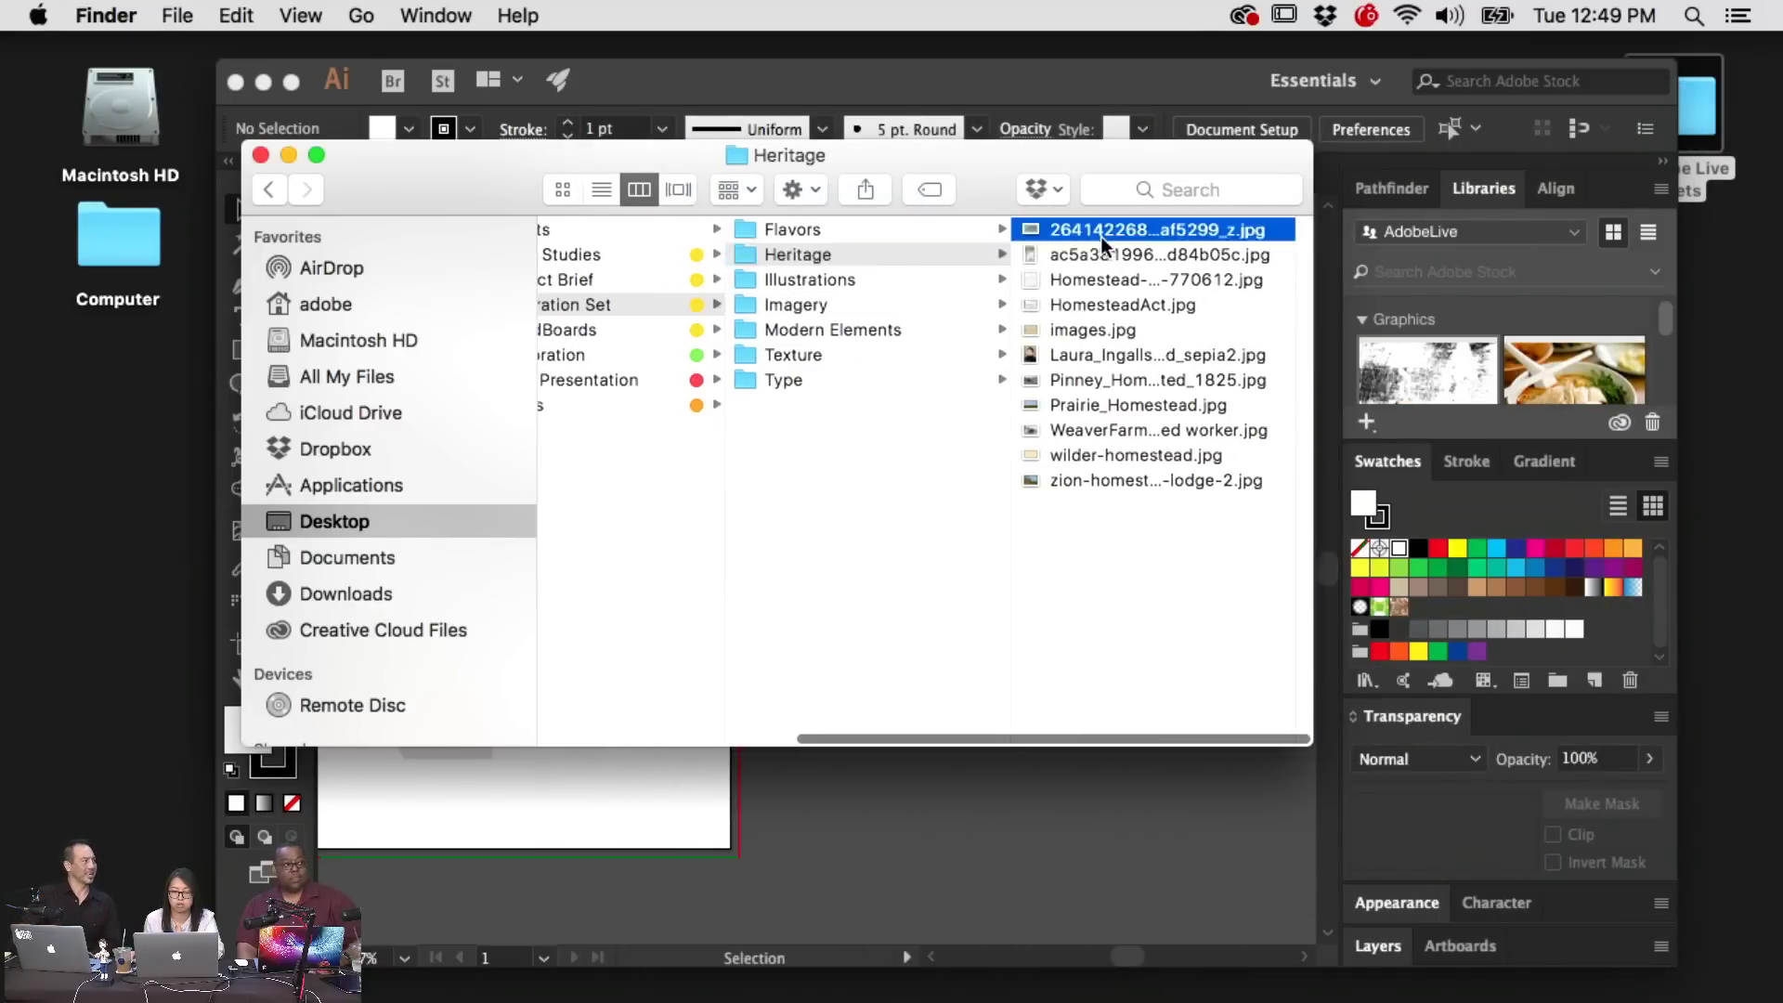
key(space)
key(Down)
key(Down)
key(Down)
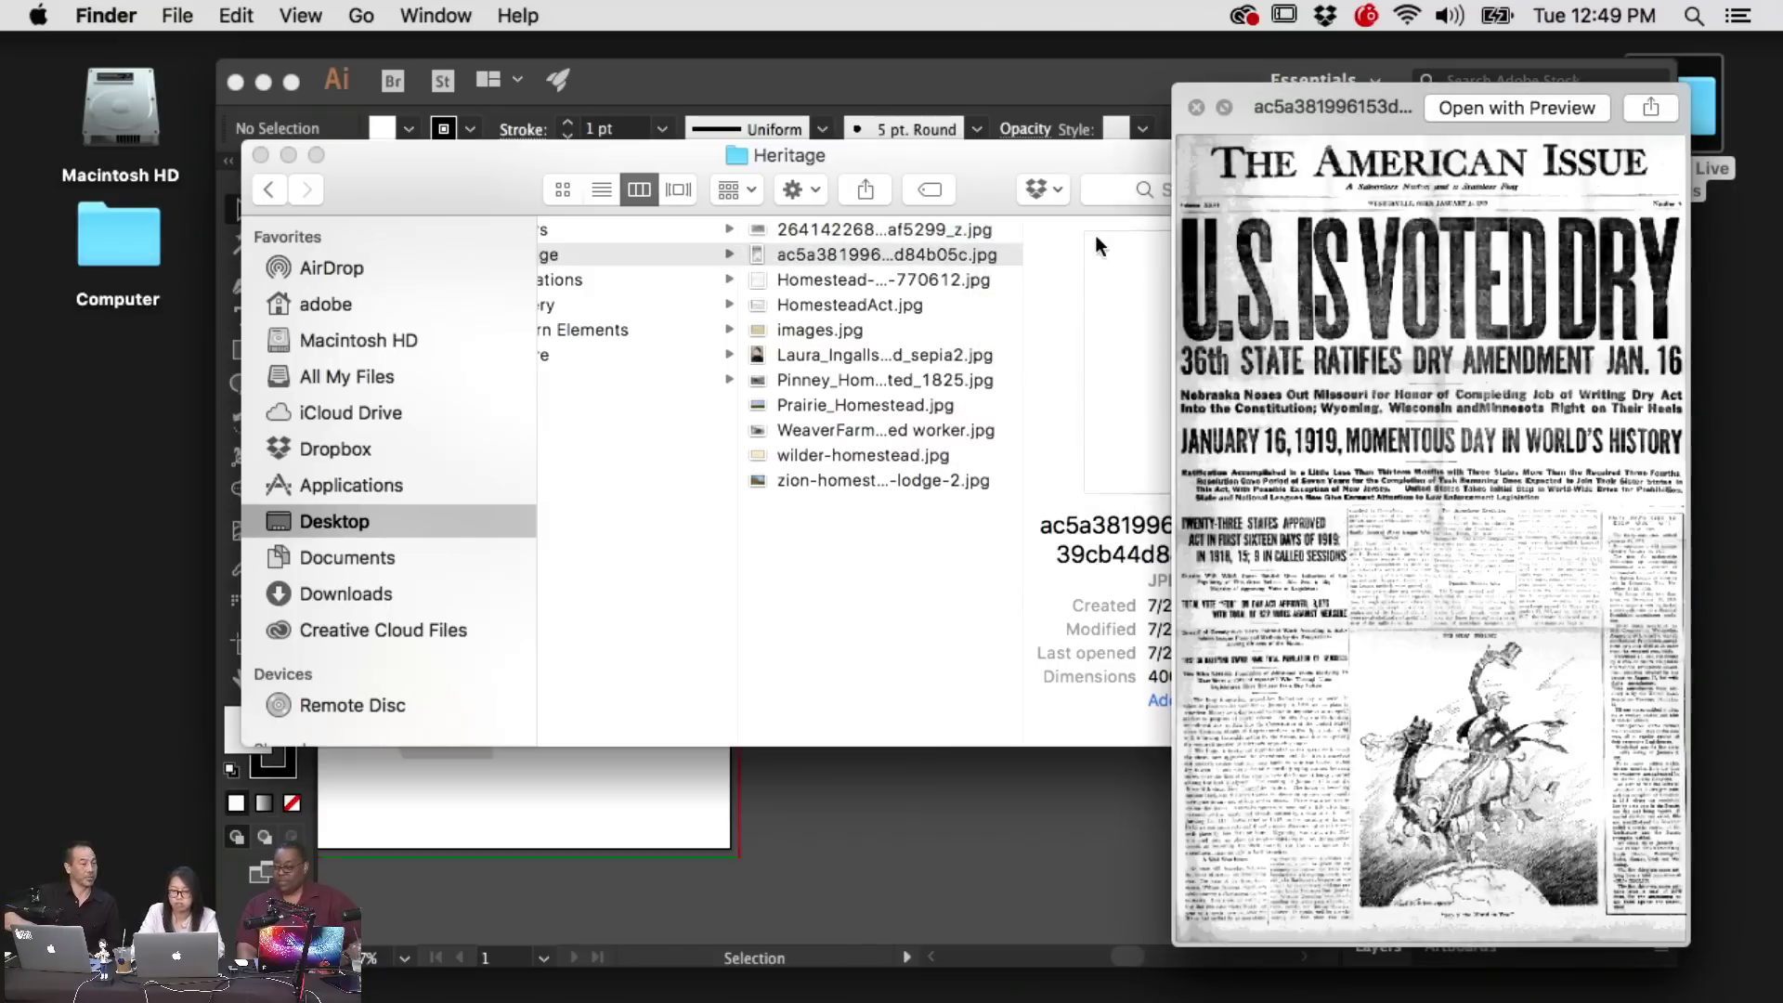
key(Down)
key(Down)
key(Down)
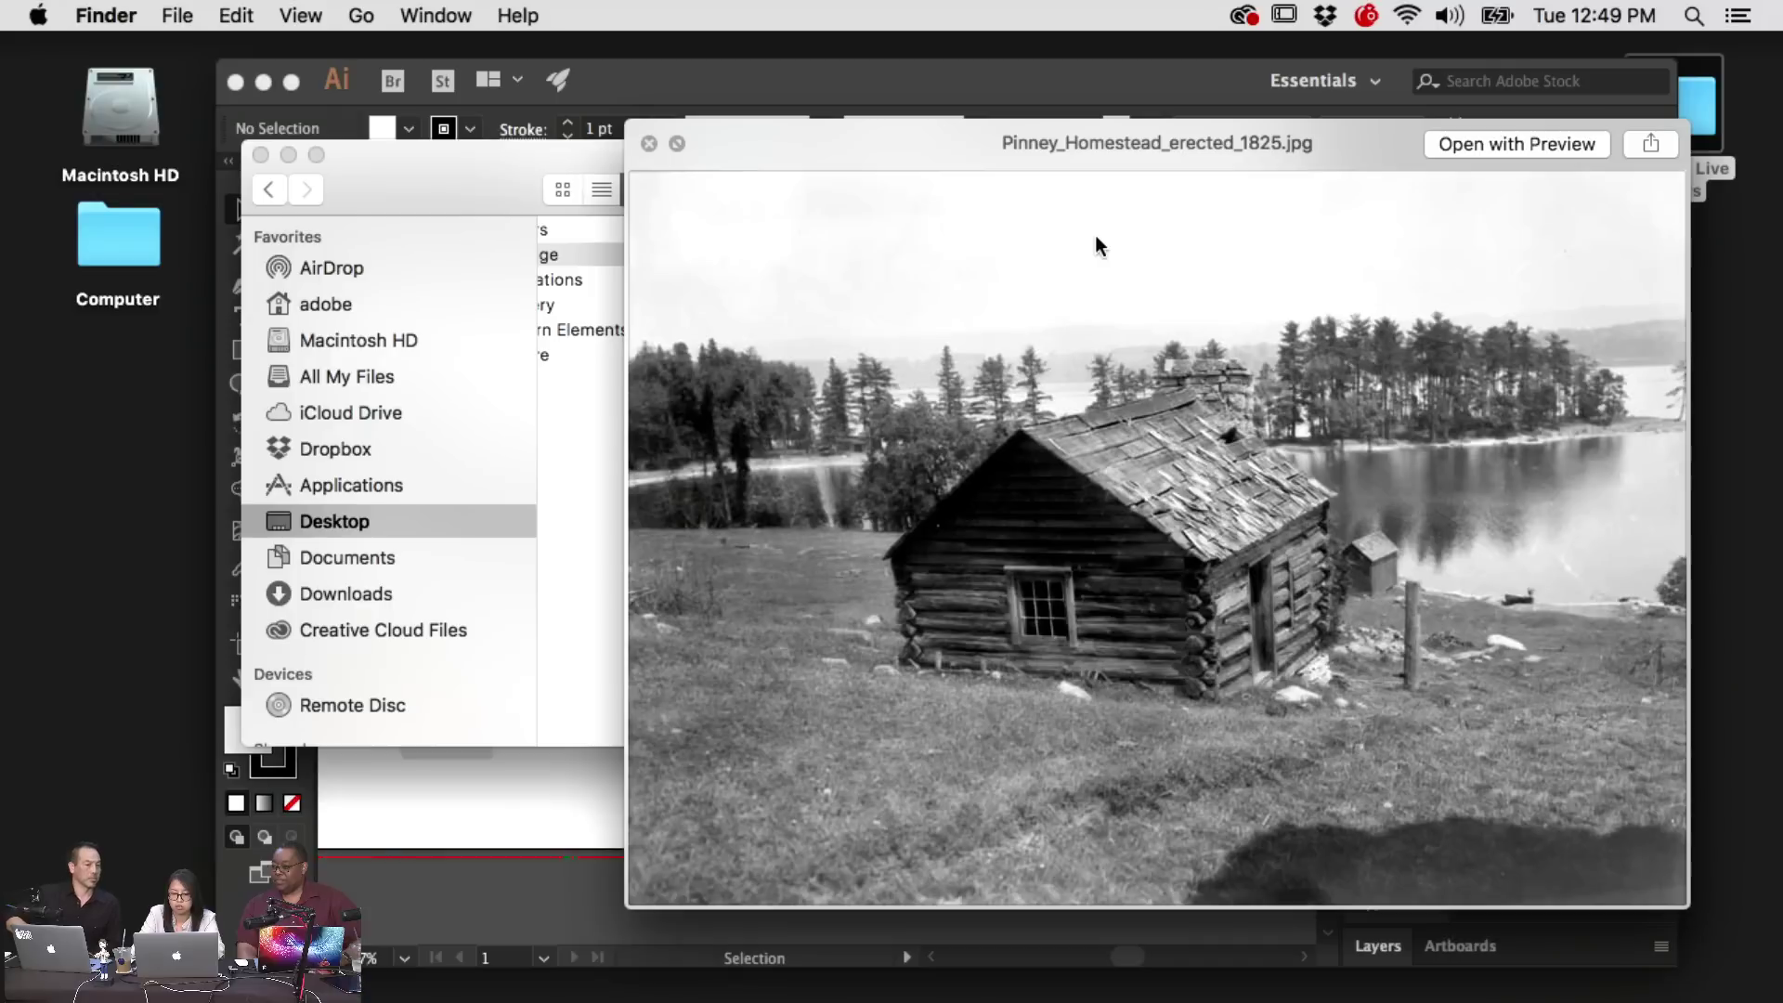
key(Up)
key(space)
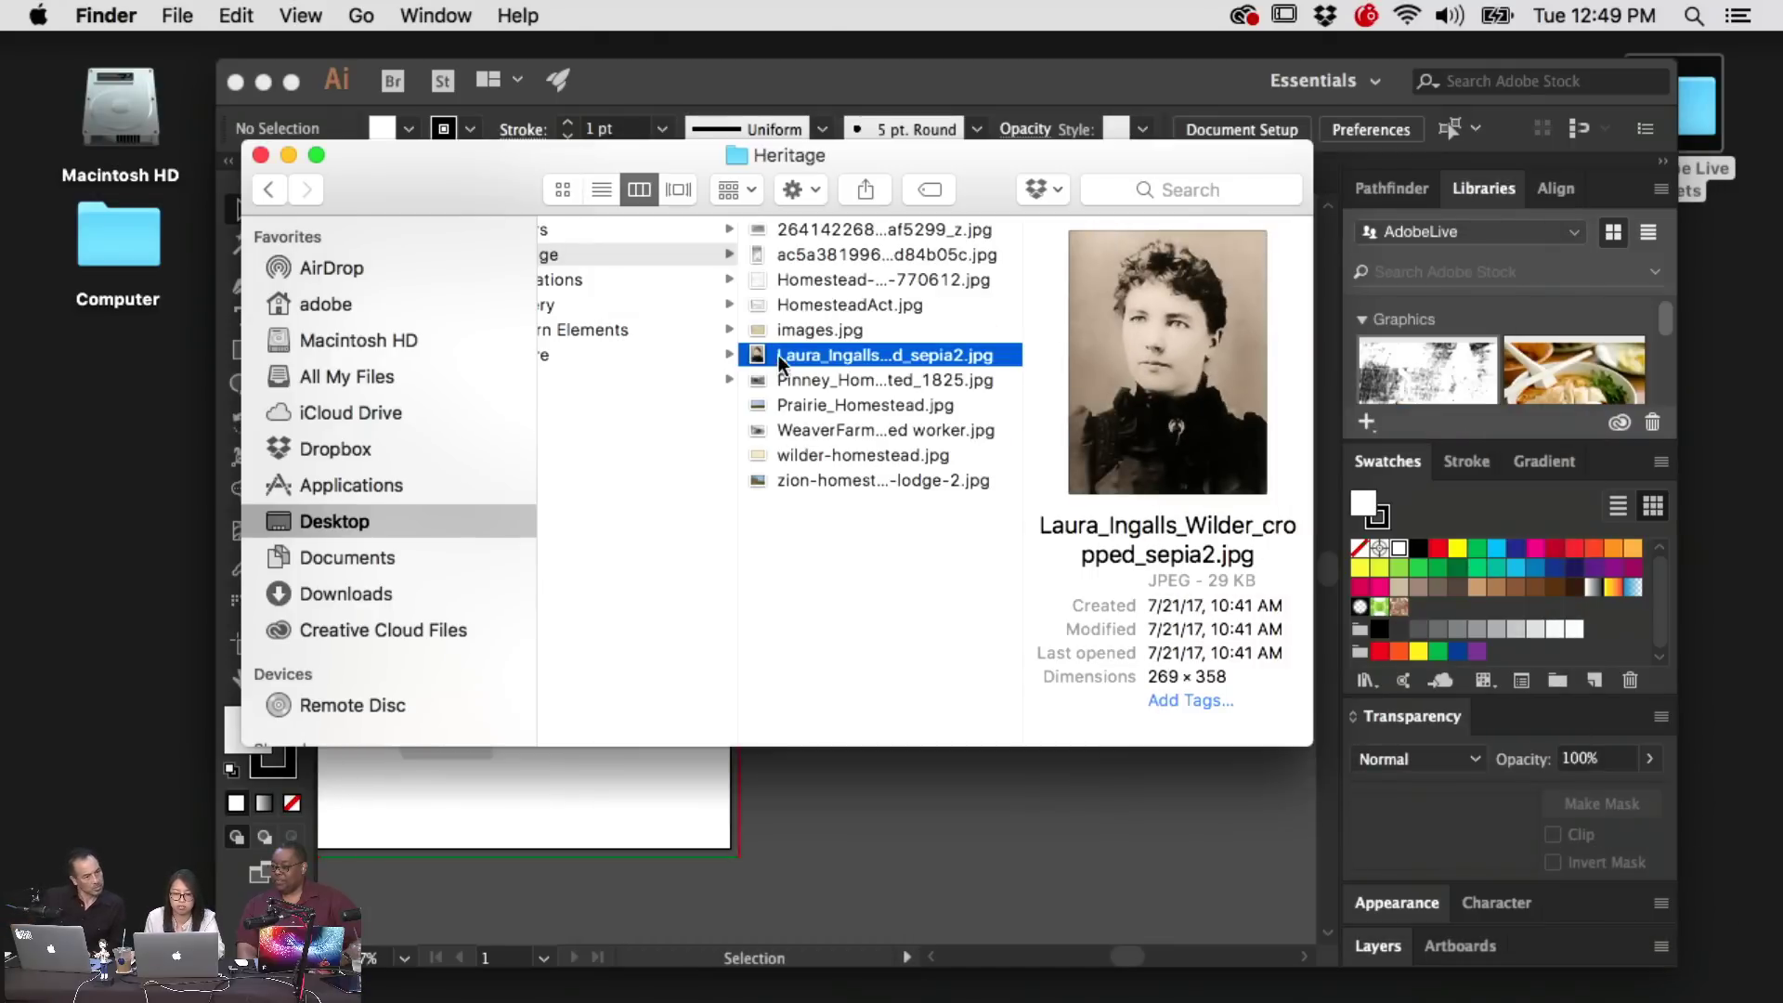
Place the Laura Ingalls Wilder portrait from Heritage onto the Moodboard.ai artboard in Illustrator, and shift the Illustrator window to uncover the desktop folder
drag(778, 360, 514, 776)
click(819, 821)
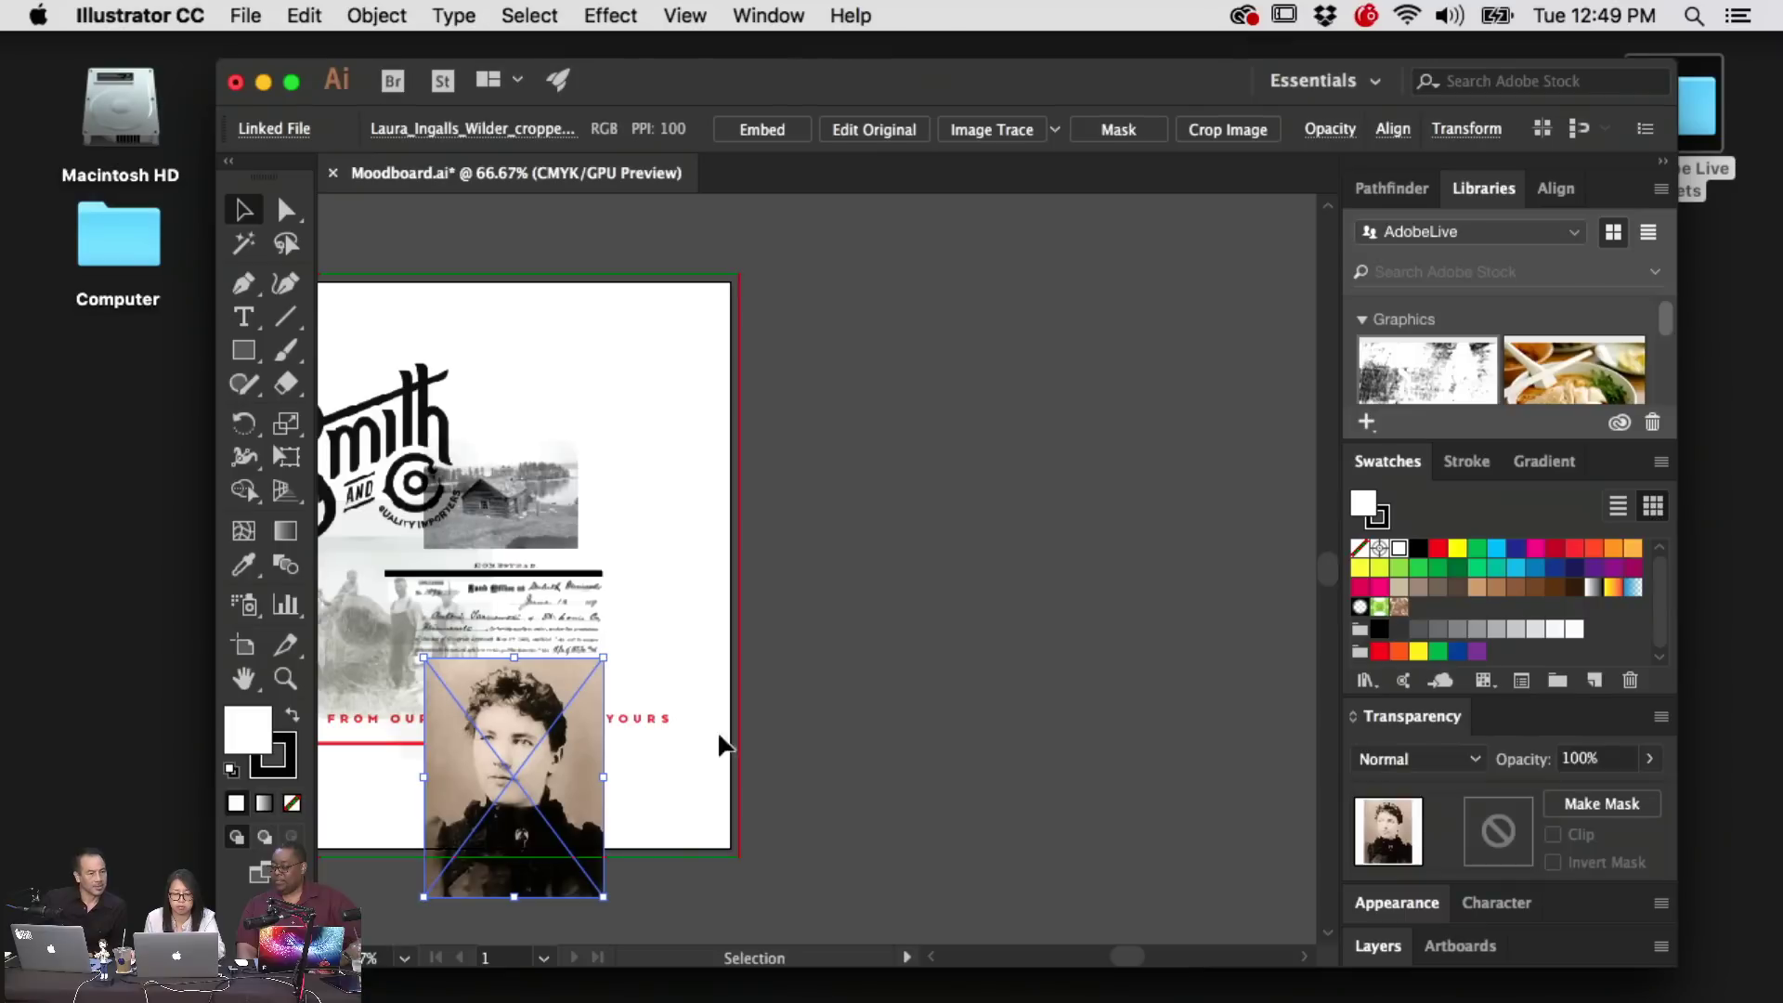
scroll(722, 742, right, 5)
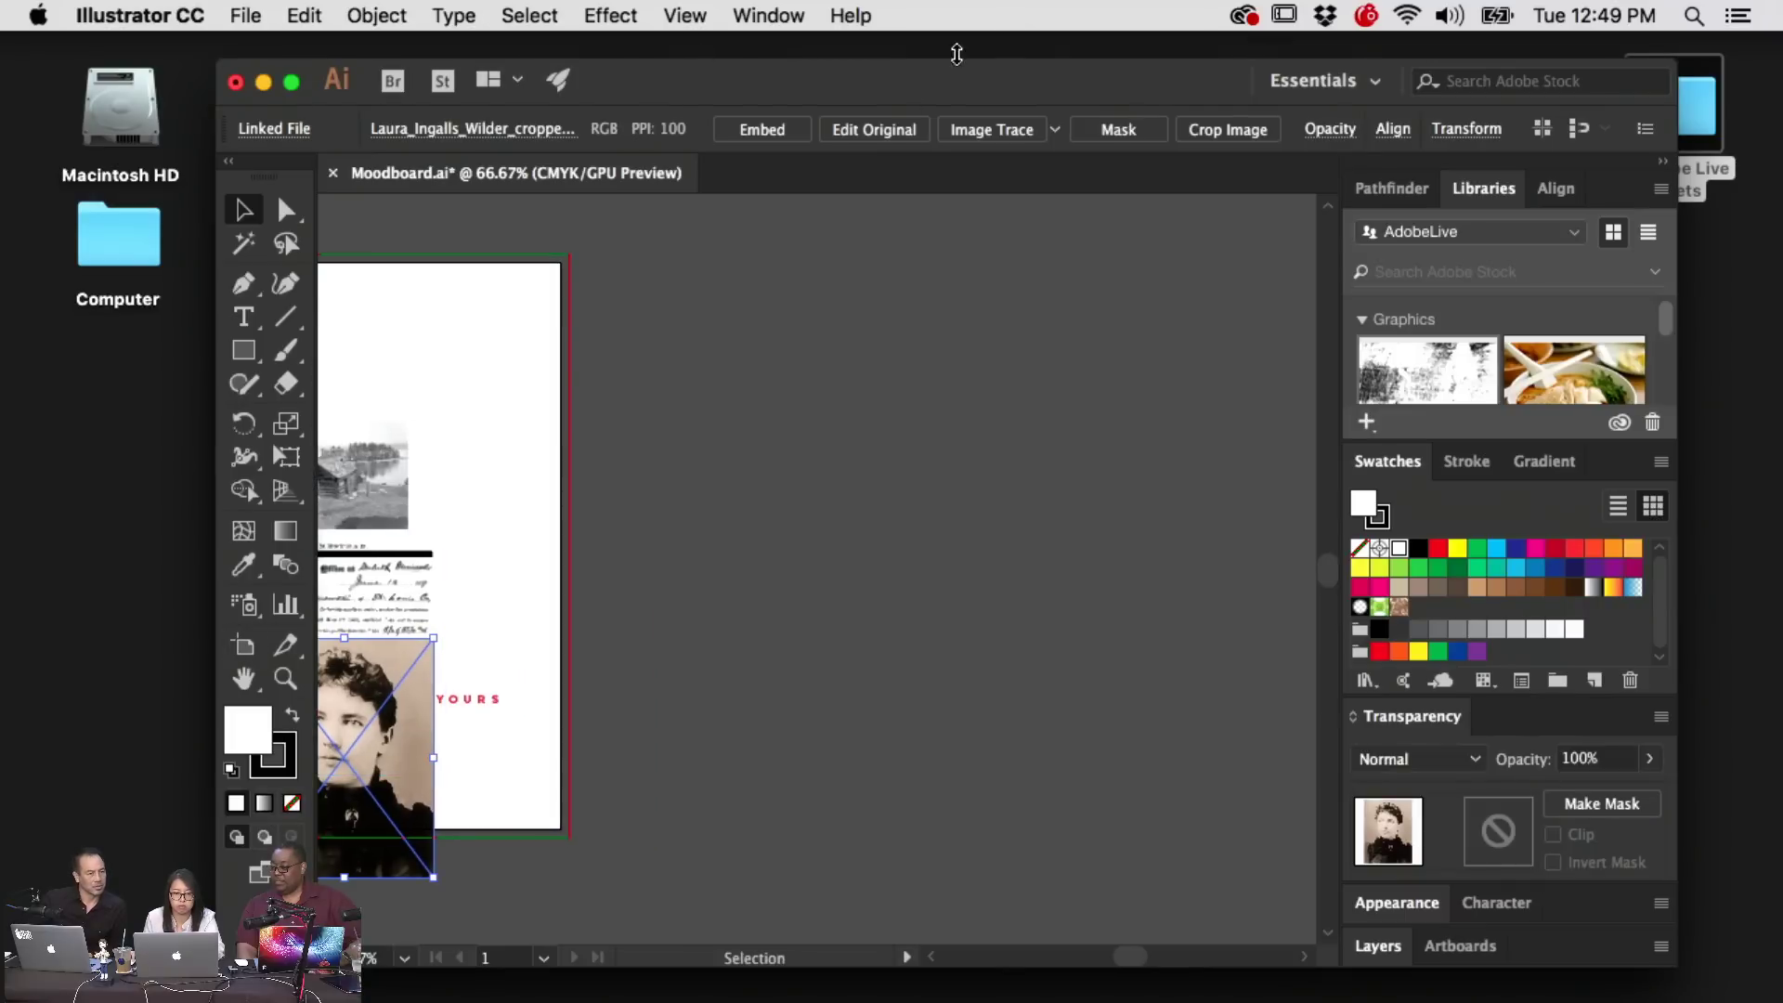
drag(752, 93, 531, 97)
Try to copy Artboard 1 with its artwork to the right of the original
click(22, 645)
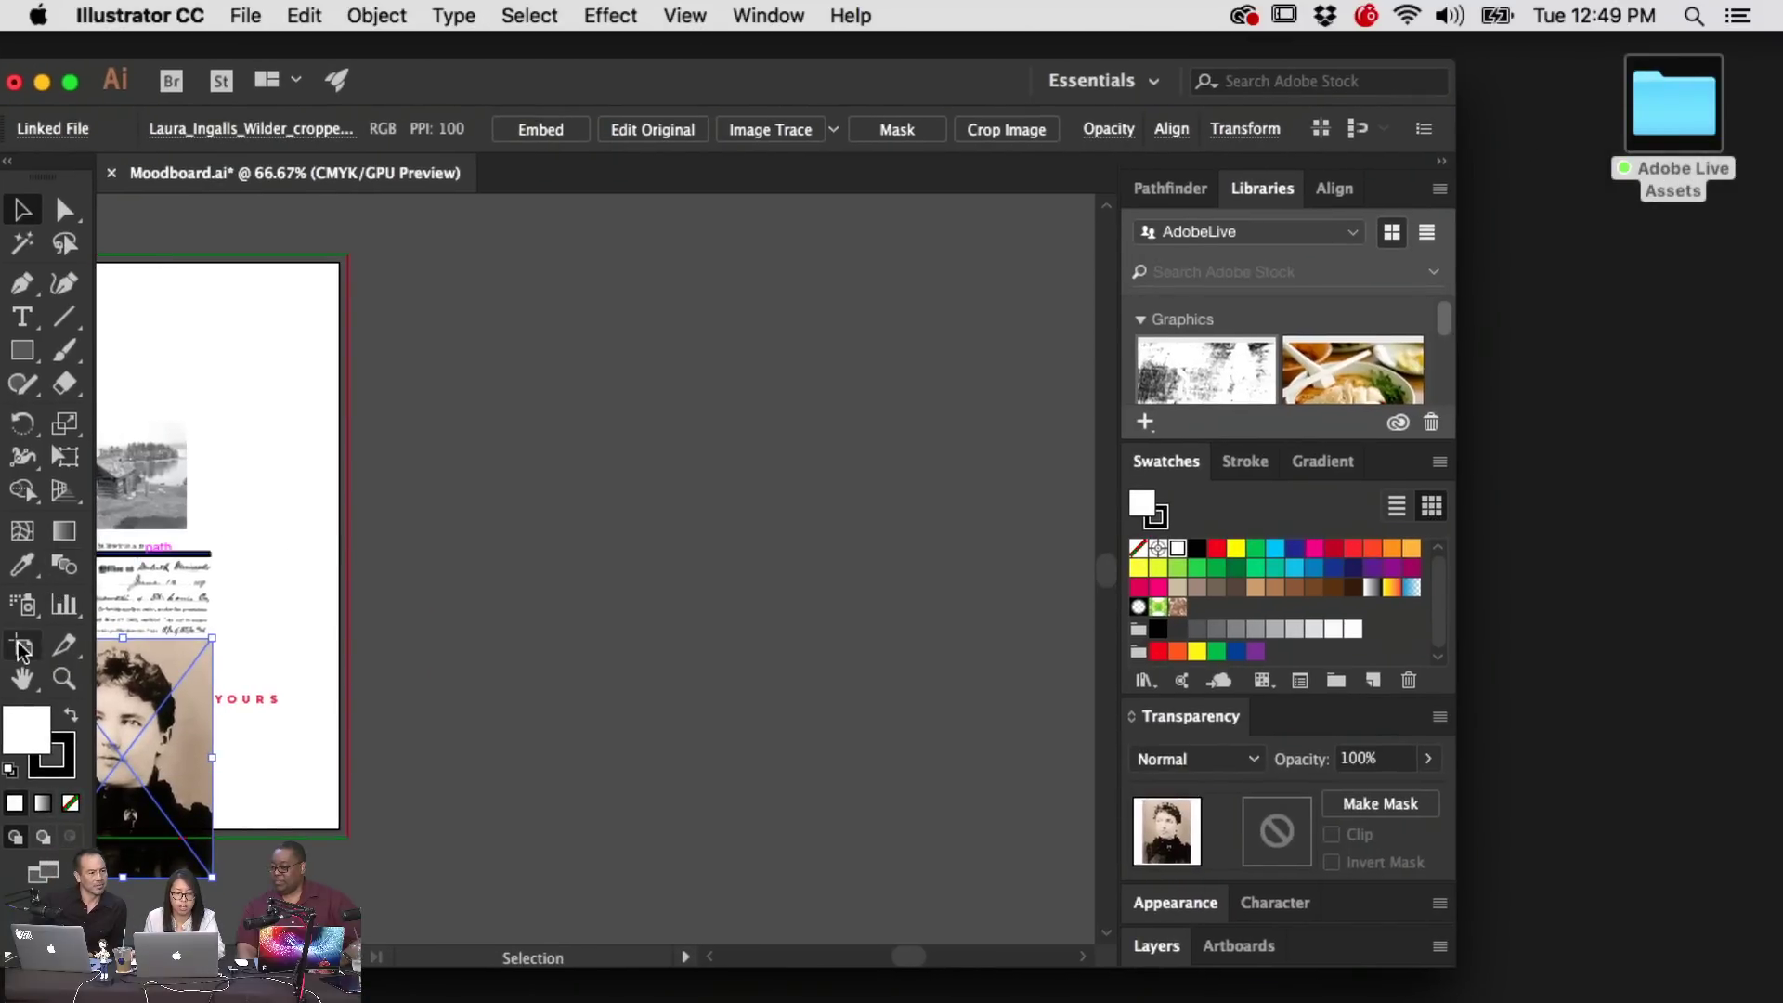
key(super+minus)
key(super+minus)
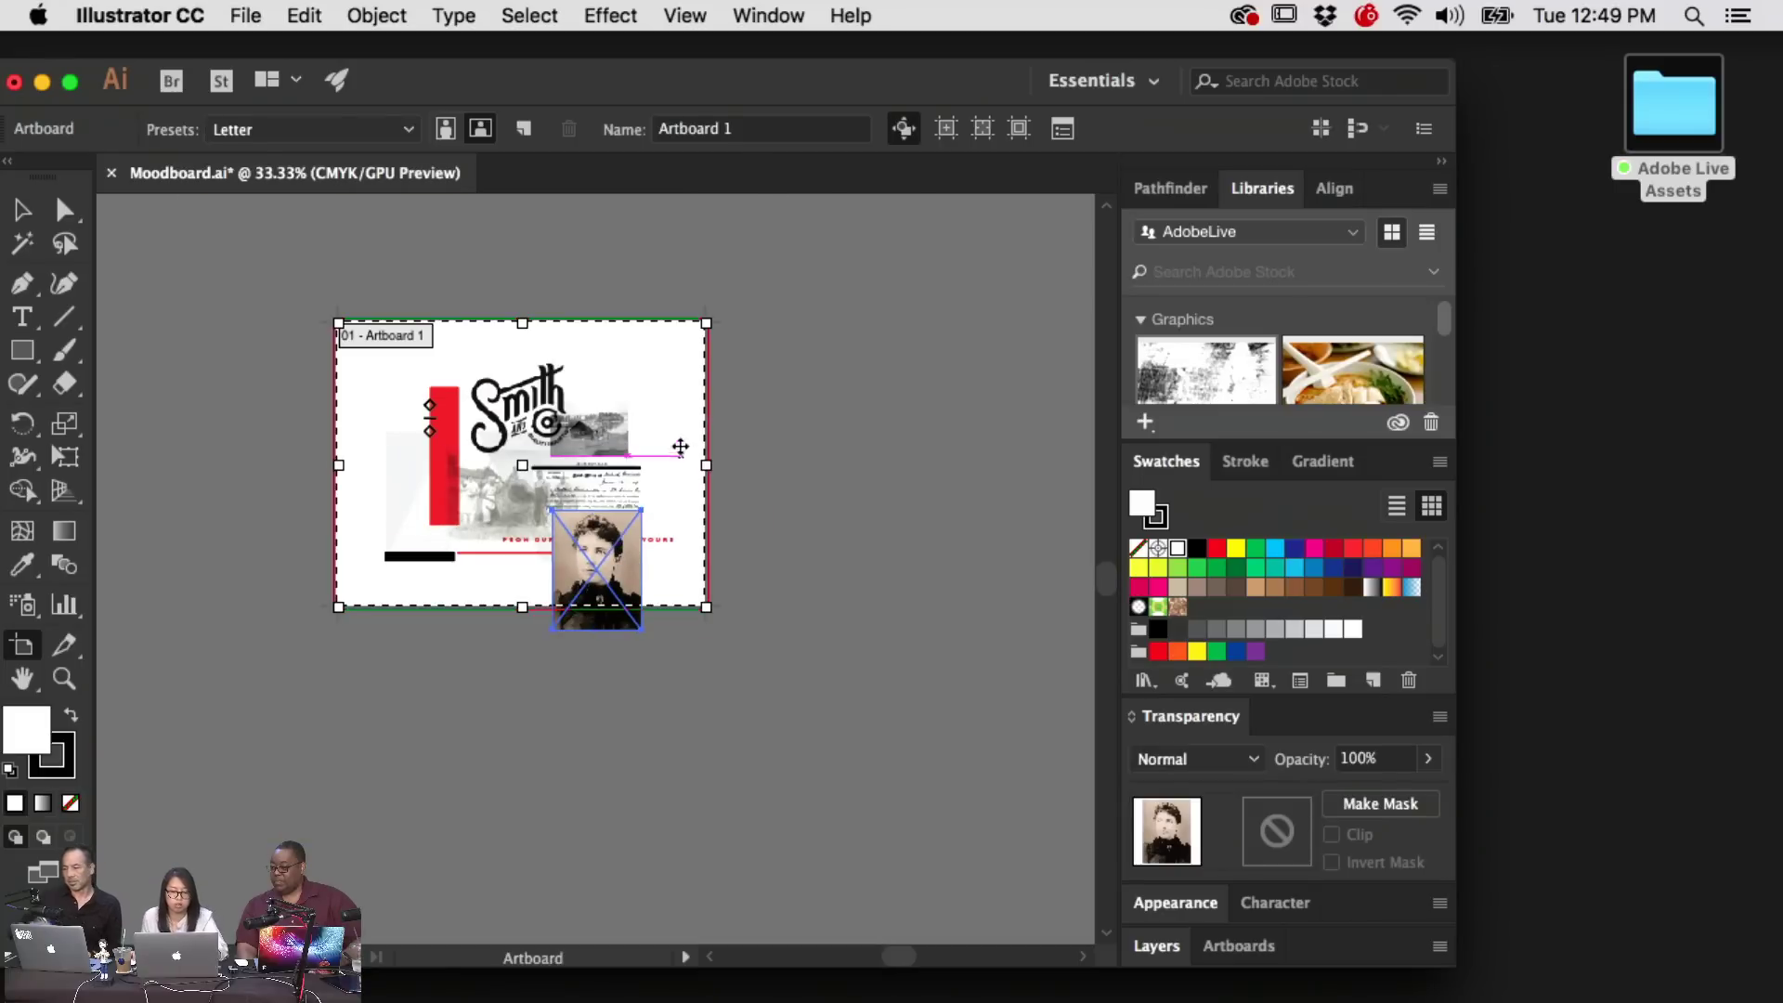
drag(750, 389, 671, 413)
drag(350, 370, 766, 370)
key(c)
key(super+z)
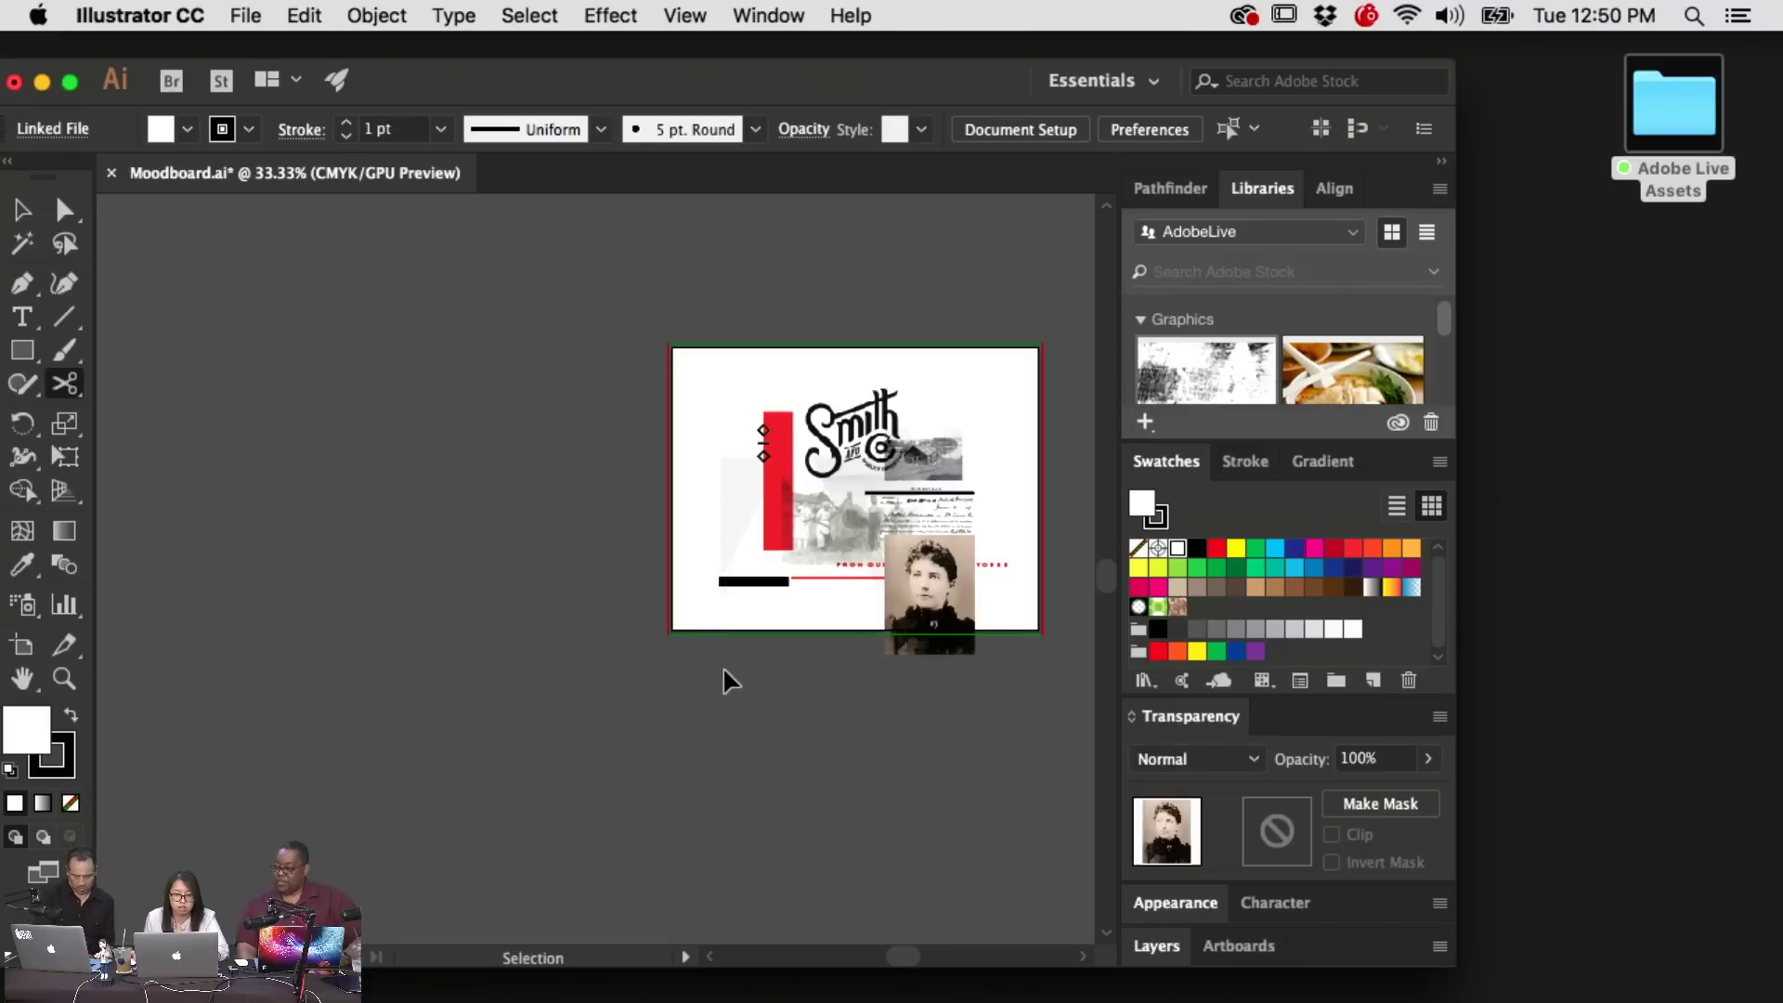
key(super+z)
Duplicate Artboard 1 with all its artwork directly to the right of the original
click(23, 644)
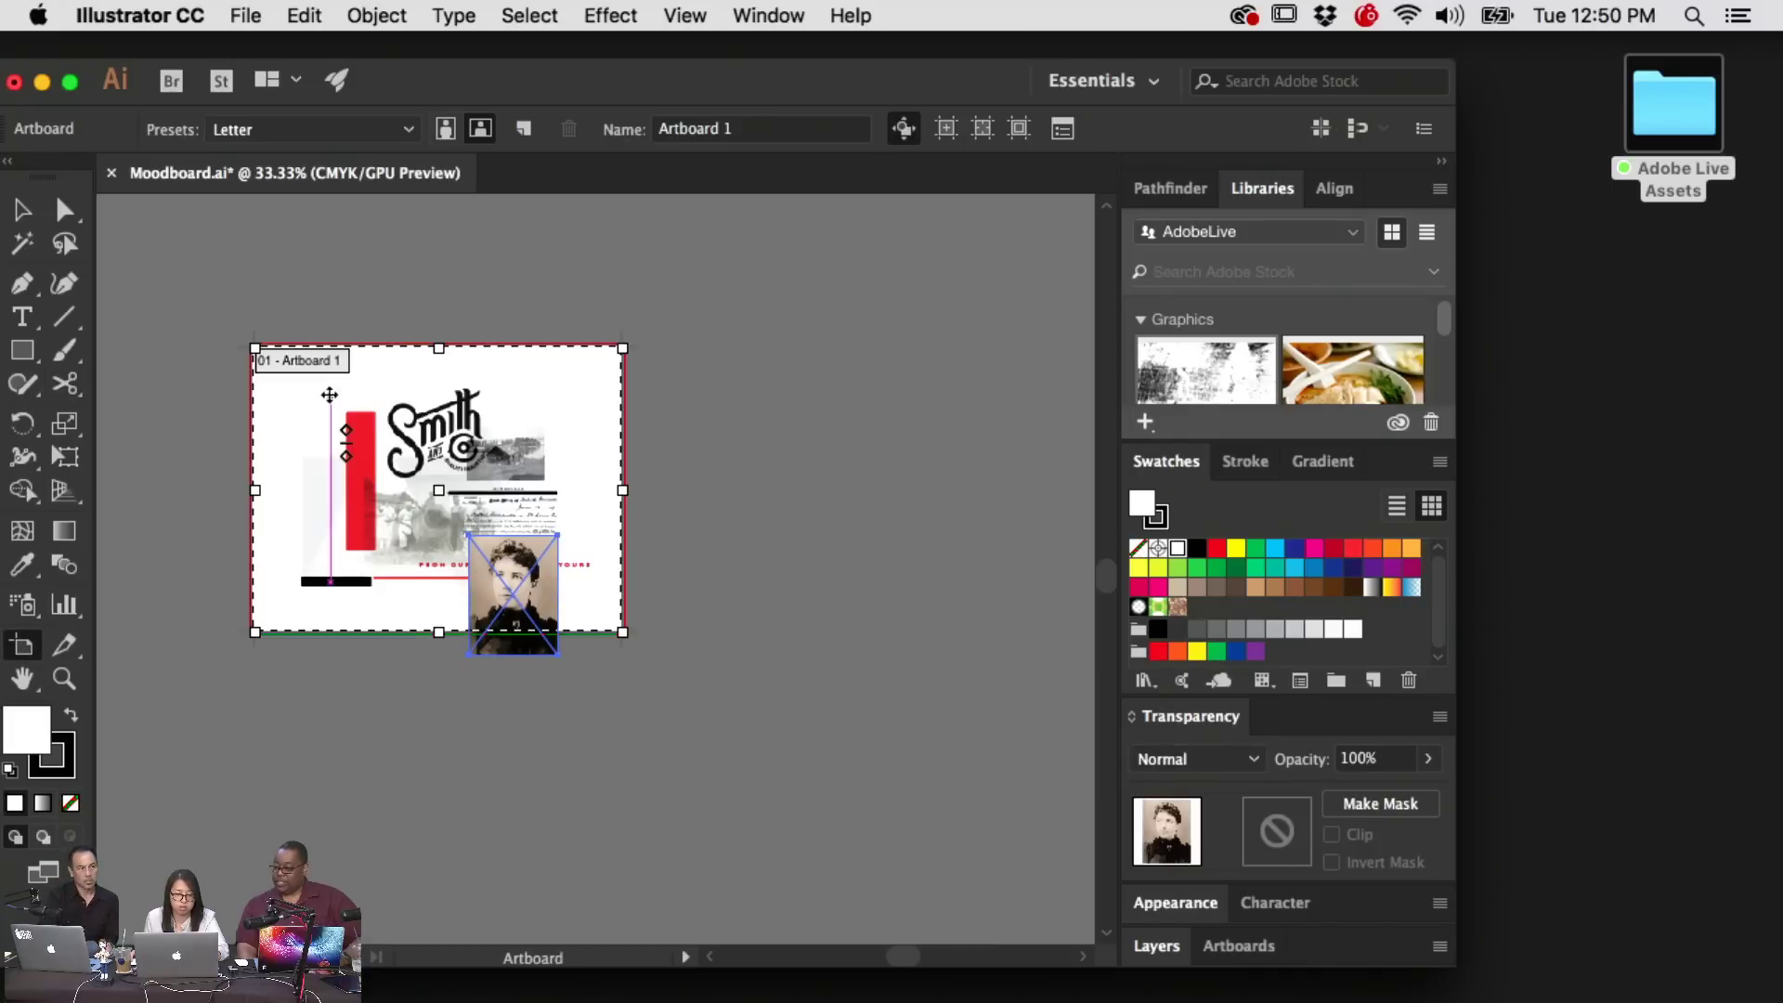
drag(309, 400, 716, 398)
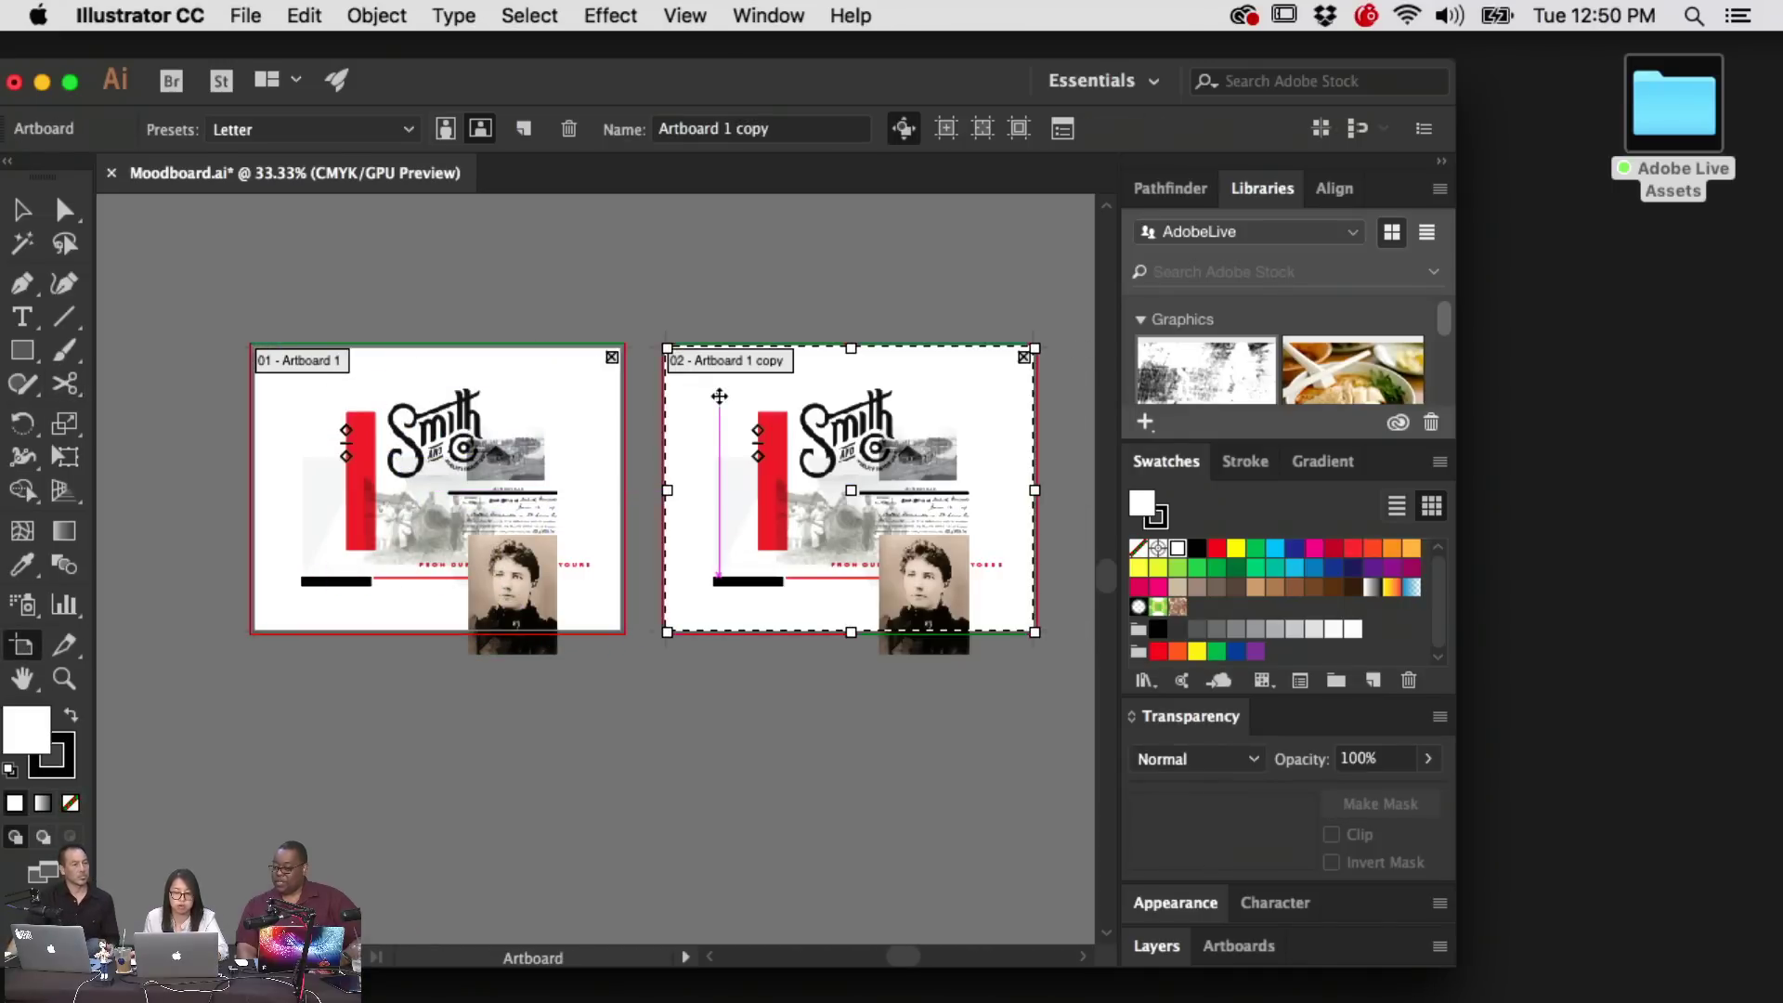
key(v)
drag(649, 291, 706, 399)
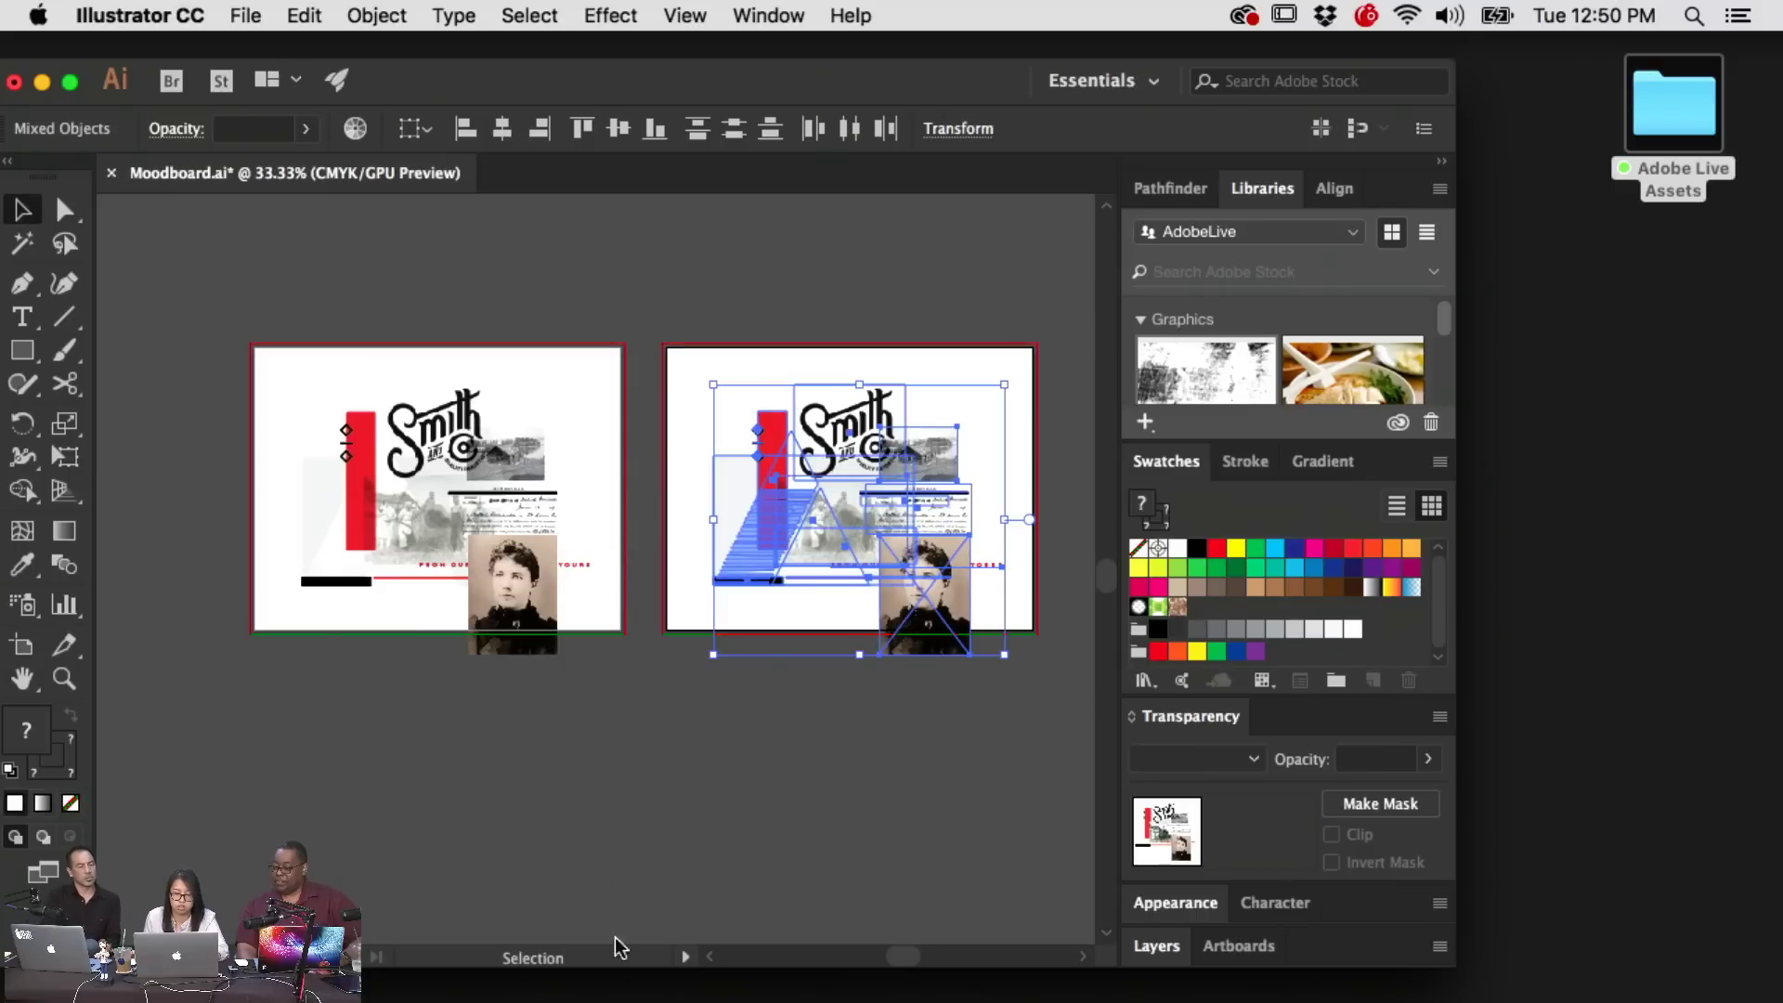
click(641, 706)
Delete the Laura Ingalls Wilder portrait from the original artboard, keeping the one on the copy
click(534, 590)
key(Delete)
key(super+equal)
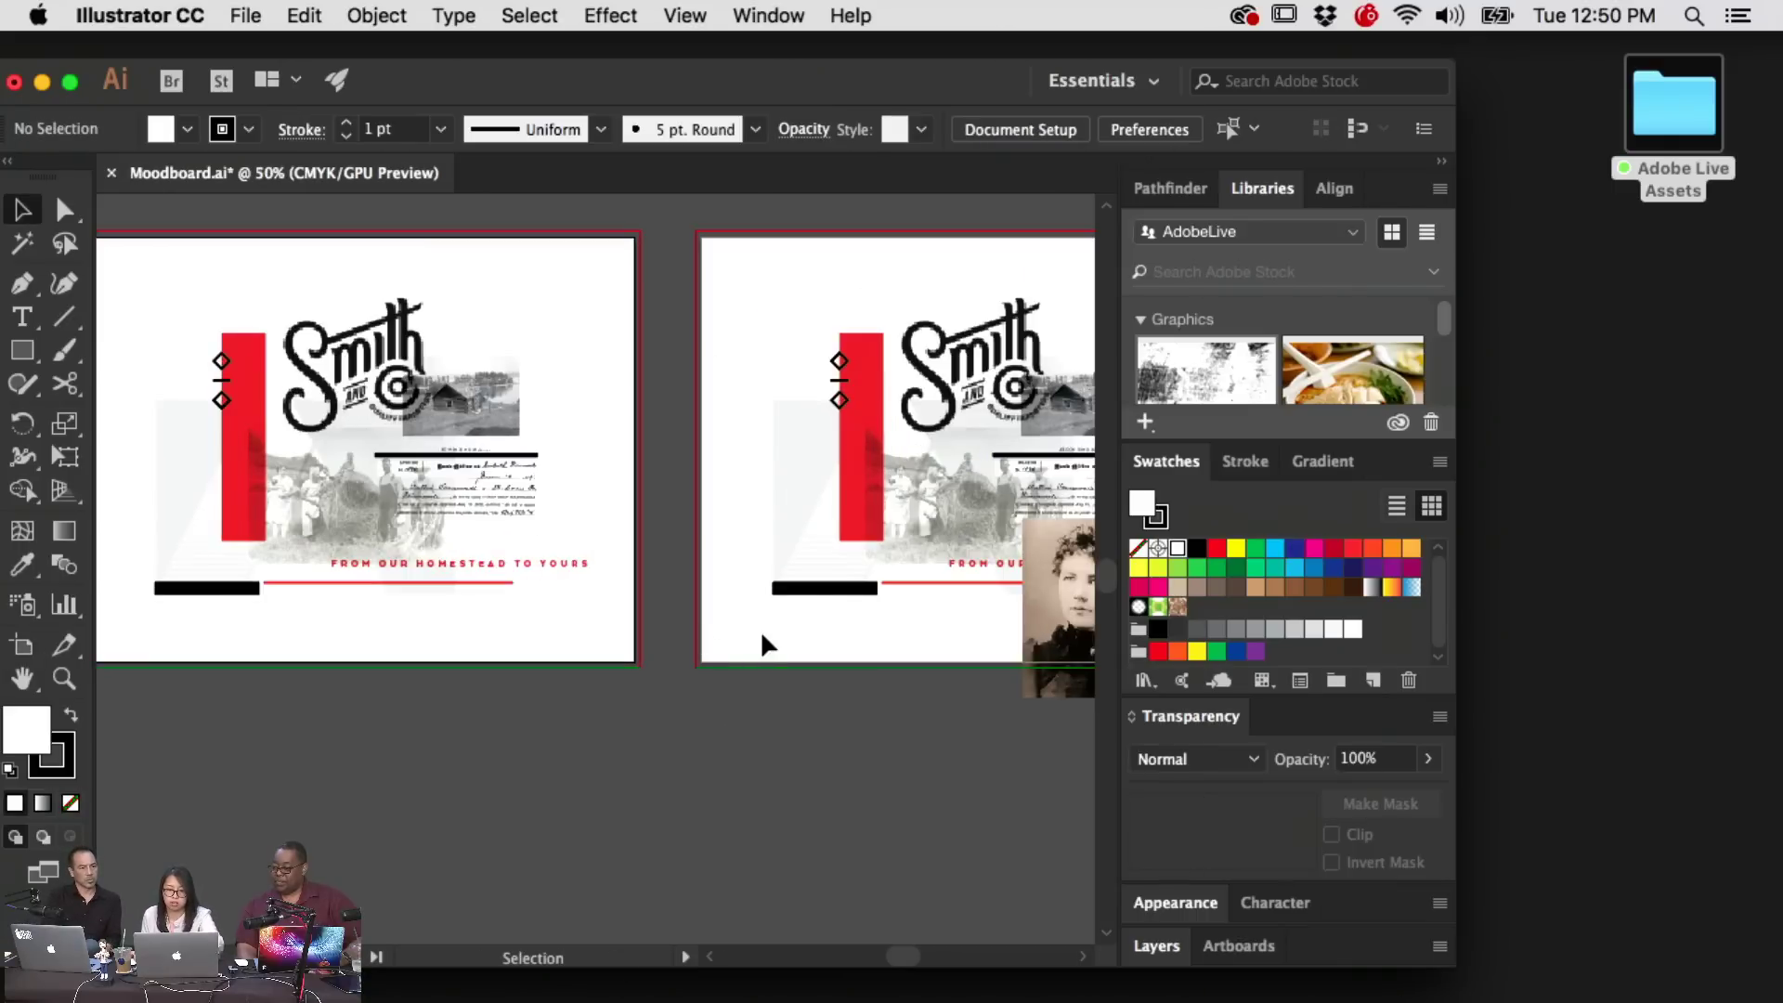
Delete all the copied artwork except the portrait from the duplicated artboard, and move the portrait to the middle of the artboard
scroll(697, 645, right, 5)
drag(664, 740, 733, 739)
key(Delete)
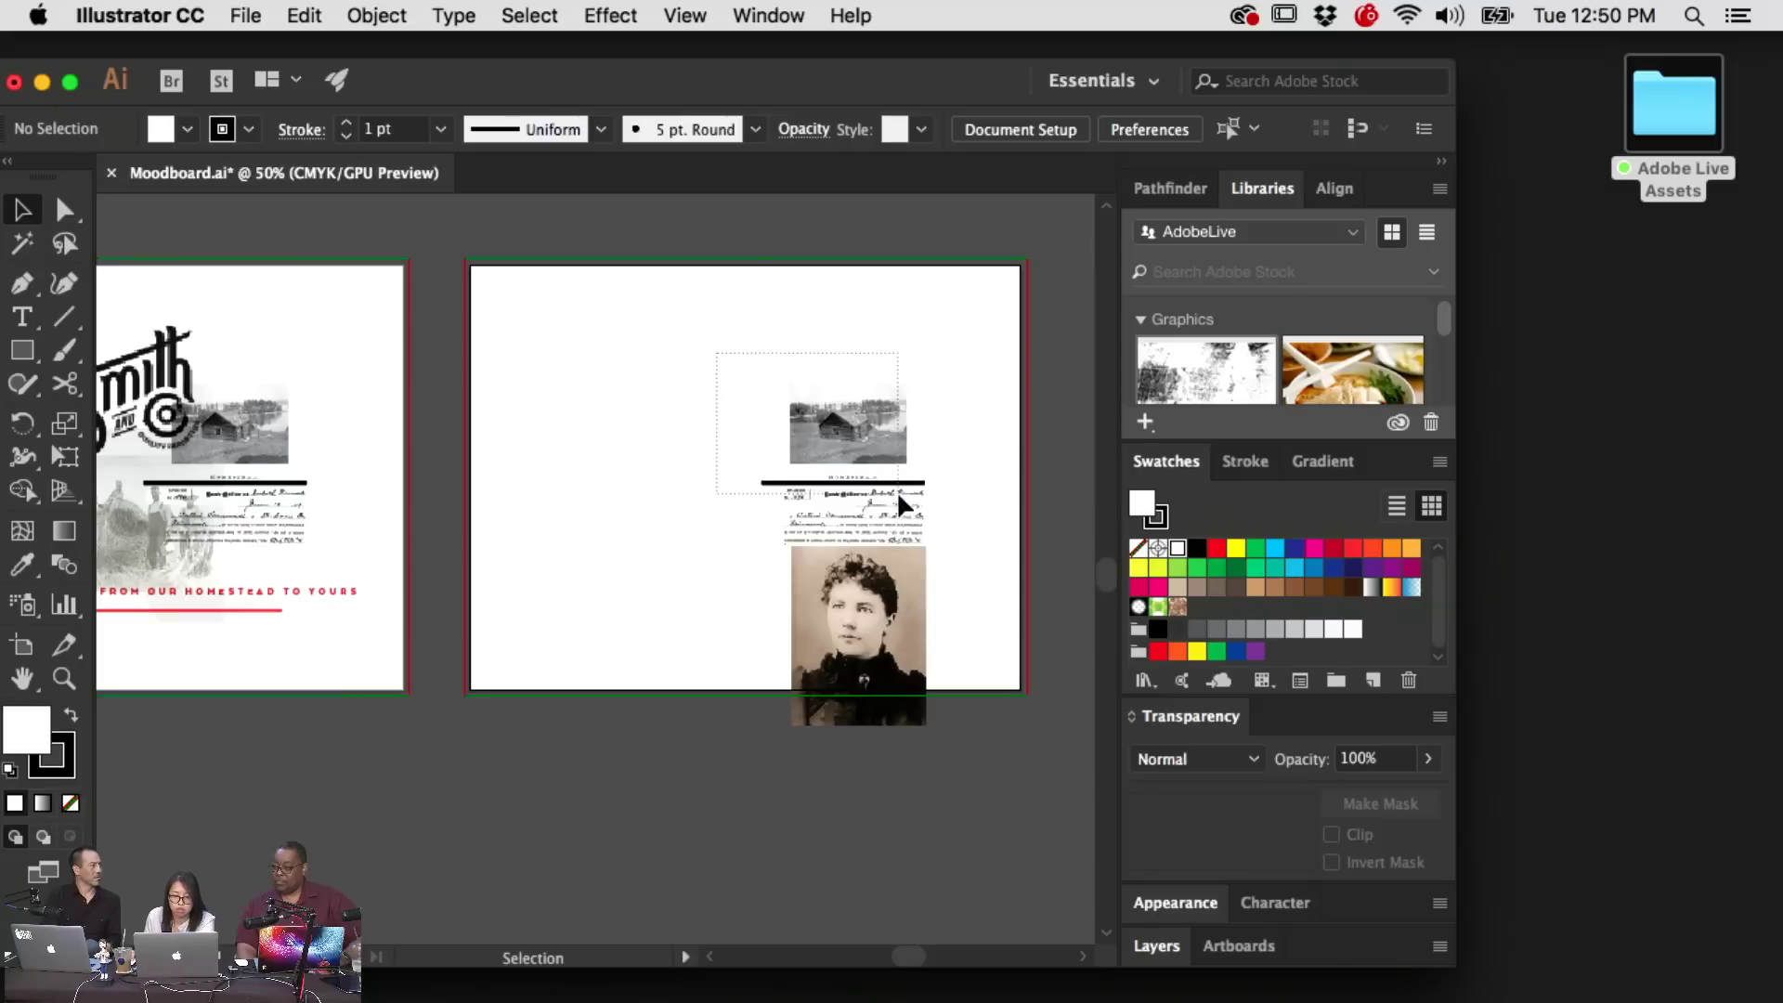
drag(900, 504, 935, 517)
key(Delete)
drag(863, 638, 693, 485)
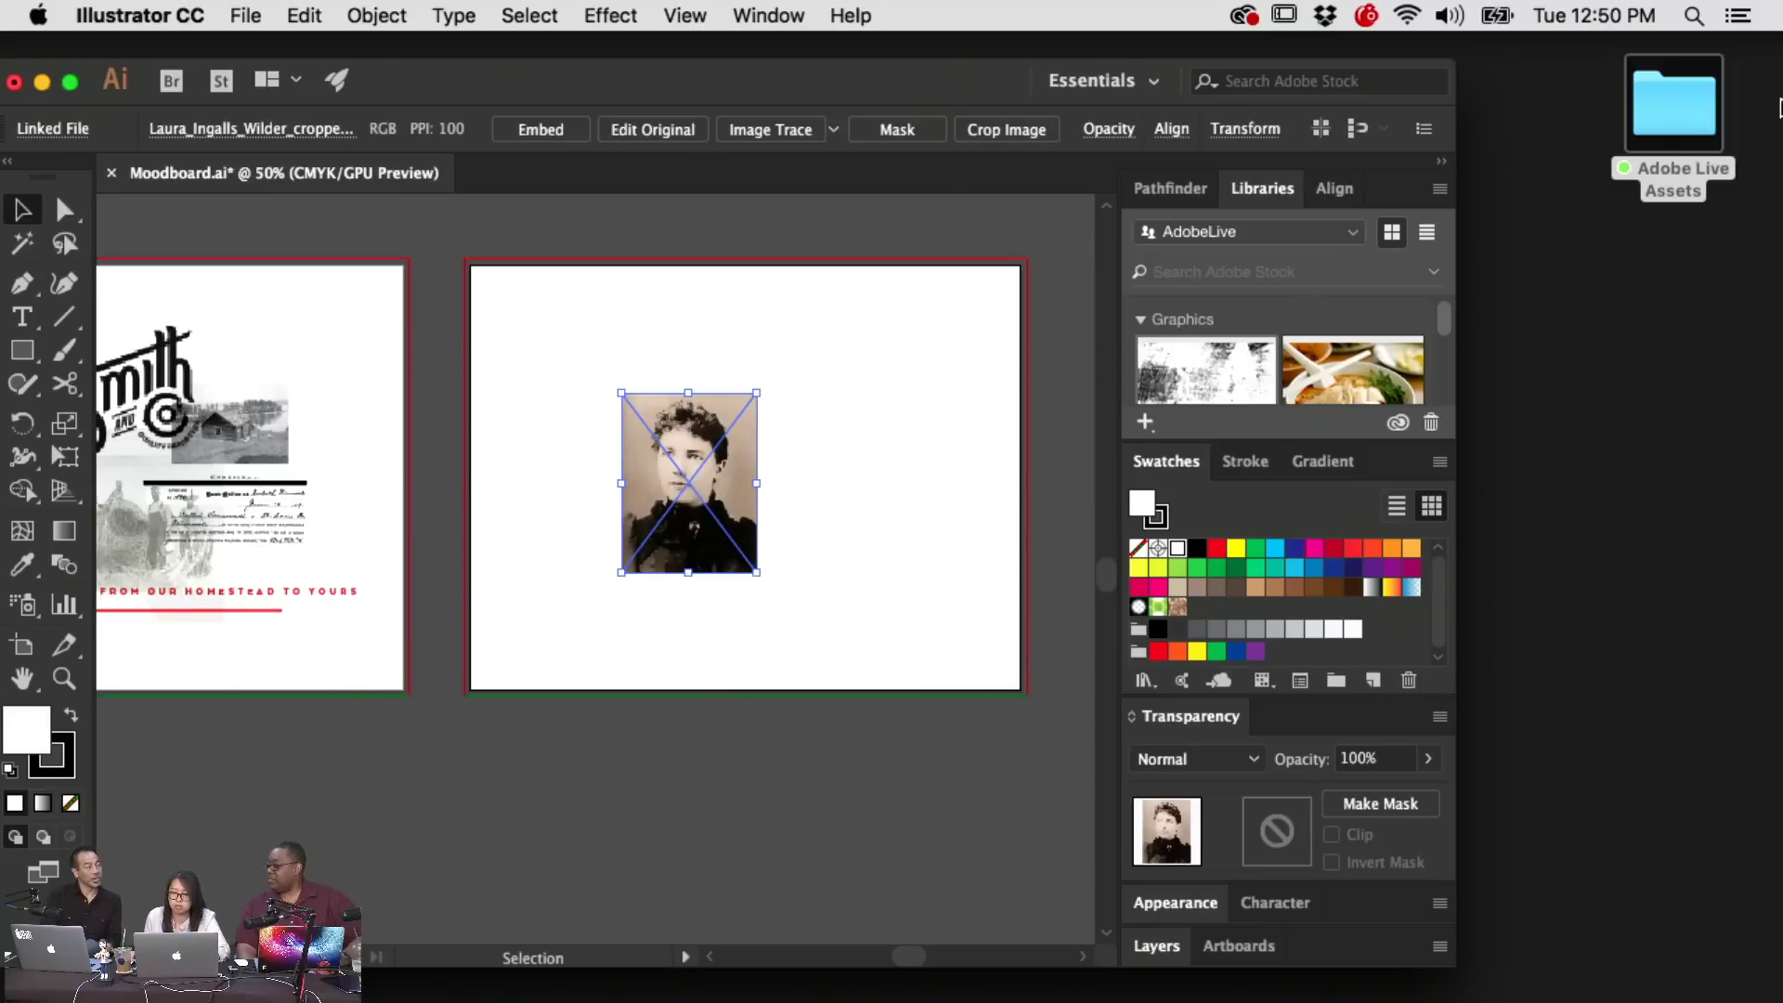
Open the Adobe Live Assets folder on the desktop and go to its 3_Inspiration Set folder
click(1676, 109)
double_click(1676, 110)
click(853, 223)
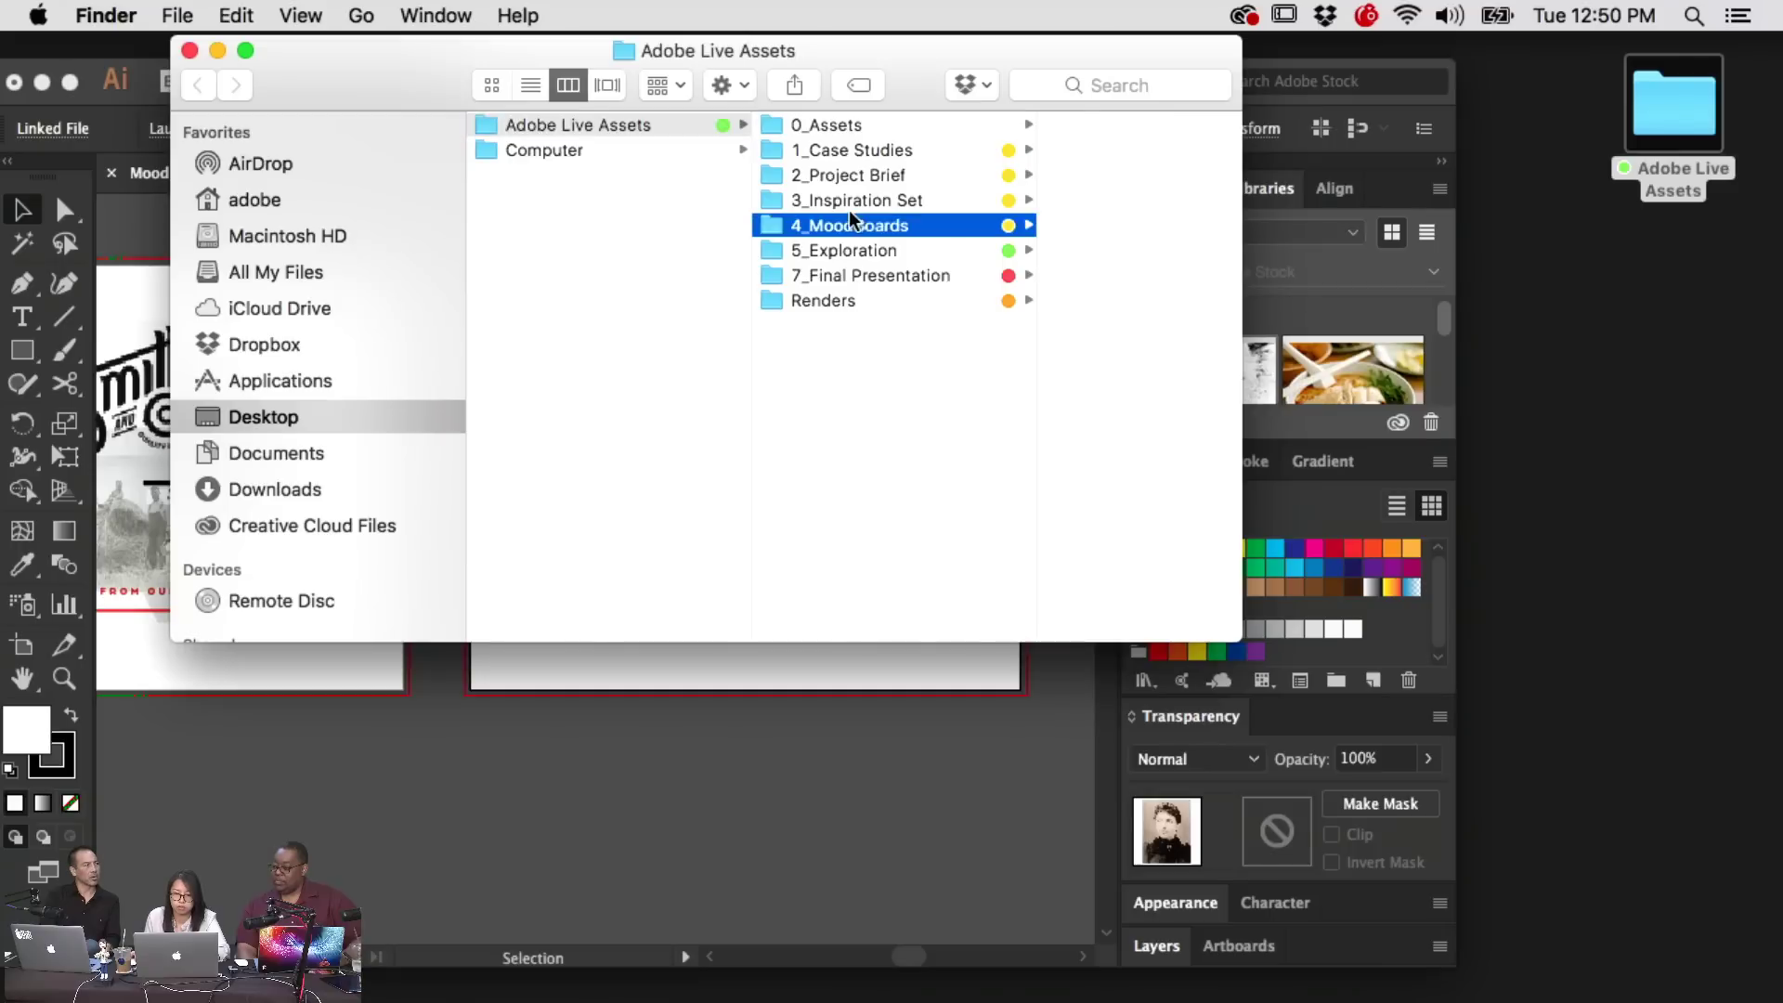
click(799, 250)
click(1020, 130)
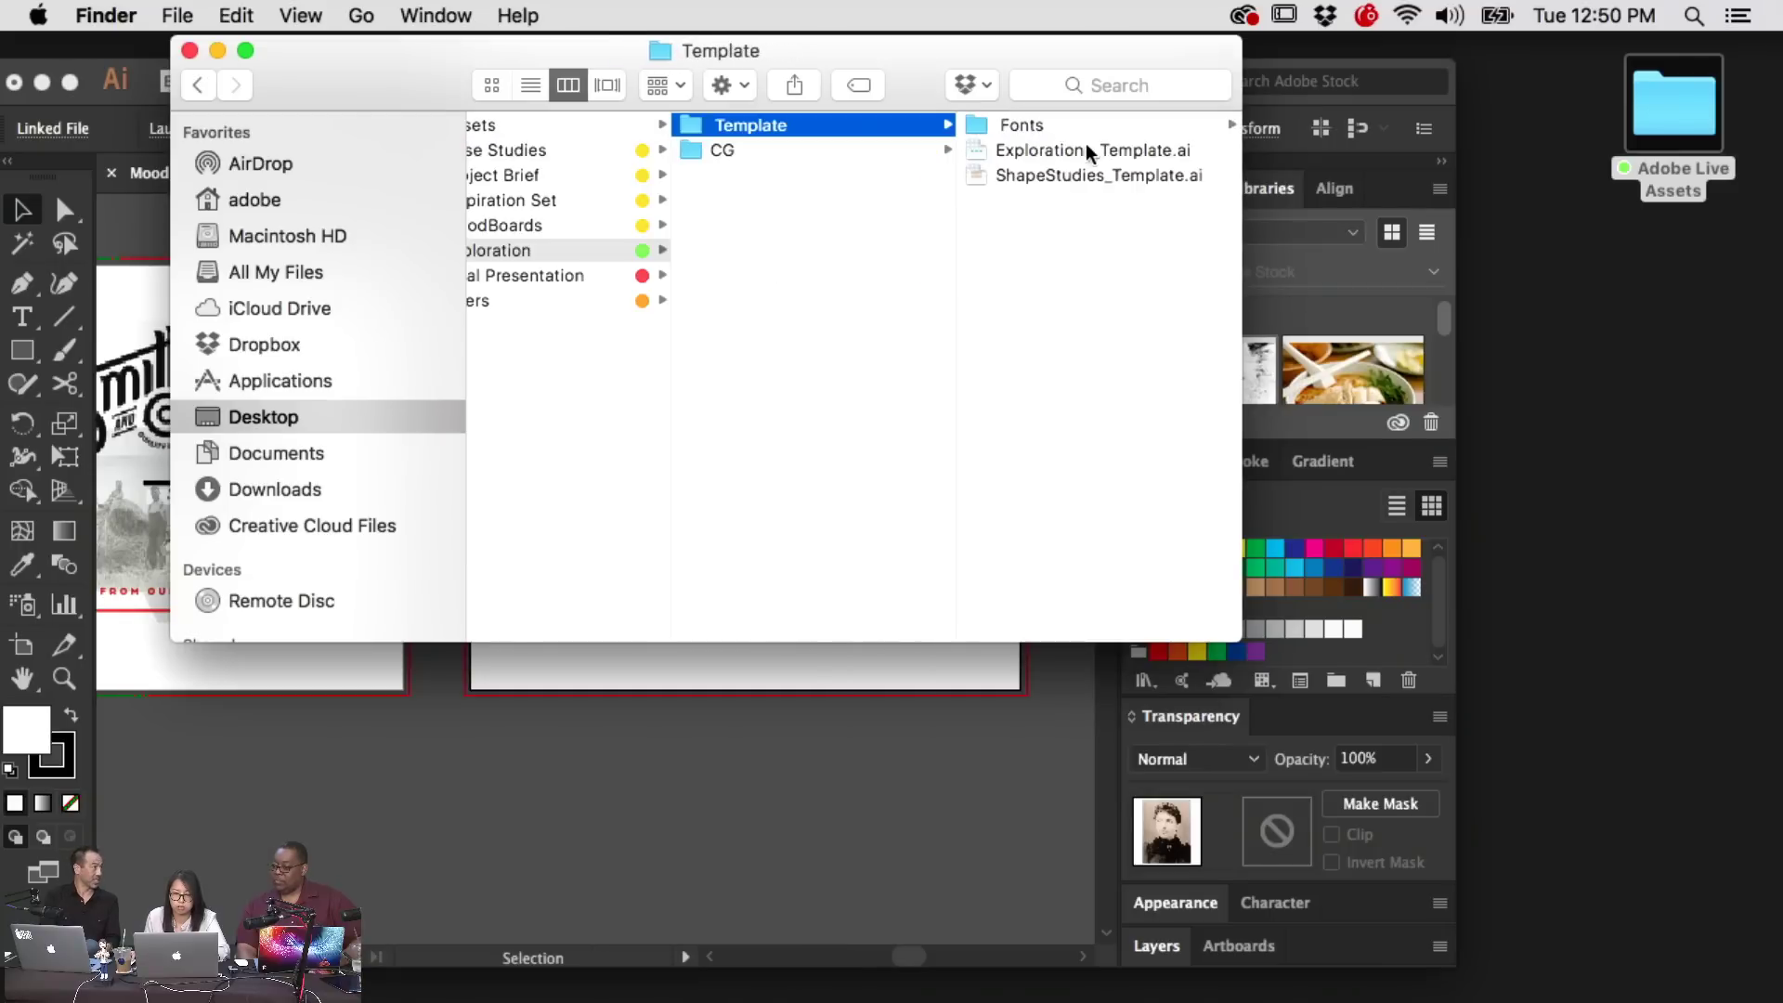
click(575, 199)
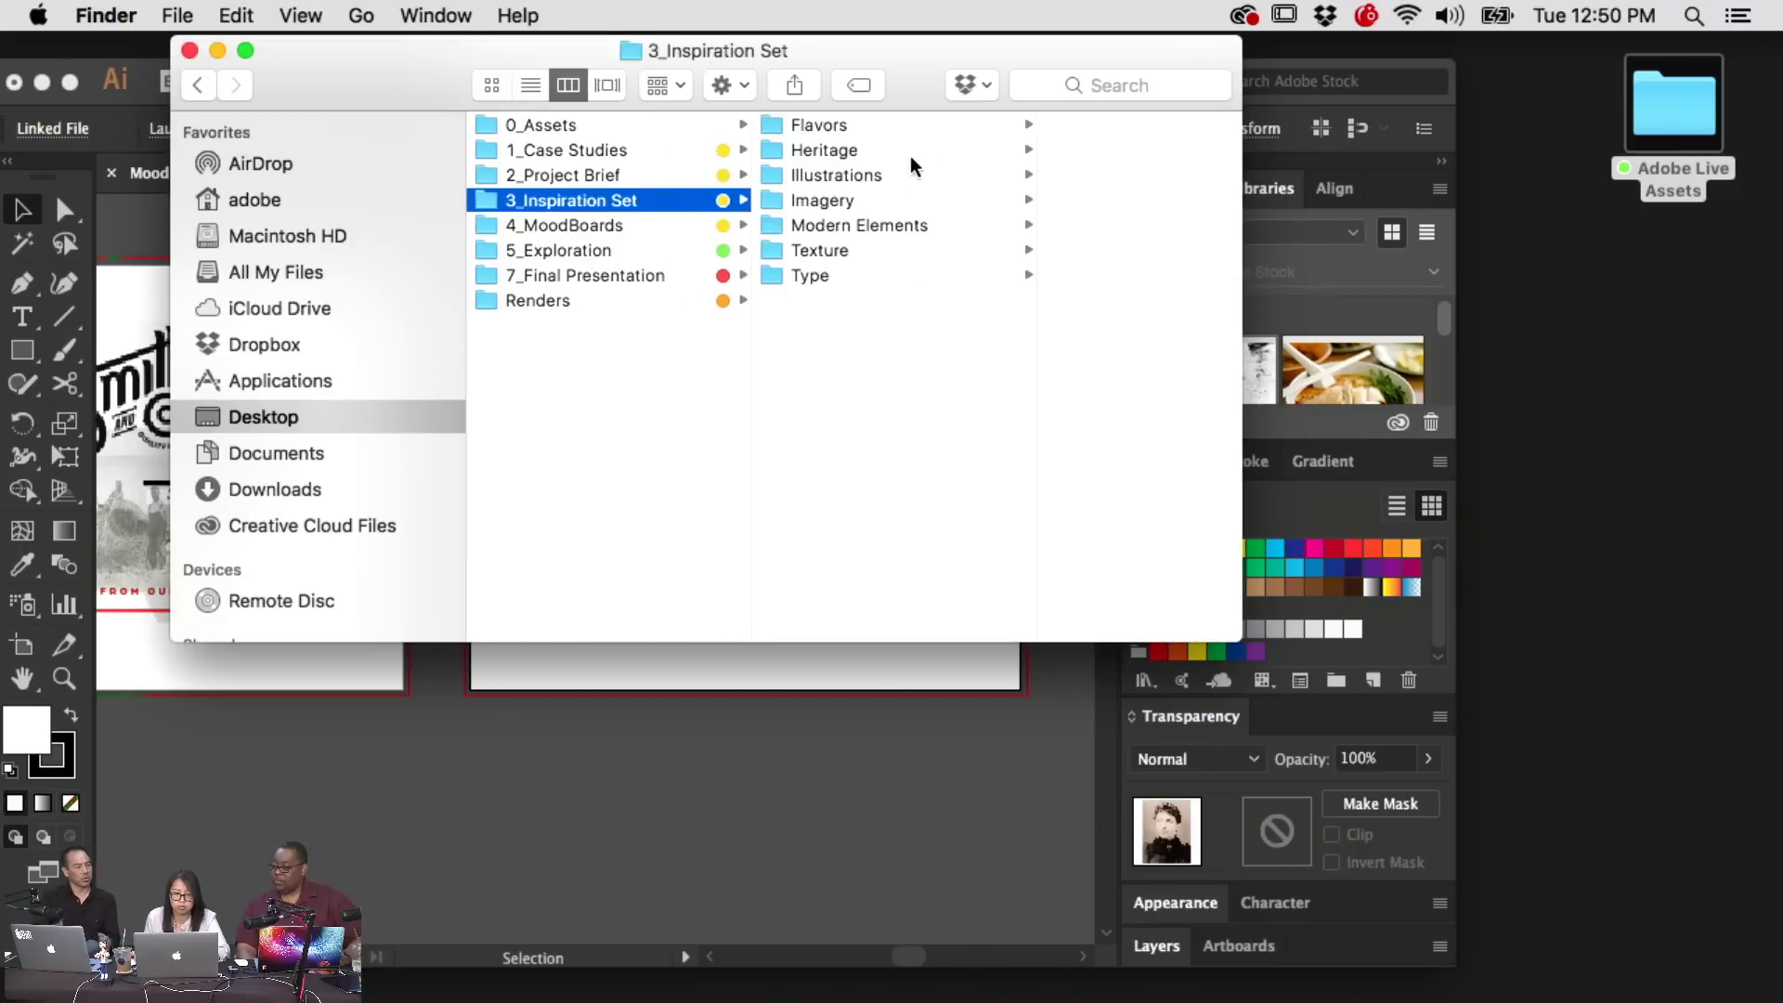
Browse the Heritage, Illustrations and Imagery inspiration folders, and open the Type folder
click(891, 148)
click(892, 177)
click(1061, 130)
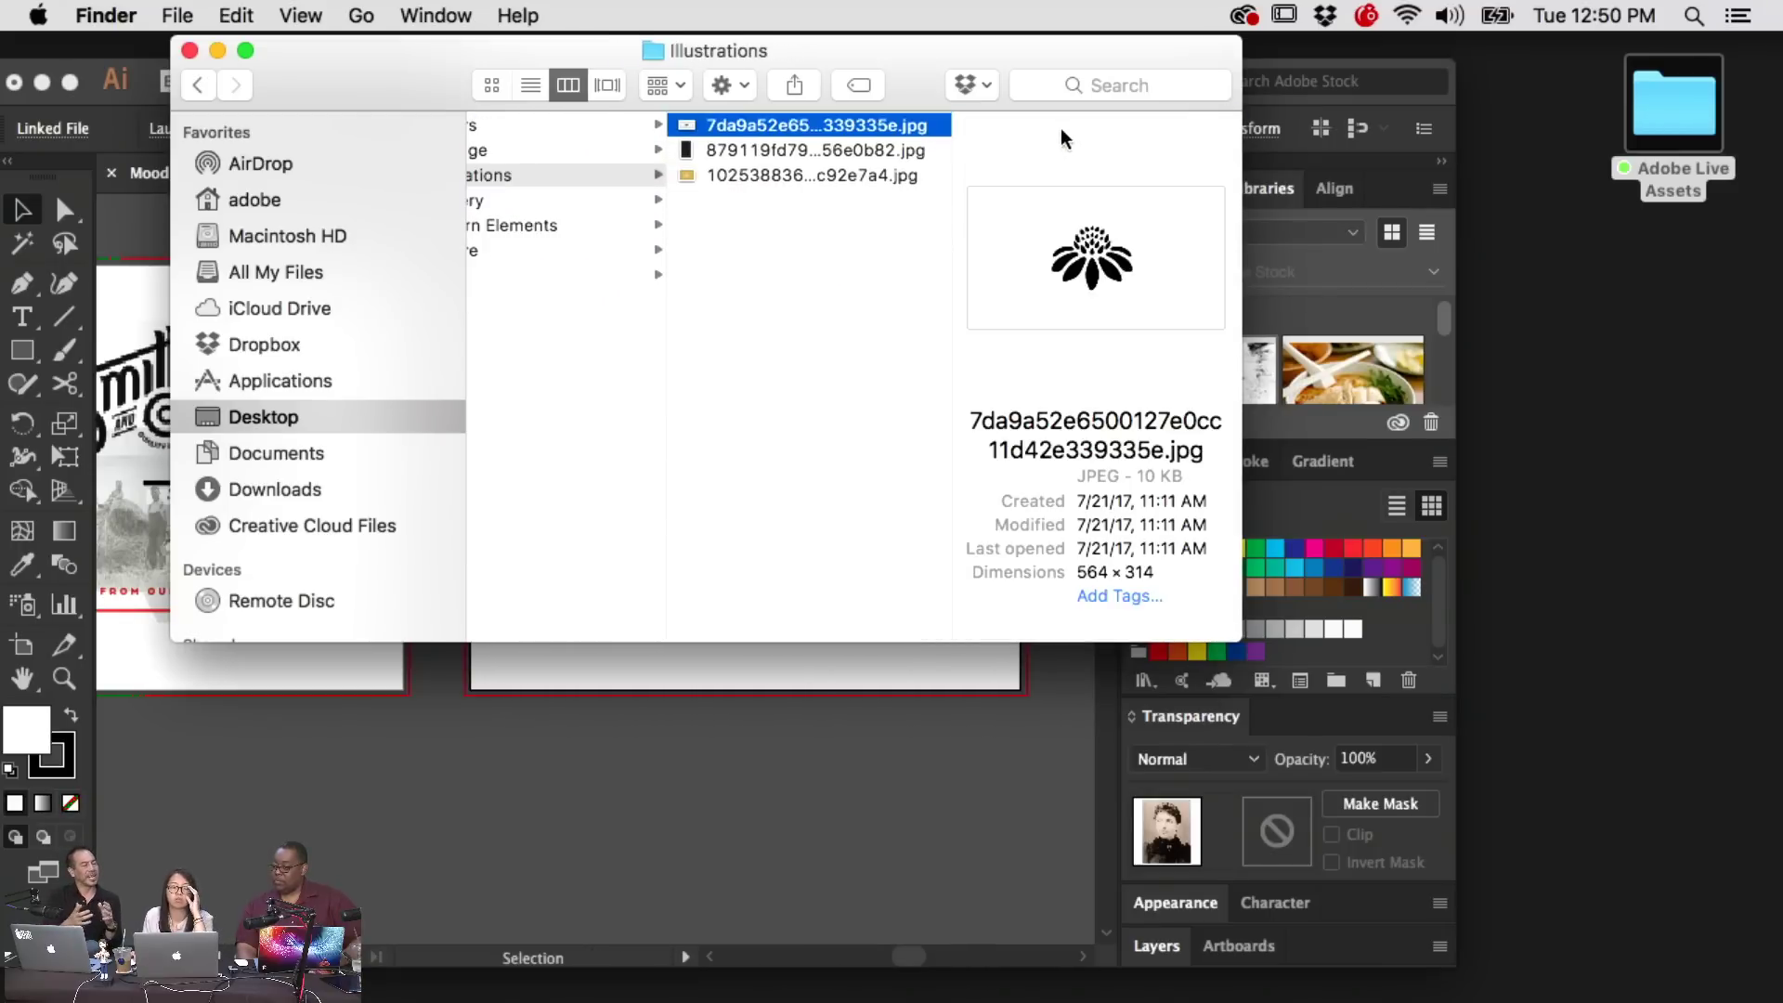
scroll(827, 167, left, 5)
click(844, 197)
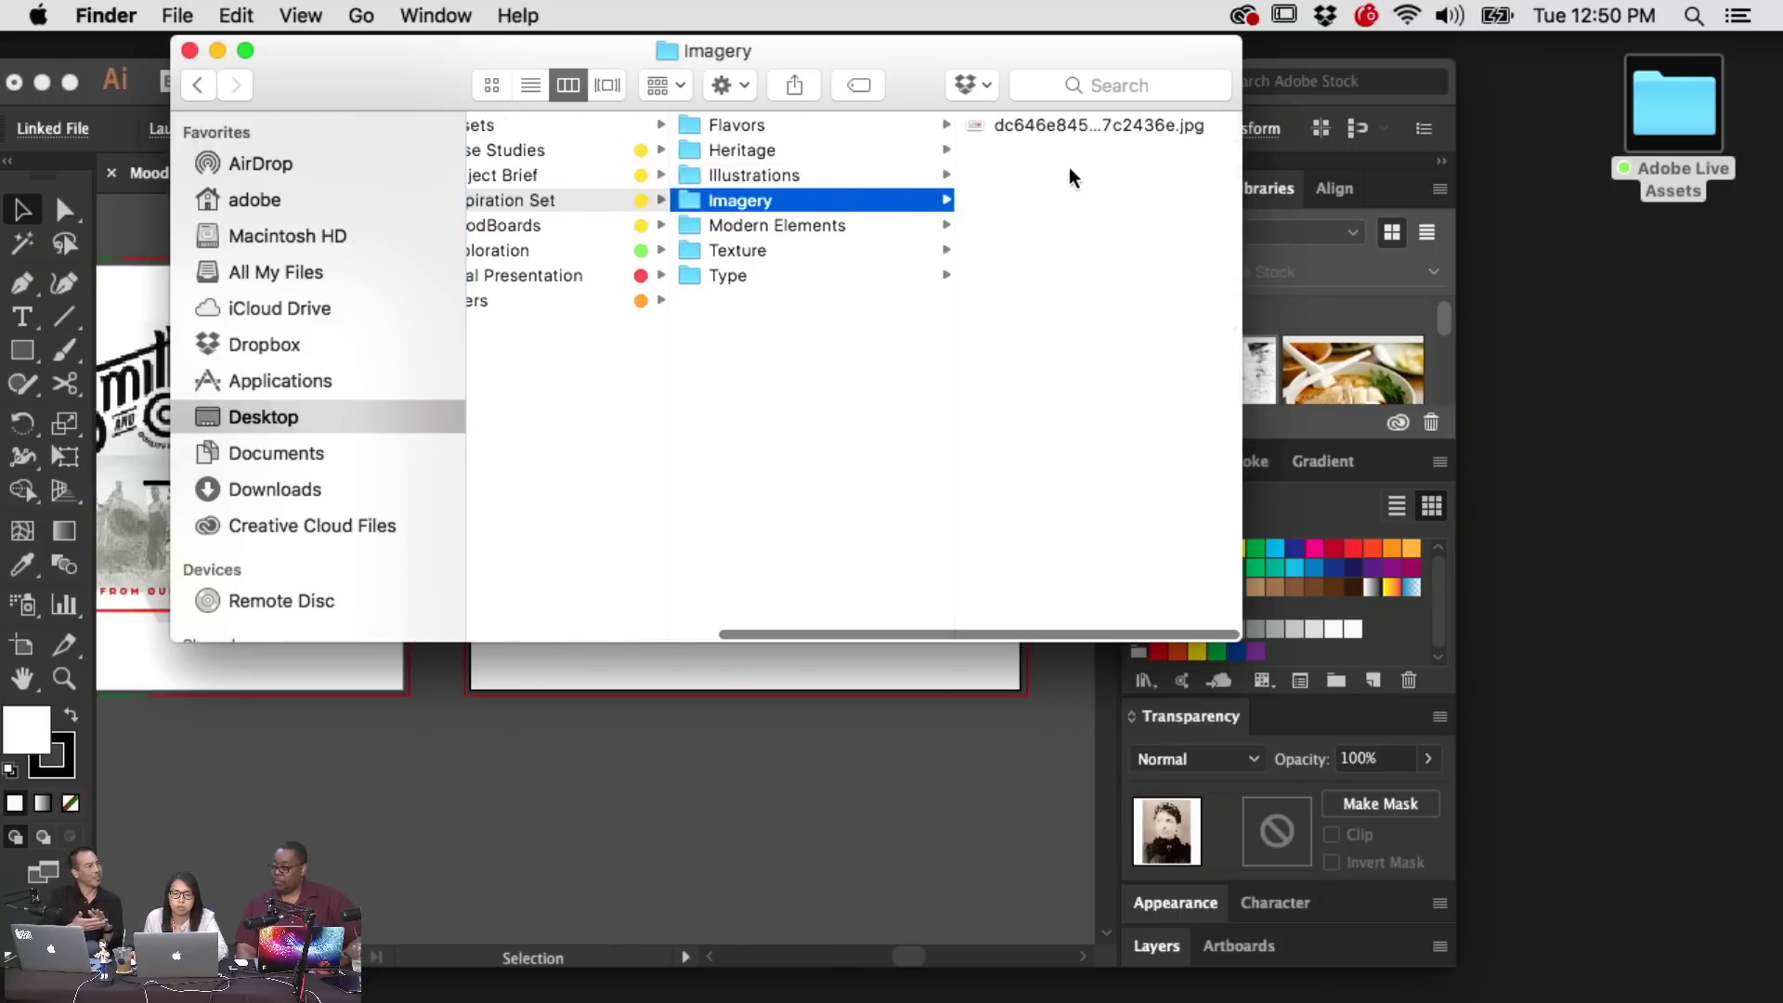
click(734, 276)
click(1059, 124)
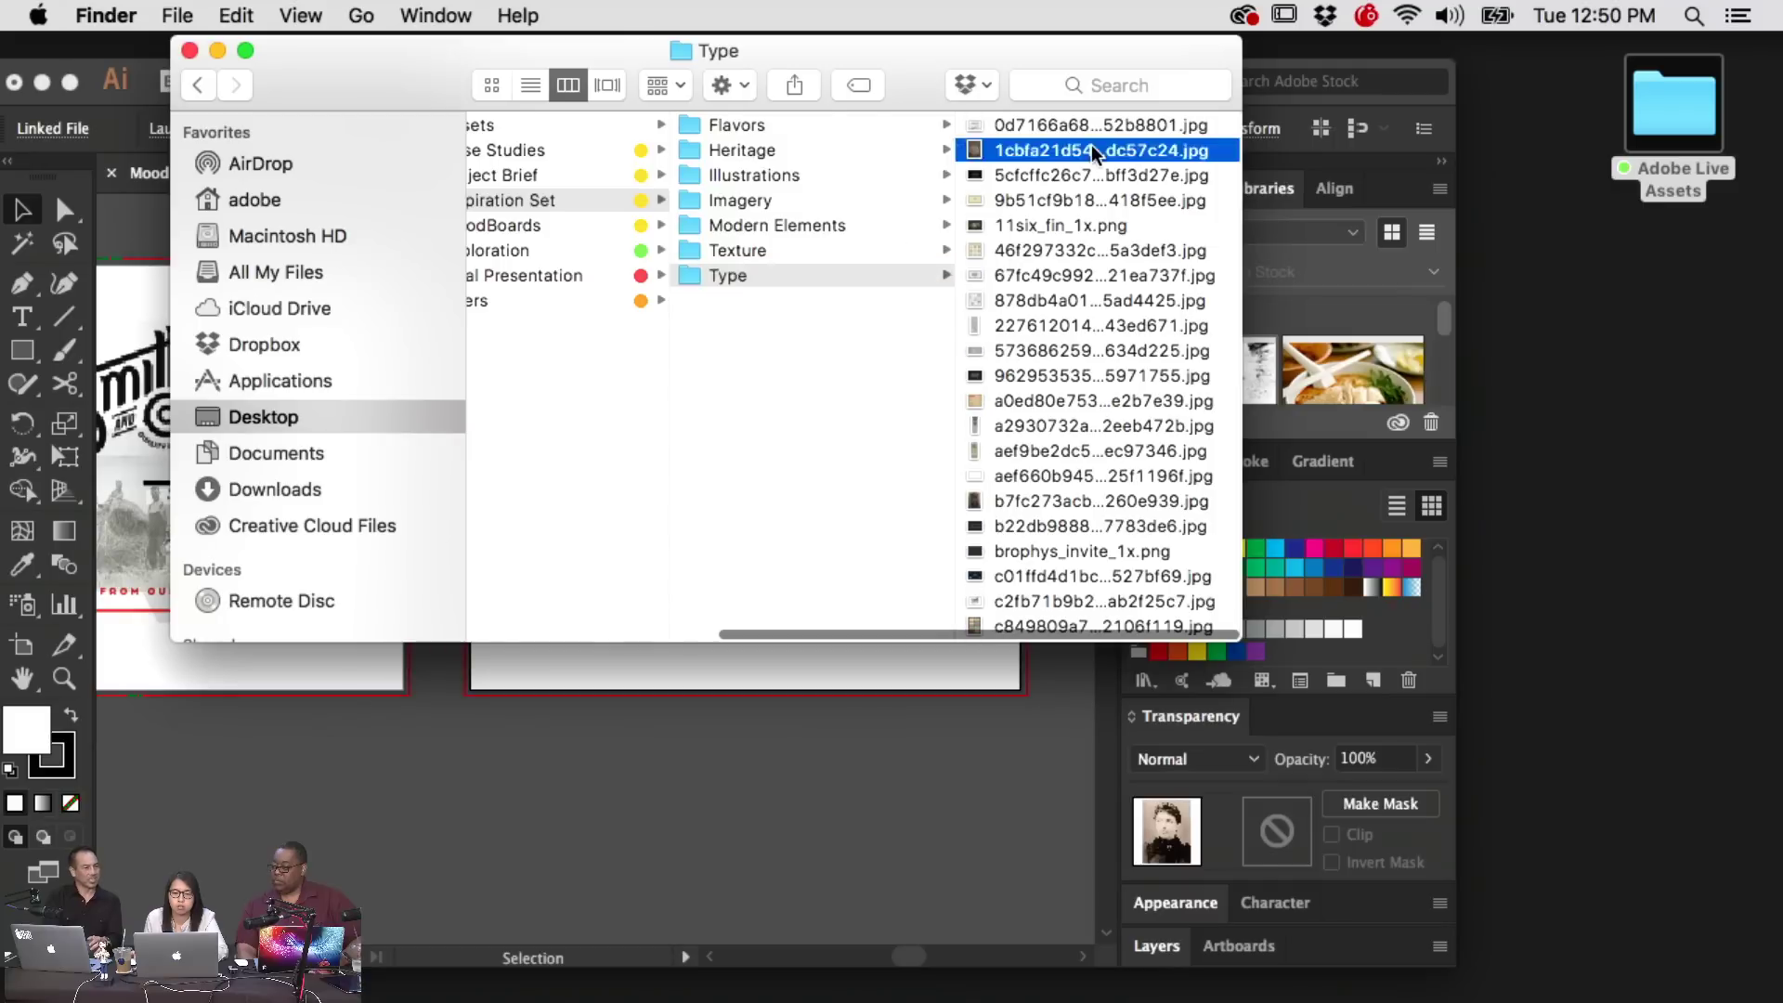
Preview all the images of the Type folder together as thumbnails in an enlarged preview window
key(space)
click(1072, 217)
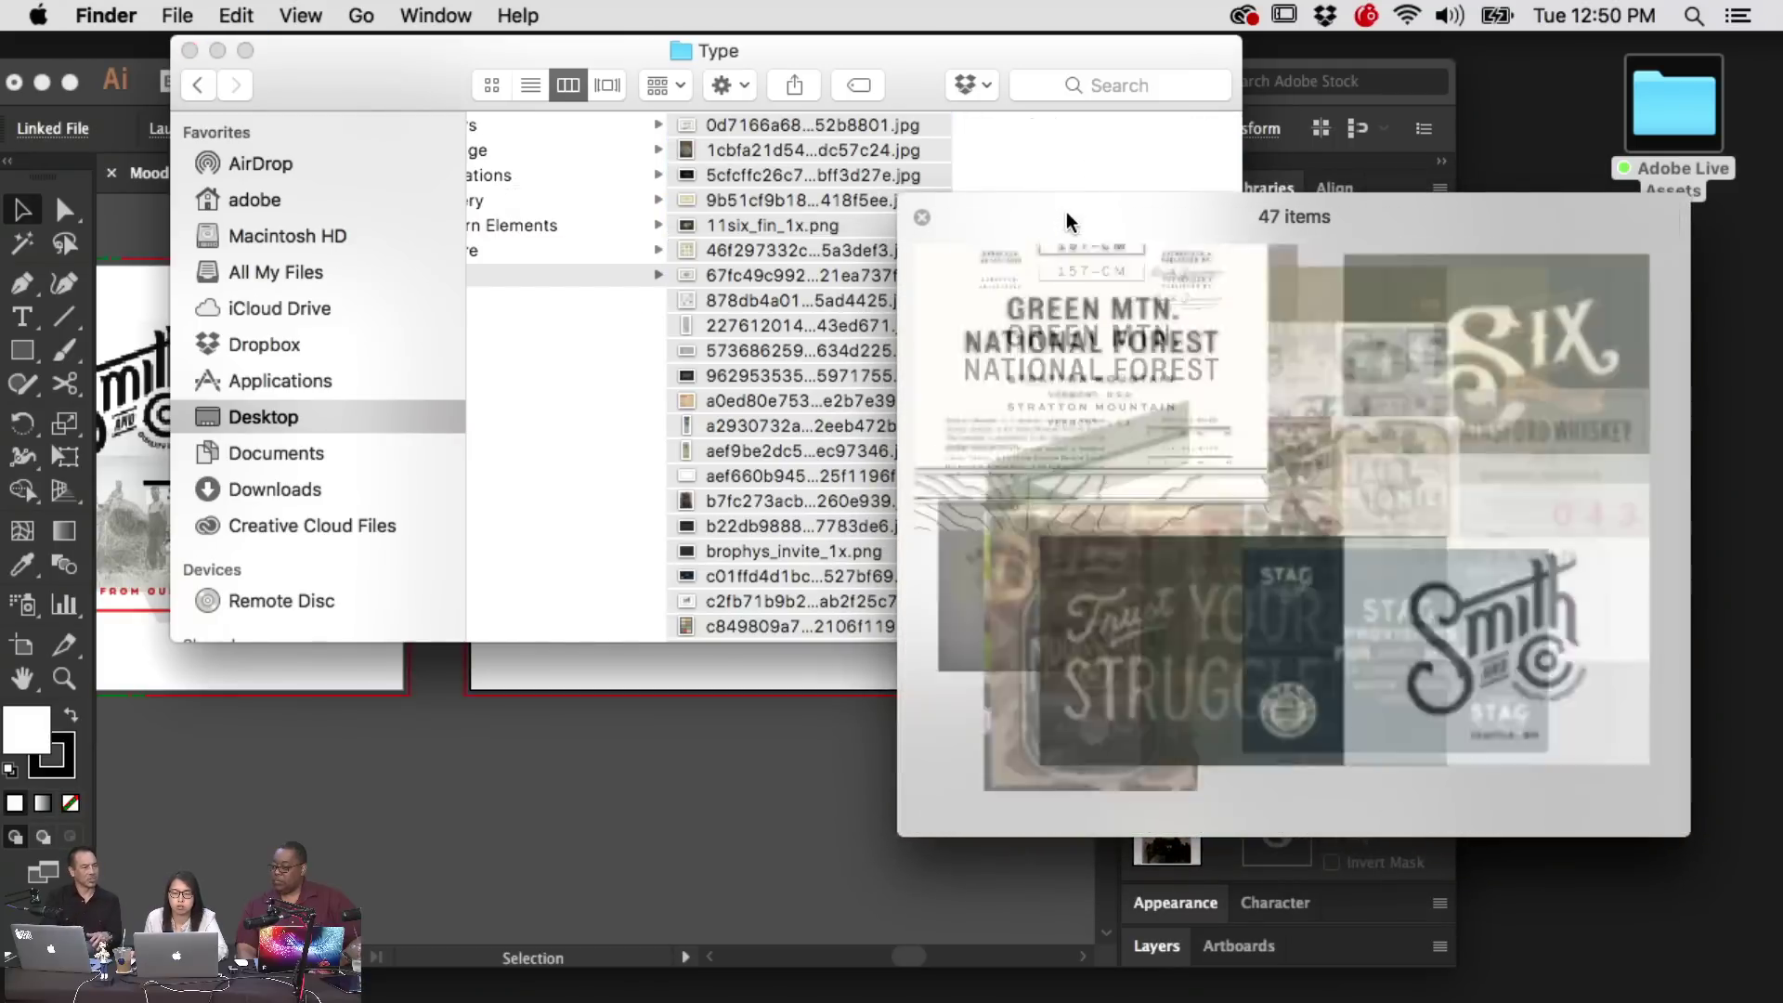
scroll(1525, 459, down, 3)
drag(1374, 211, 700, 72)
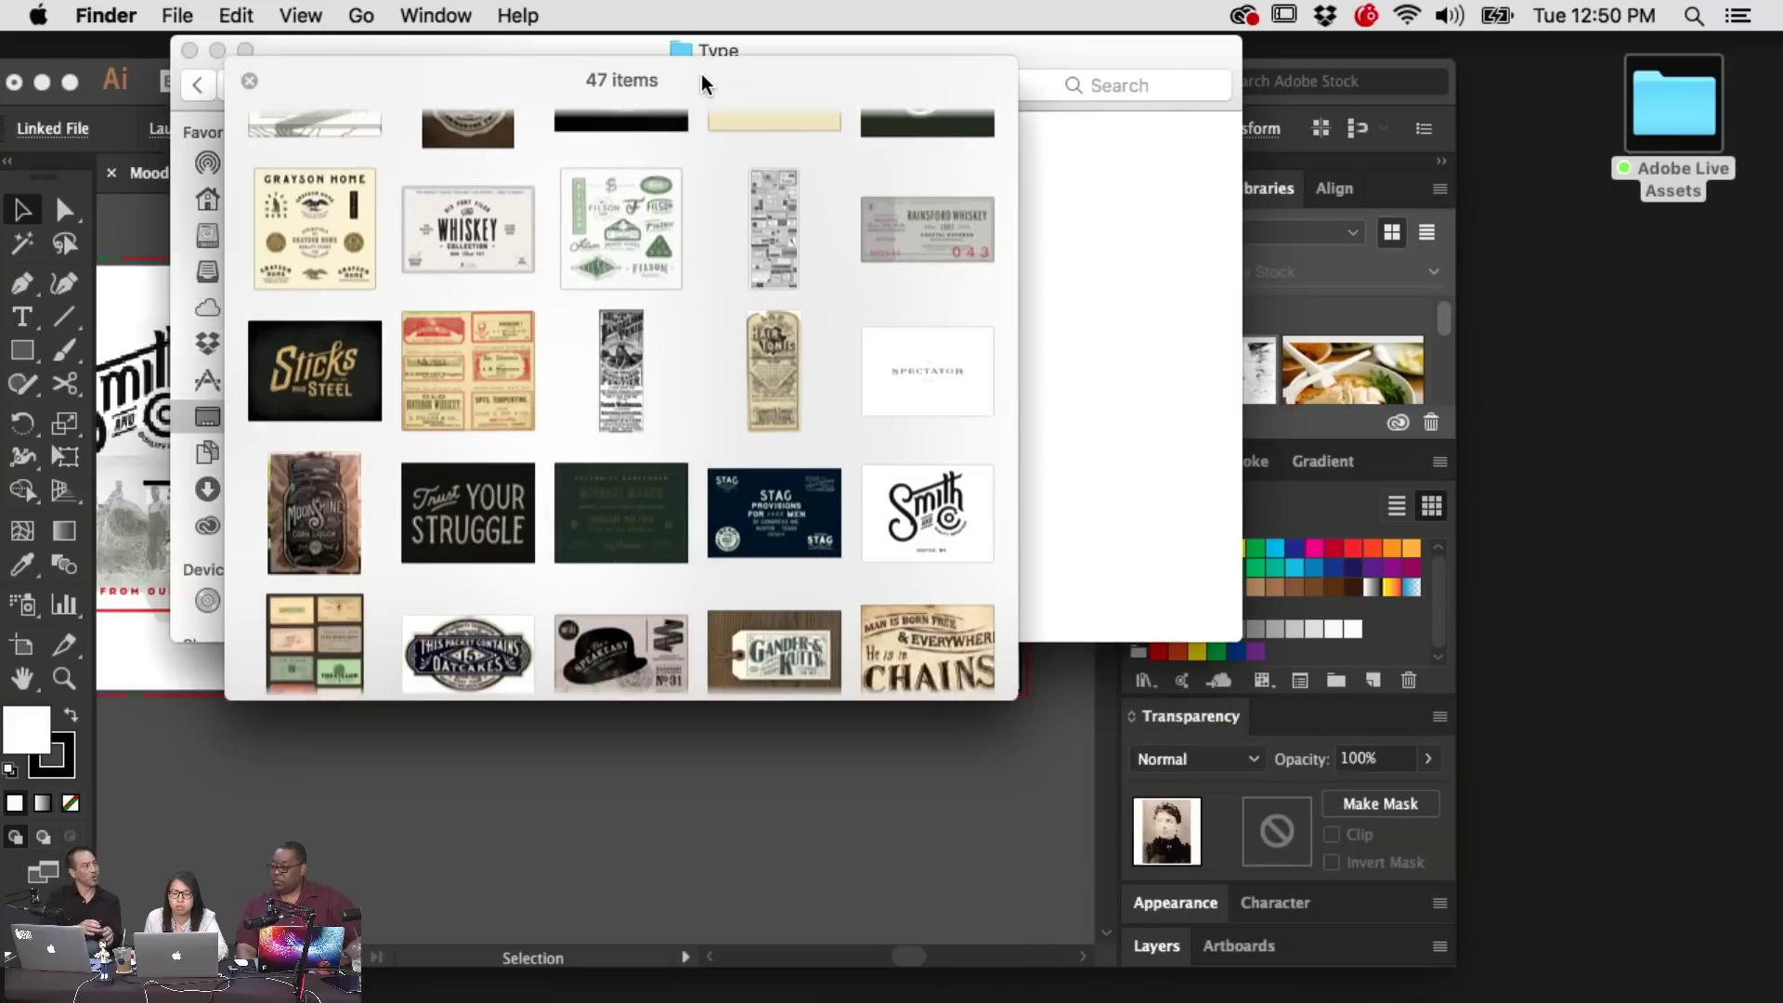
drag(1117, 762, 1428, 905)
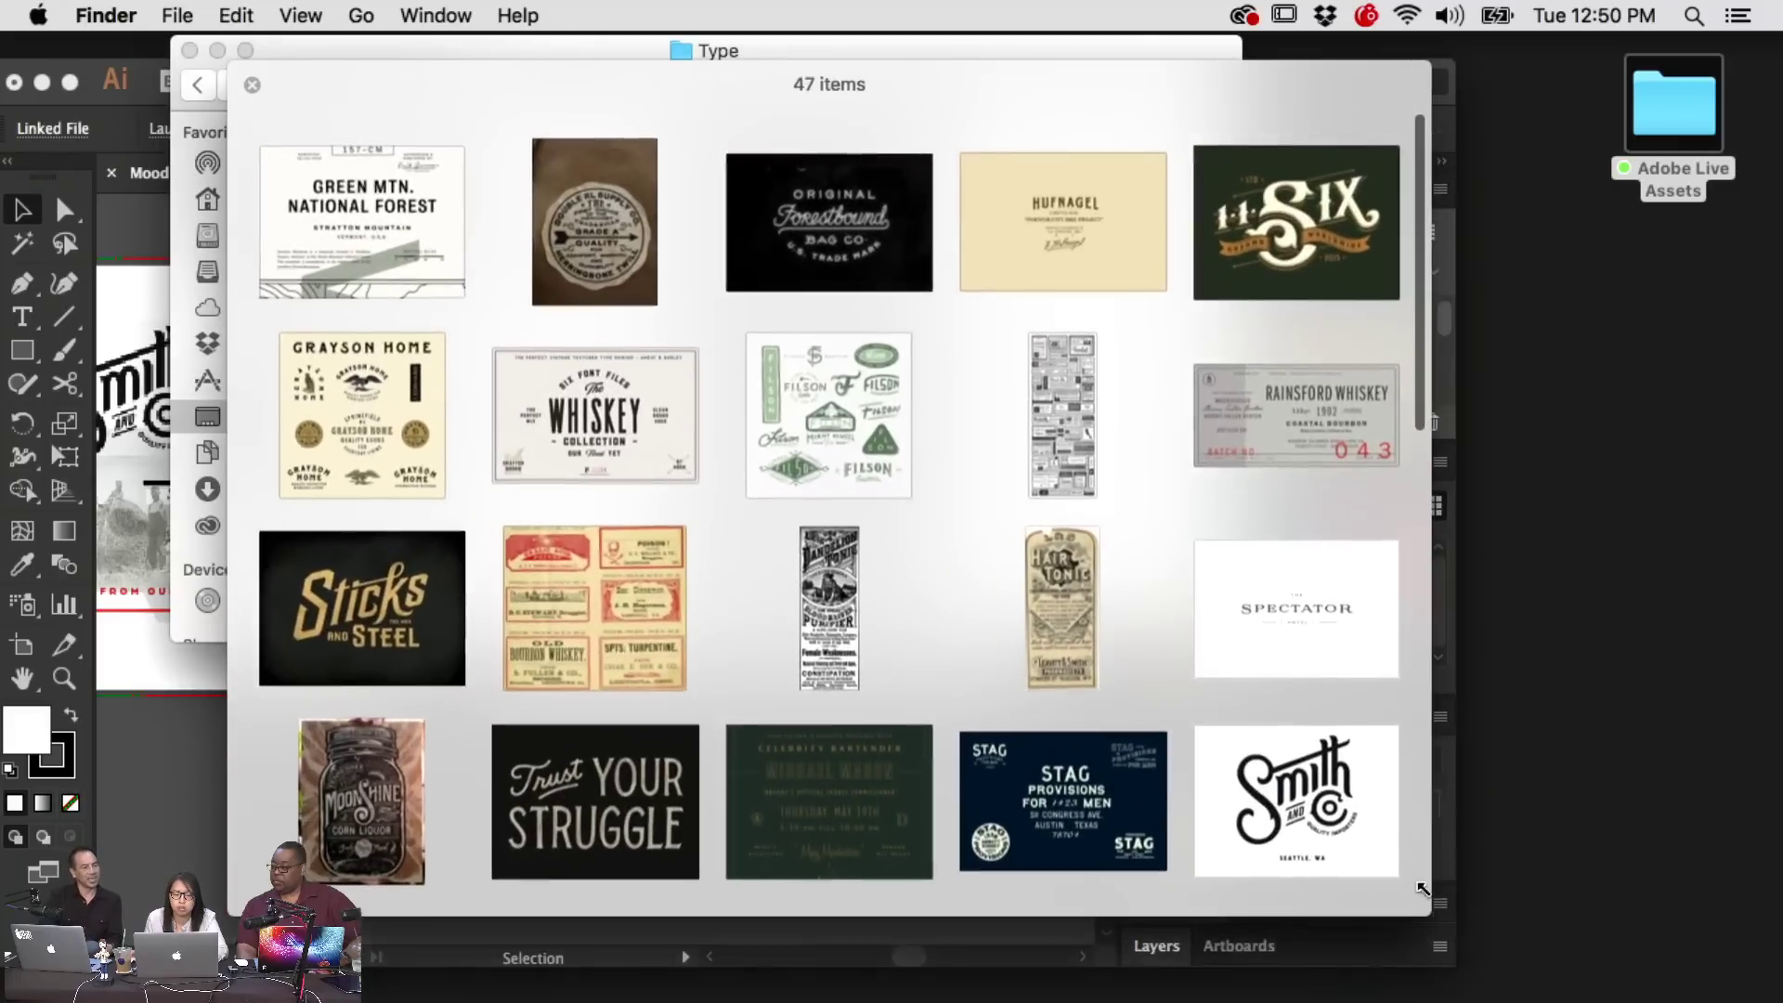
Look through the type sample thumbnails, view chains.jpg enlarged and close the preview
scroll(922, 389, down, 3)
scroll(922, 390, down, 5)
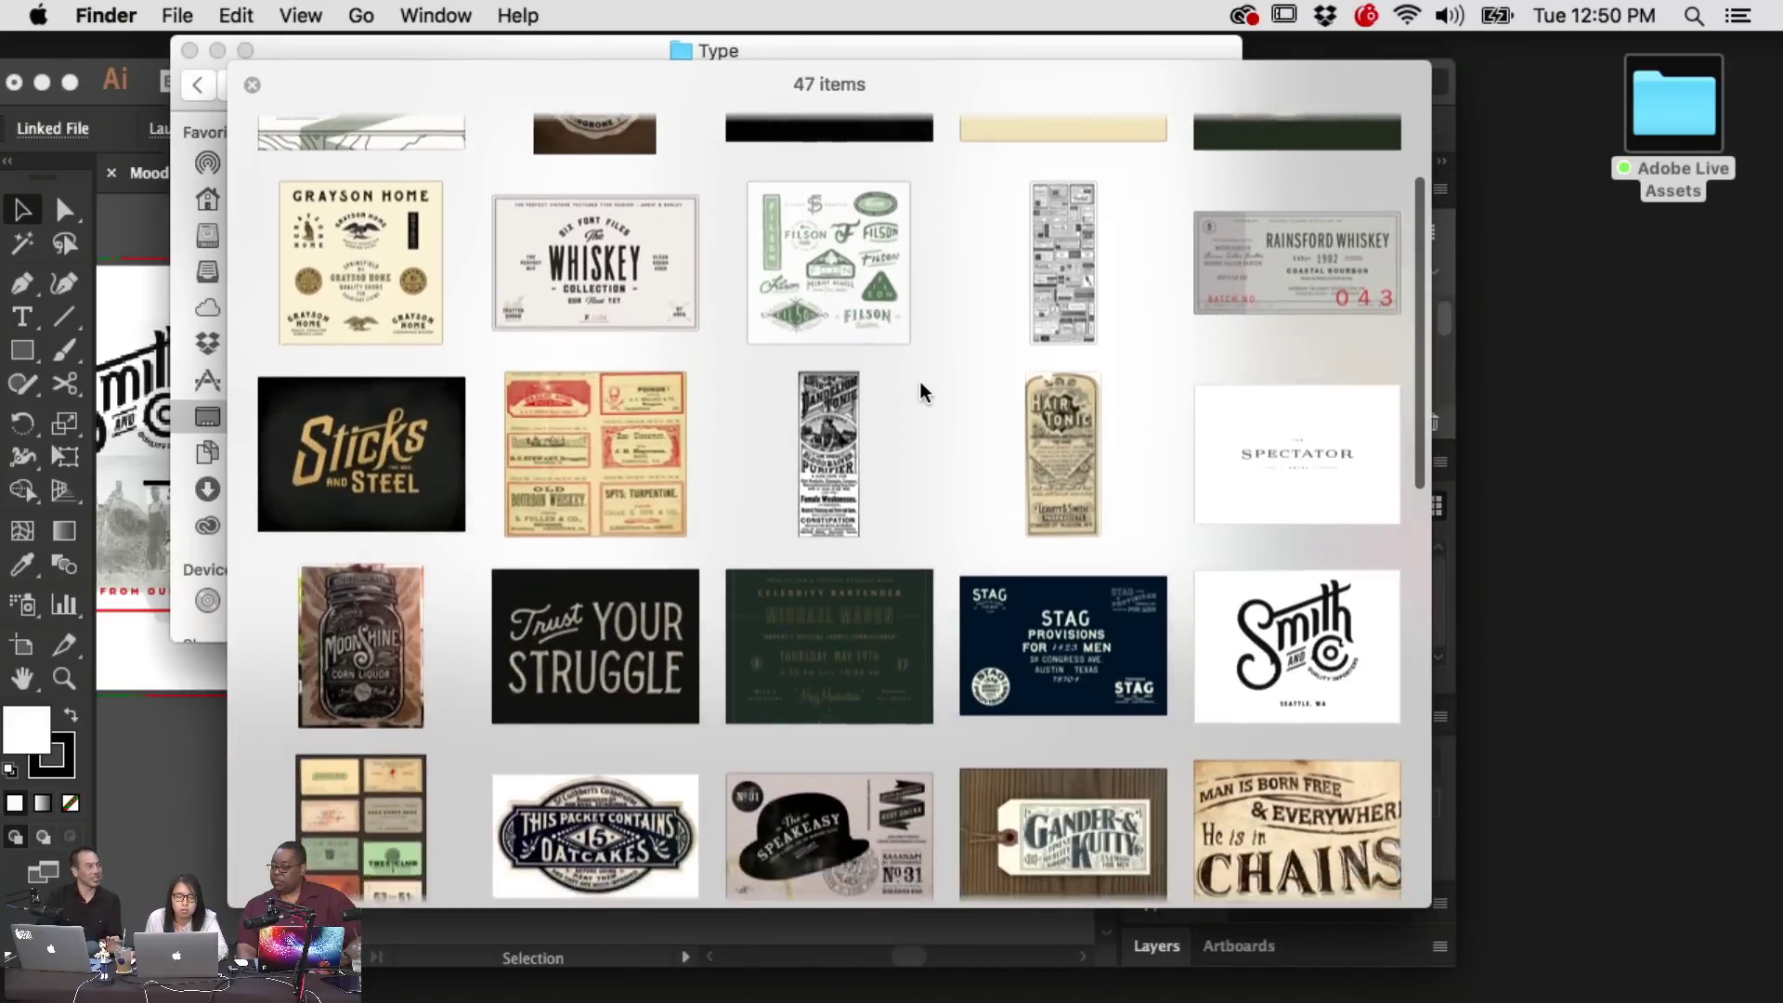
scroll(922, 390, down, 5)
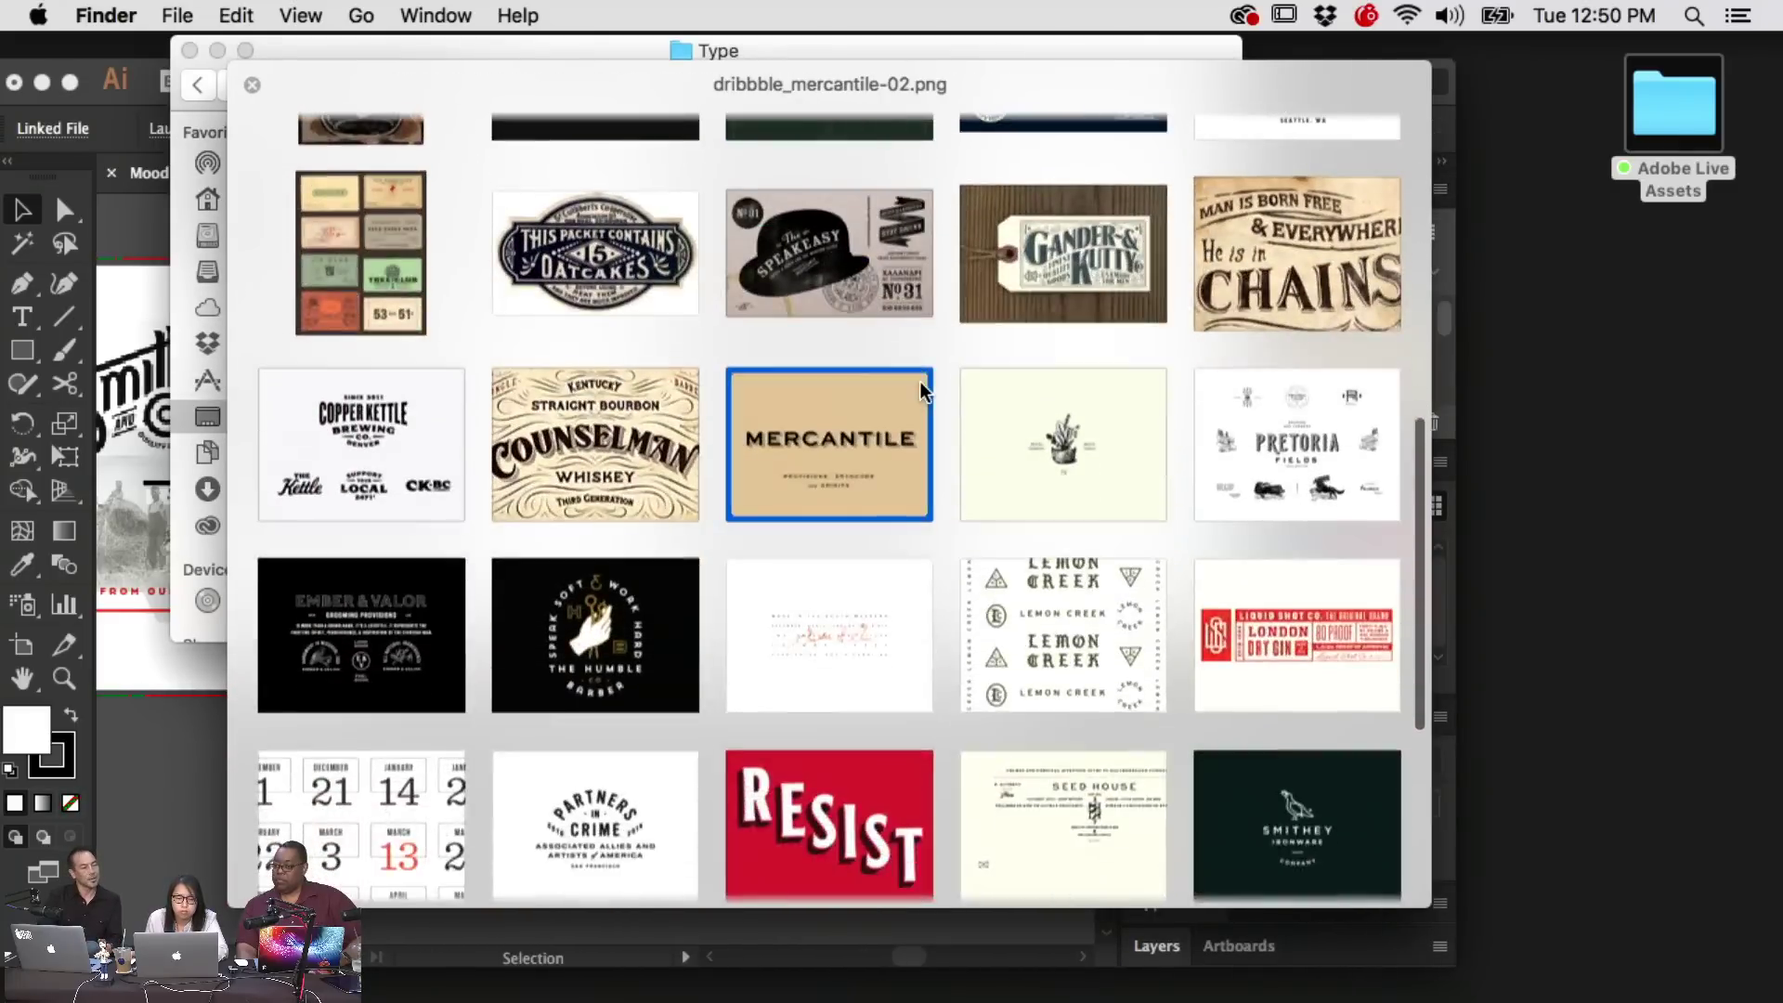
scroll(922, 390, down, 3)
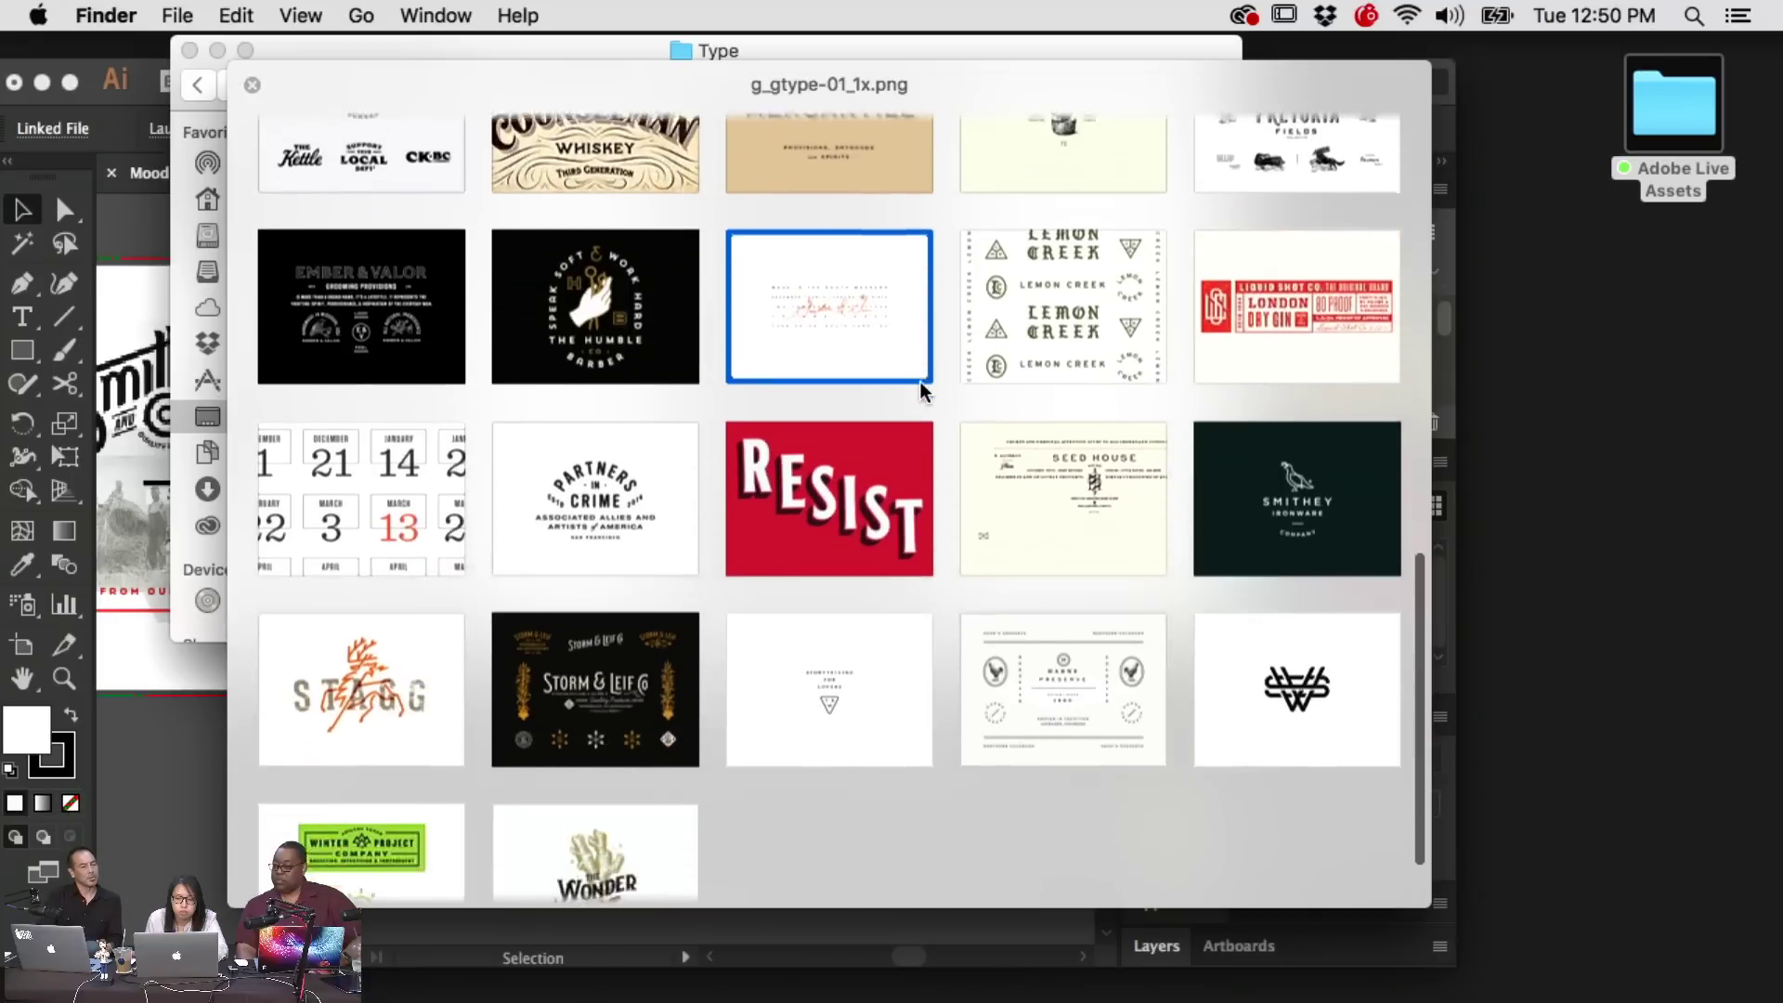
scroll(922, 390, up, 4)
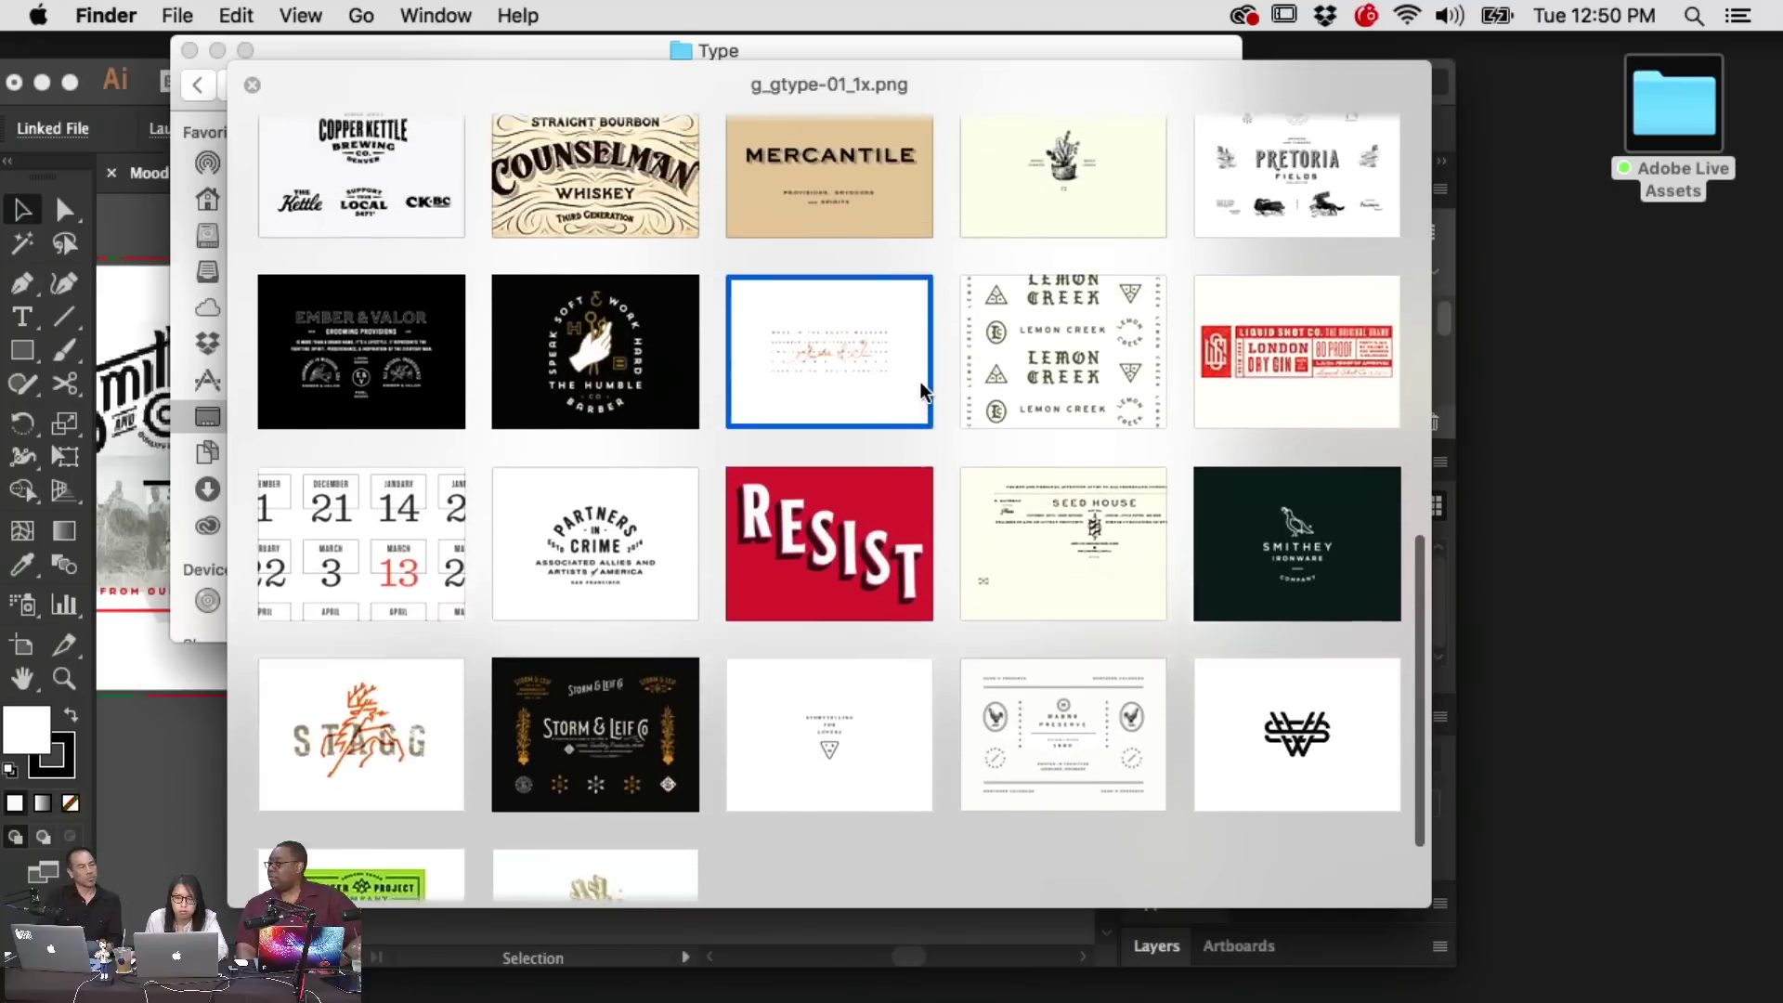
scroll(922, 390, up, 4)
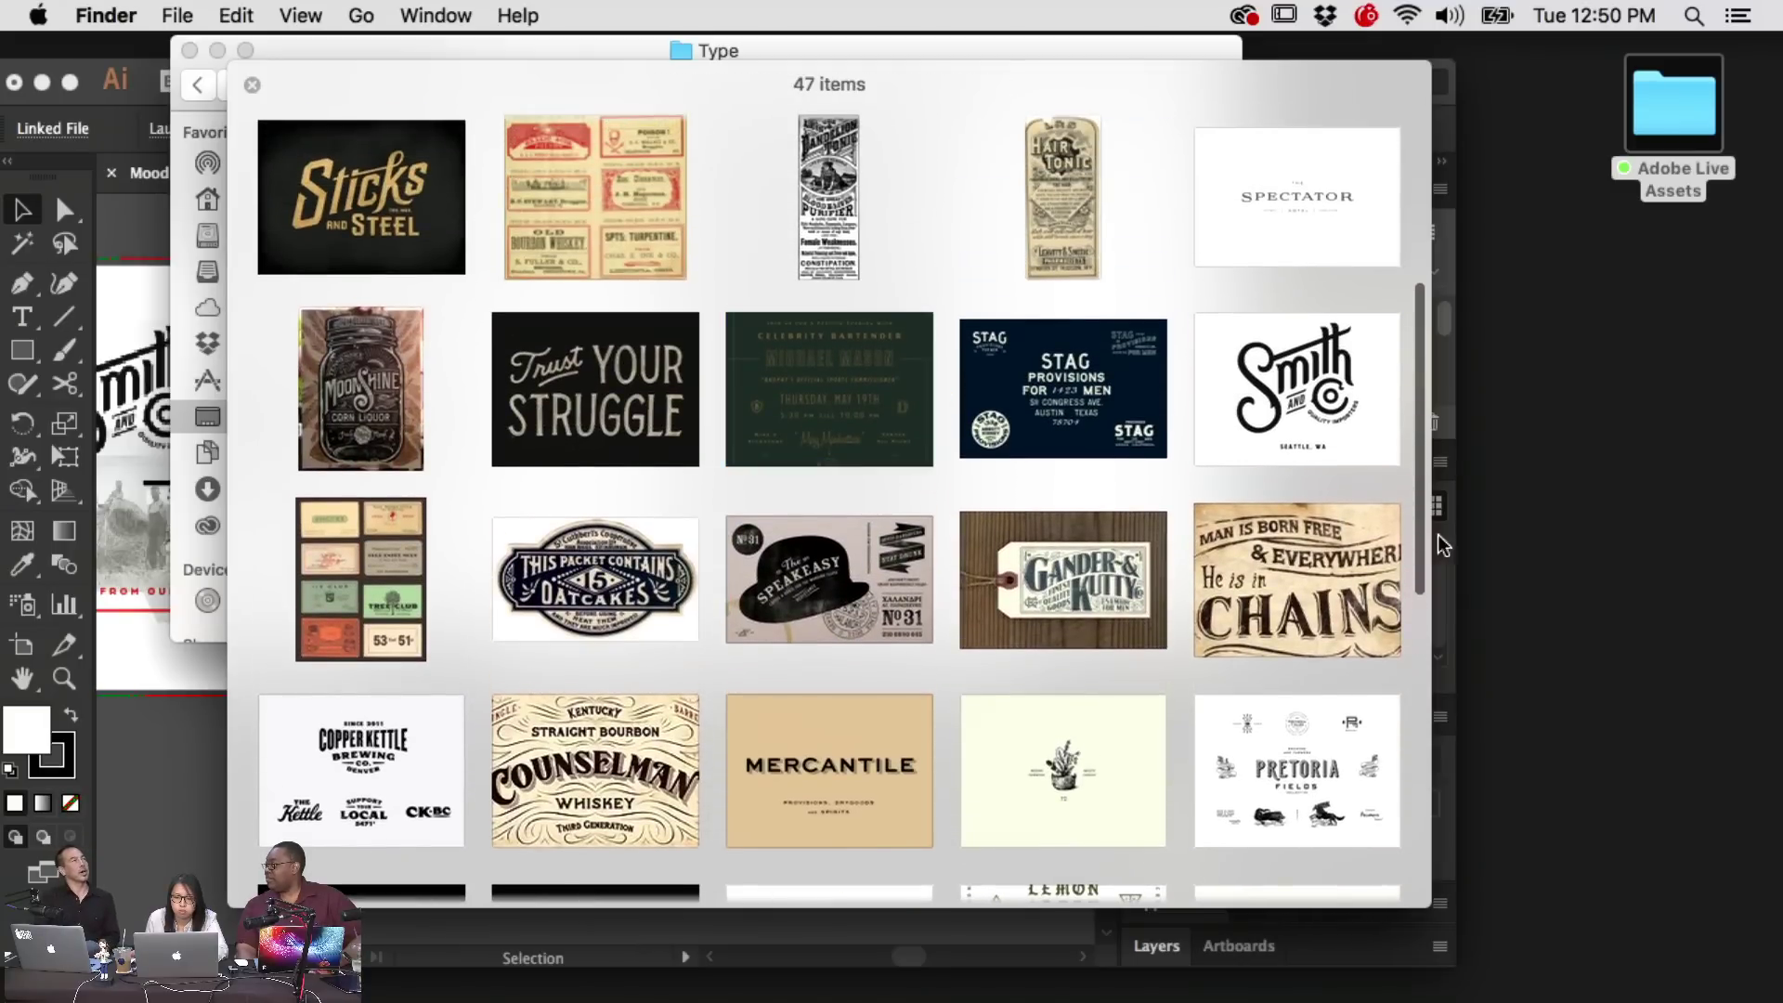
click(1297, 580)
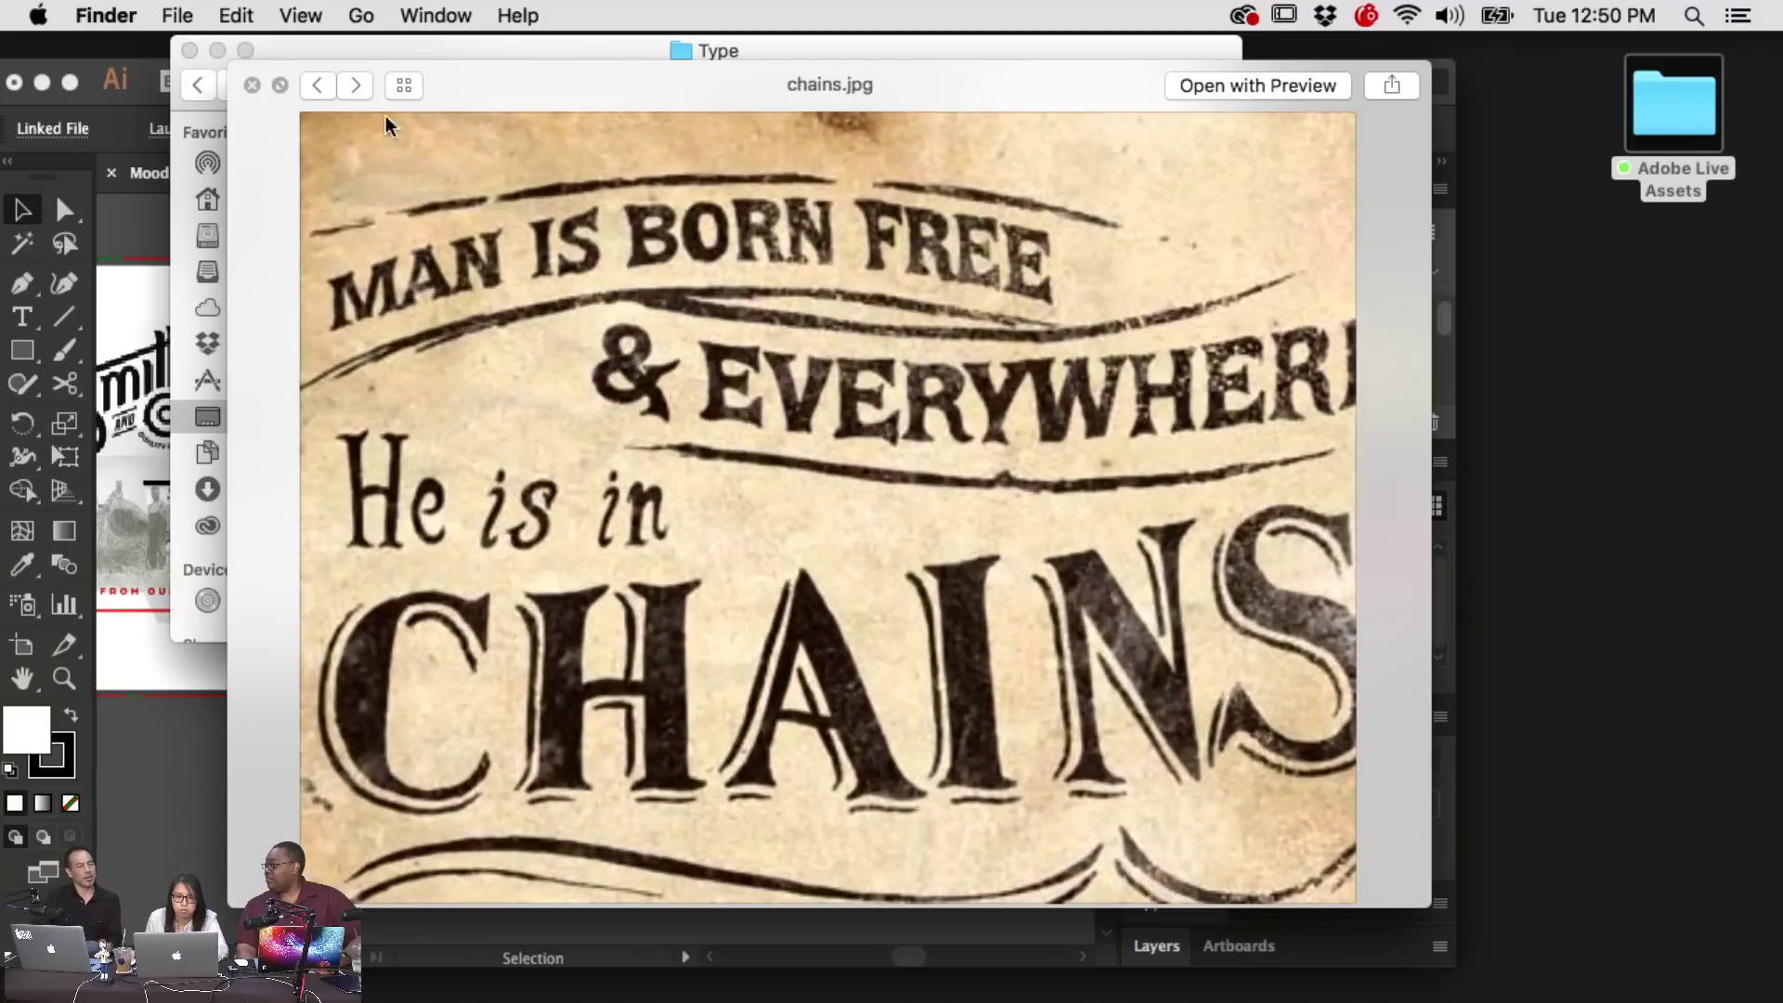
click(251, 86)
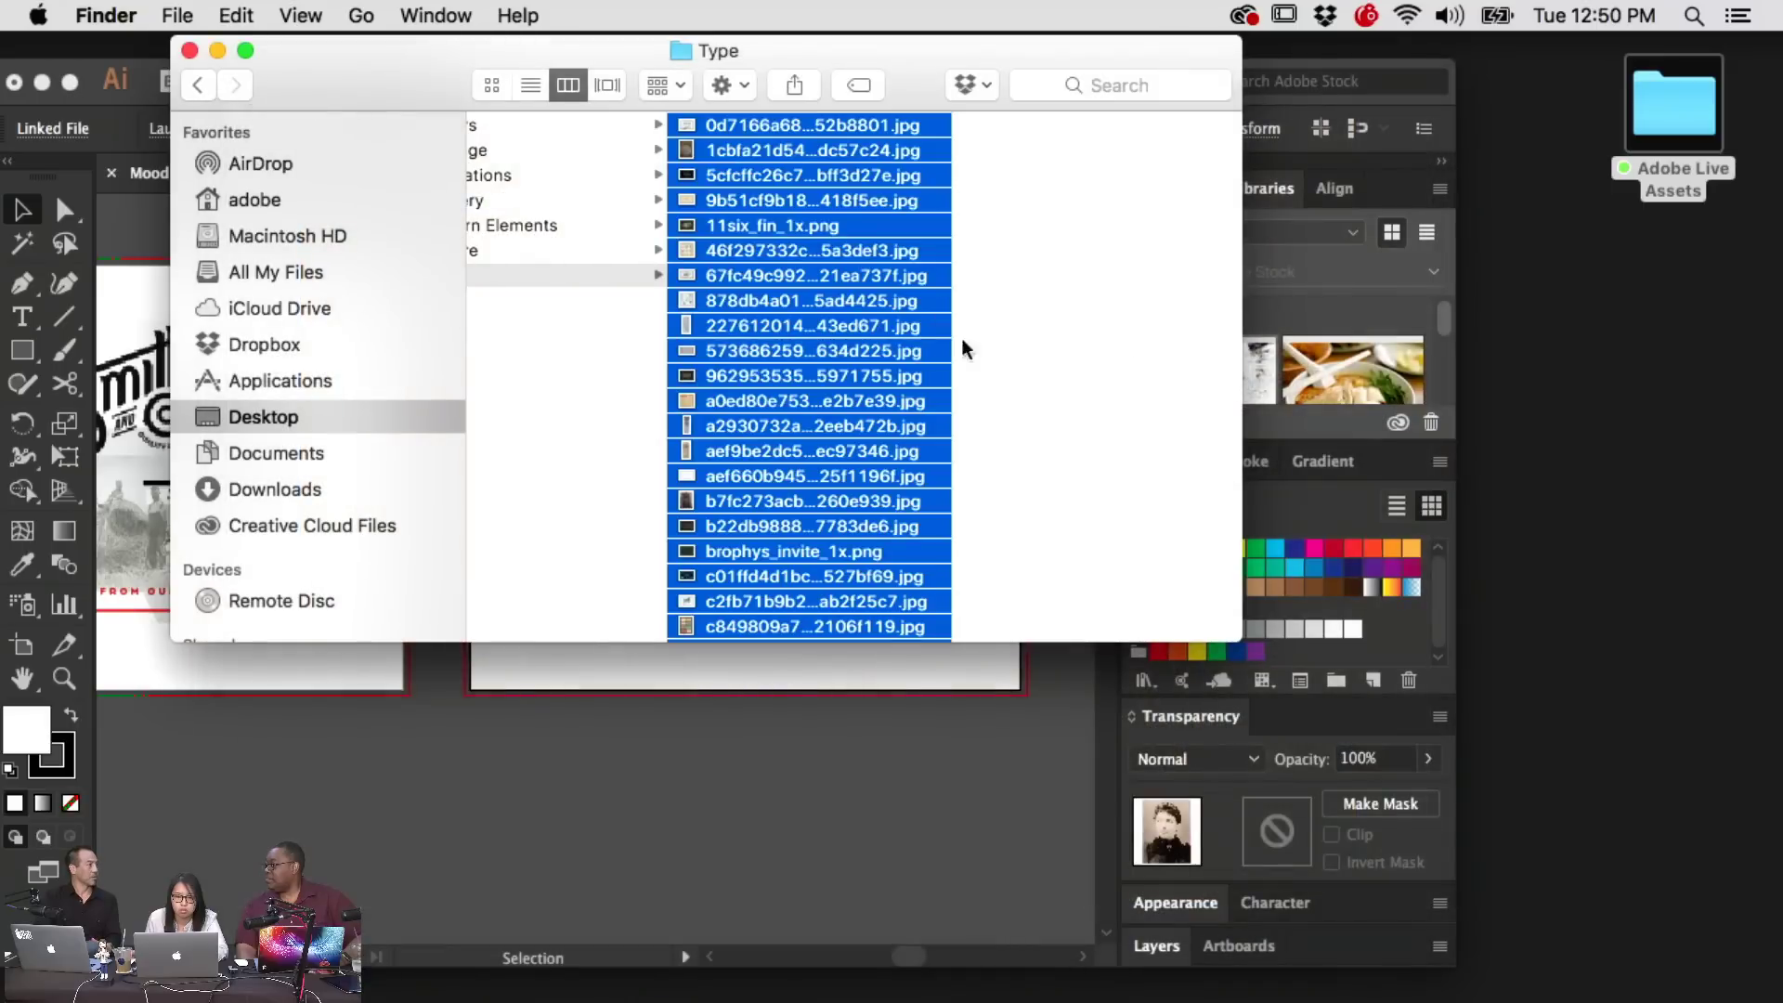
Place chains.jpg from the Type folder on the duplicated artboard, behind the portrait and to its upper right
scroll(821, 325, down, 15)
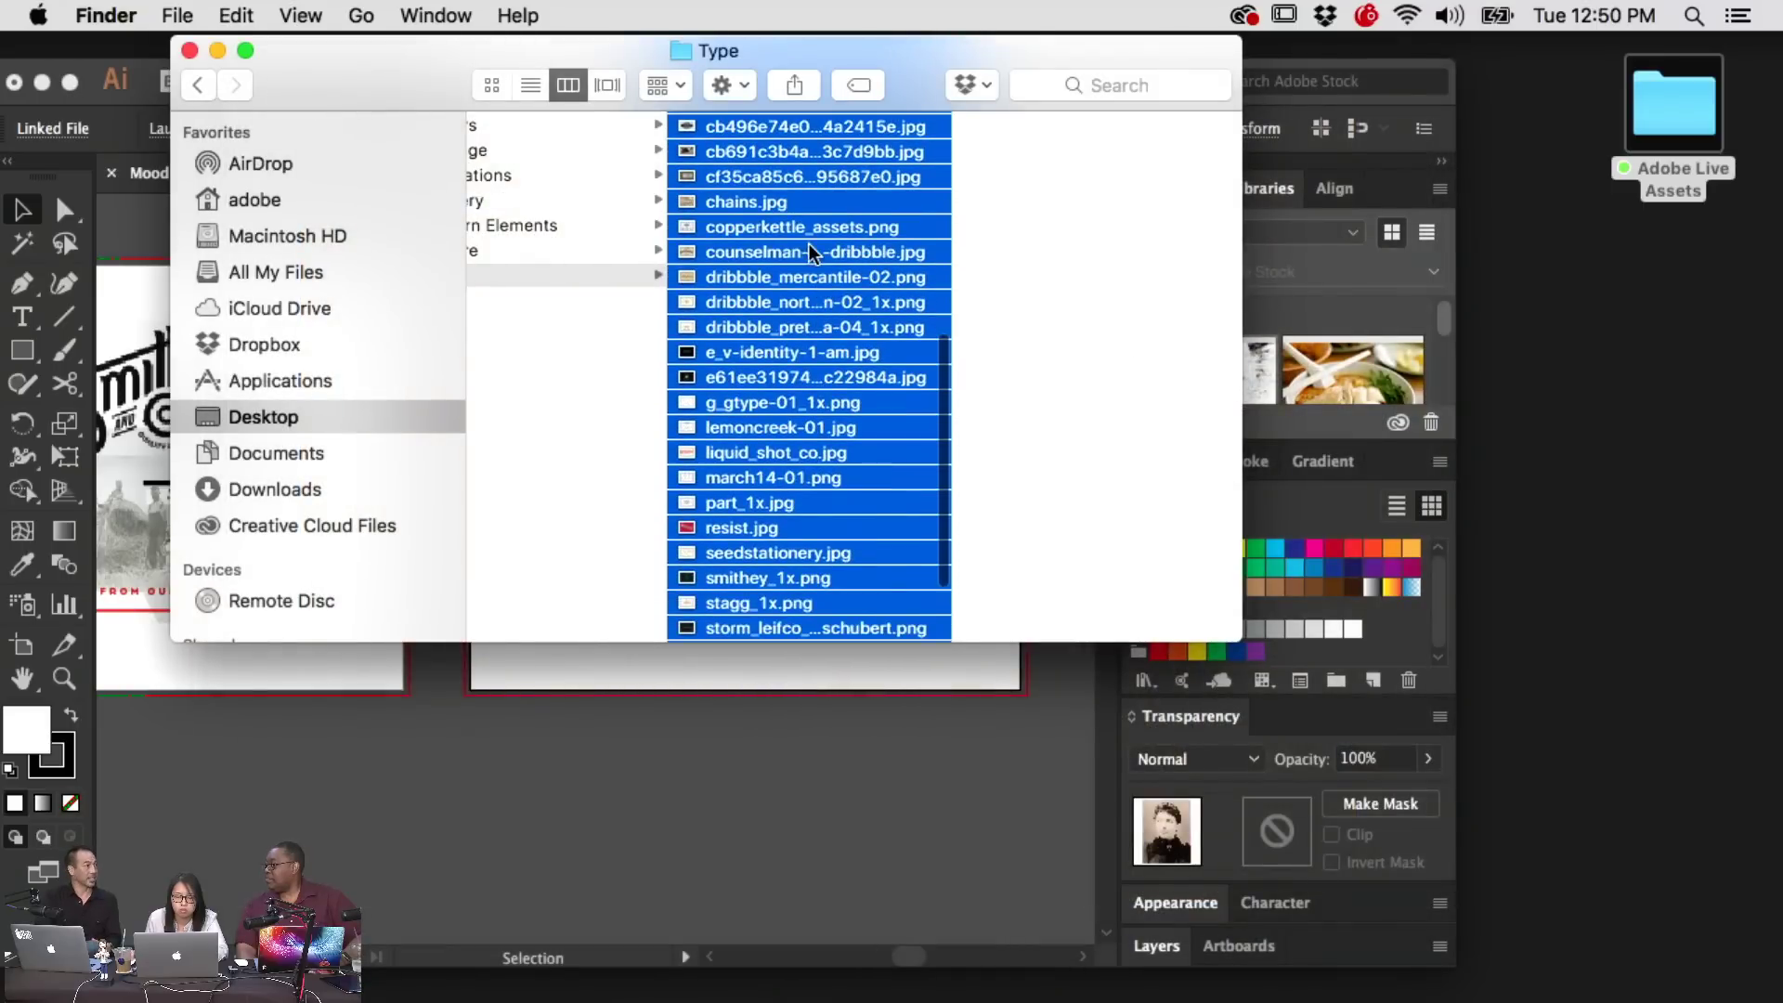
click(771, 477)
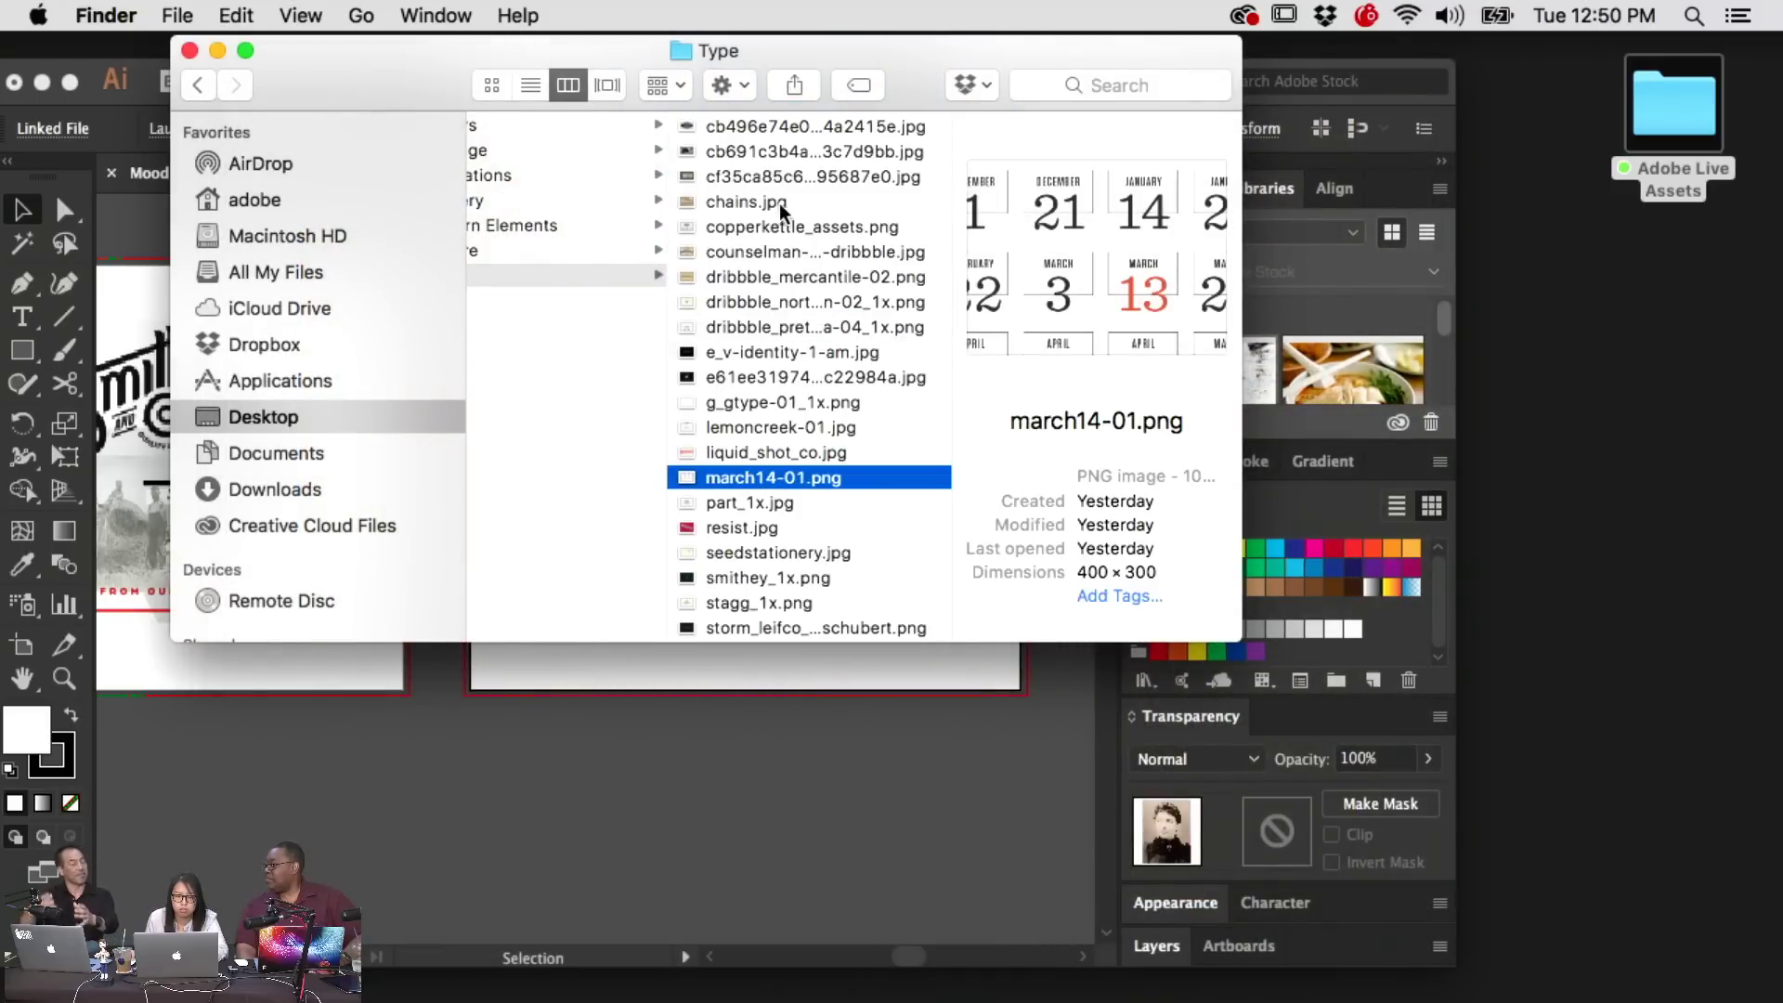
drag(762, 204, 858, 637)
click(892, 748)
click(734, 742)
drag(811, 732, 873, 429)
click(1073, 694)
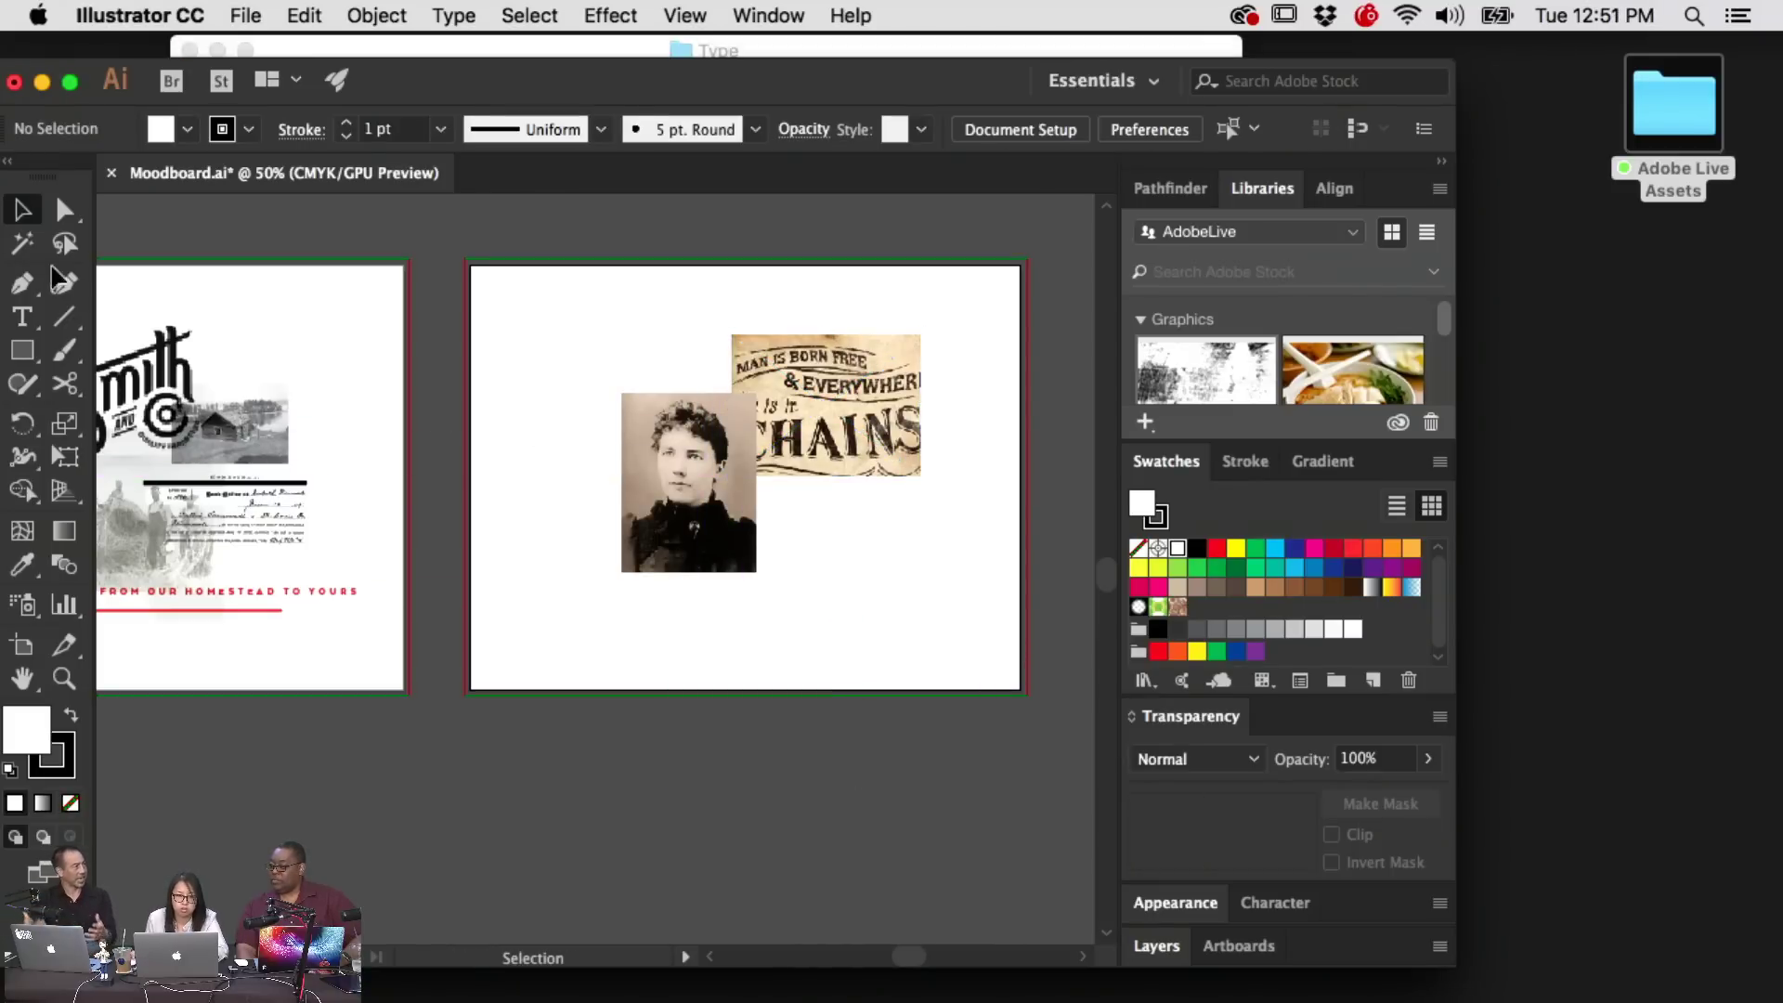
click(23, 350)
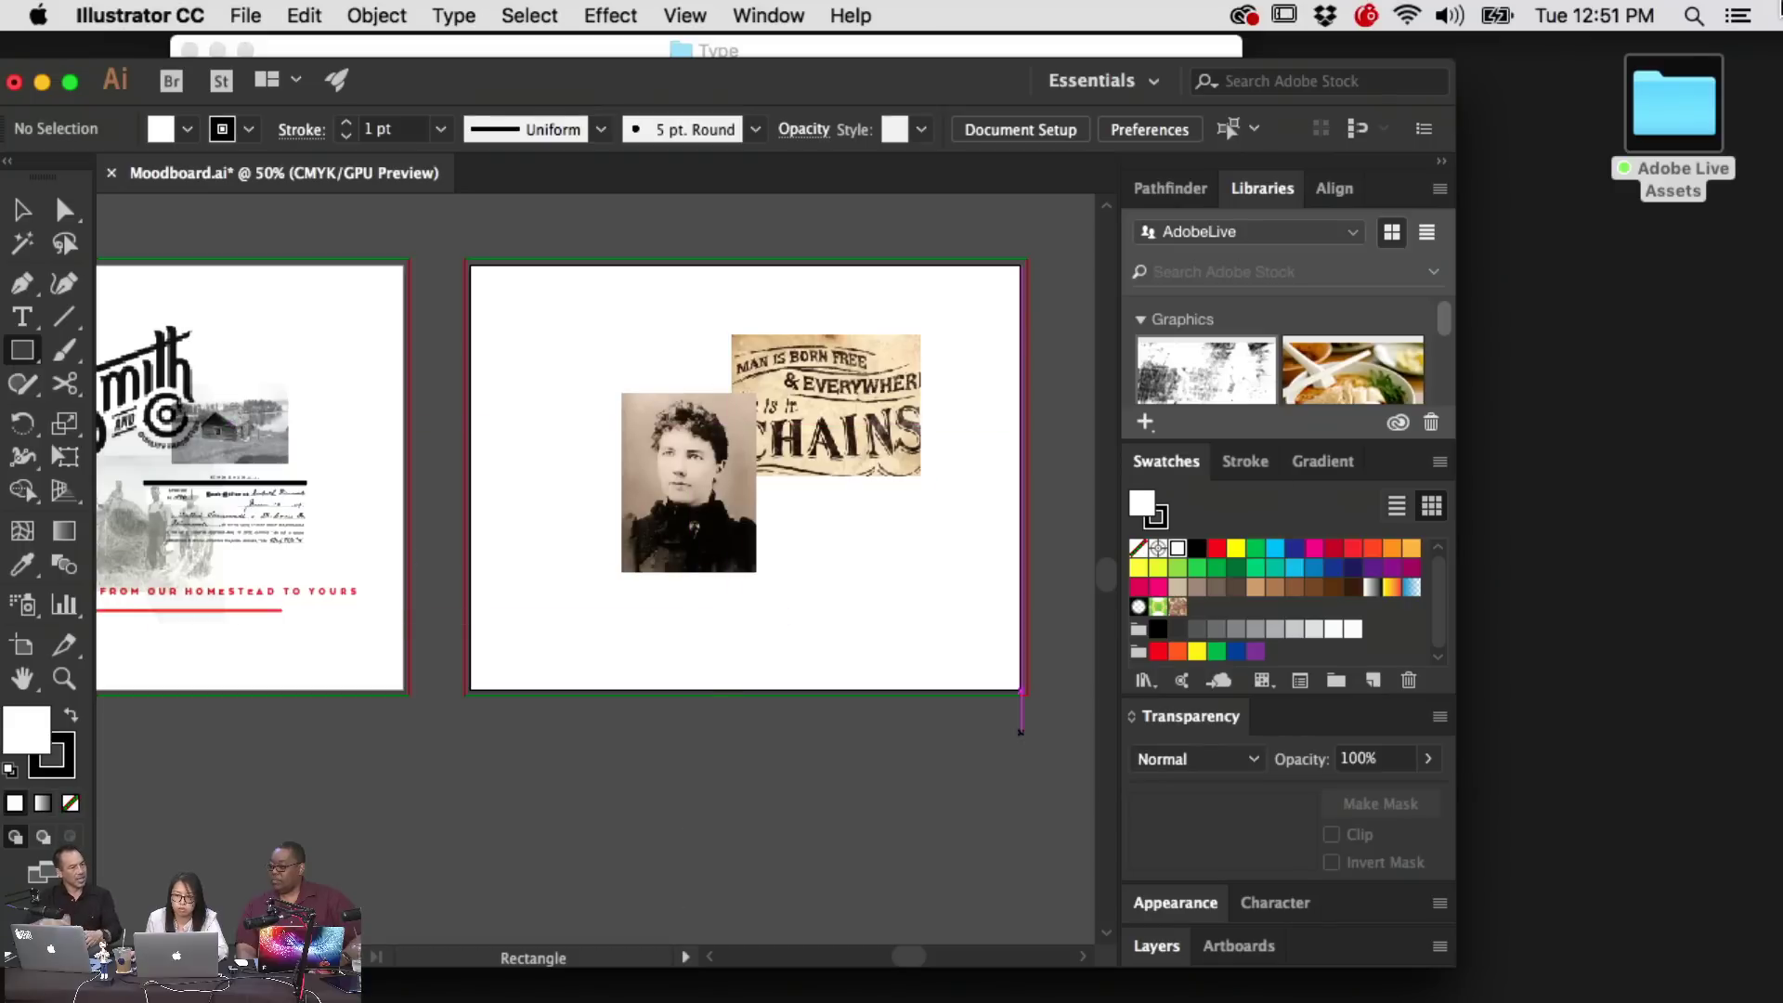
double_click(1674, 102)
click(877, 225)
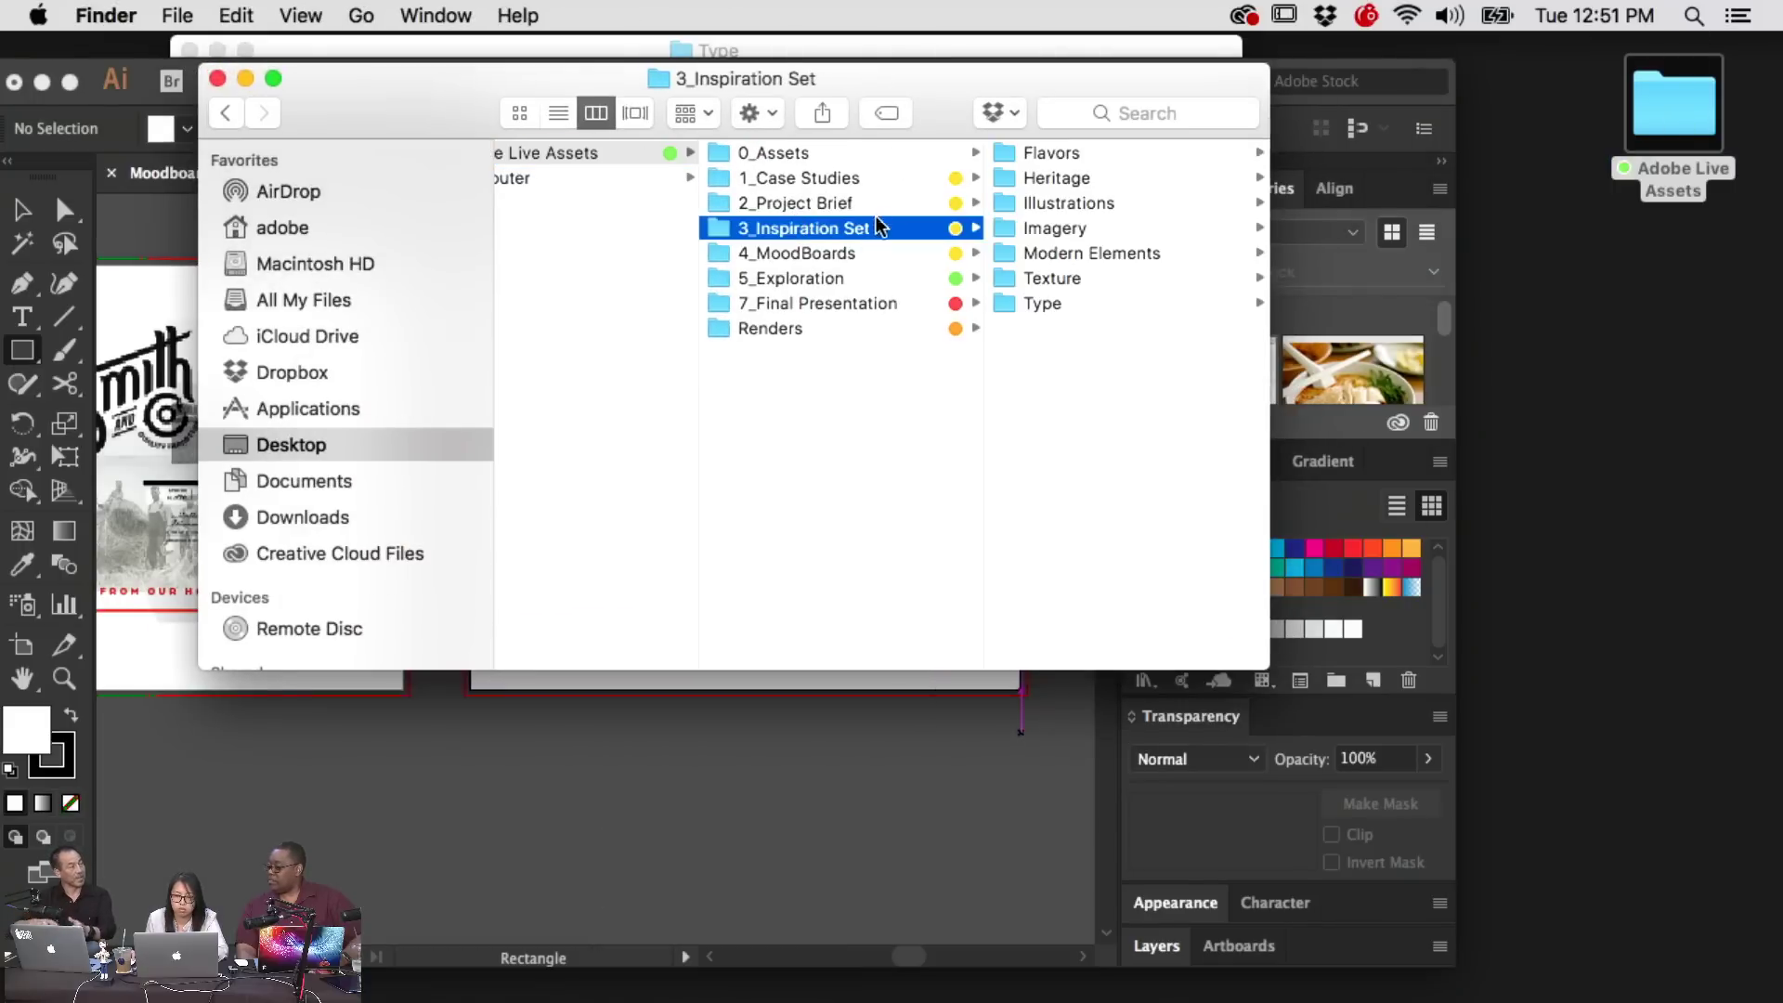
click(859, 252)
click(274, 785)
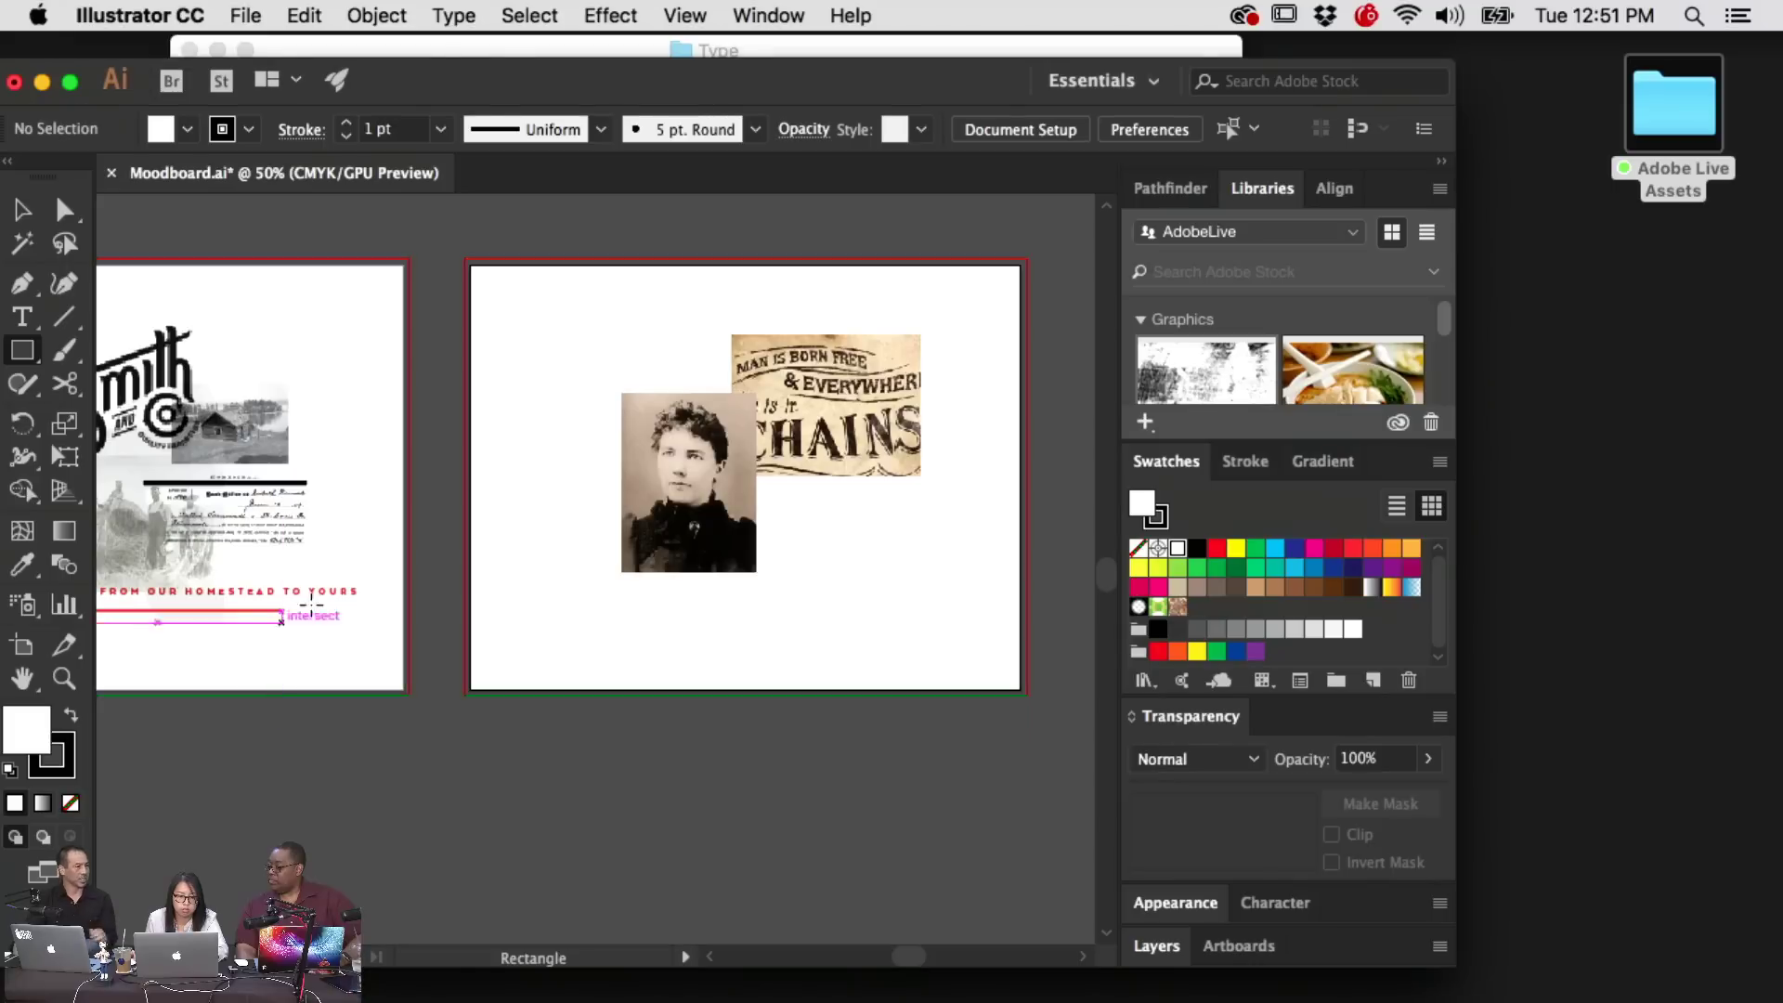
Copy the red "FROM OUR HOMESTEAD TO YOURS" tagline from the original artboard and place the copy below the portrait on the duplicated artboard
drag(350, 652, 590, 669)
key(v)
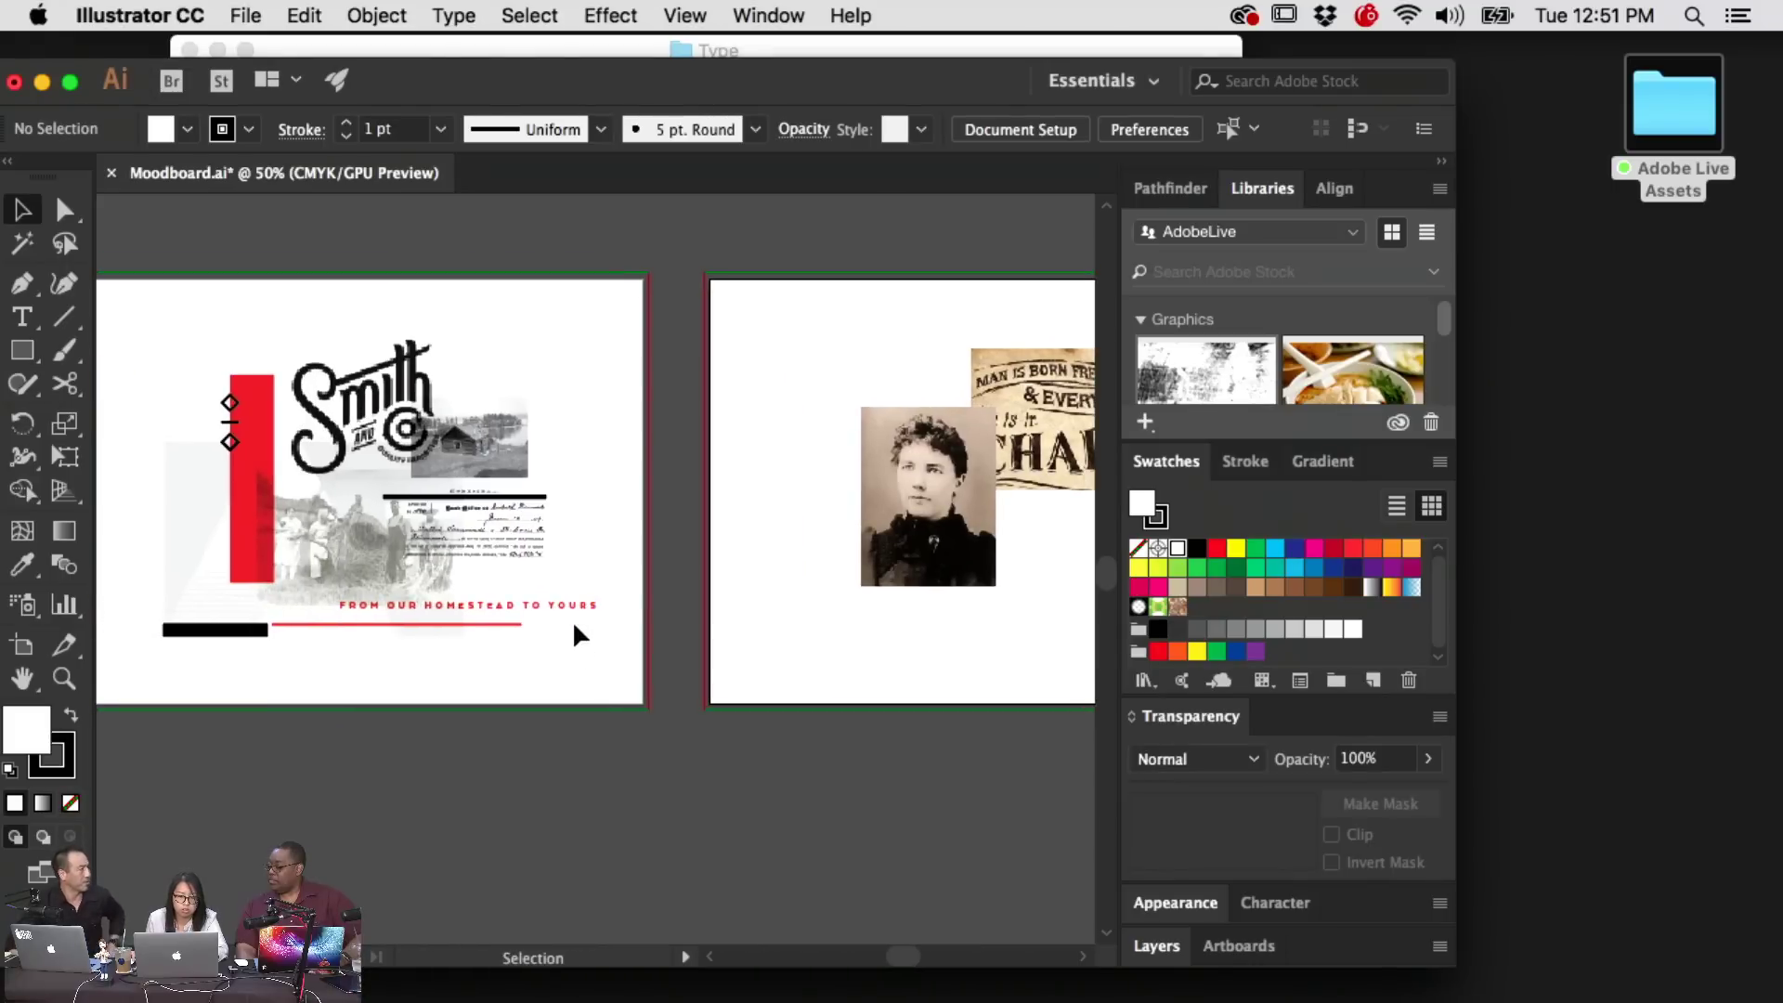
key(a)
click(571, 605)
scroll(775, 594, right, 5)
text(FROM OUR HOMESTEAD TO YOURS)
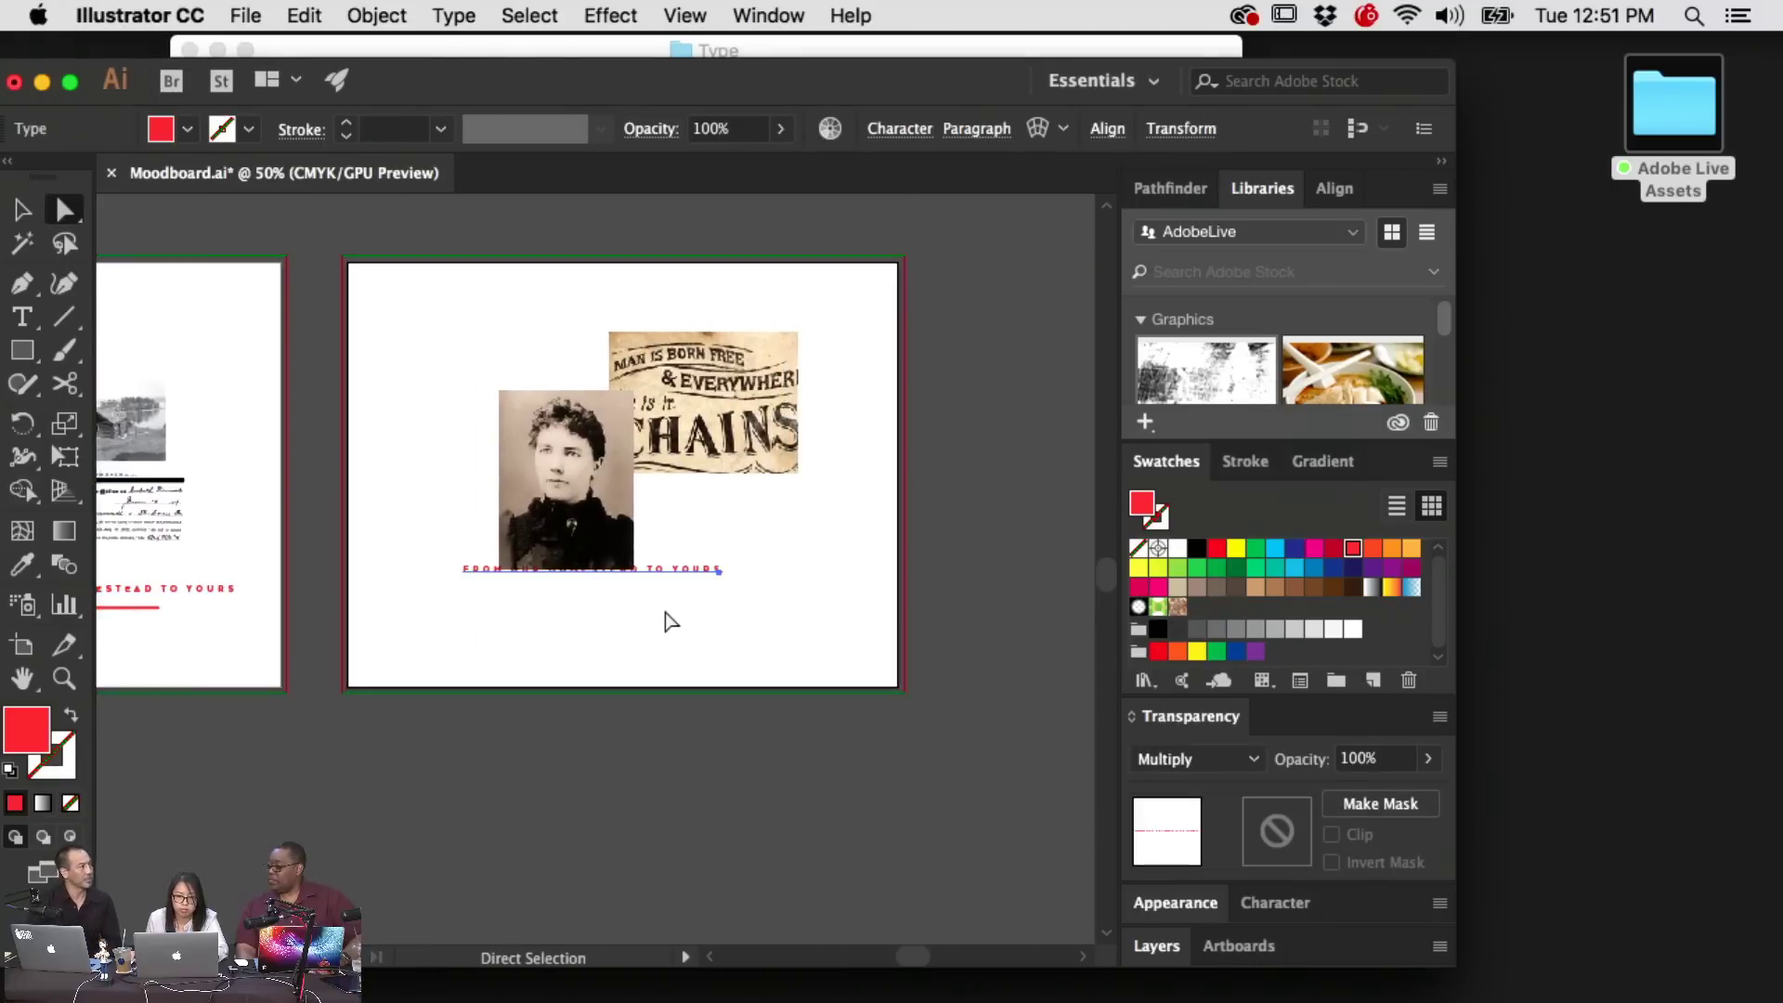
drag(667, 578, 734, 591)
Select the copied tagline's text and preview the font families listed for "m" in its character settings
triple_click(762, 583)
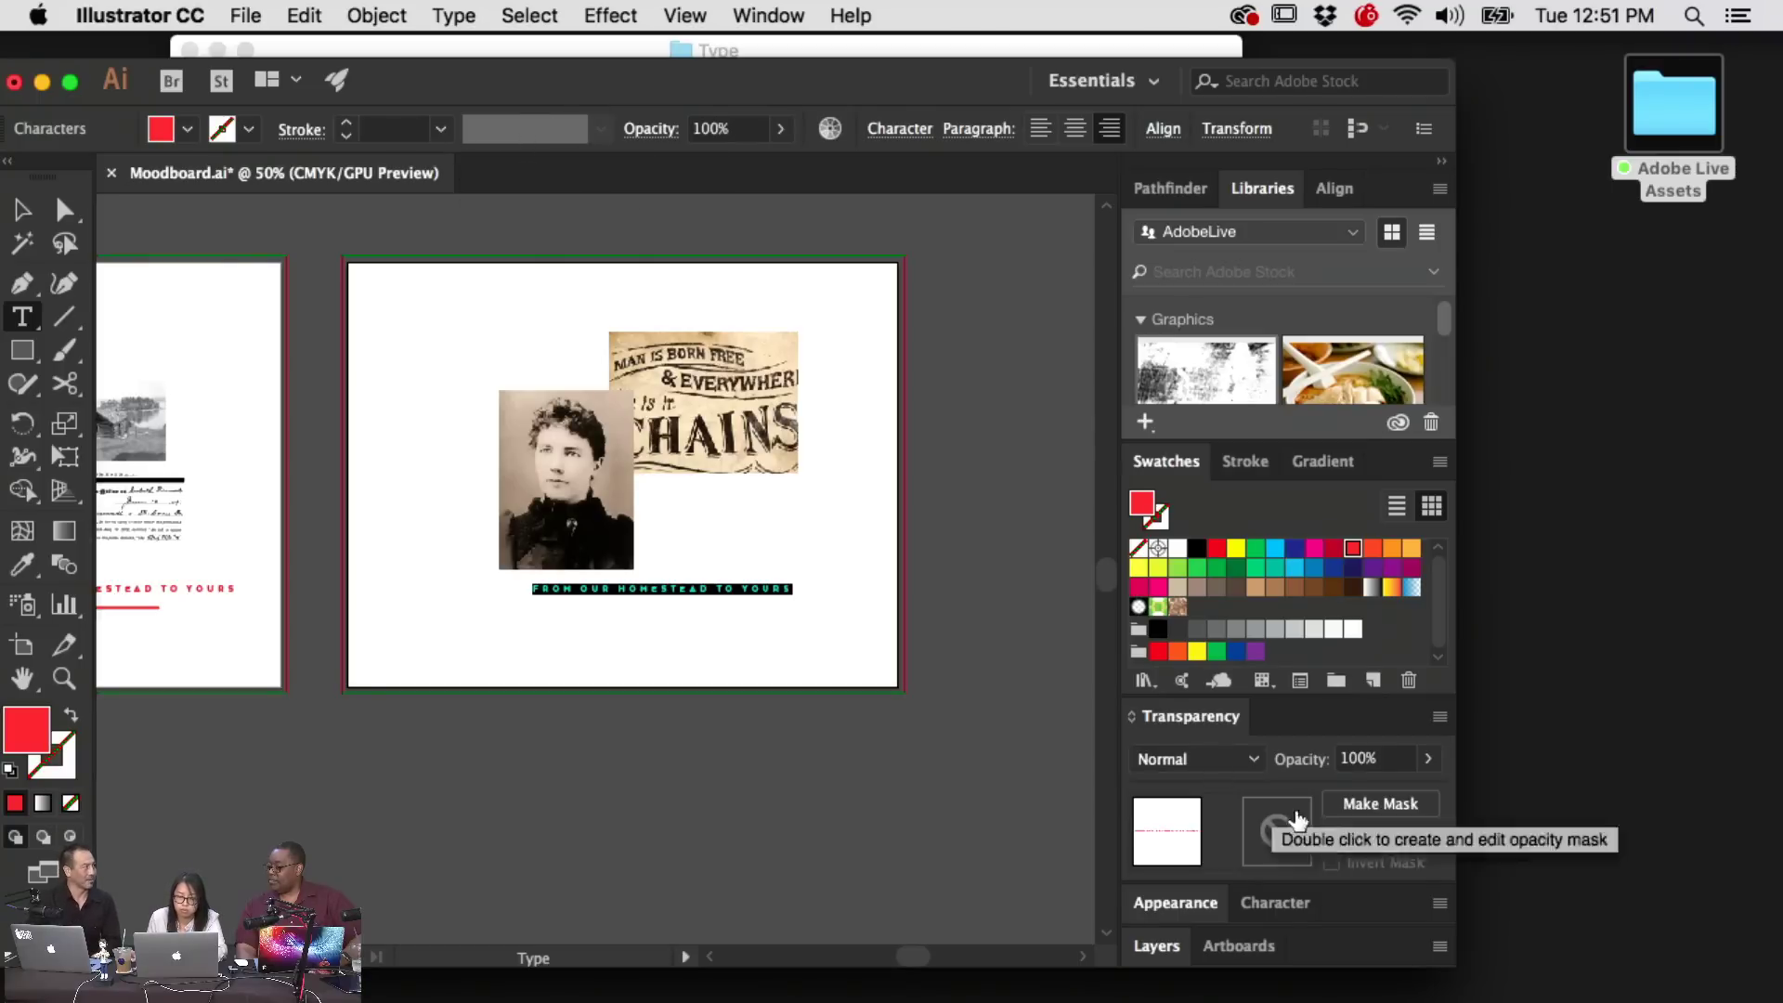
click(1275, 903)
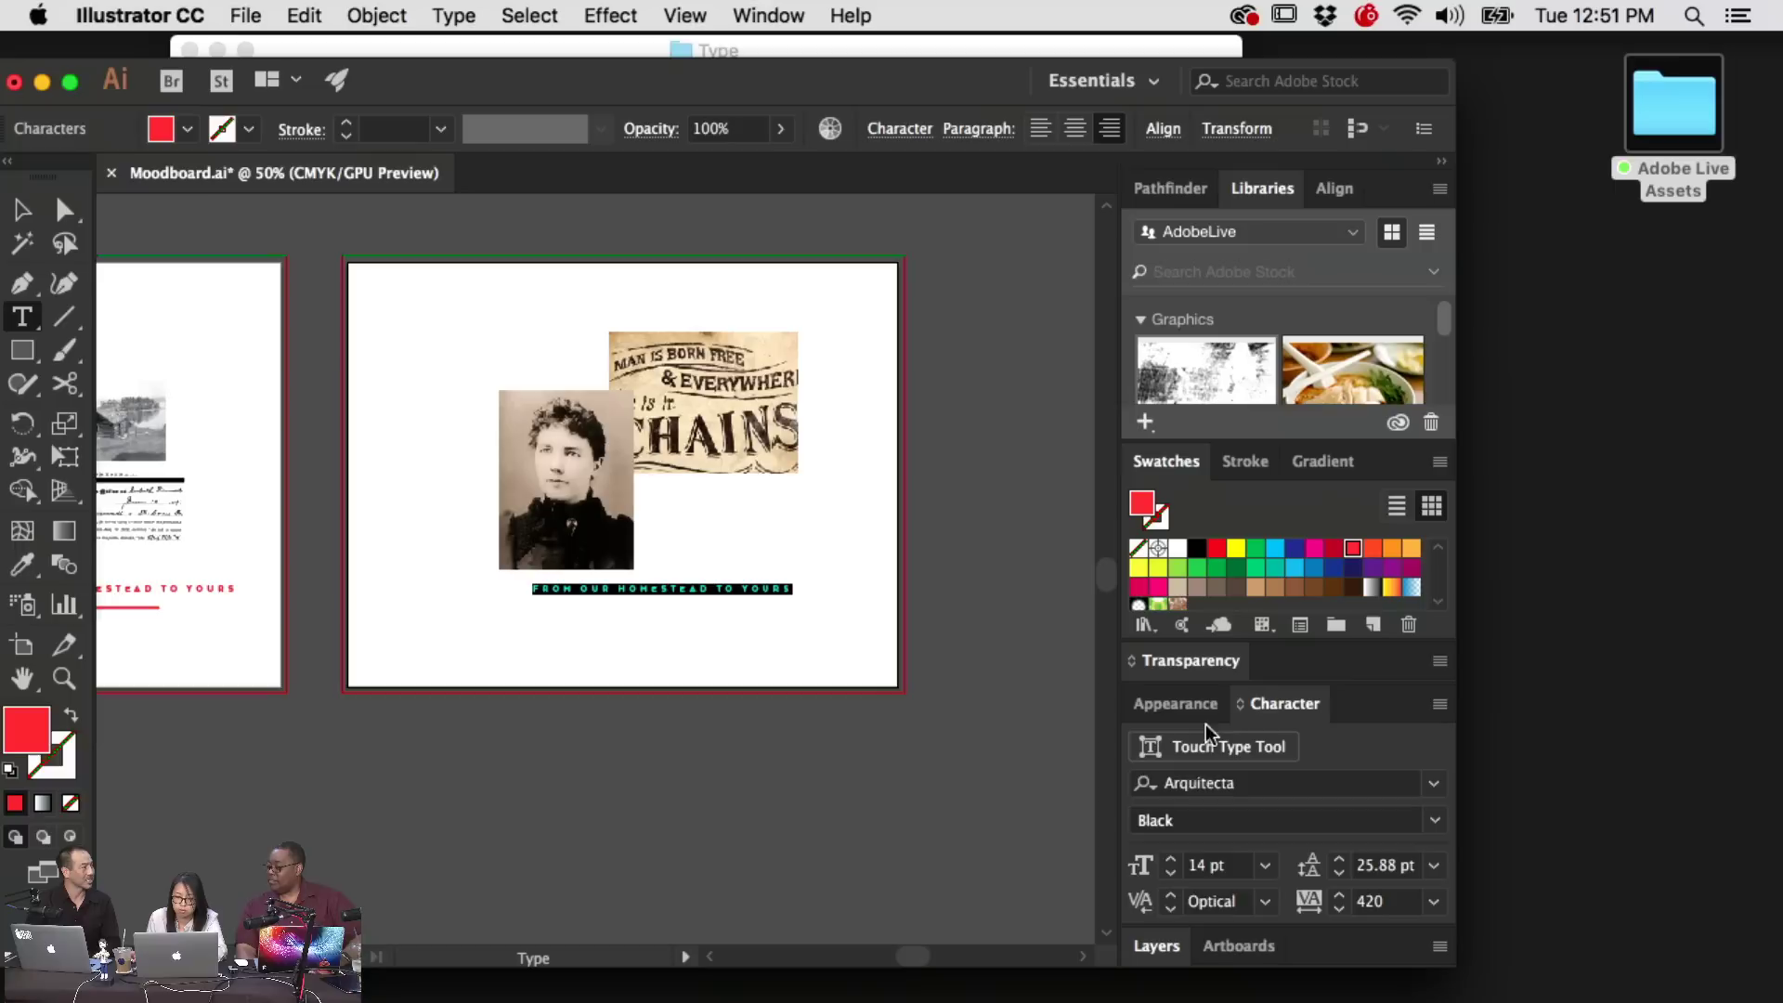
click(1199, 782)
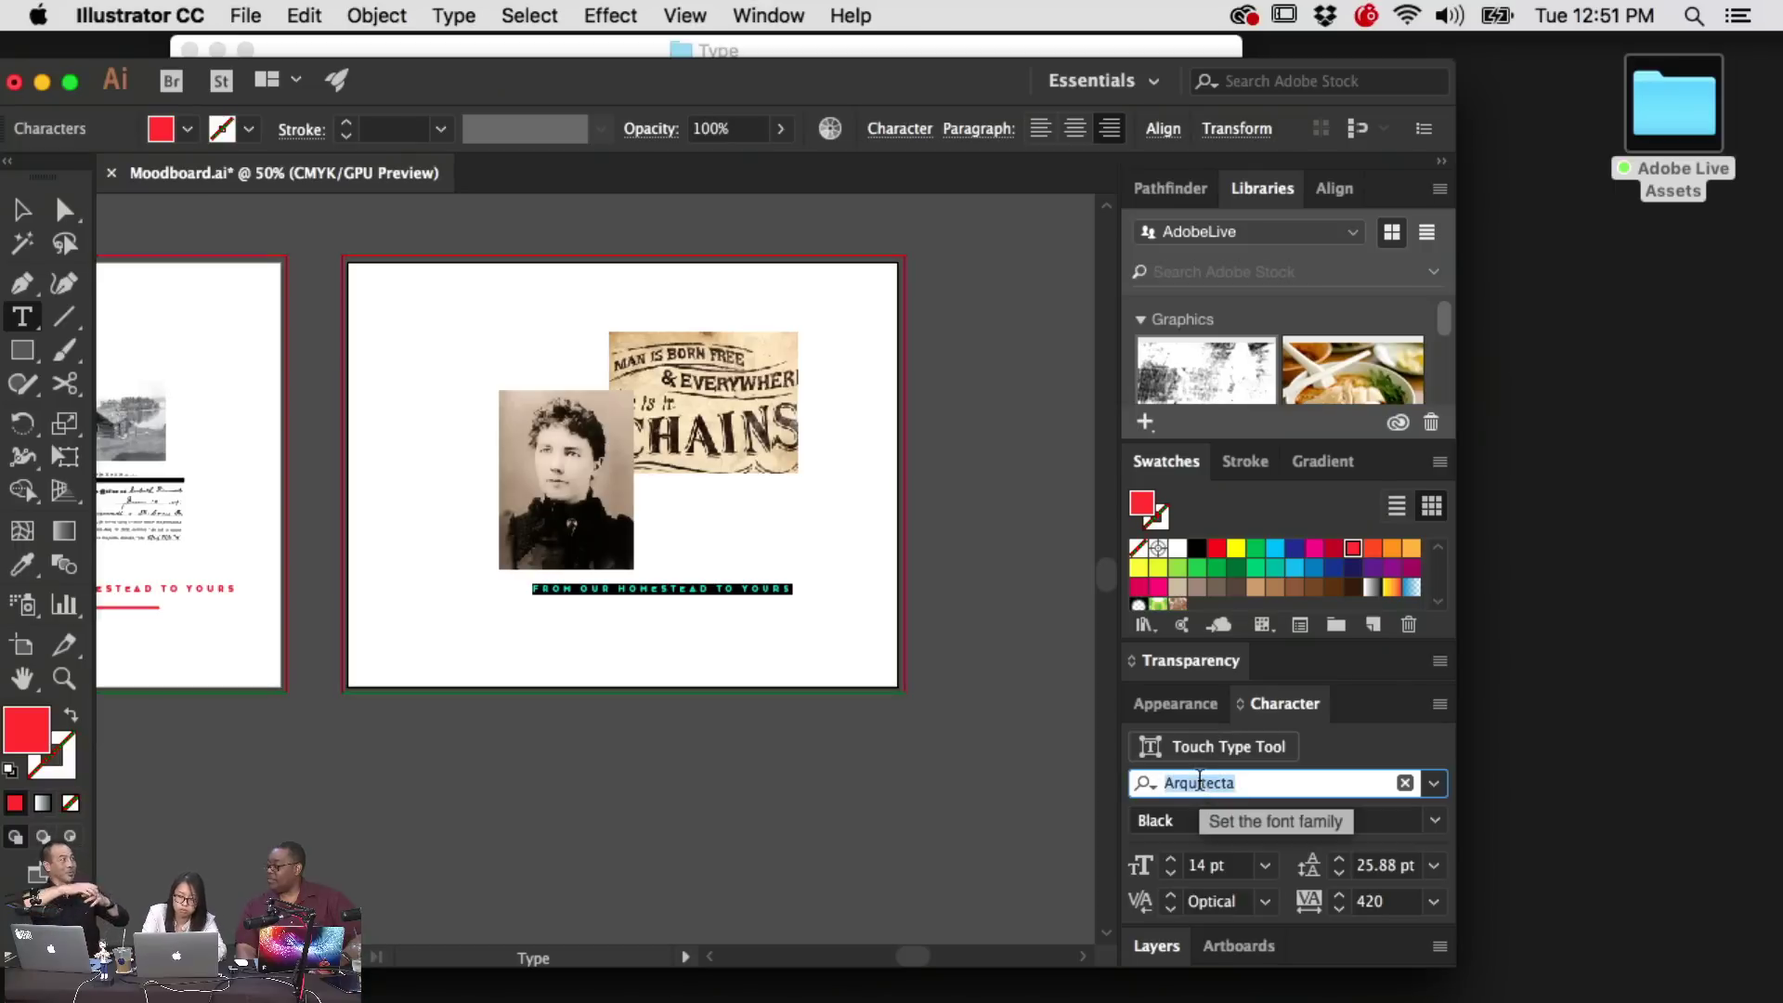
text(m)
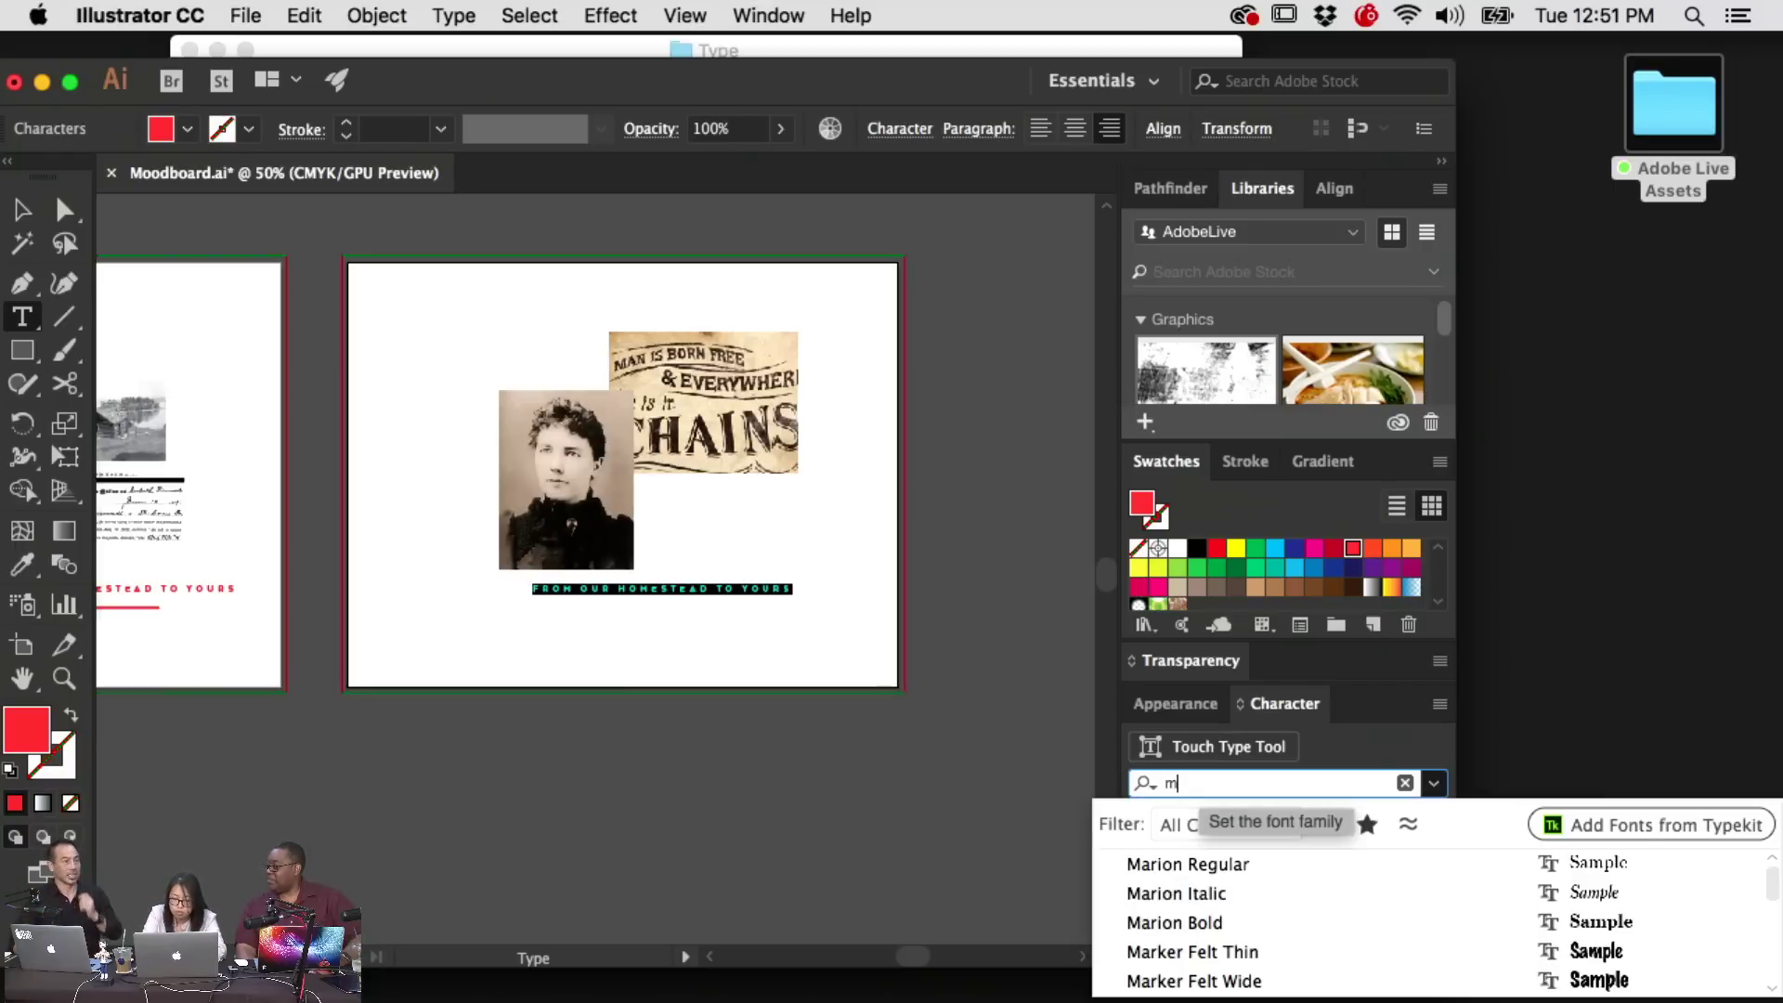
scroll(1204, 886, down, 10)
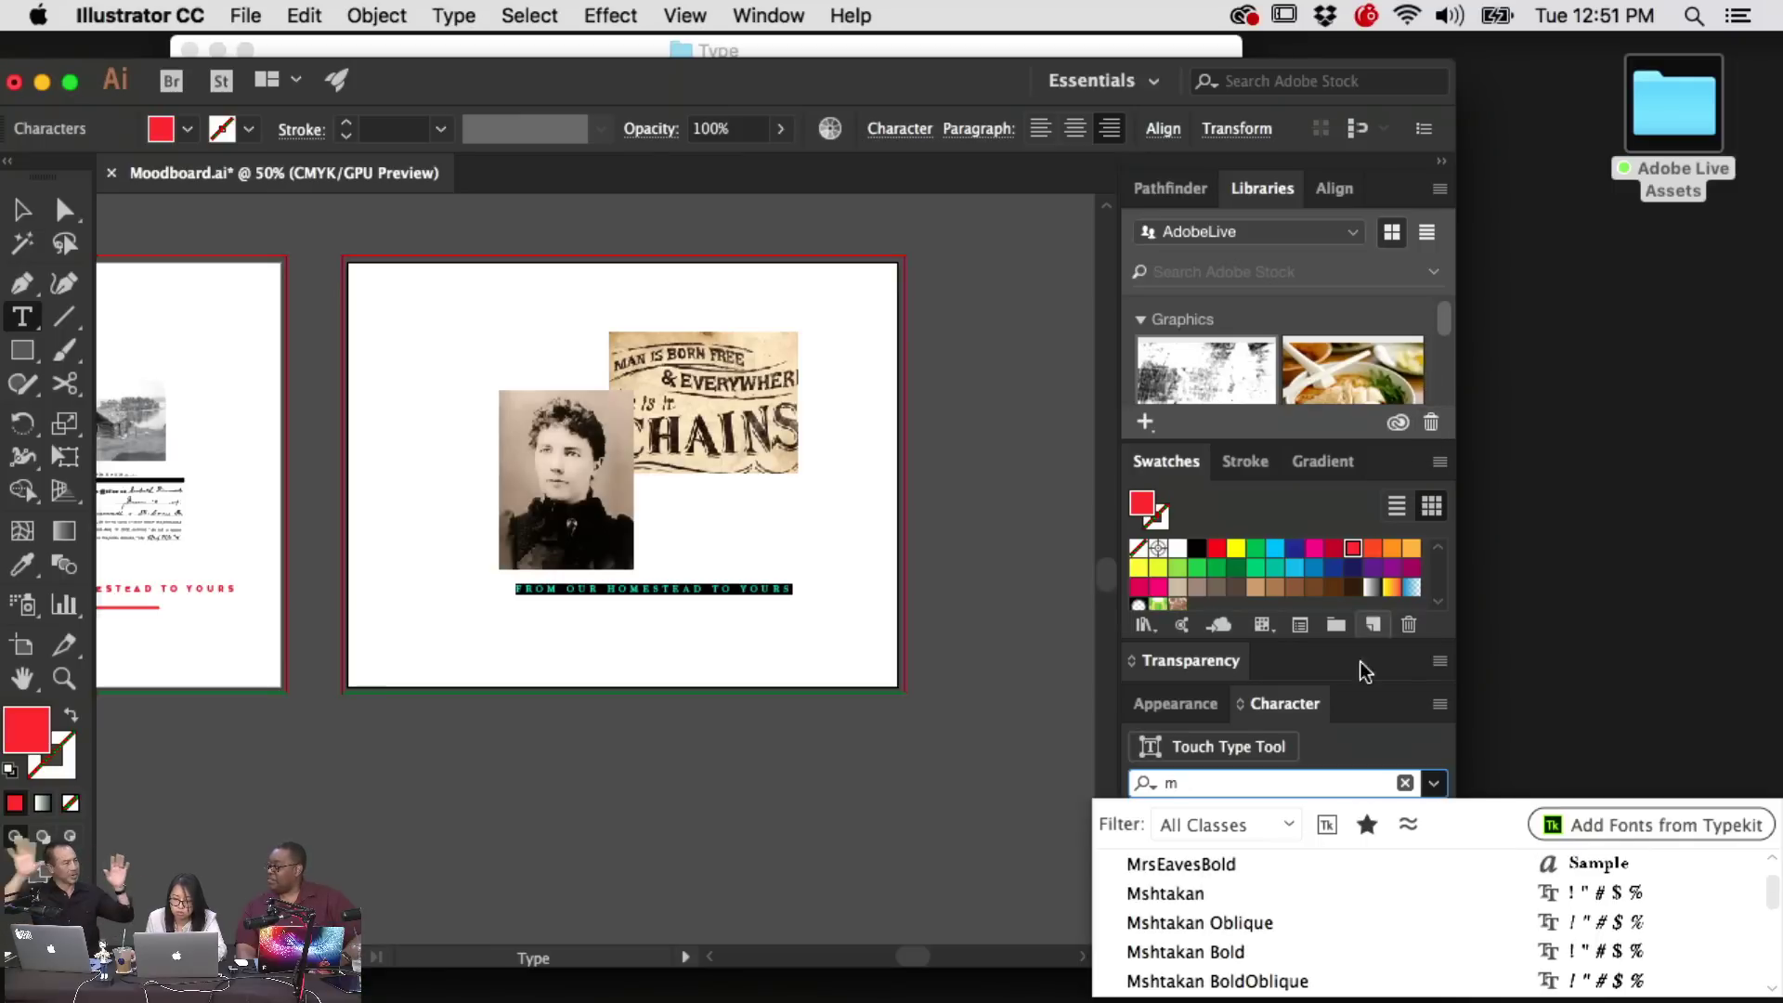
Detach the Character settings into a floating window and place it over the edge of the Illustrator window
click(1282, 703)
drag(1281, 703, 1546, 409)
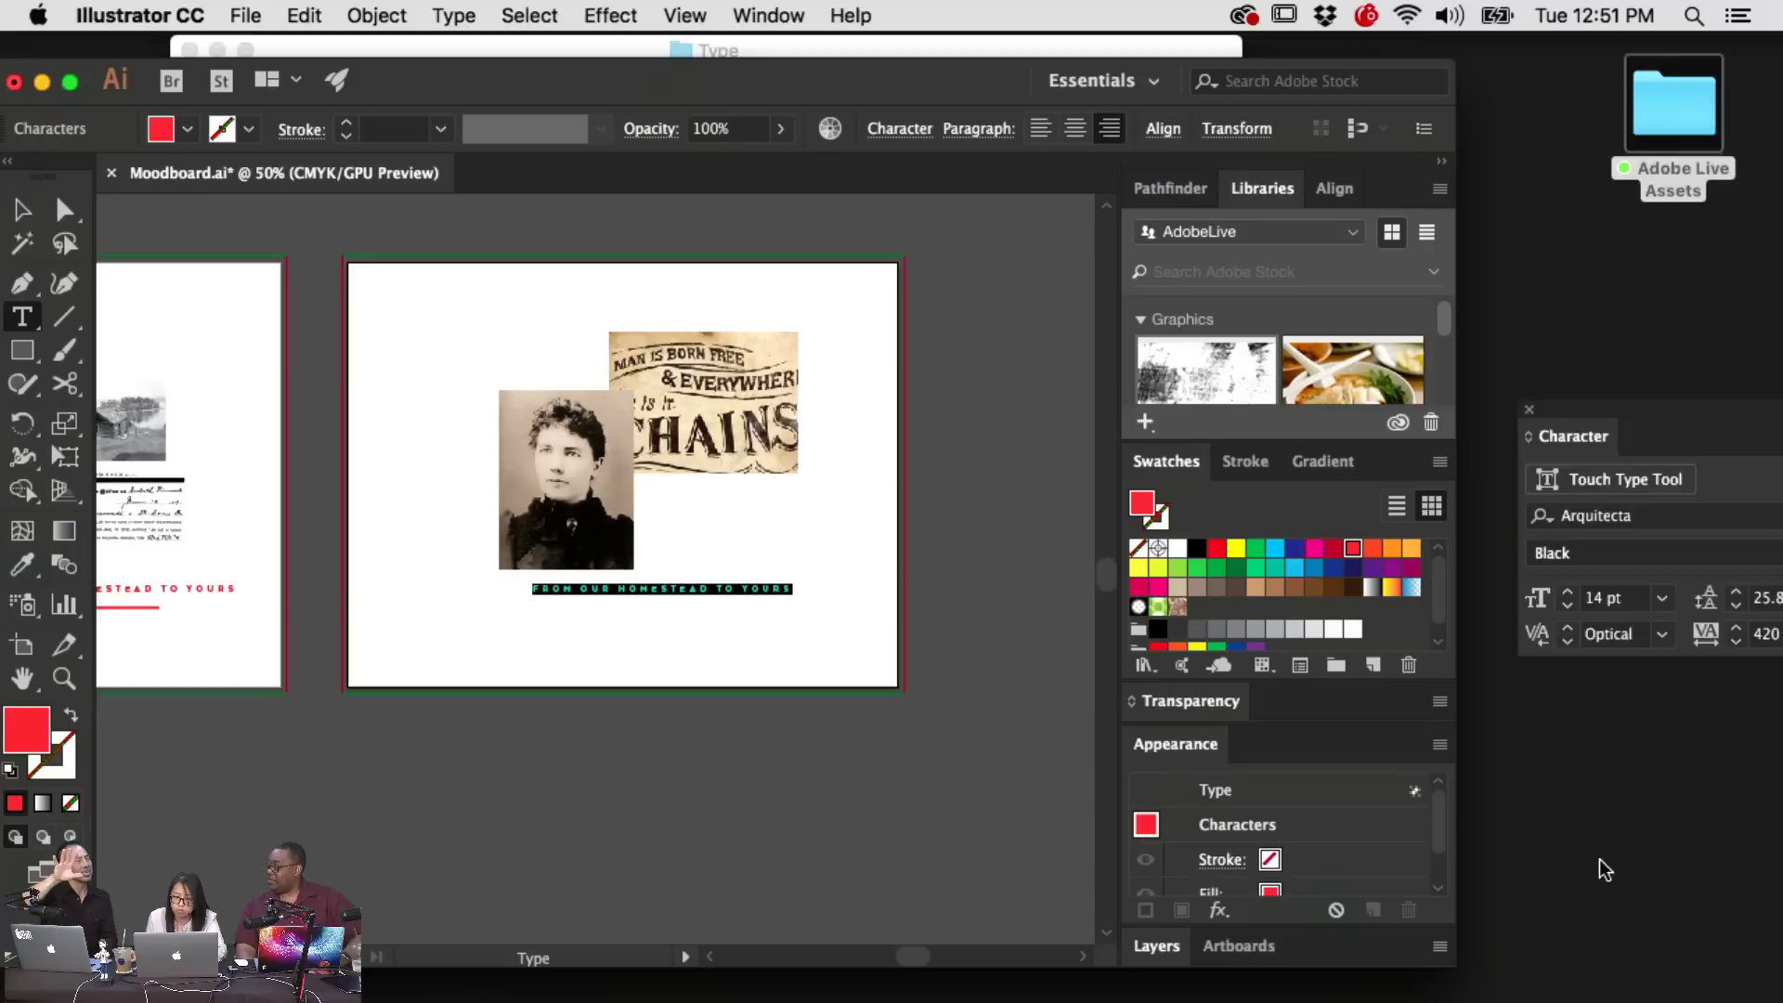
click(1601, 836)
click(710, 640)
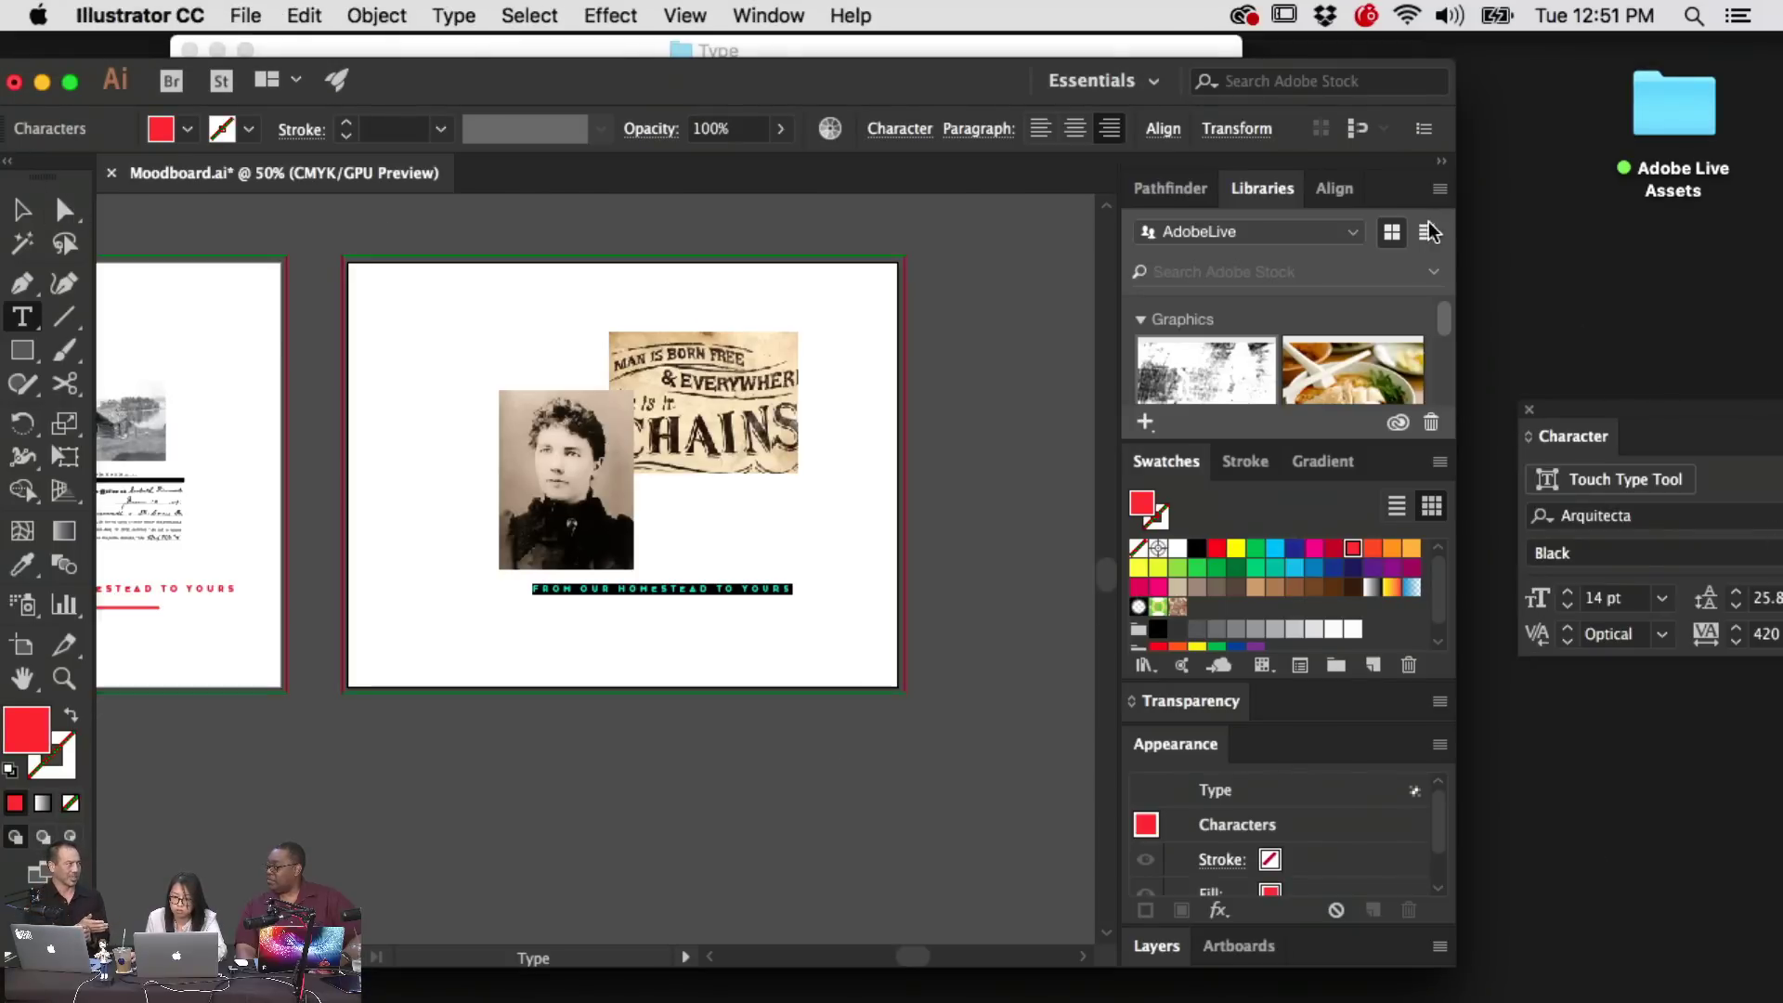
drag(1645, 414, 1461, 273)
Try the copied tagline in Arial Black
scroll(1658, 376, up, 1)
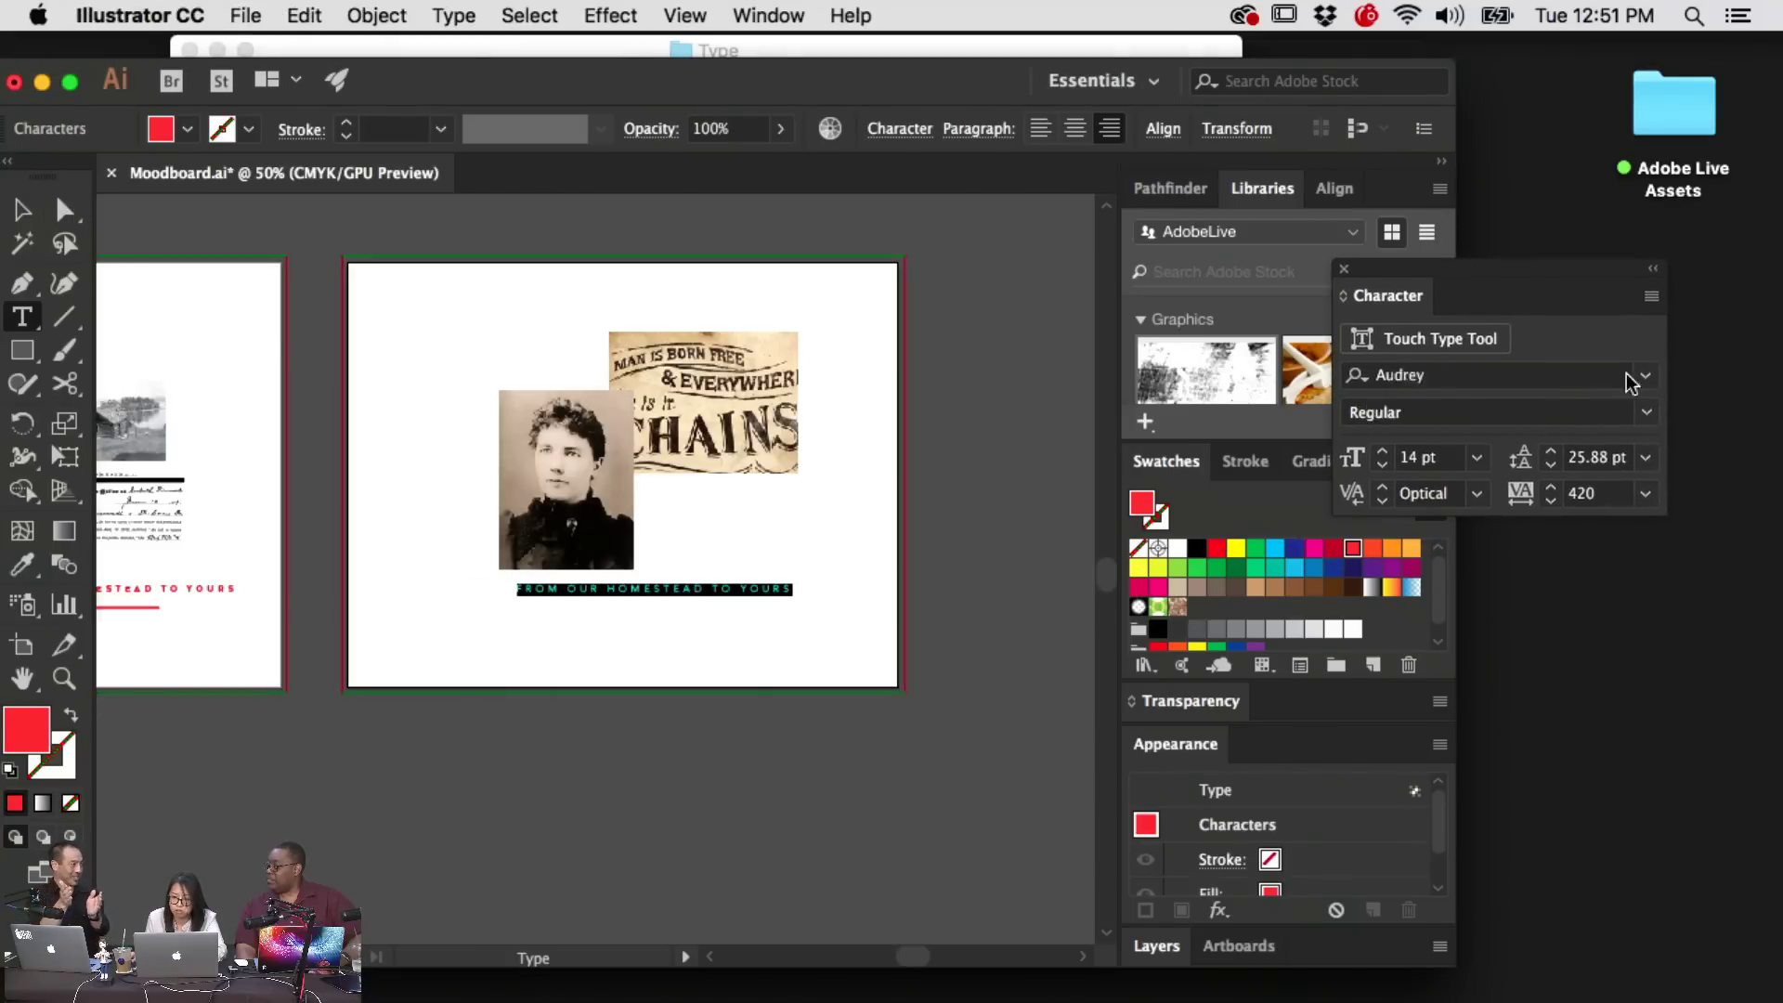
click(1658, 376)
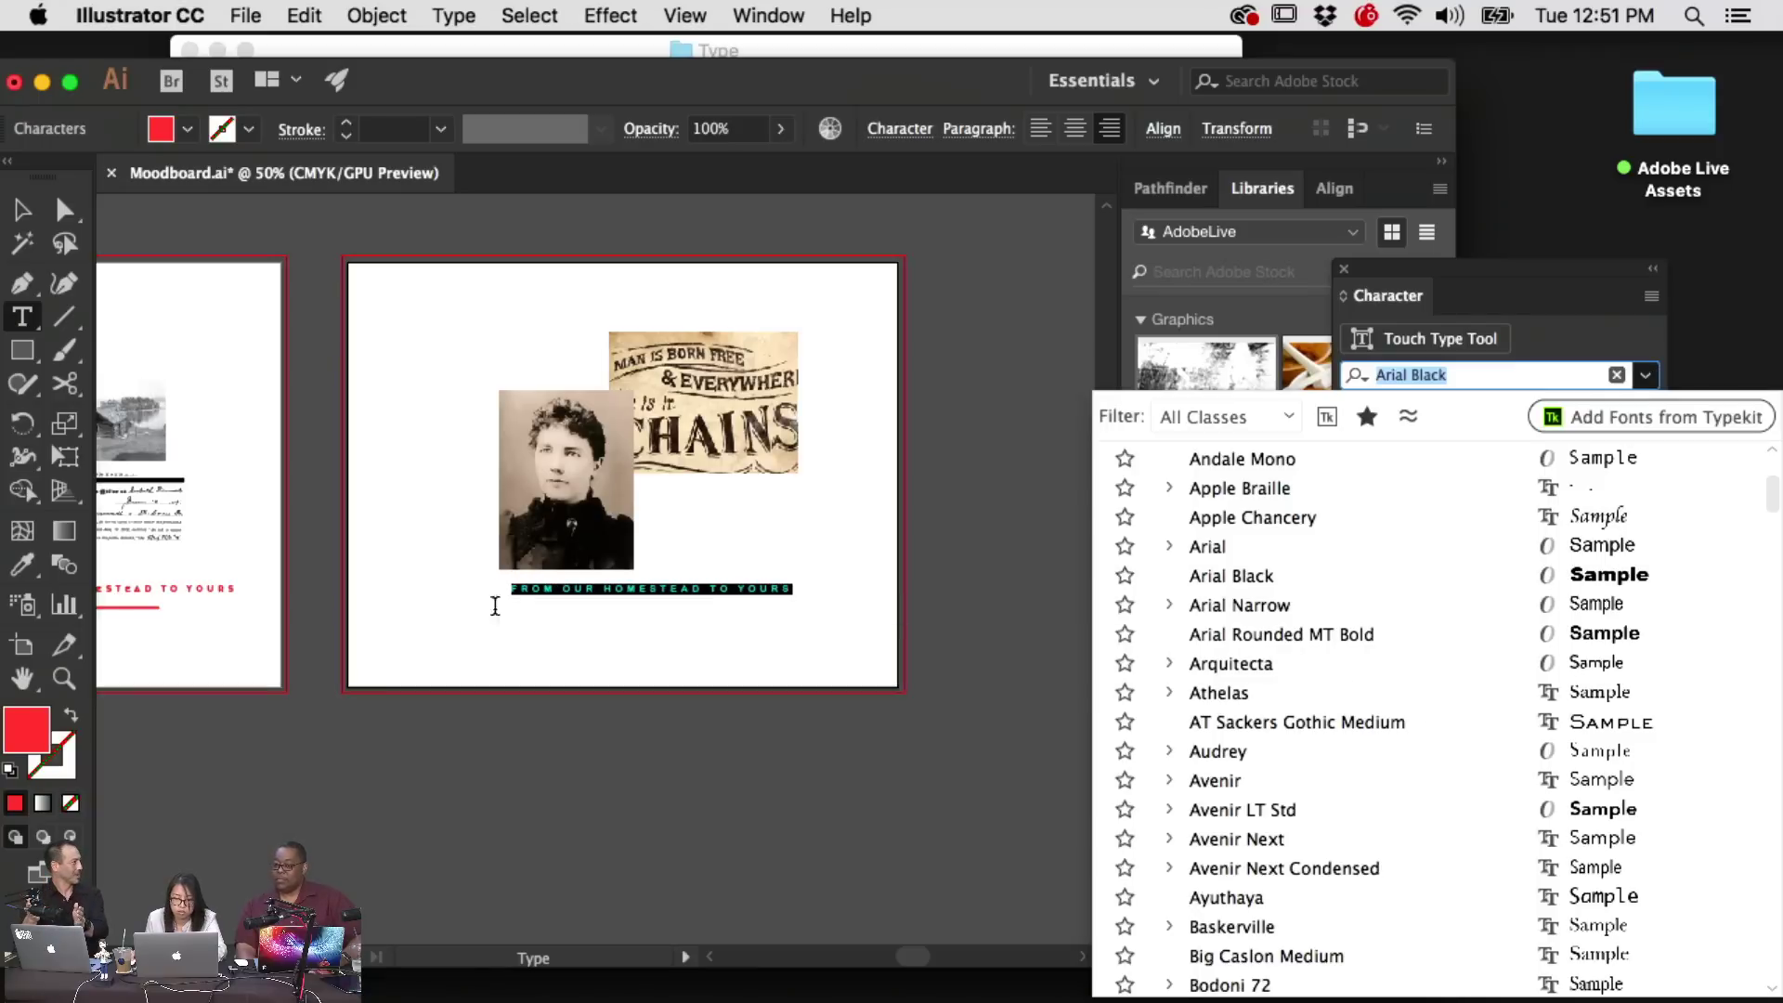
click(1244, 585)
Select all the text of the copied tagline and set its font family to Mighty River
click(551, 591)
triple_click(551, 591)
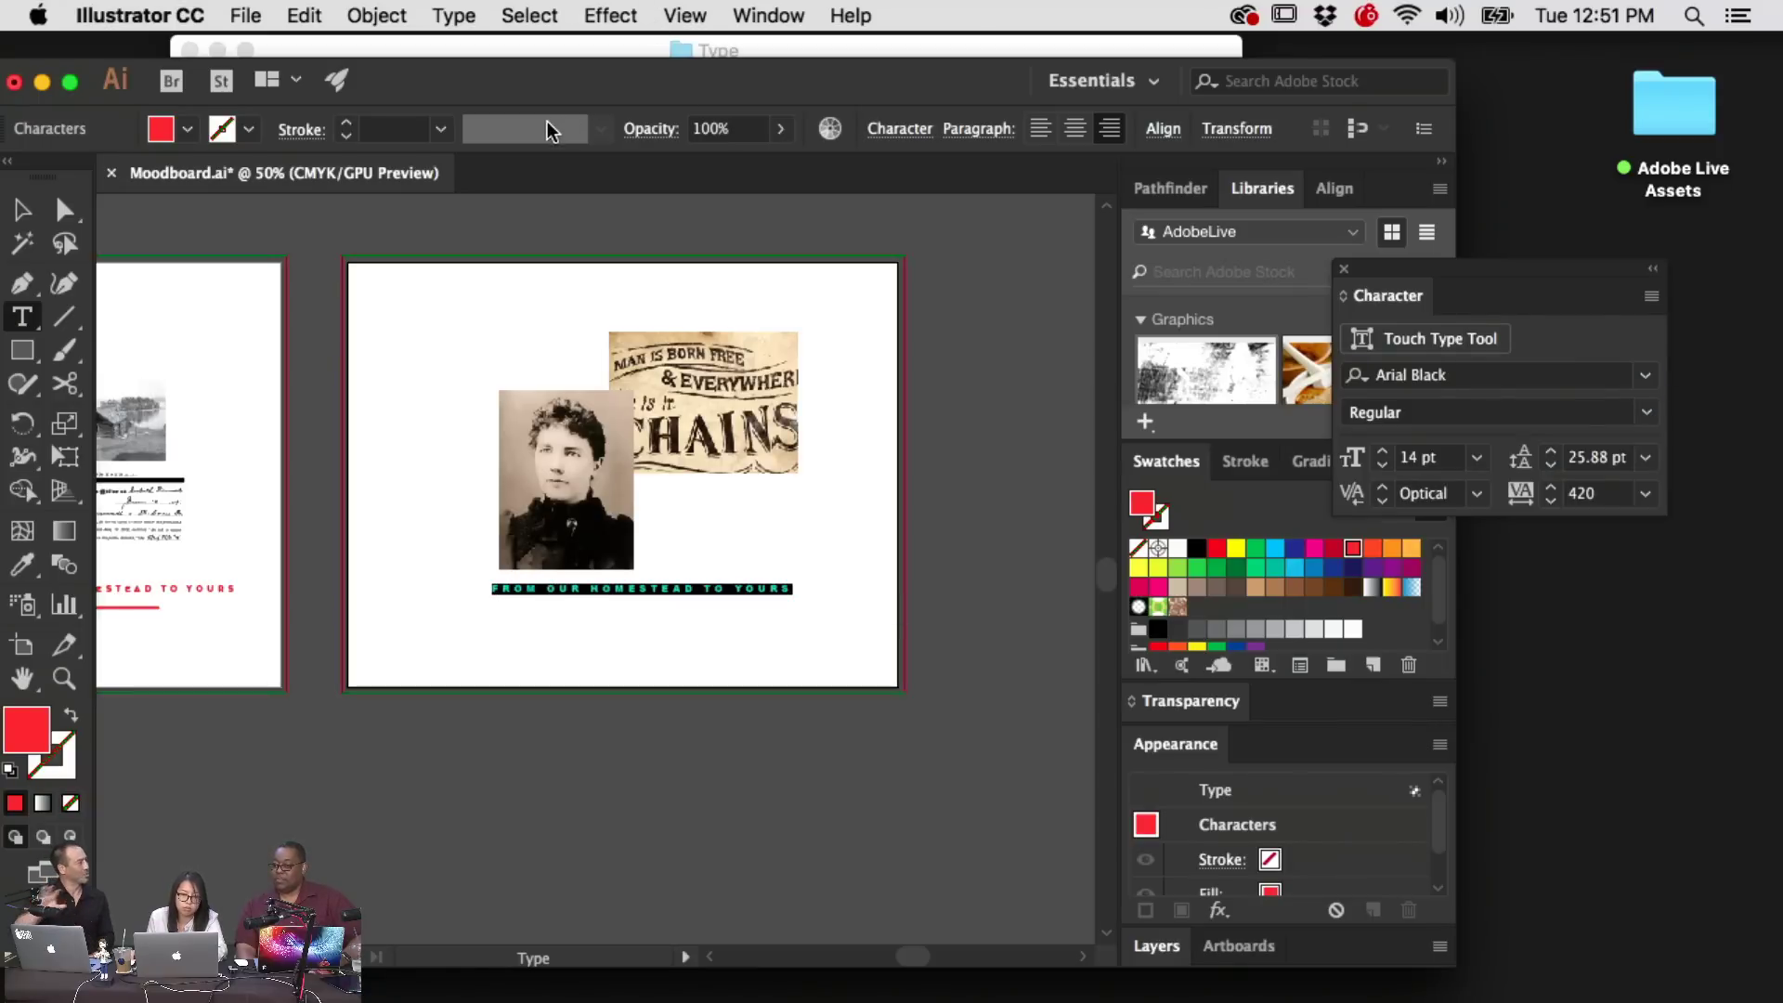
click(1480, 376)
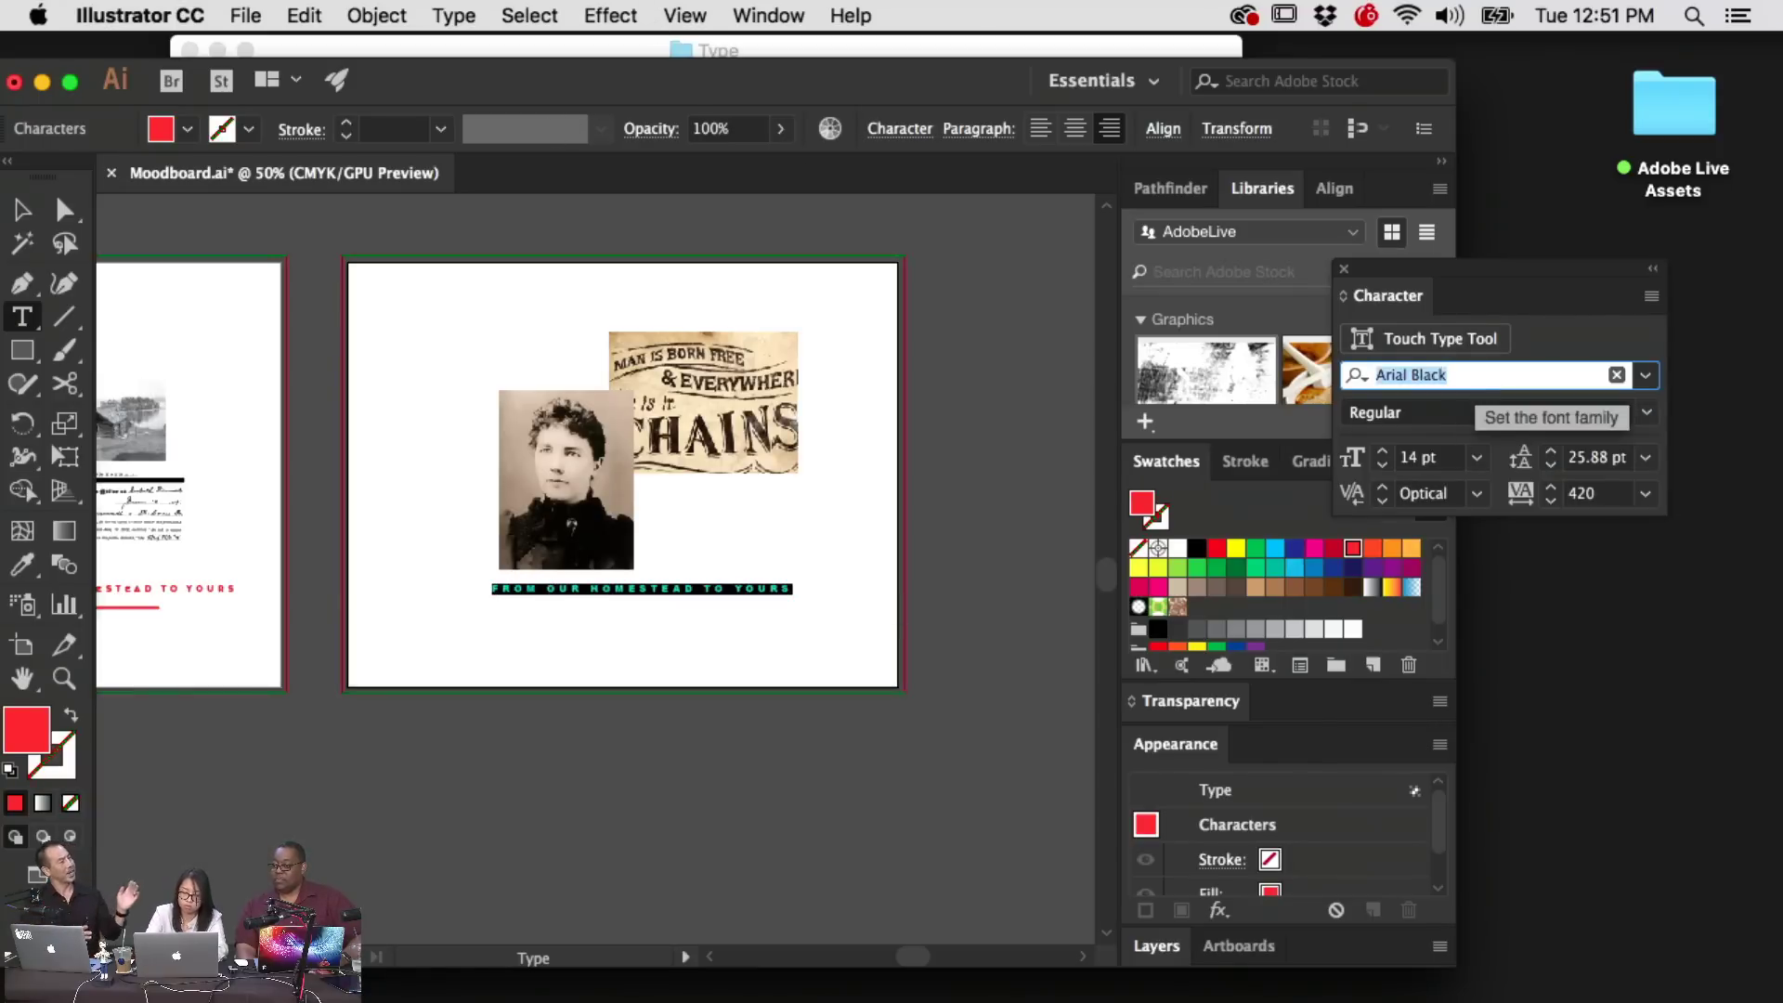
text(might)
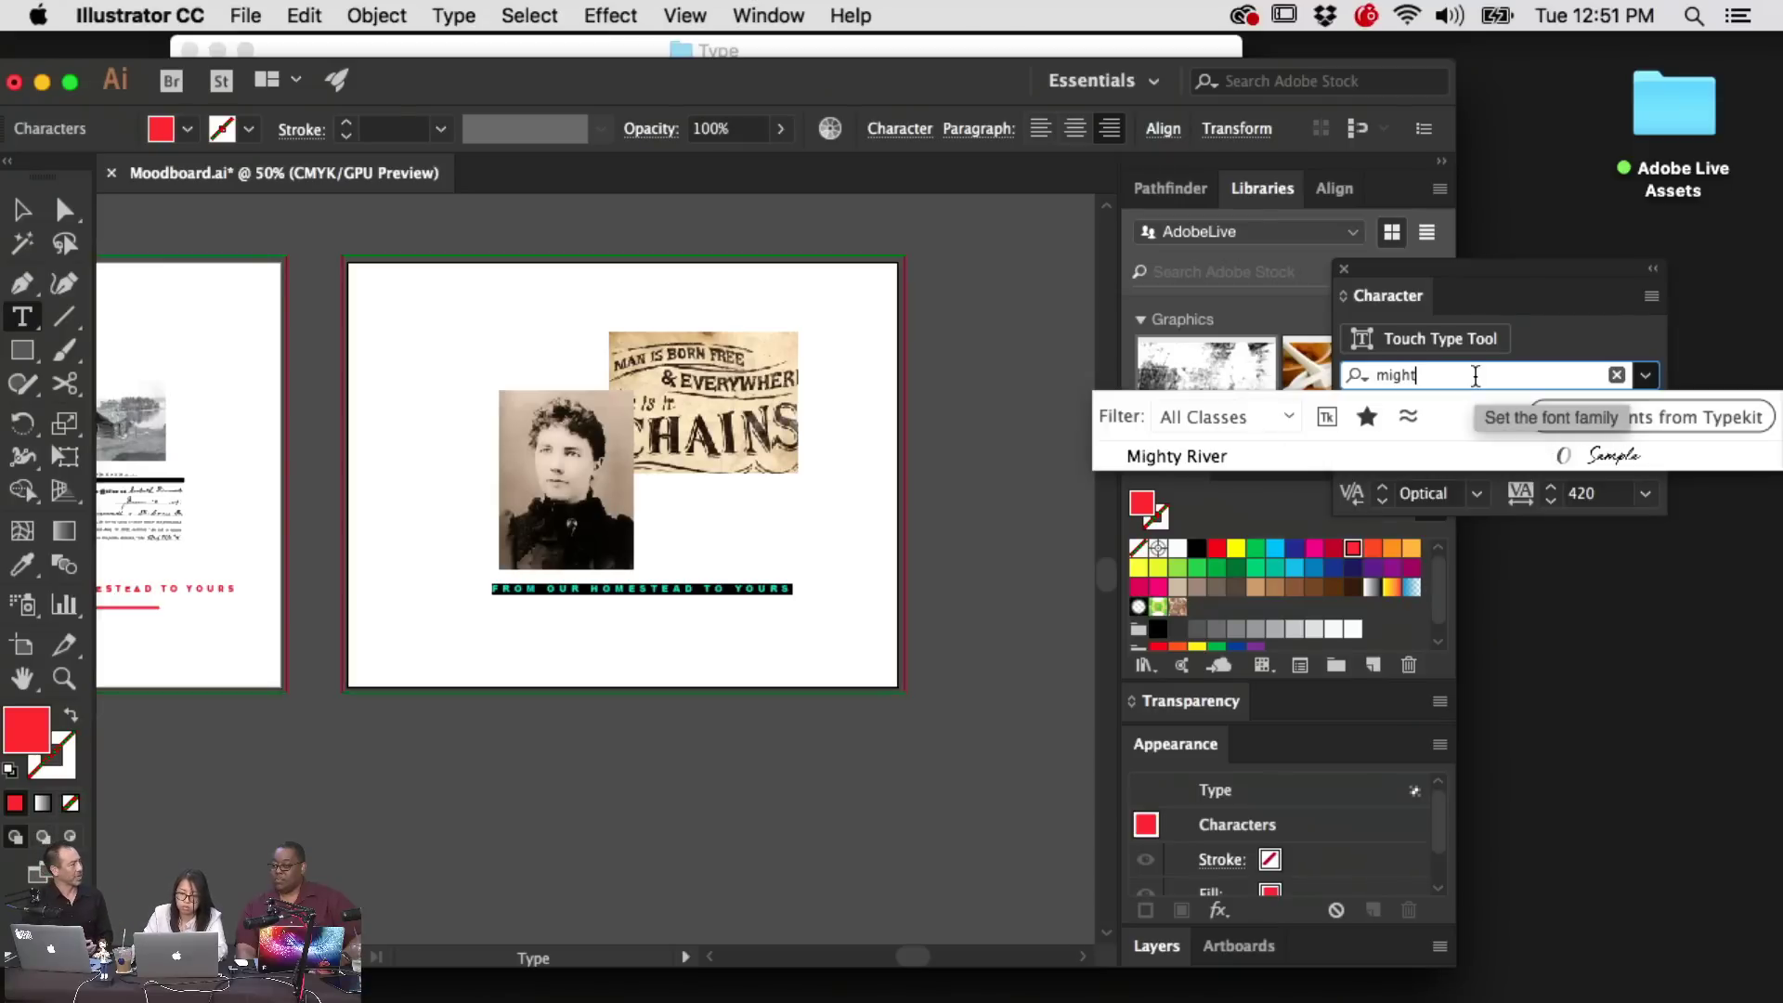
key(Return)
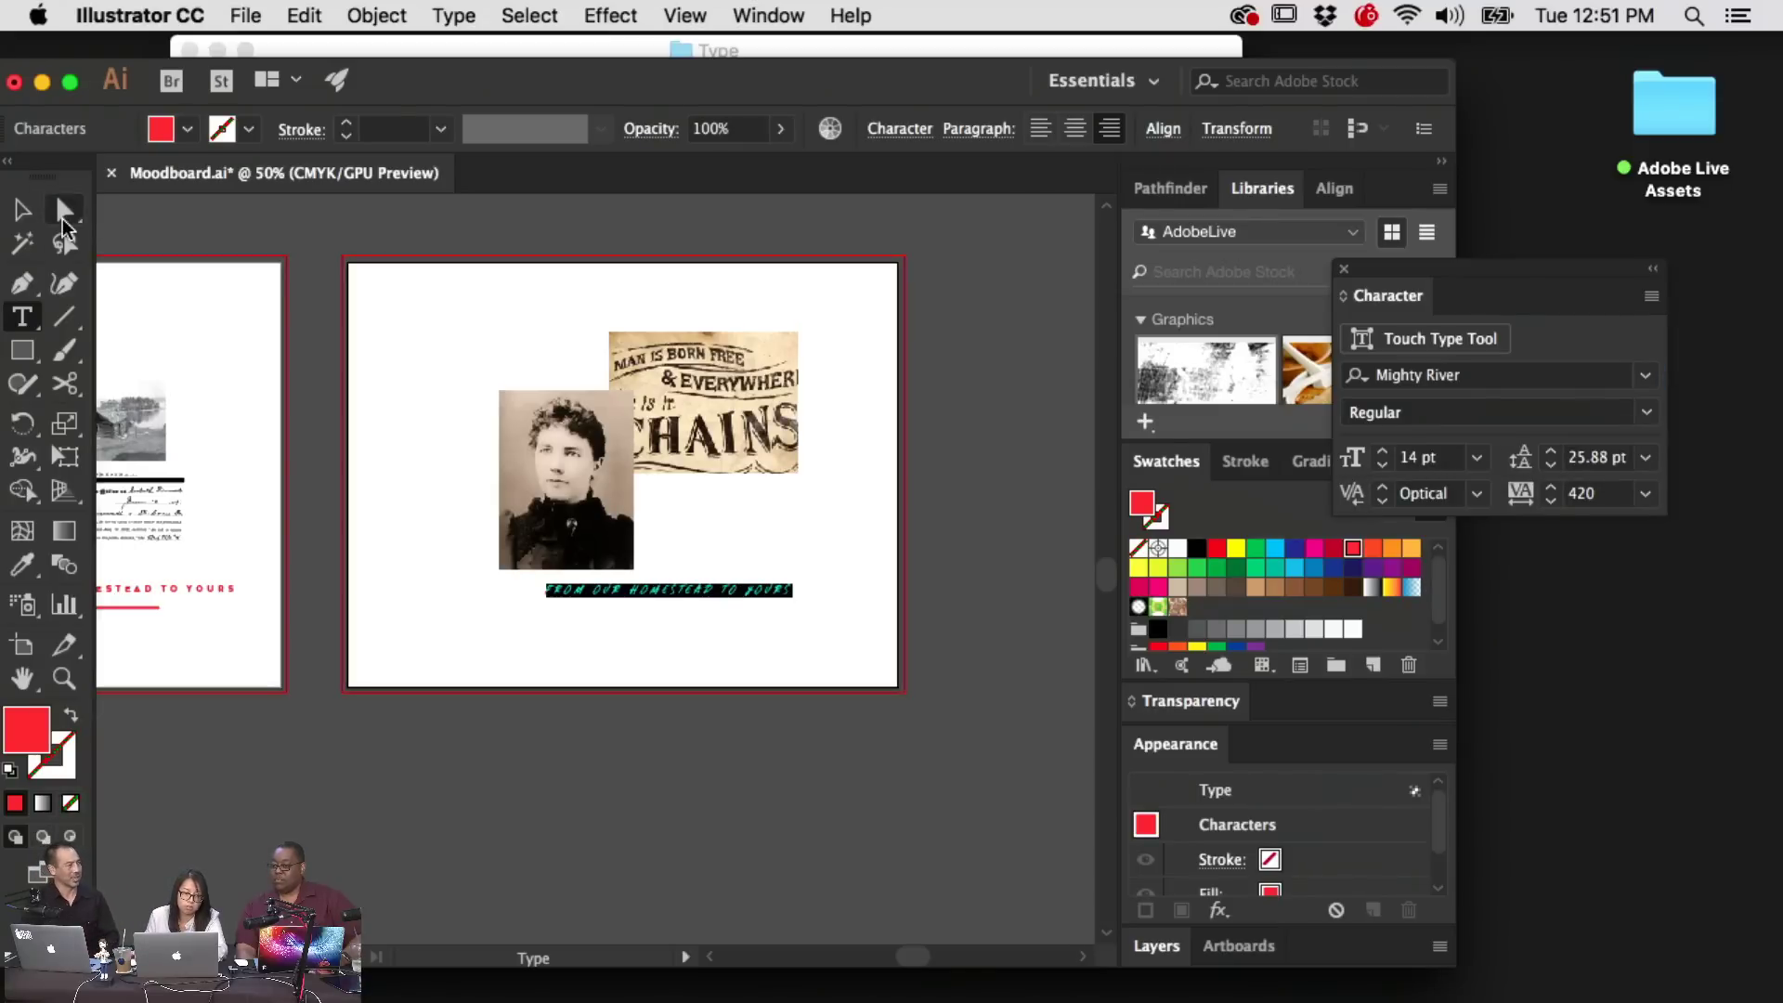
Retype the copied tagline in sentence case as "From our homestead to yours"
click(695, 588)
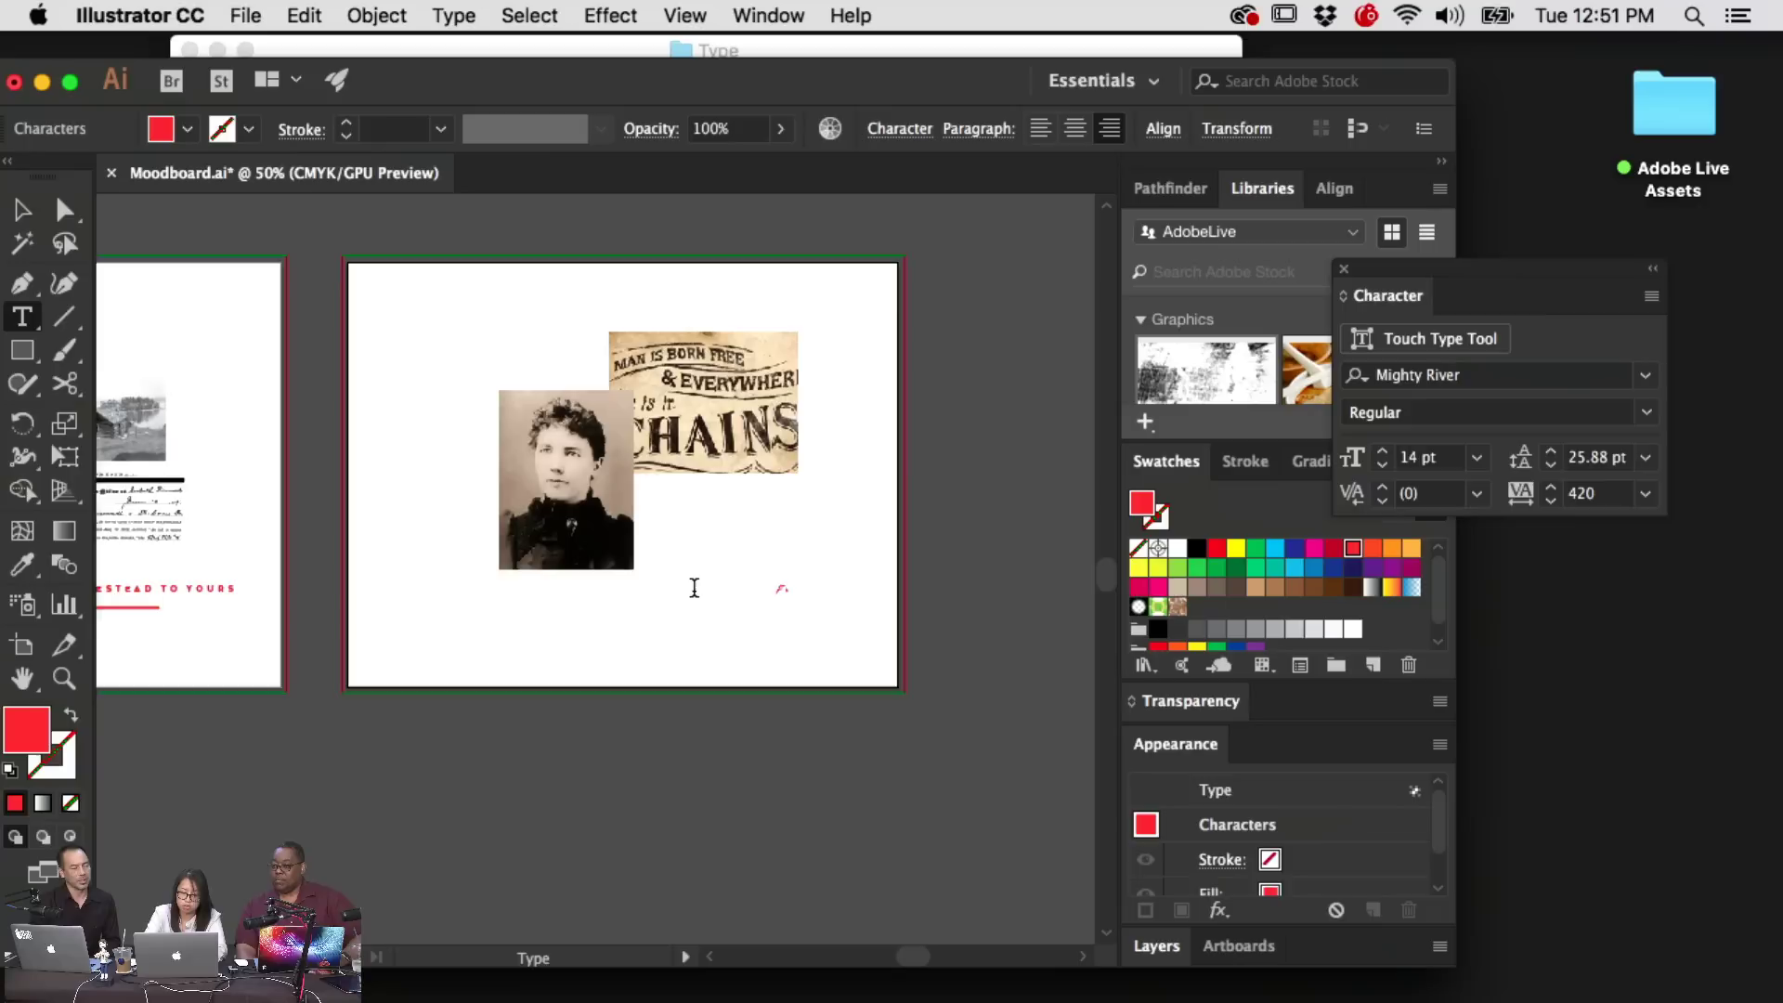
text(From our fam)
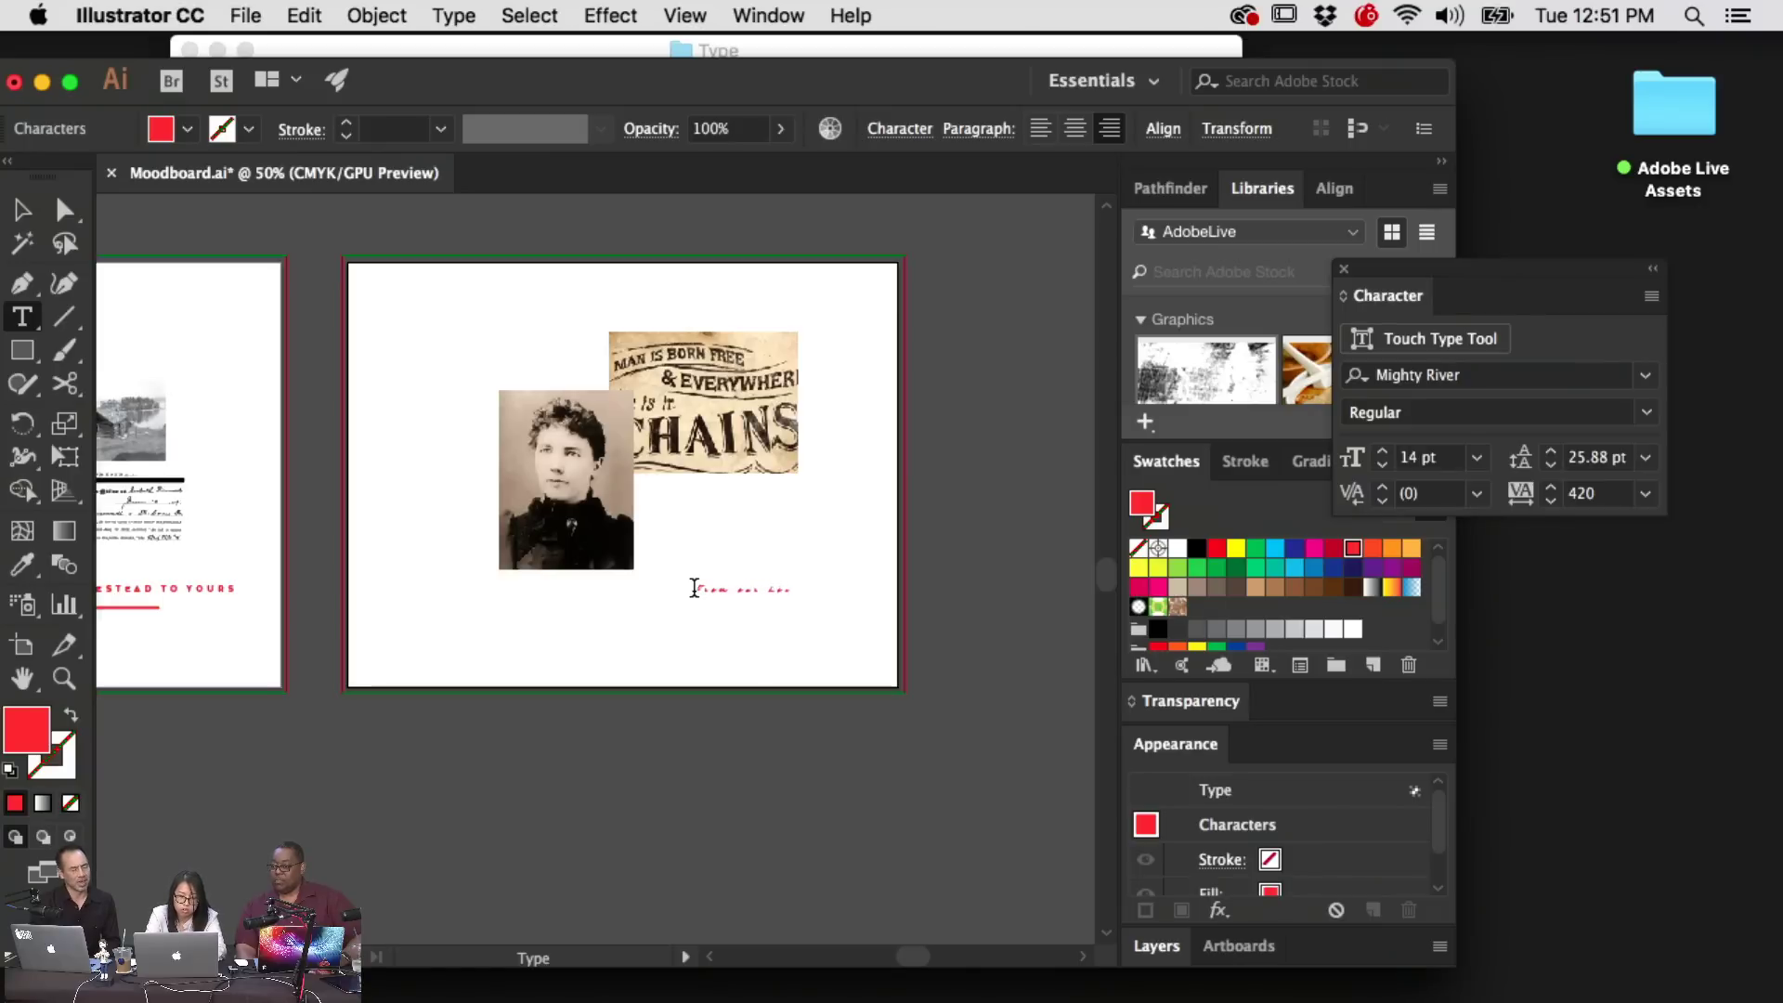
text(estead to yours)
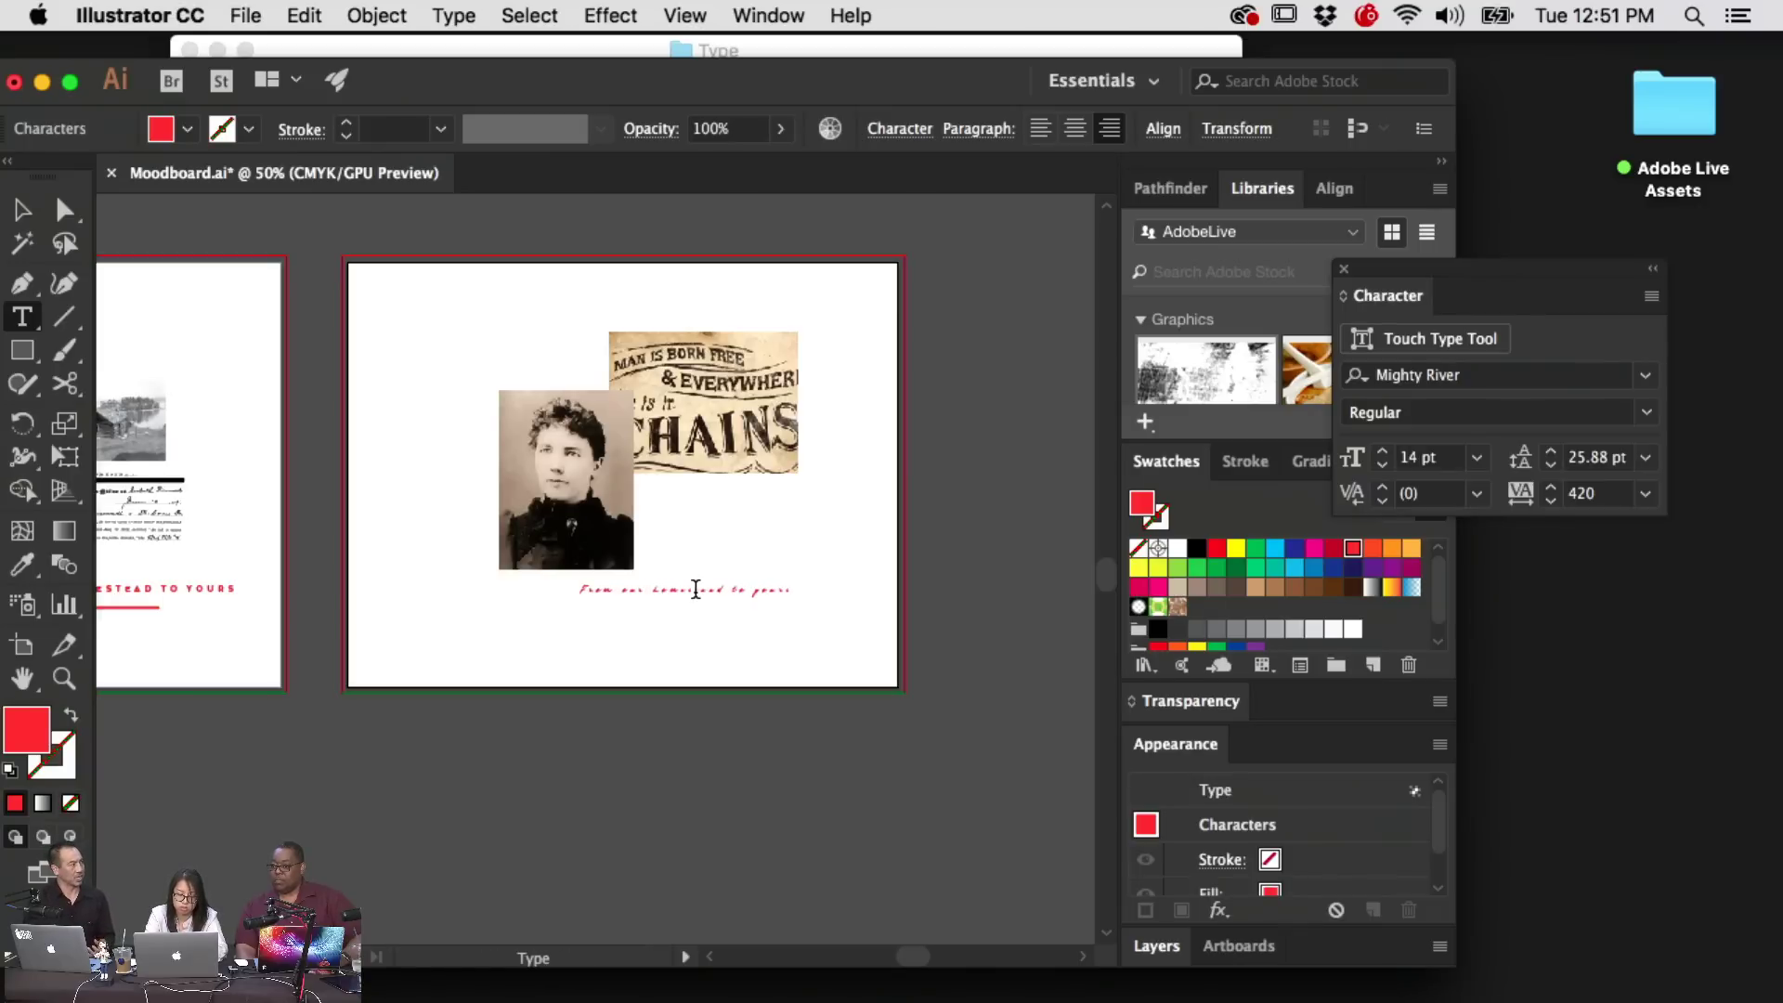
Reduce the whole tagline's tracking to 140 and increase its font size to 28 pt
key(super+a)
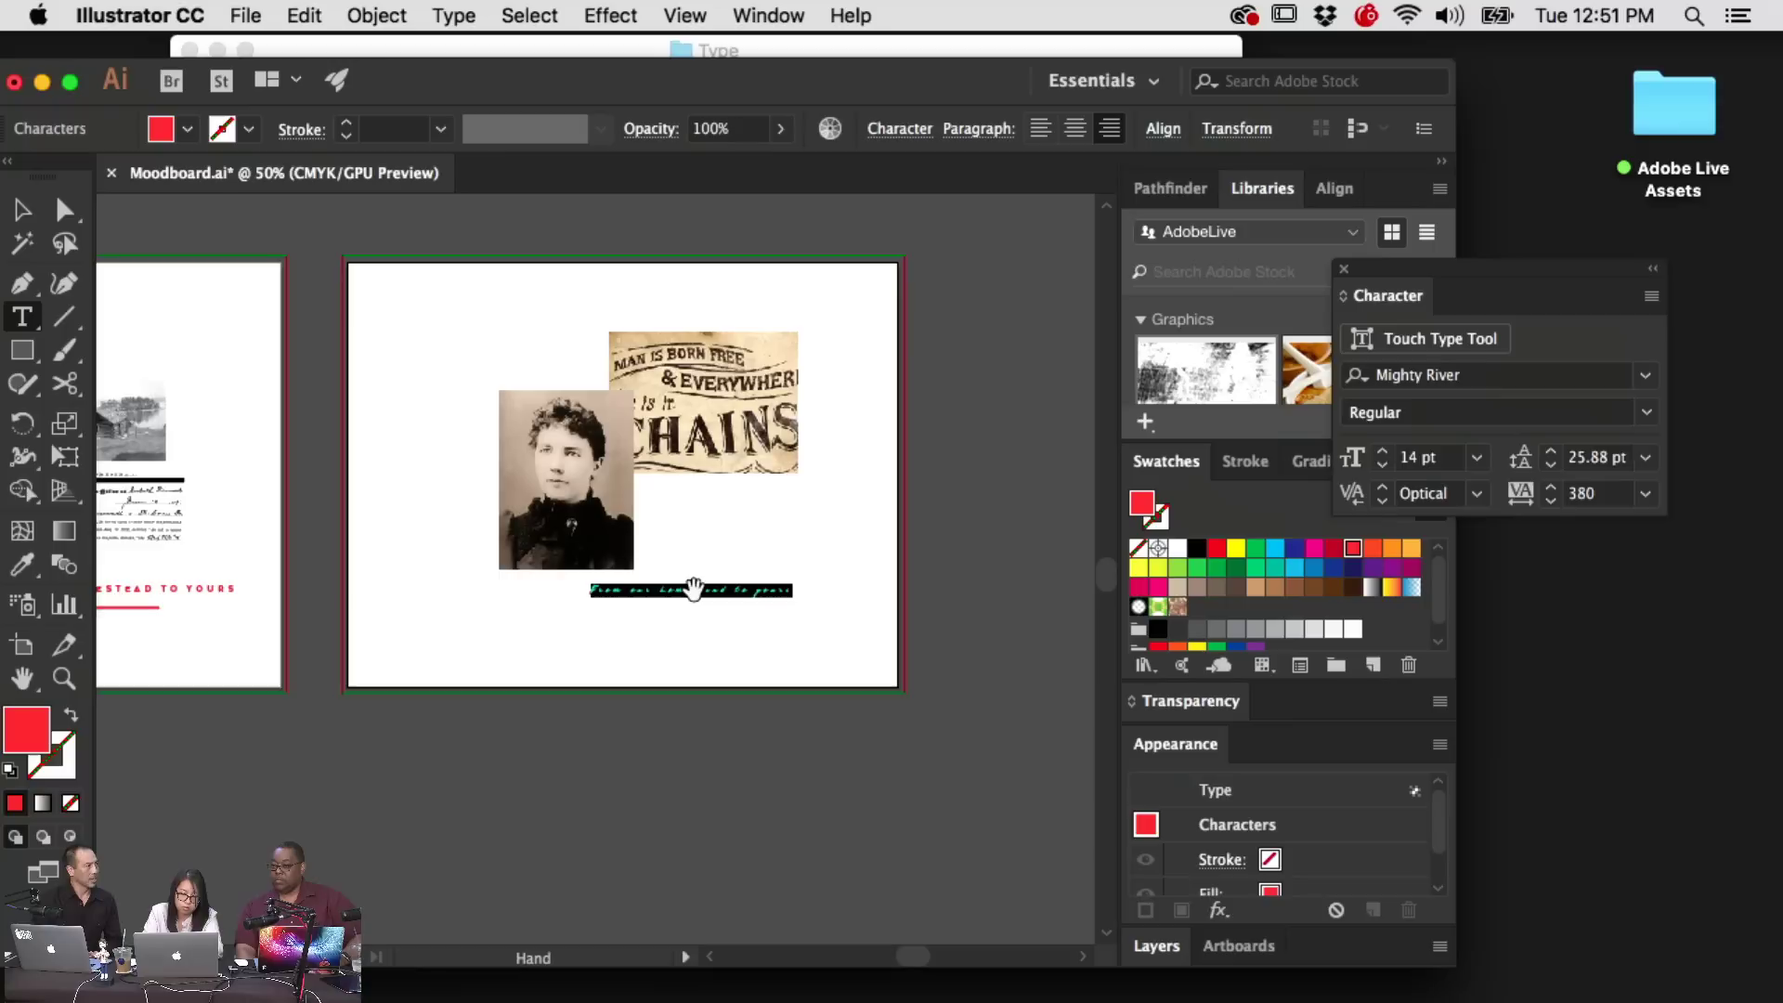
key(alt+Left)
key(alt+Left)
key(alt+Left)
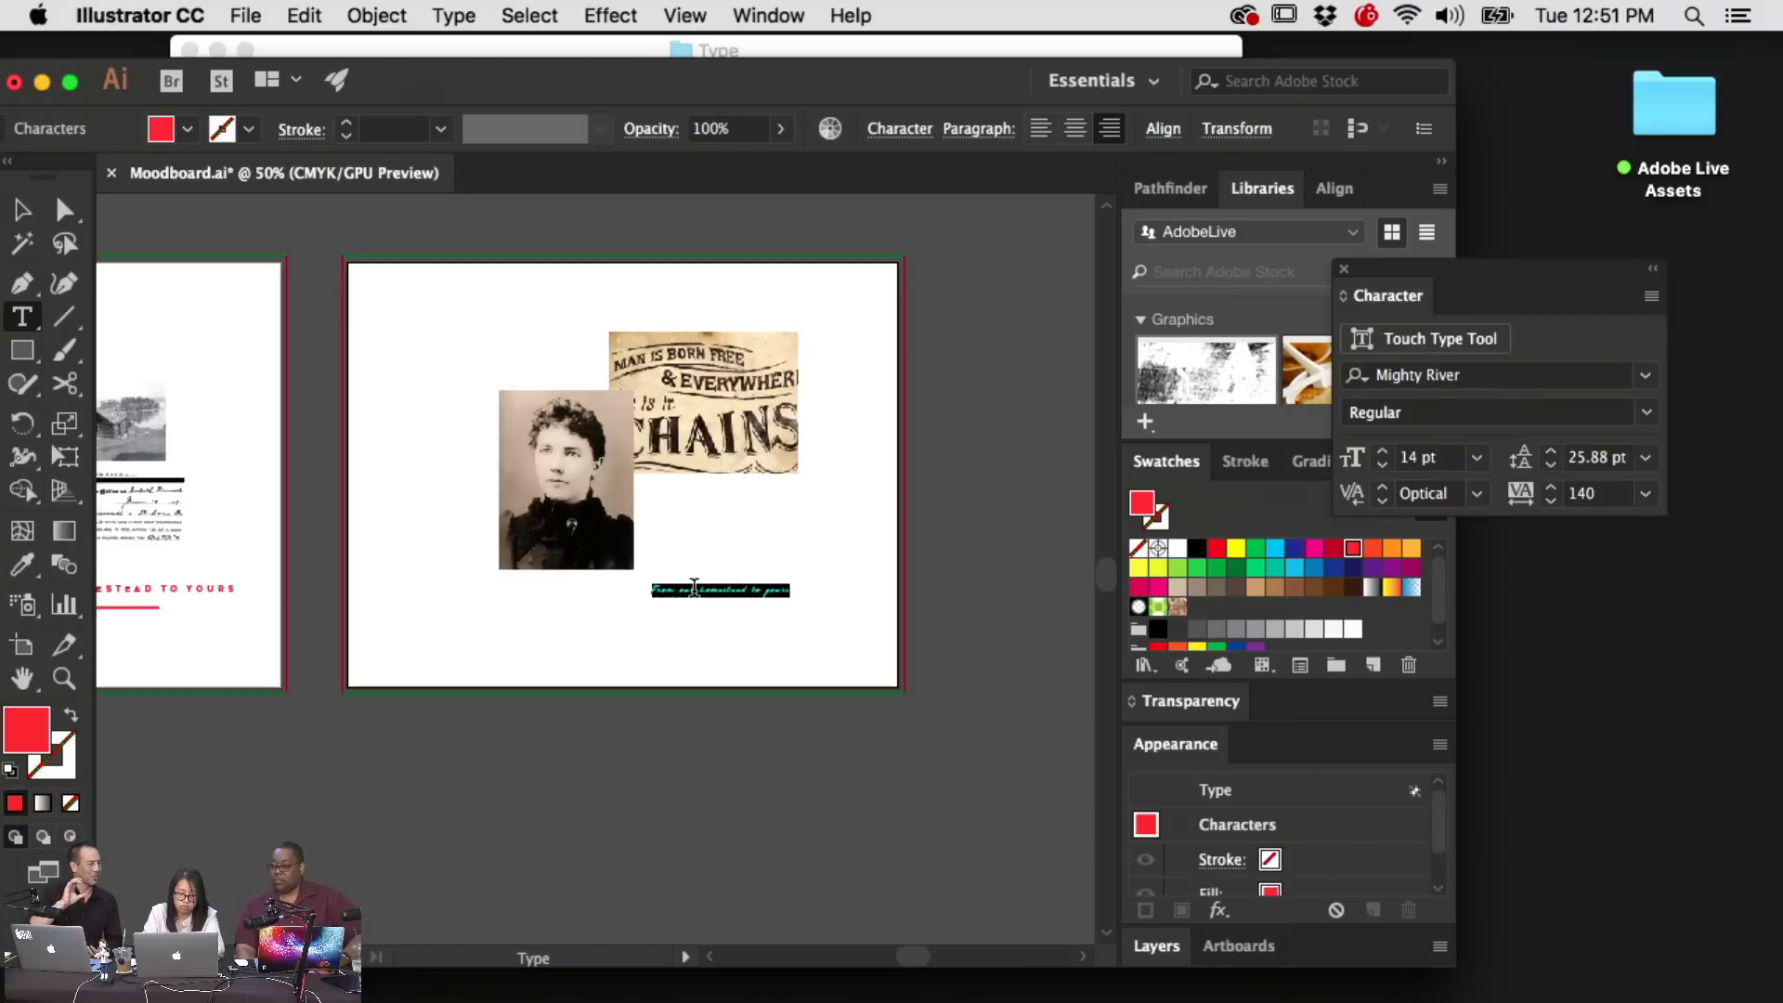
key(super+shift+period)
key(super+shift+period)
key(super+shift+period)
key(super+shift+period)
key(super+shift+period)
key(super+shift+period)
key(super+shift+period)
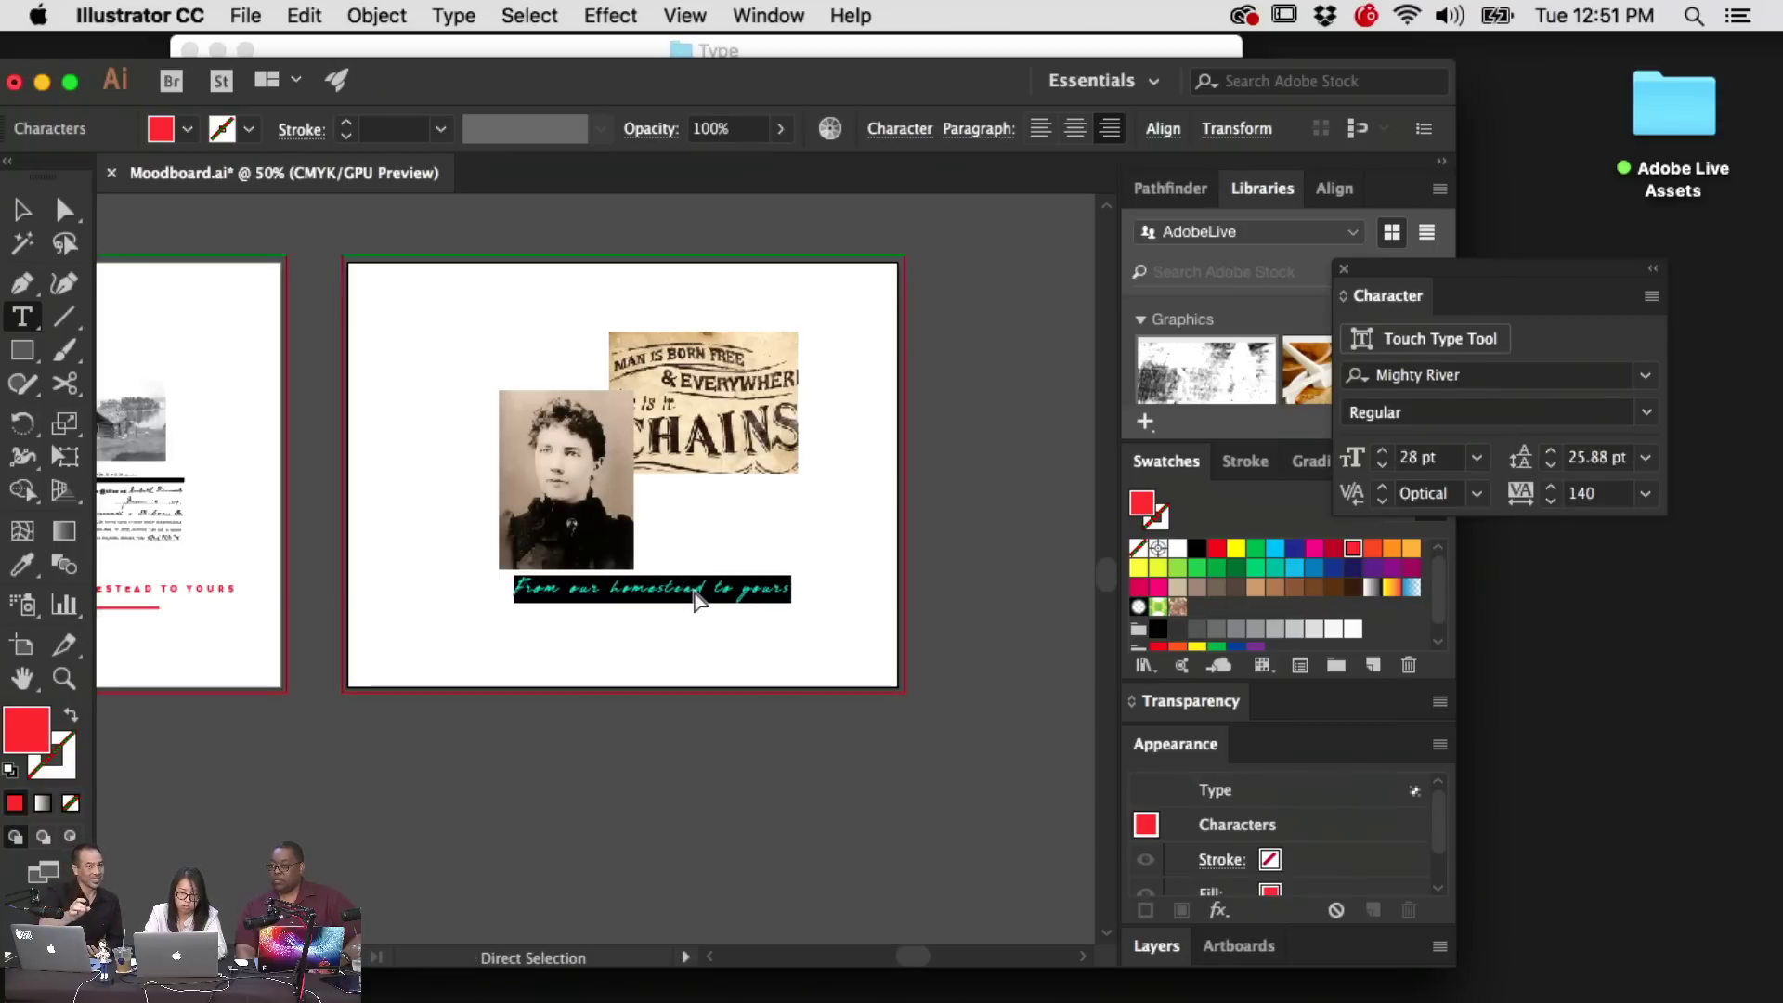
Tighten the tagline's tracking to 60, colour the text black and finish editing it
key(alt+Left)
key(alt+Left)
key(alt+Left)
key(alt+Left)
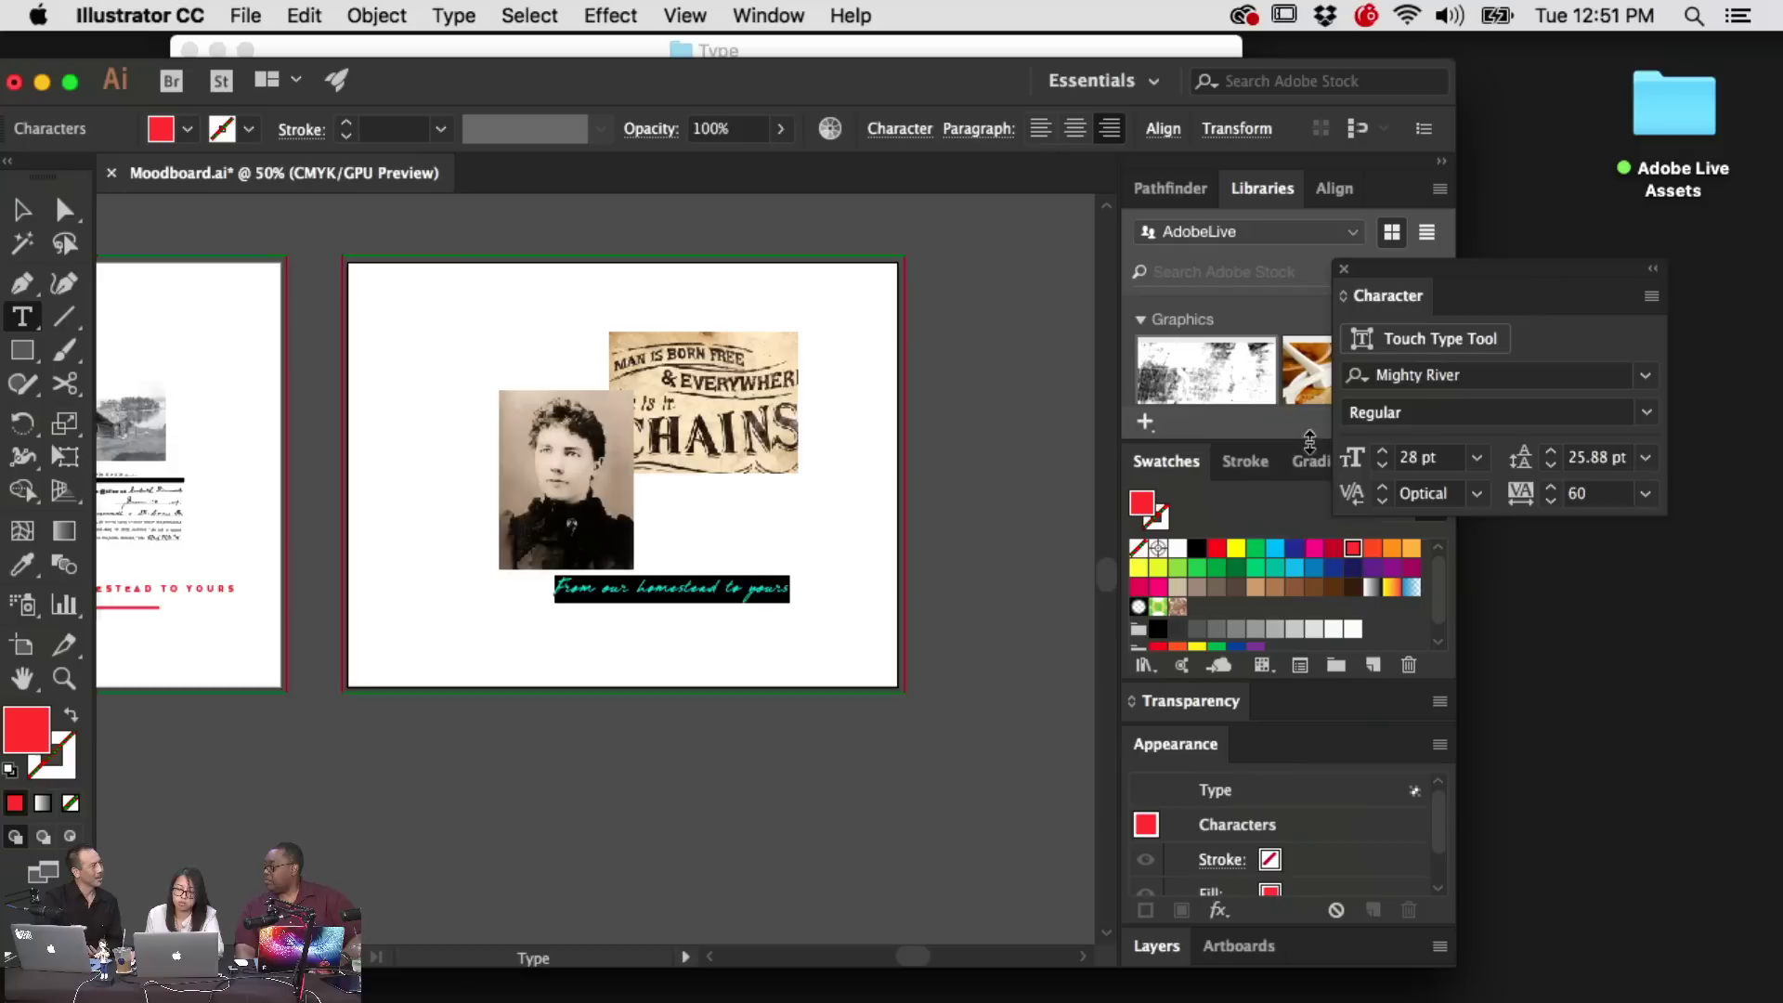
click(1197, 548)
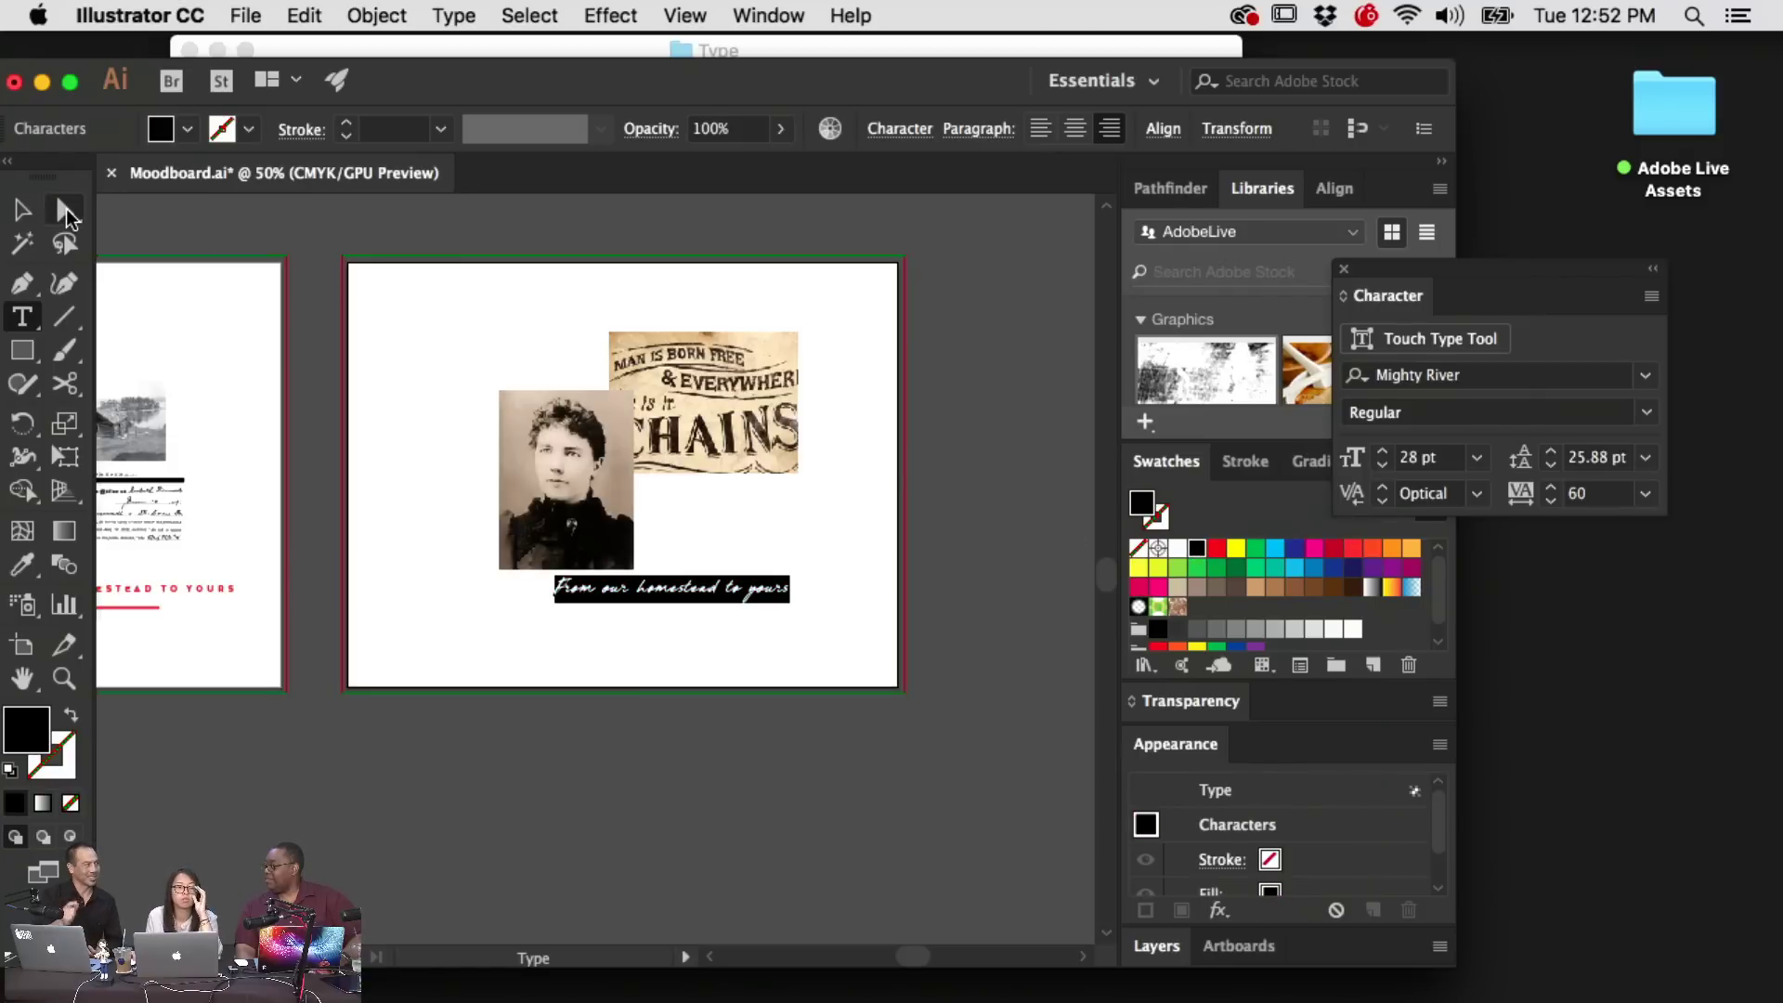
key(Escape)
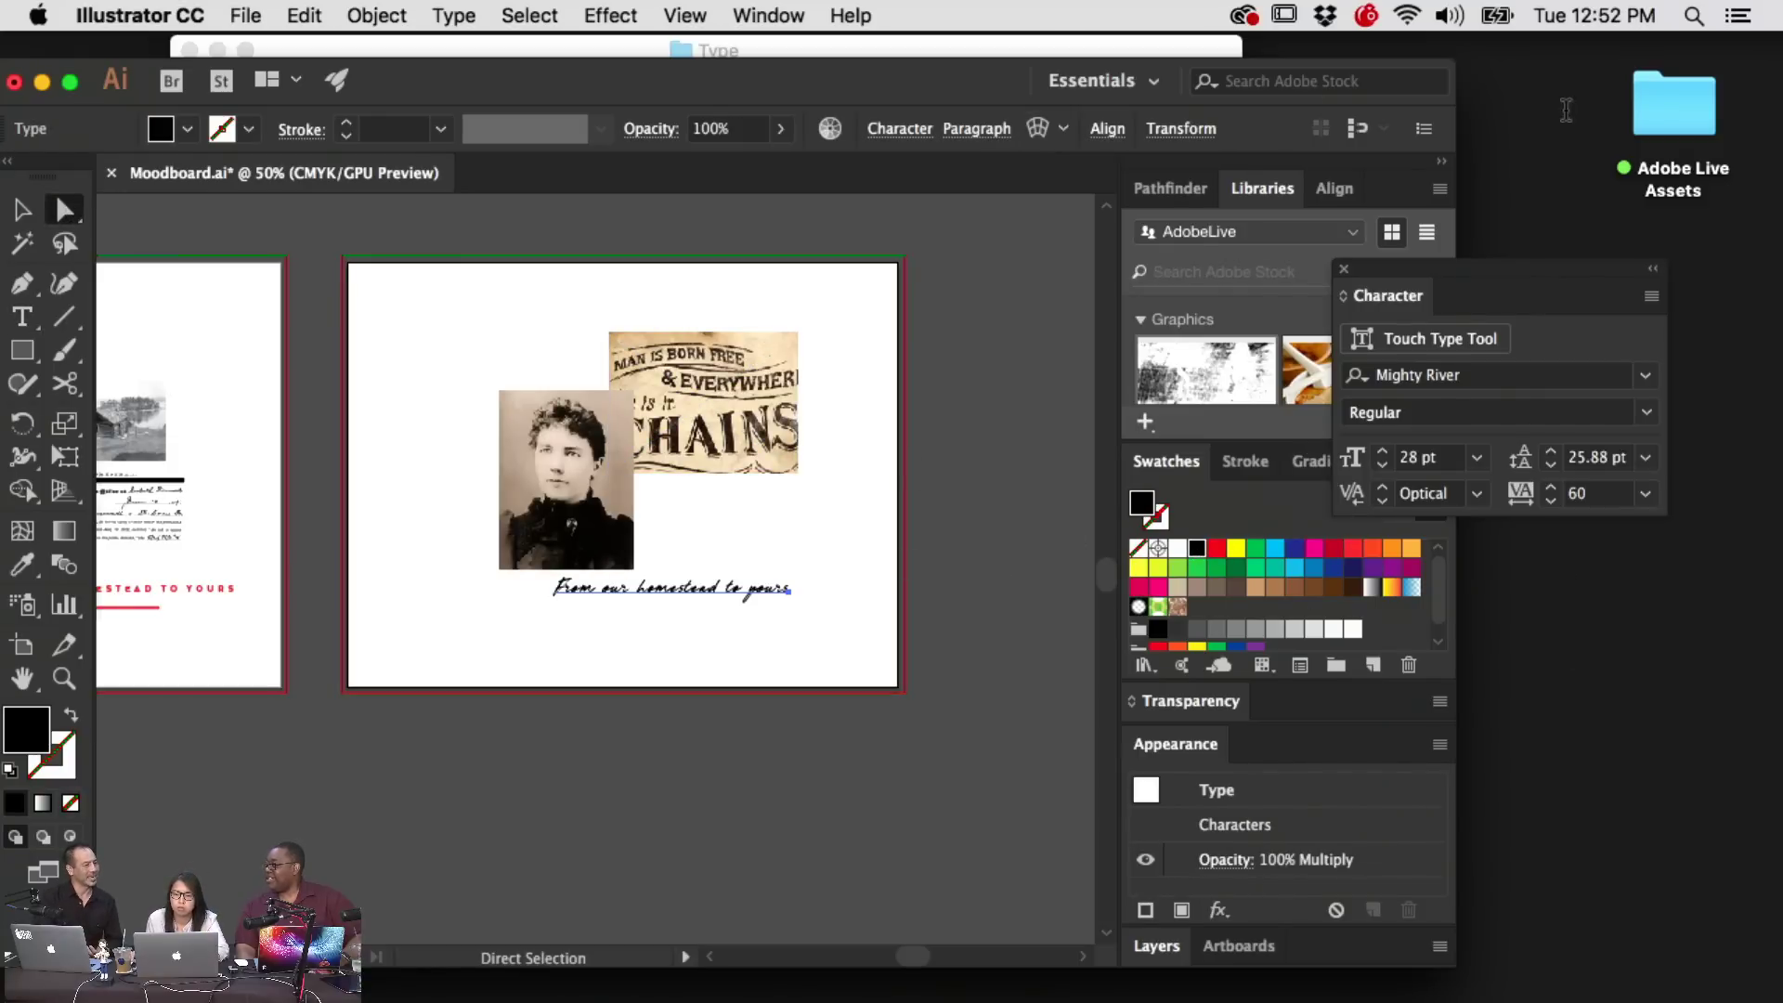
Switch to Finder and look through the images in the Heritage folder of Adobe Live Assets' 3_Inspiration Set
double_click(1713, 121)
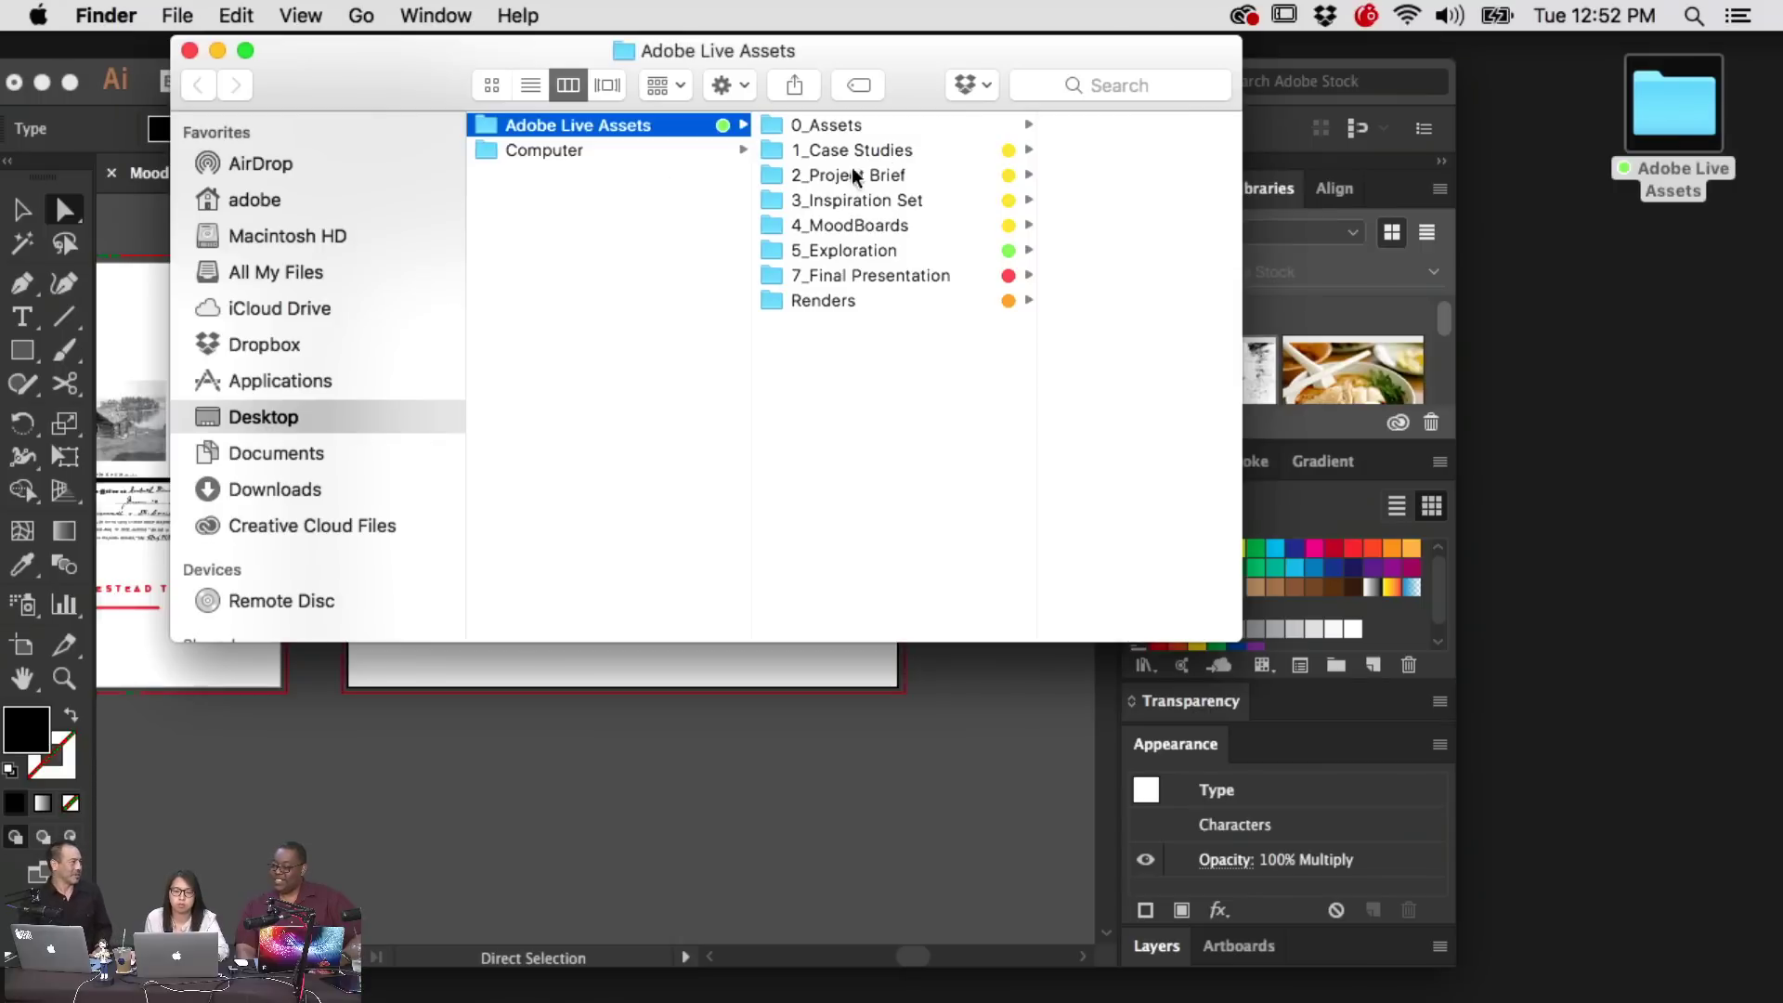
click(859, 151)
click(776, 200)
click(1027, 150)
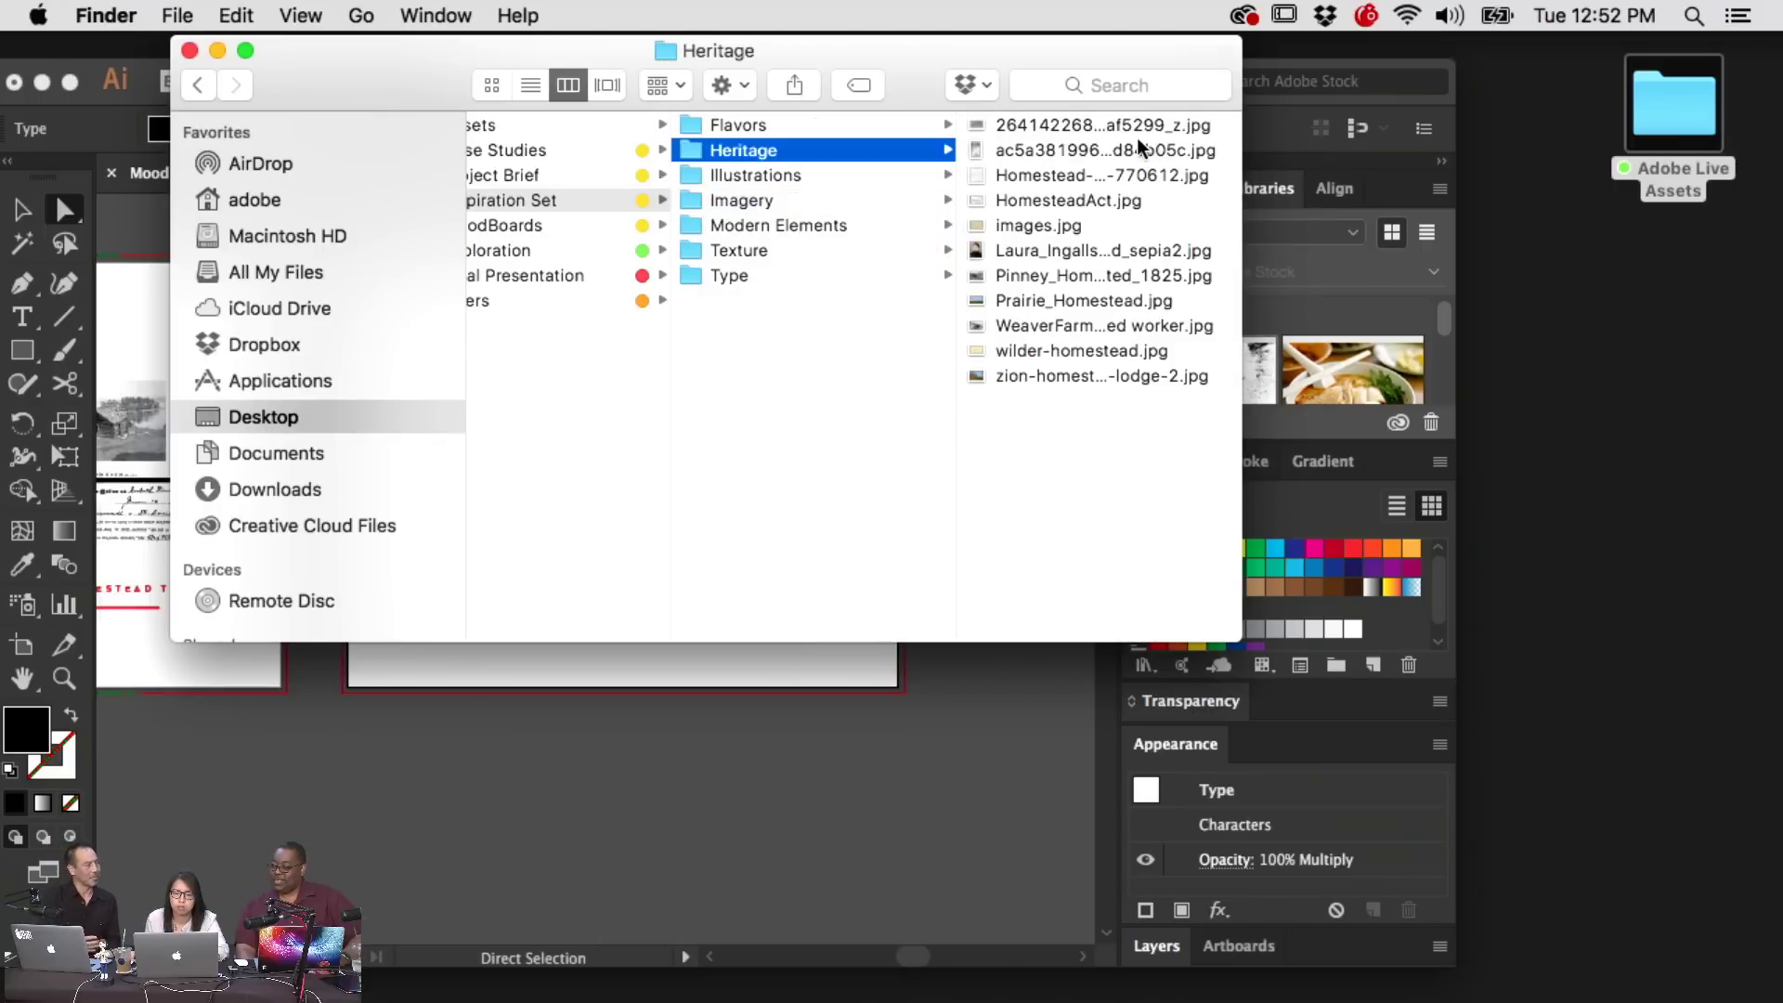
click(1085, 130)
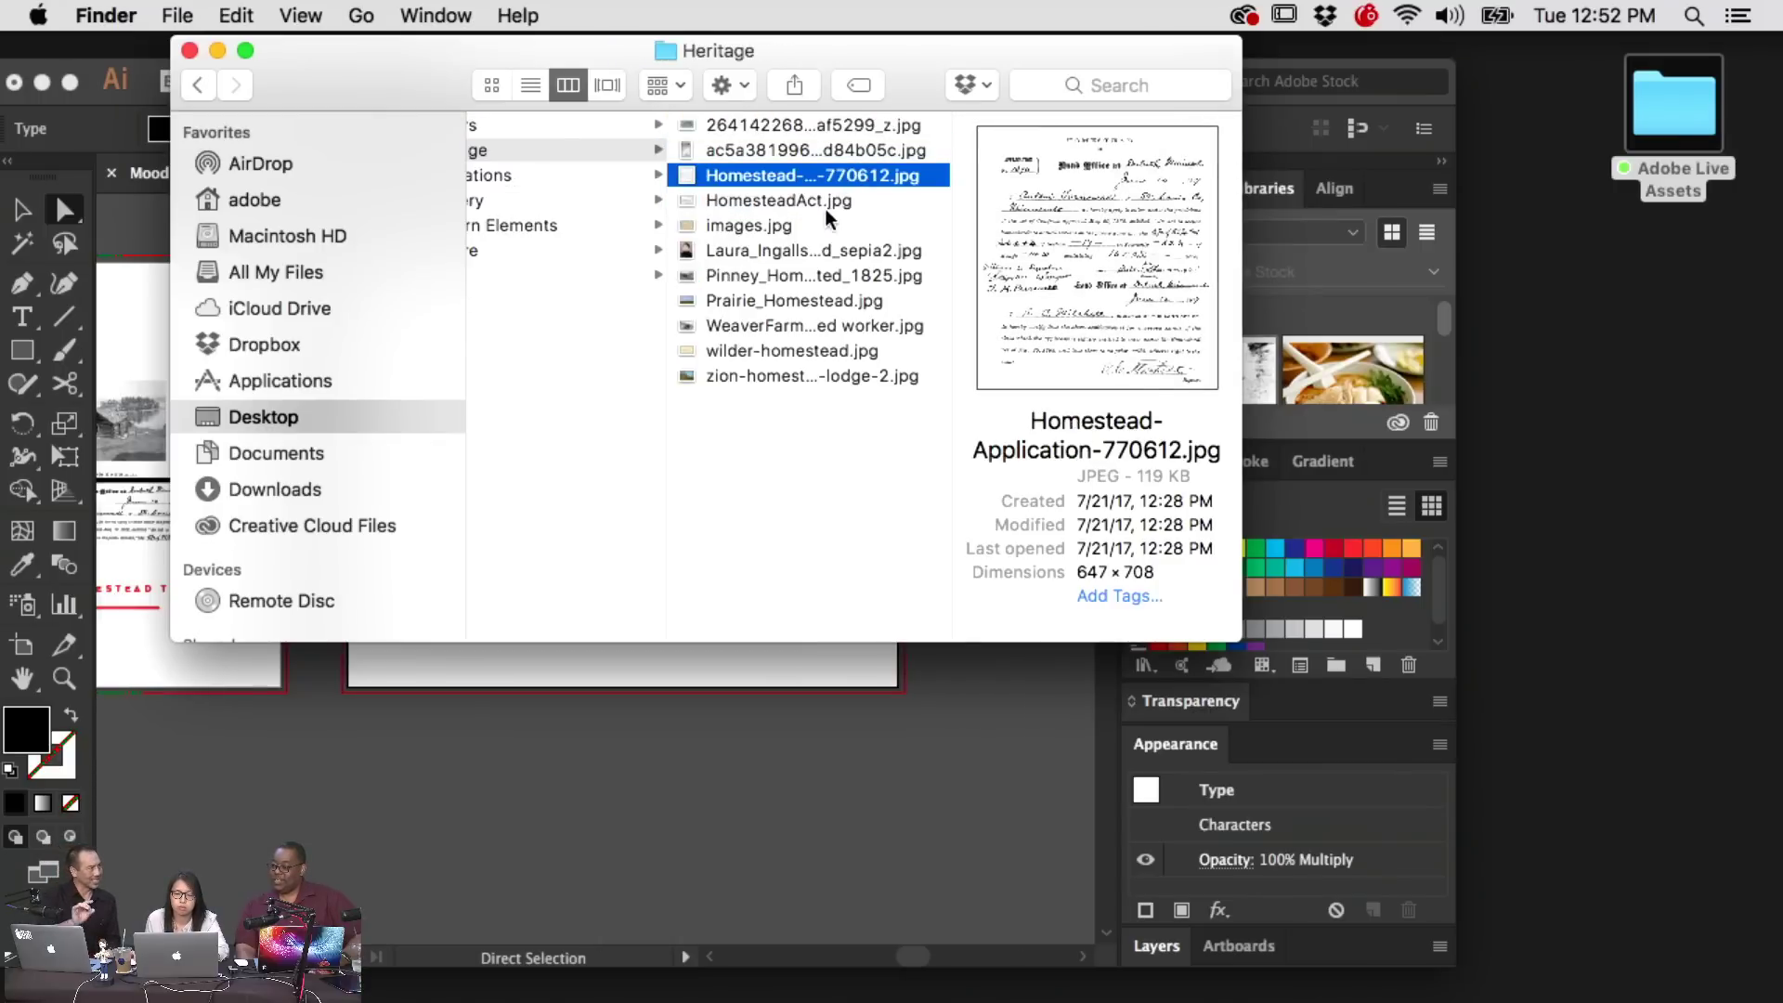
click(823, 206)
click(815, 250)
click(817, 279)
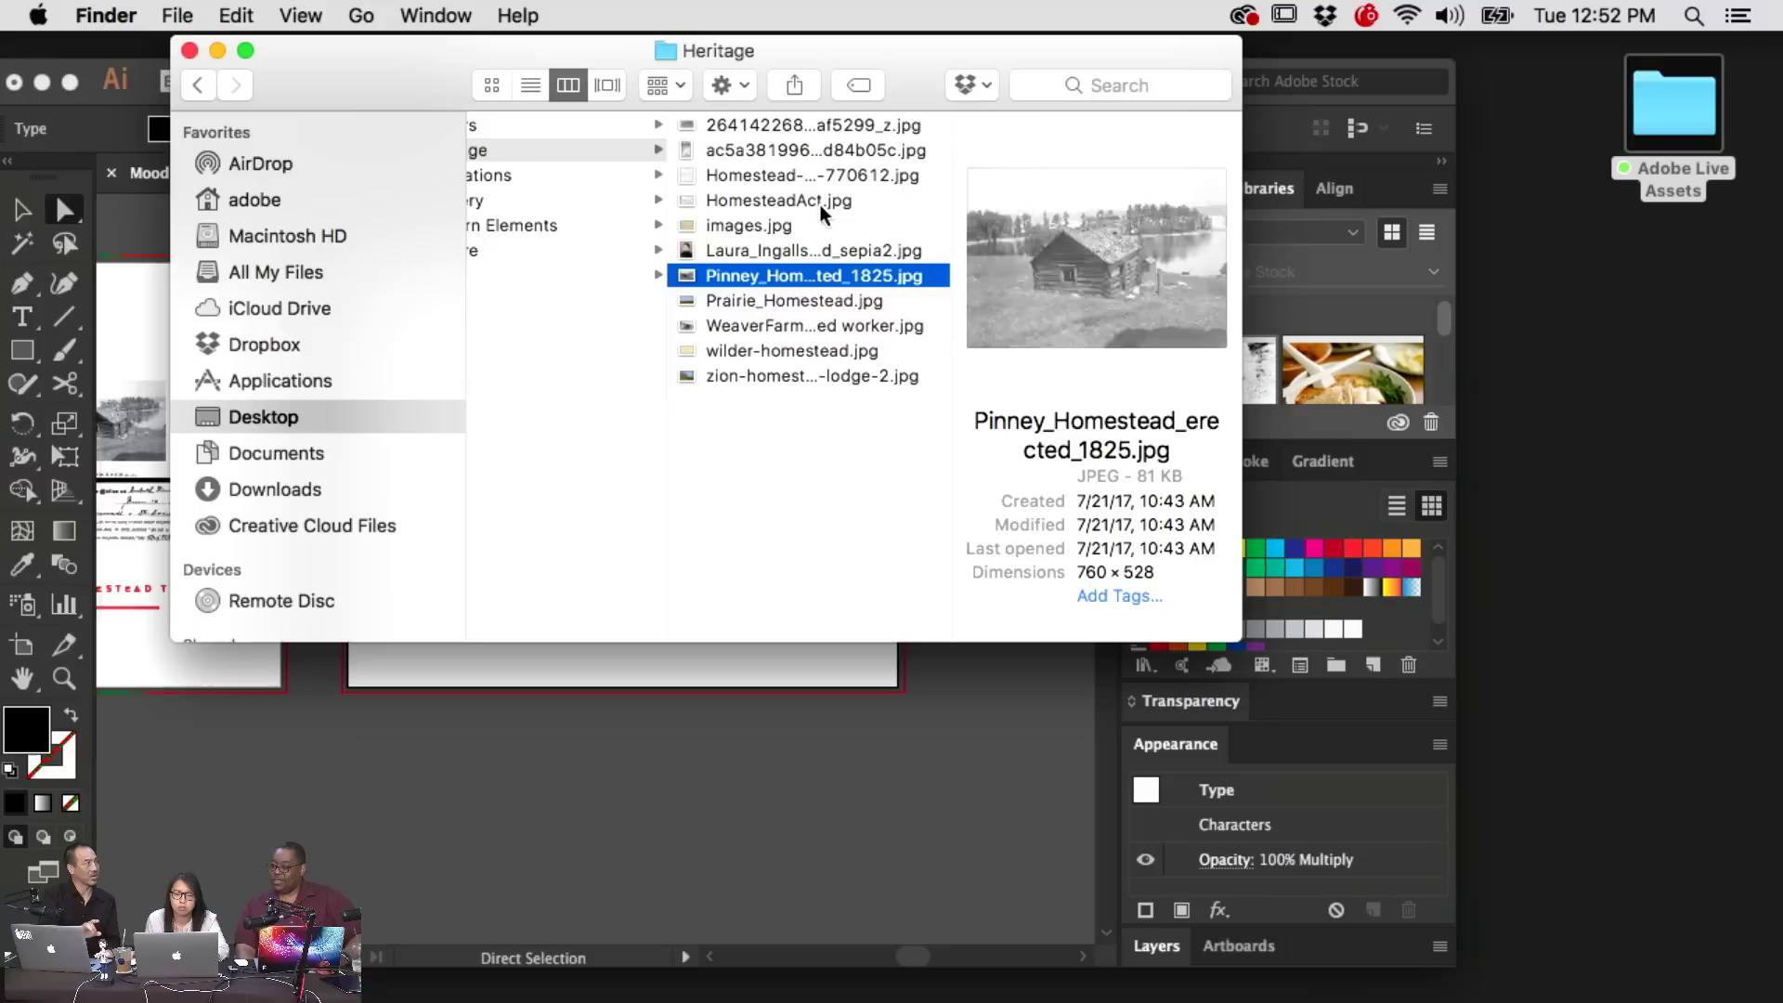
Open the Flavor Illustration folder inside Flavors and preview its first image
click(503, 123)
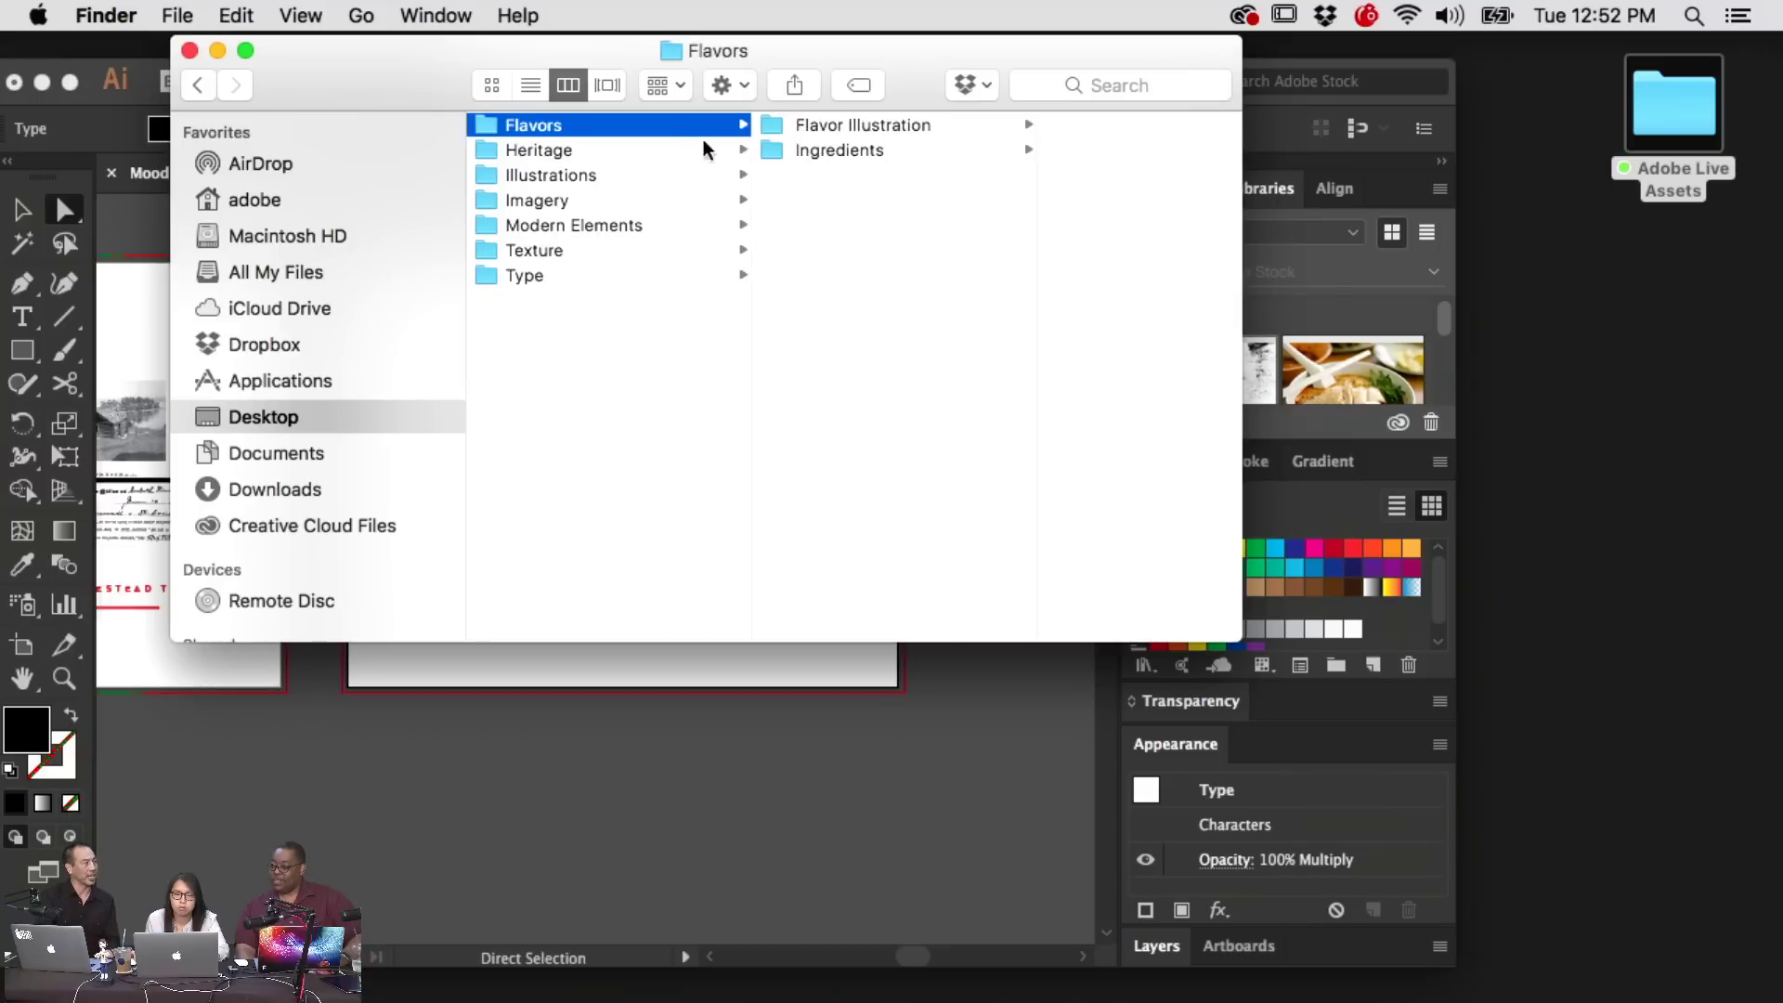
click(885, 127)
key(Right)
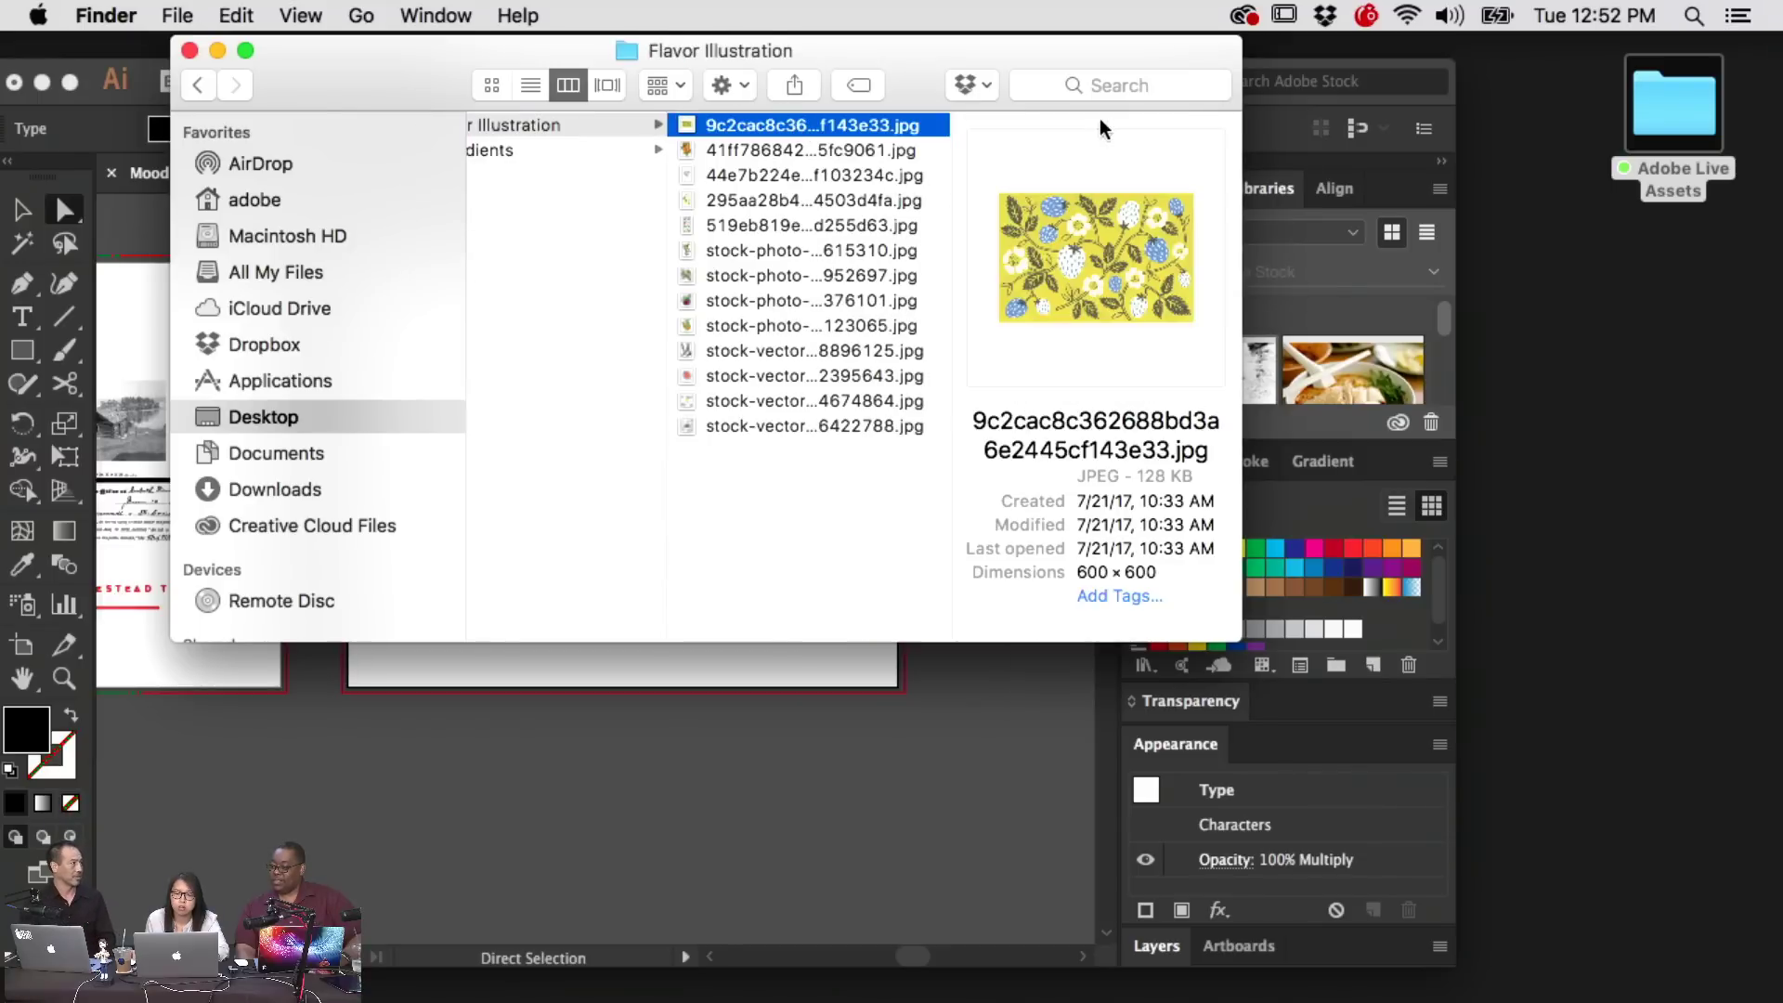
key(space)
key(space)
scroll(795, 298, left, 8)
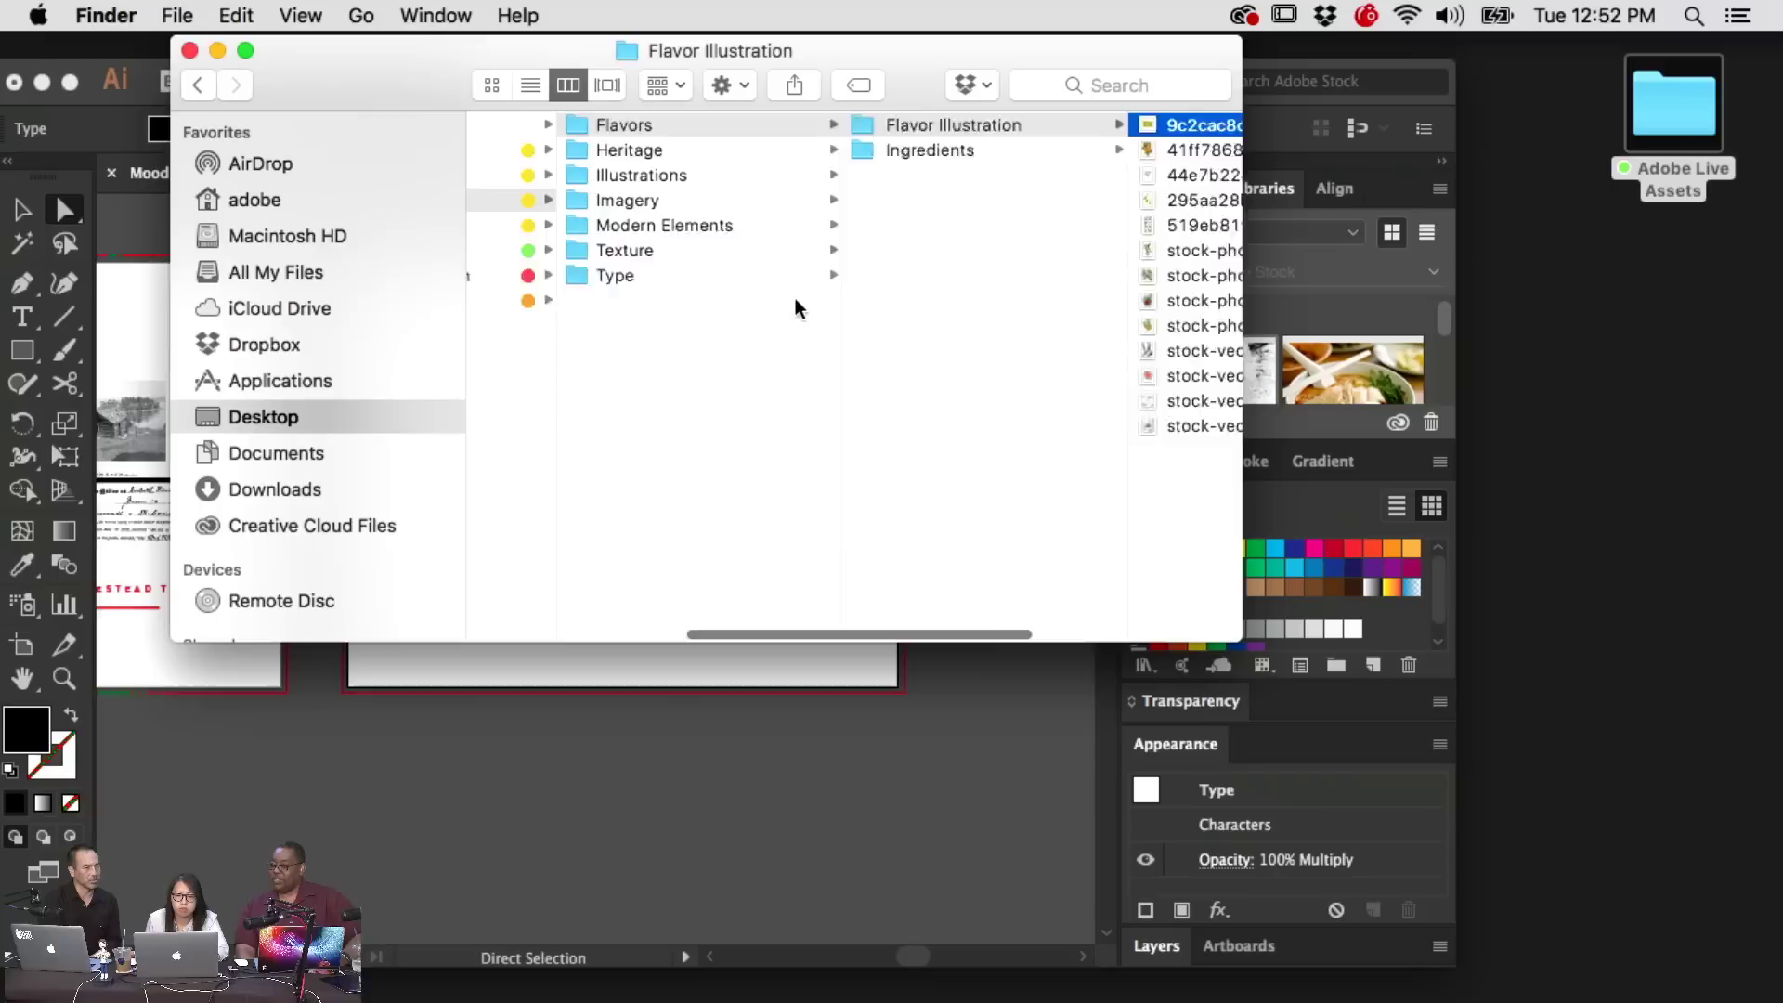
Open the Embelishments folder under 0_Assets > Downloads and preview its ornament and badge files one after another
click(614, 123)
click(845, 177)
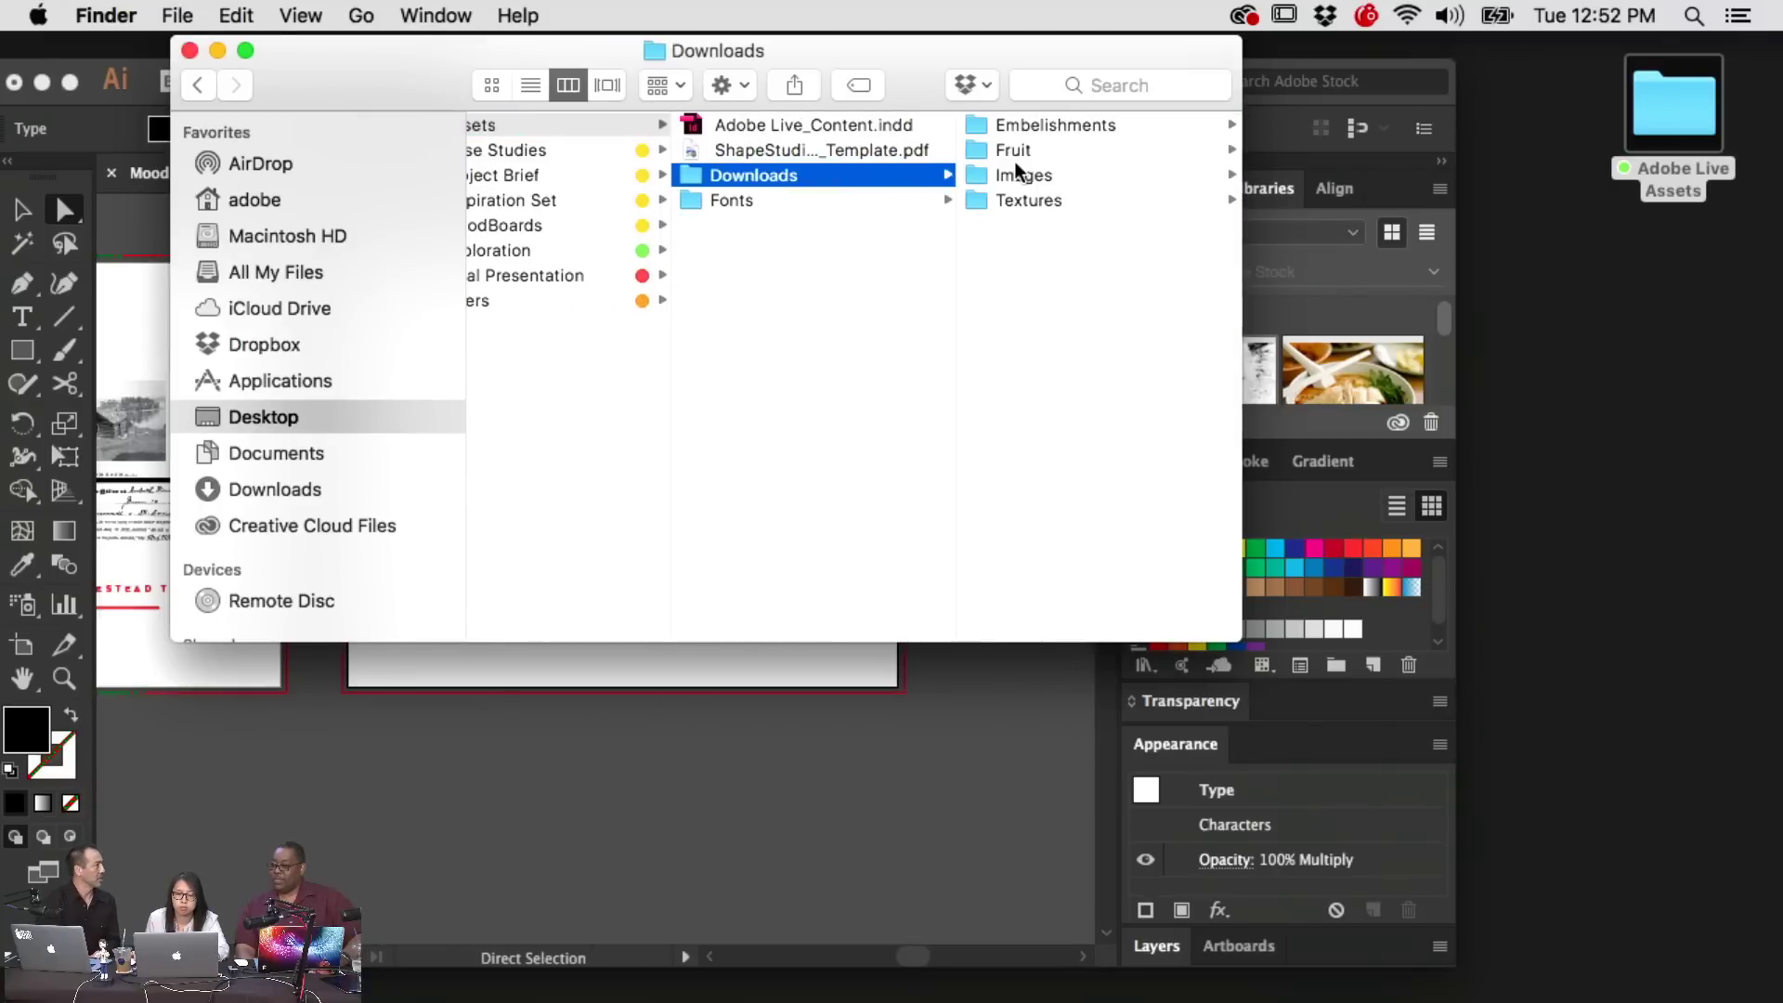
click(1033, 124)
key(Right)
key(space)
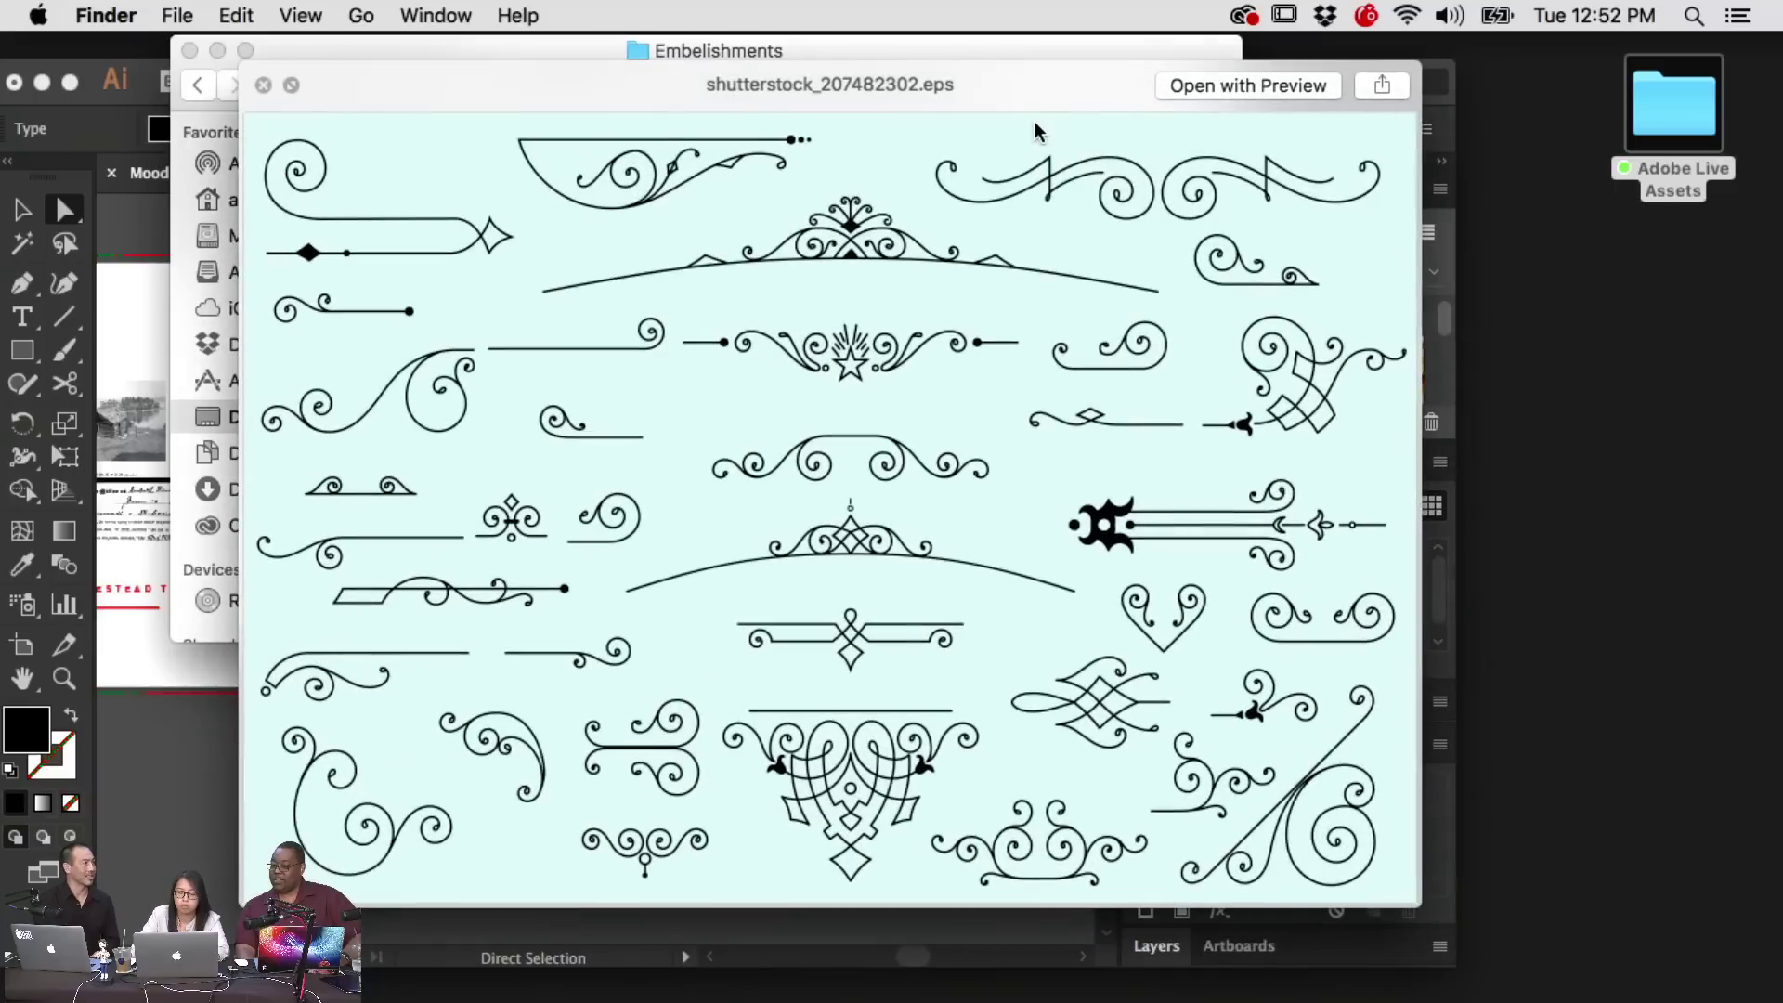
key(Down)
key(Down)
key(Down)
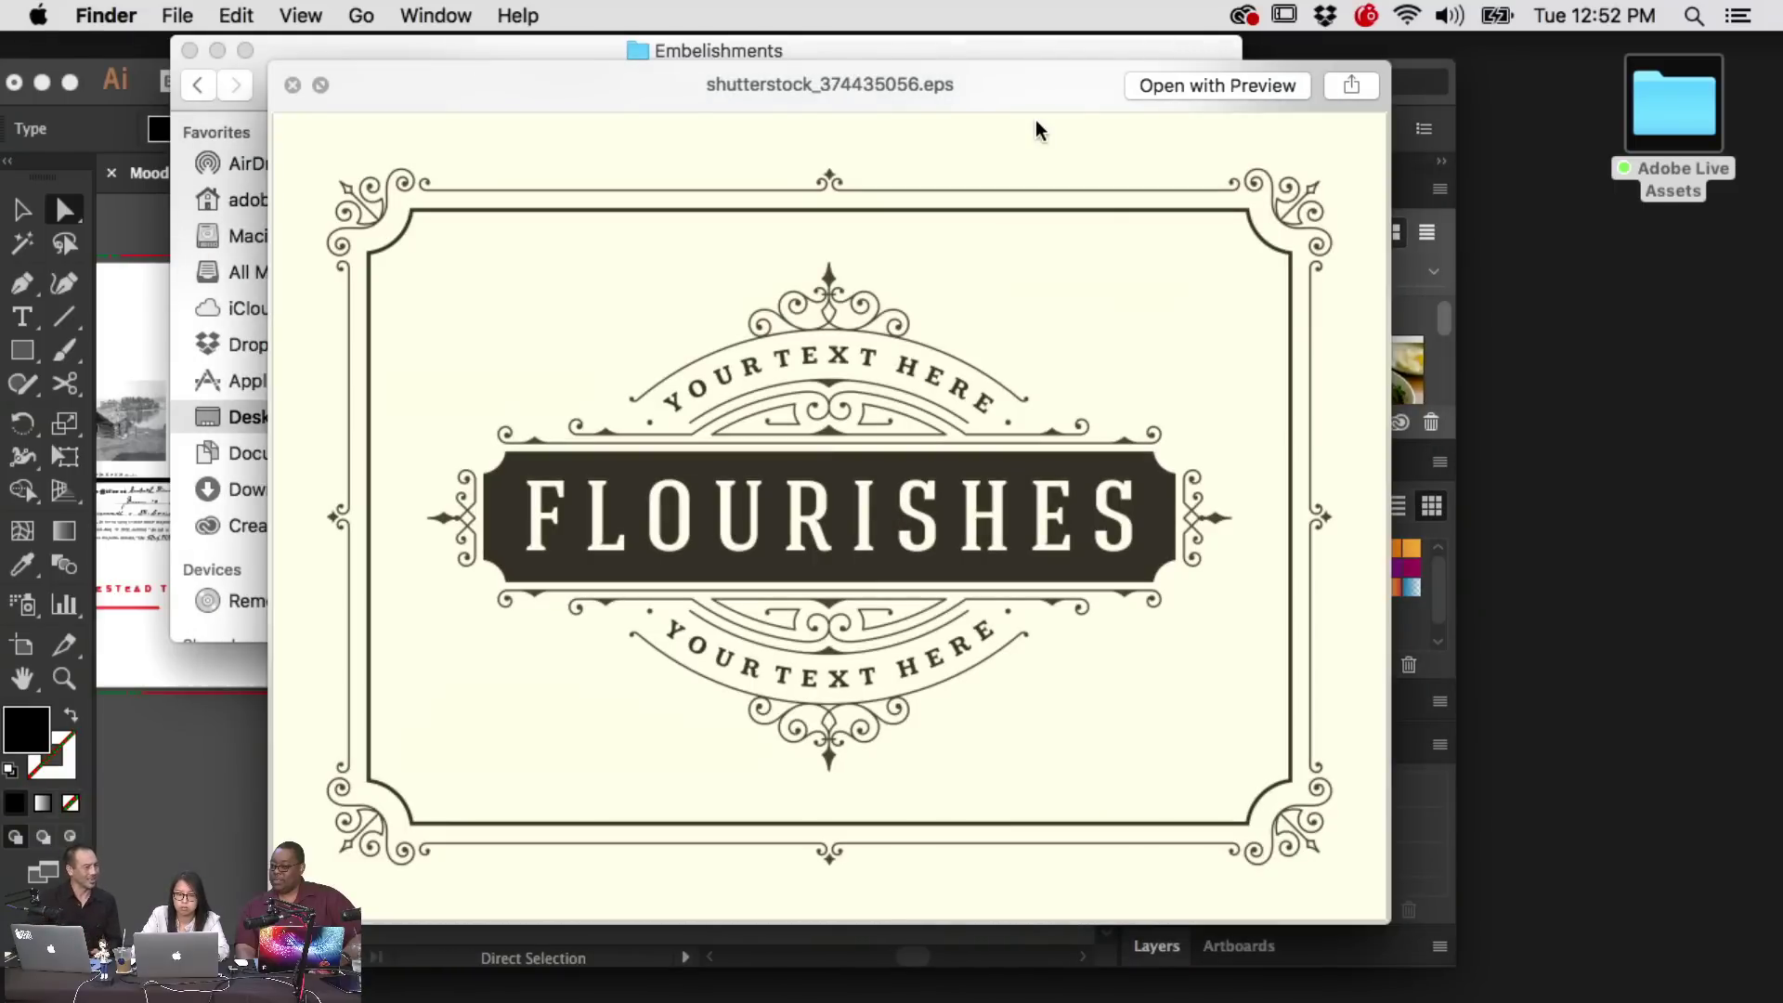
key(Down)
key(space)
key(space)
key(Down)
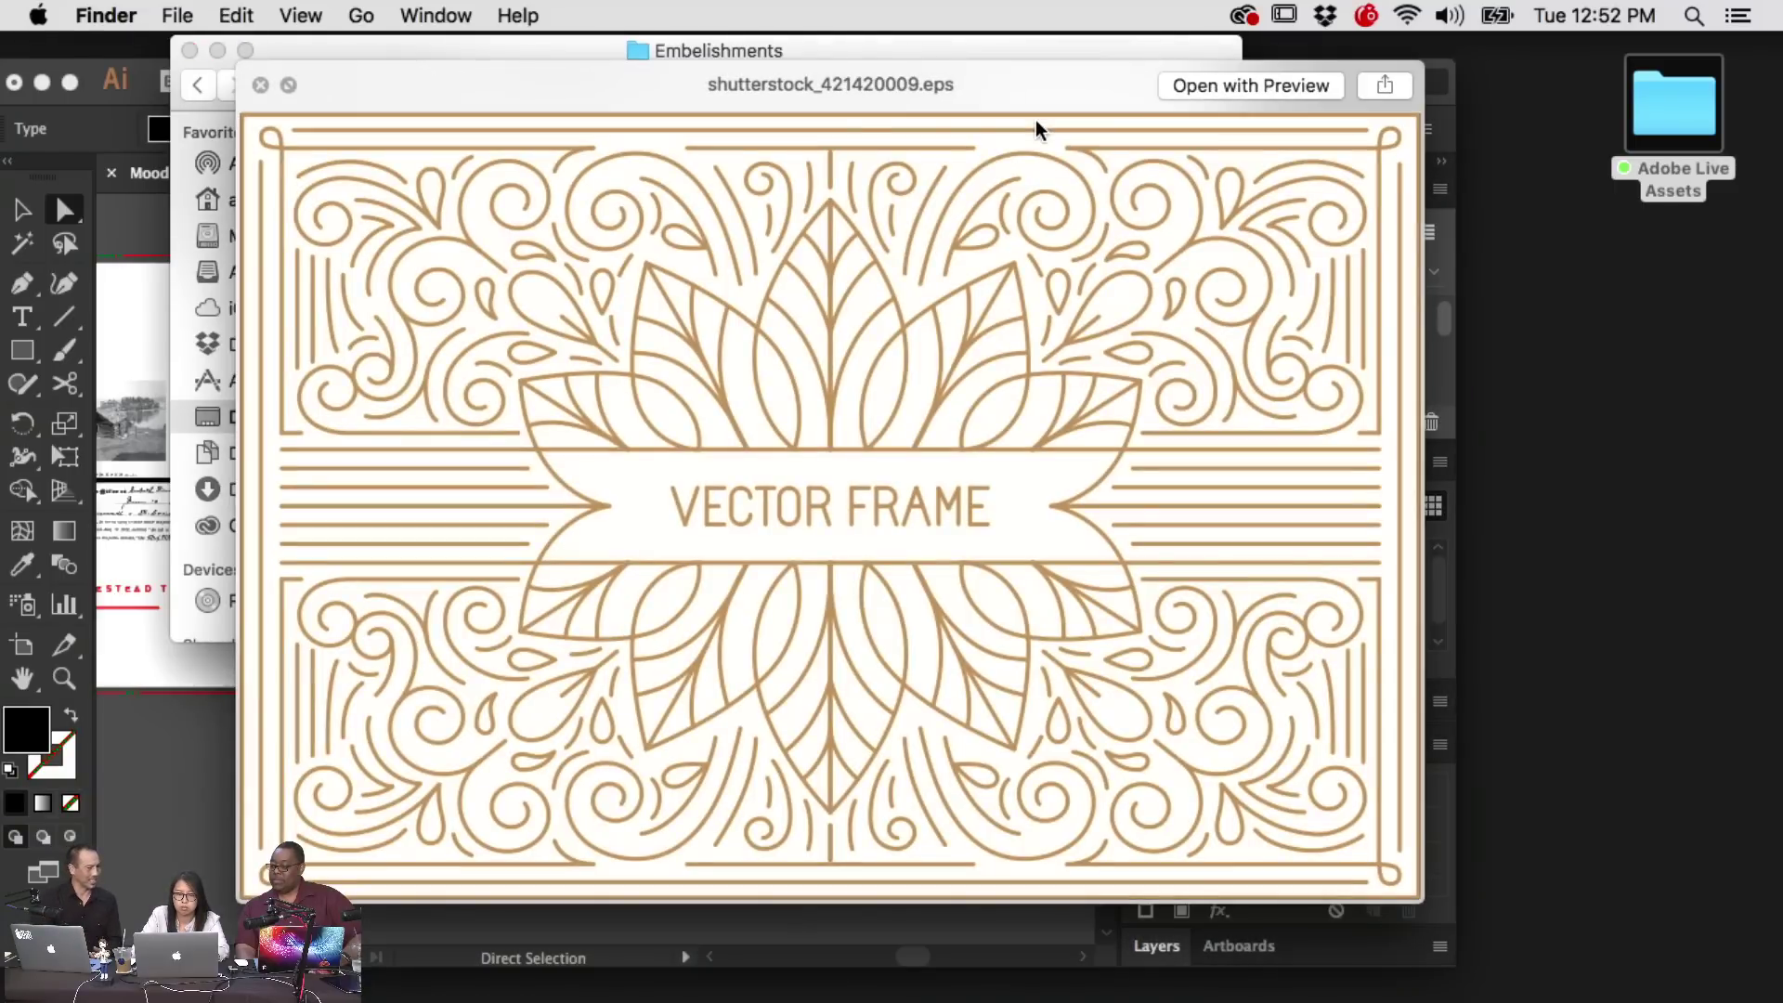
key(Down)
key(Down)
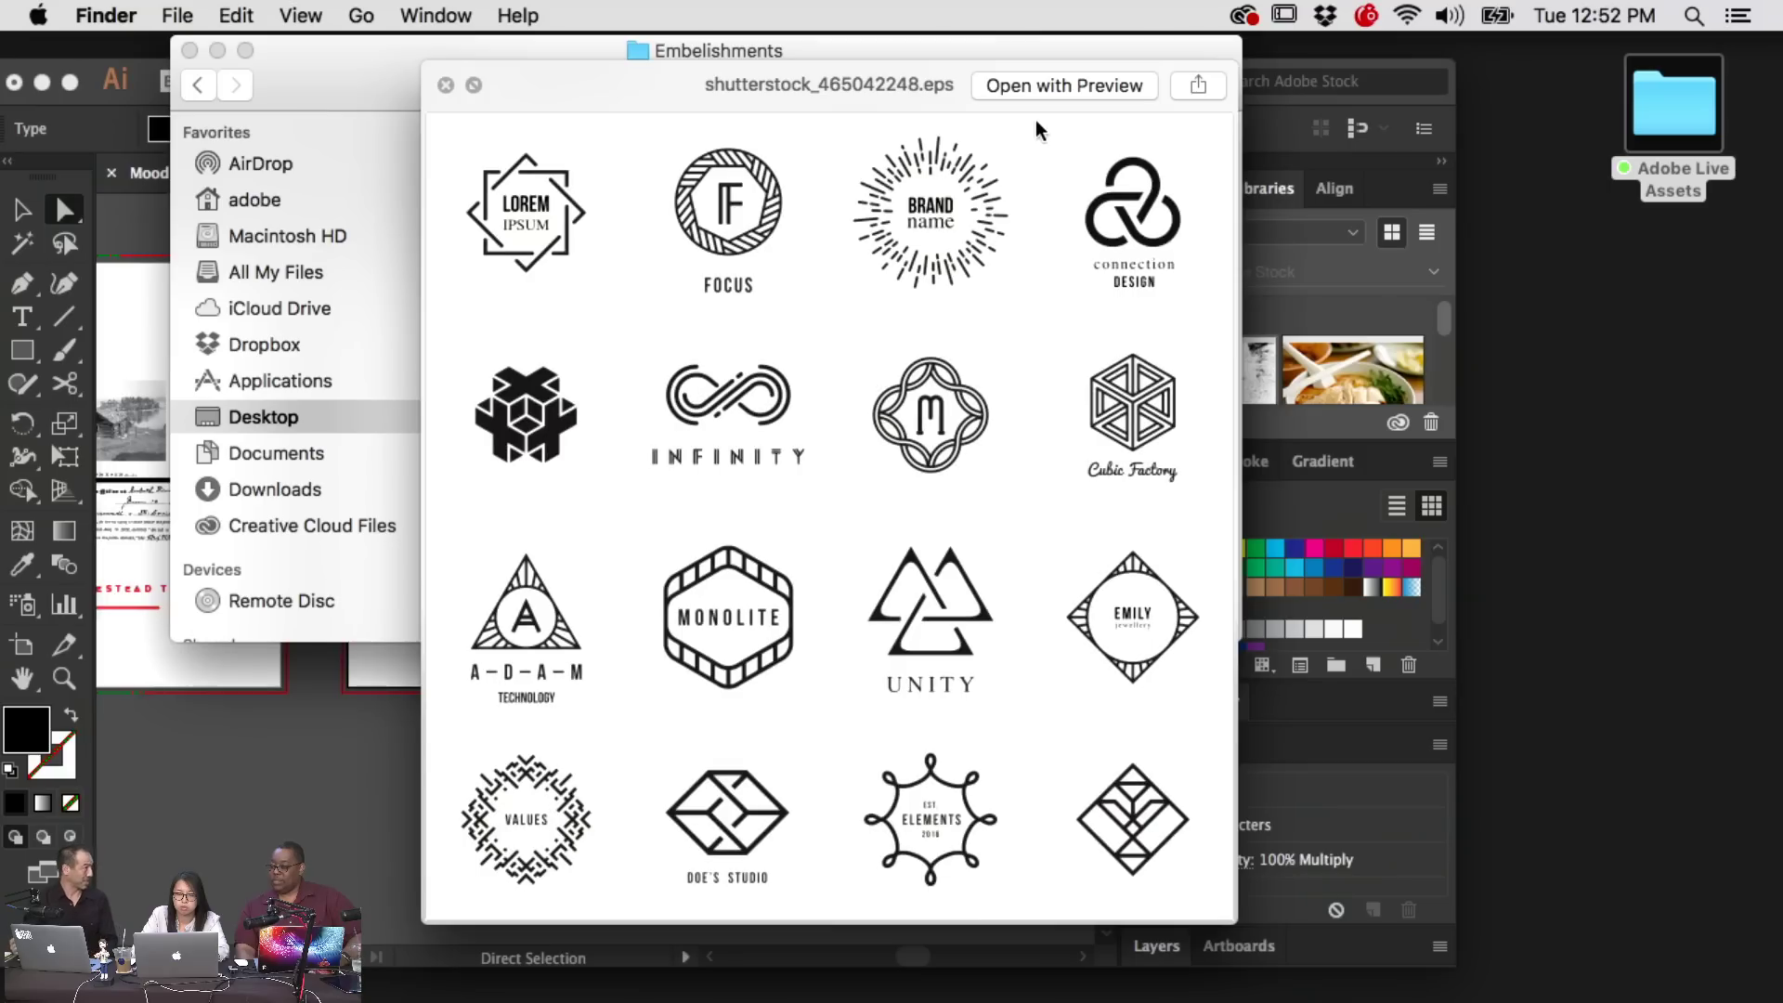
Close the preview and examine the files in the Fruit folder of Downloads in one combined preview
key(space)
scroll(879, 136, left, 3)
click(882, 148)
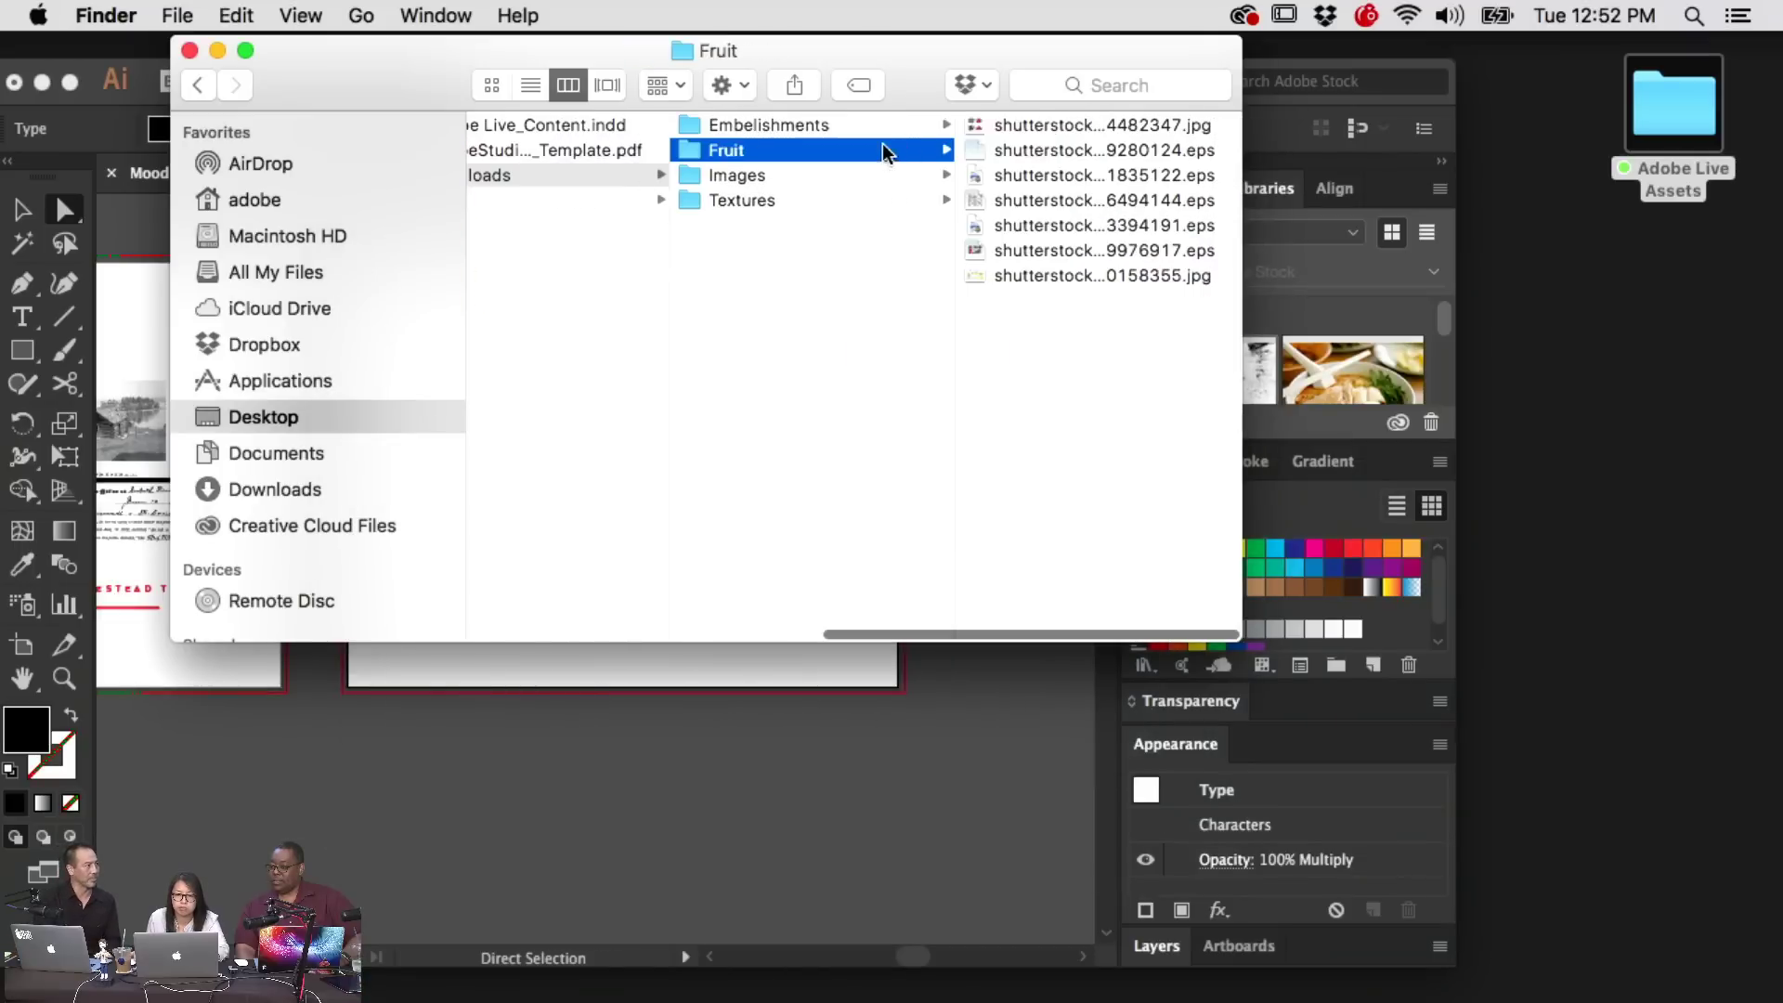
click(1116, 151)
key(super+a)
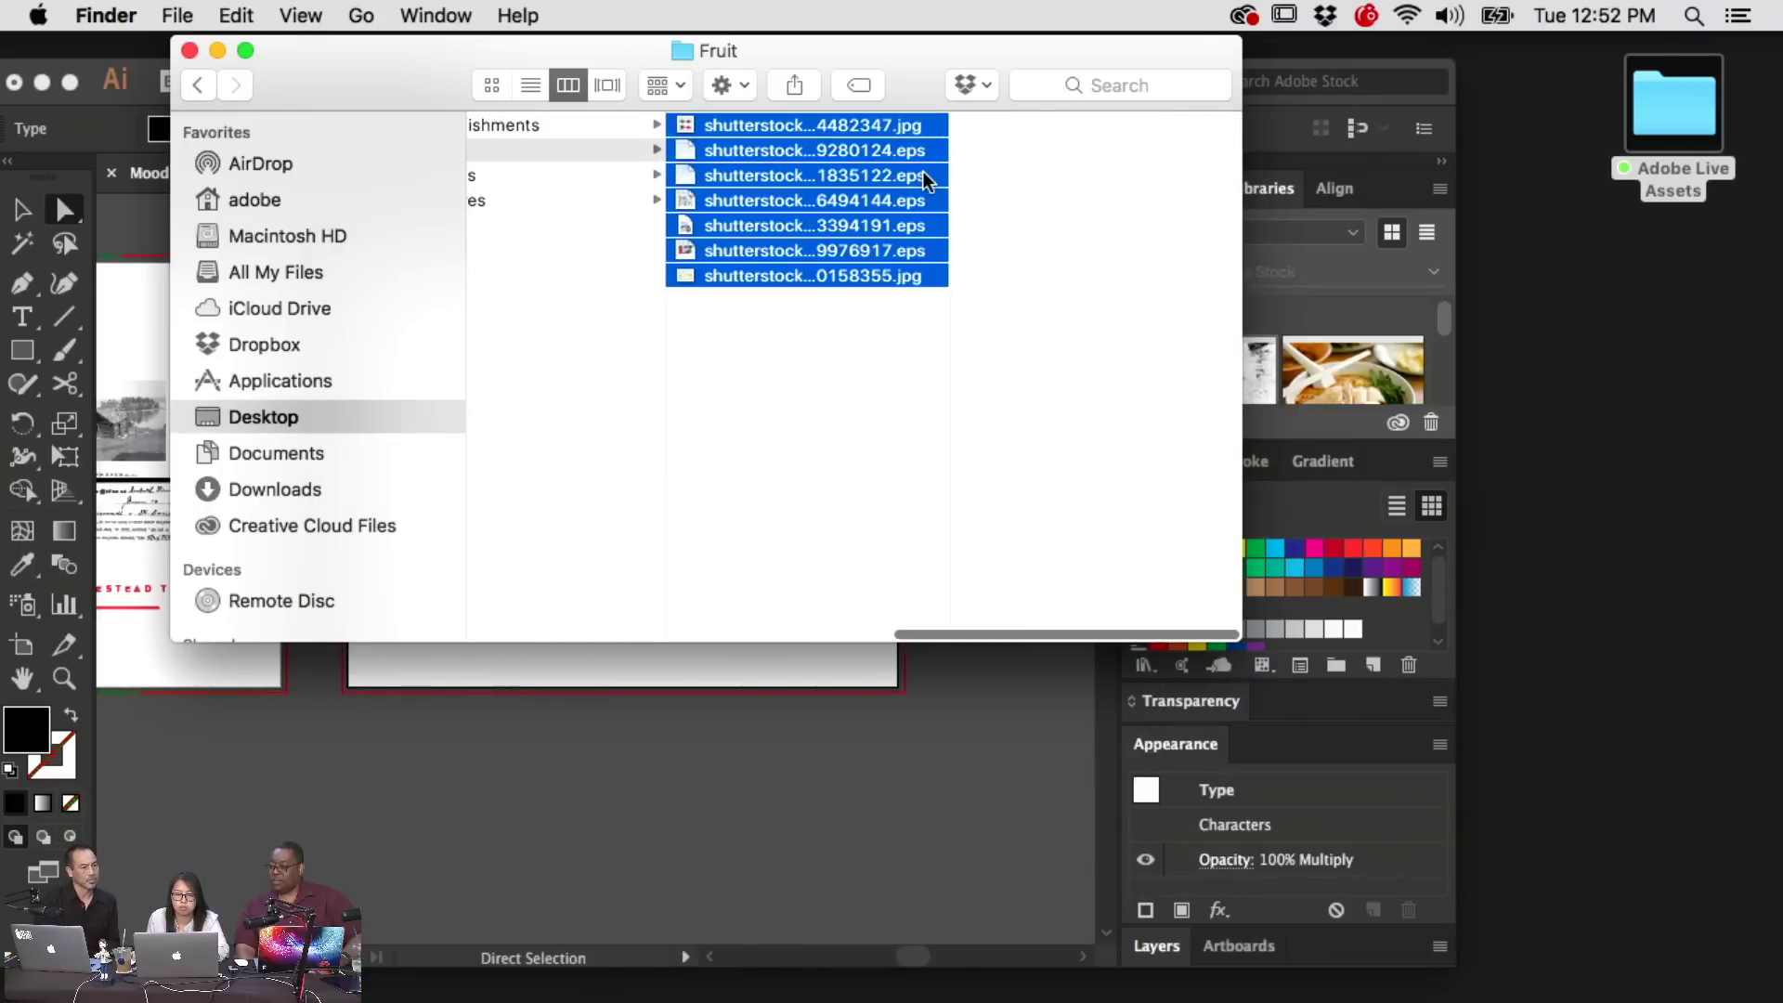
key(space)
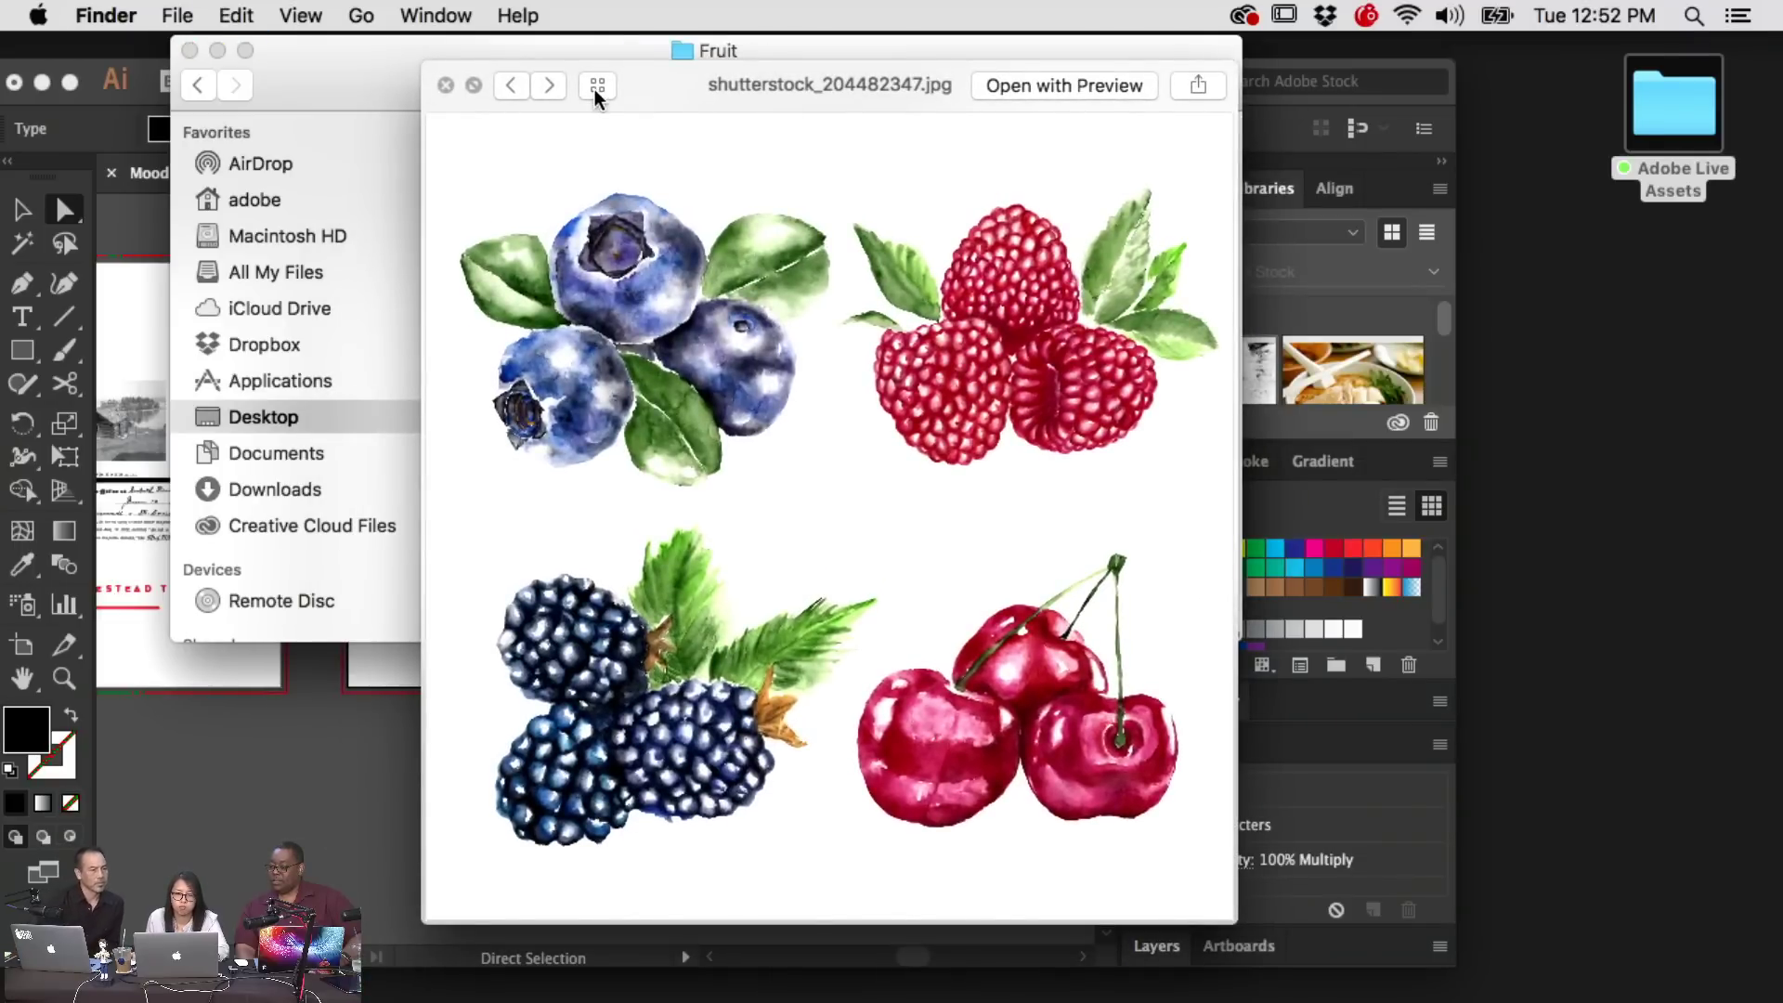
key(space)
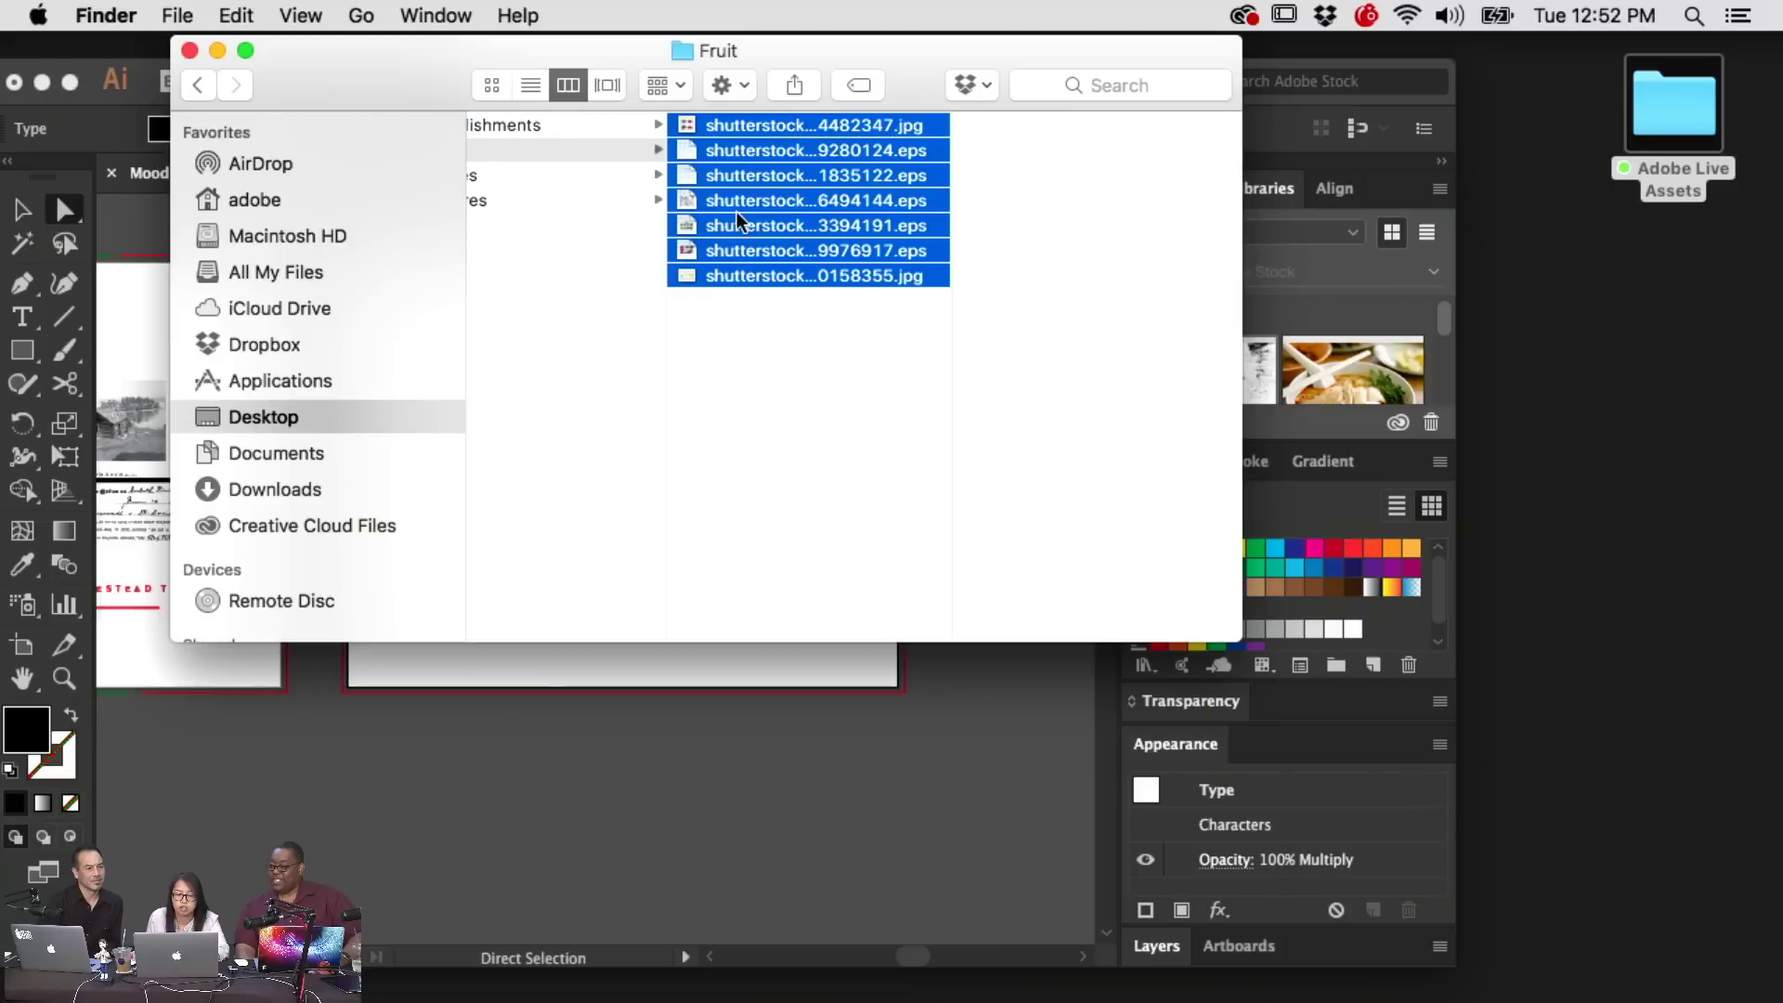
Place shutterstock_204482347.jpg from the Fruit folder into the Illustrator moodboard and scale it down below the duplicated artboard
click(734, 401)
drag(817, 125, 683, 766)
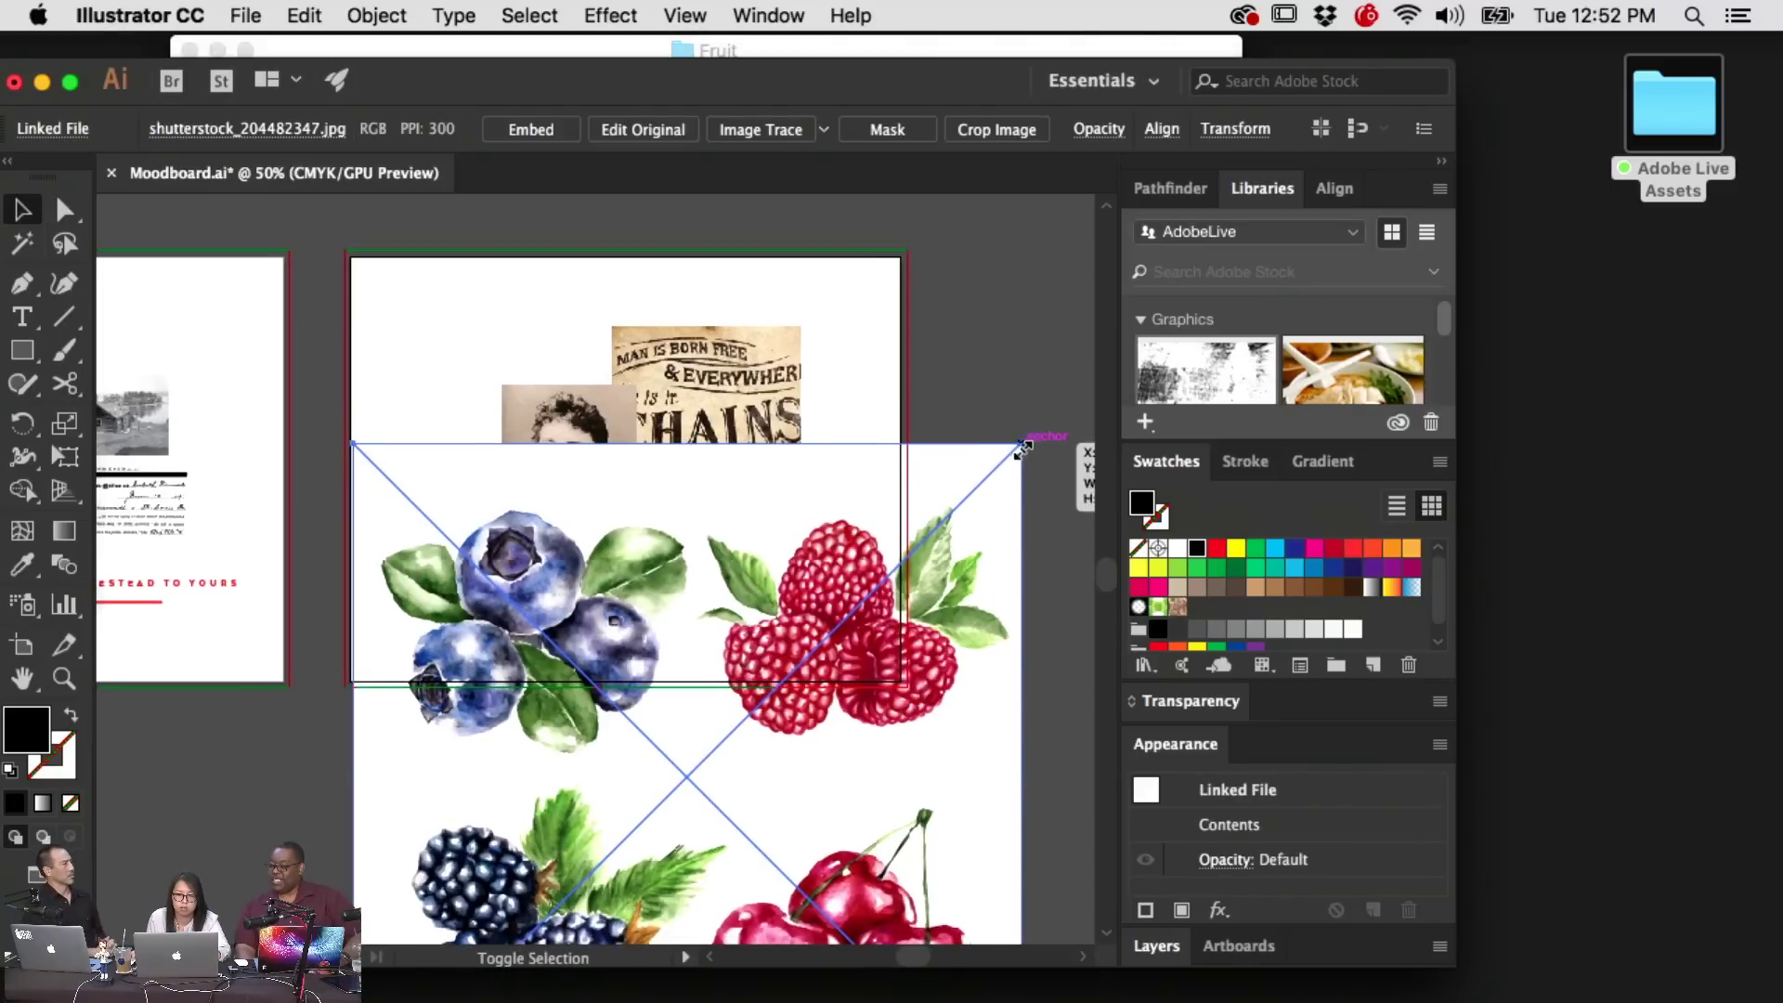
drag(1022, 443, 879, 392)
drag(1061, 361, 987, 649)
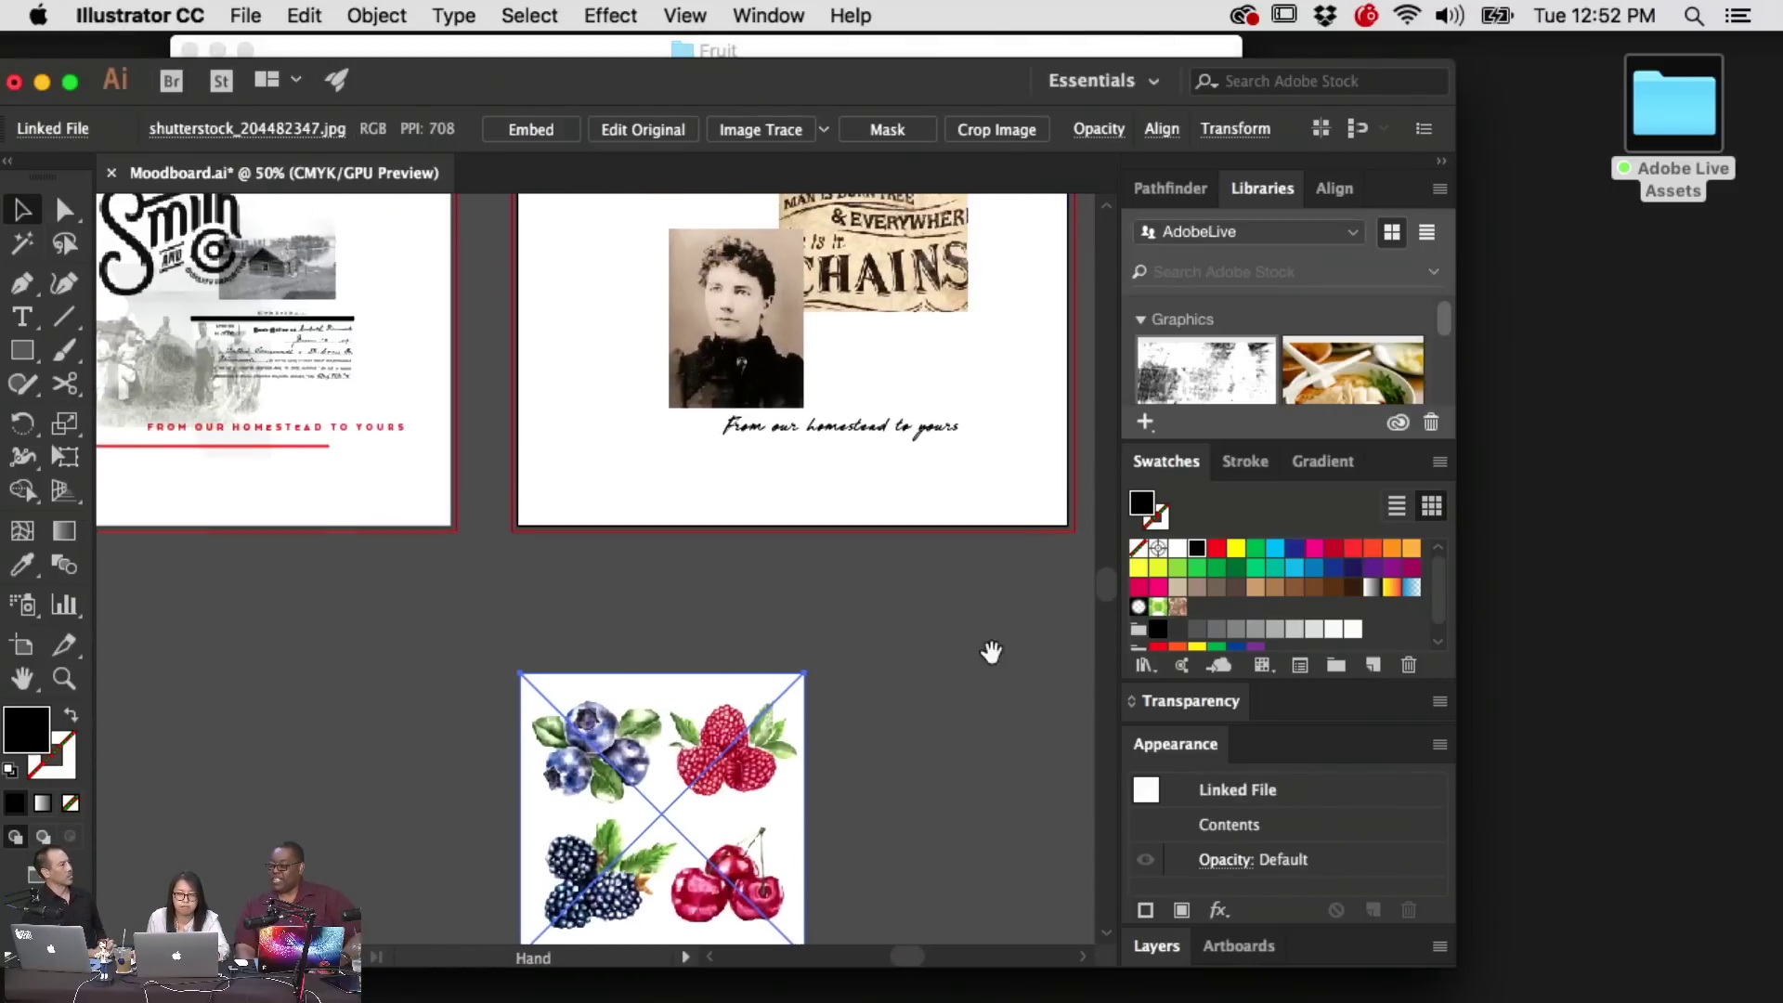
click(816, 728)
Shrink the fruit illustration further and move it up onto the duplicated artboard, overlapping the portrait and tagline
drag(738, 773, 715, 406)
scroll(952, 333, up, 3)
key(c)
key(v)
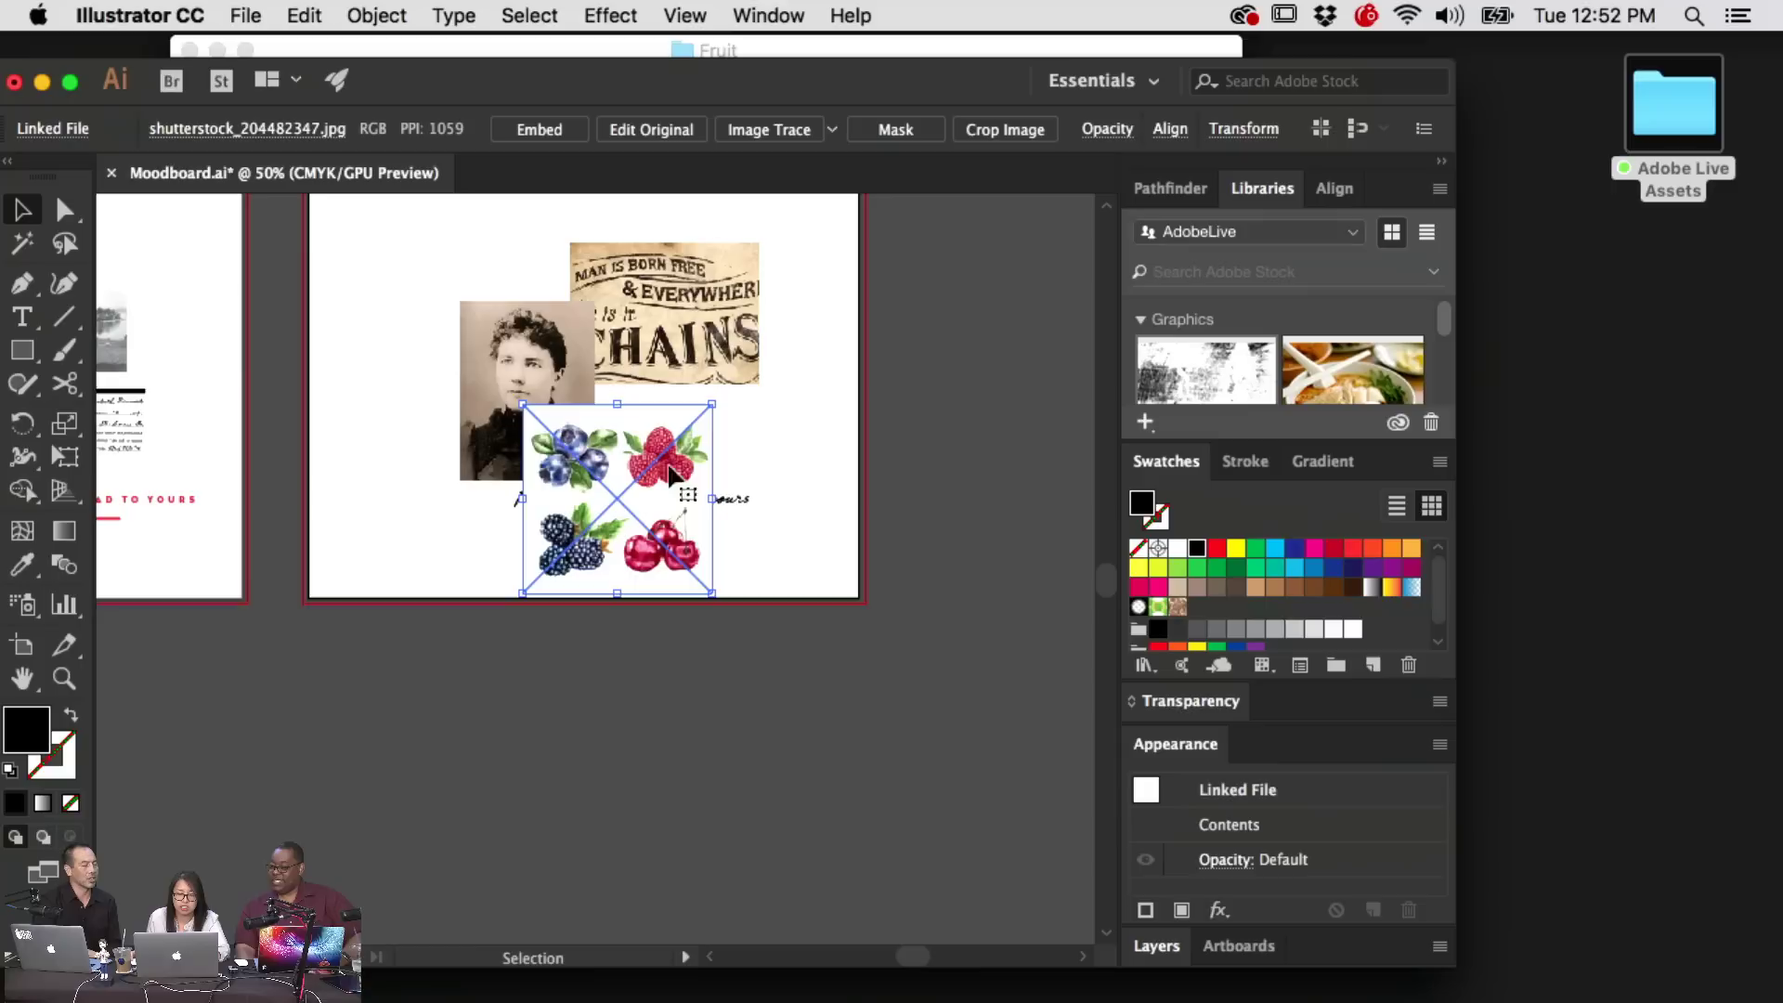
Move the fruit illustration off the duplicated artboard, just beyond its right edge, and activate the Rectangle tool
drag(631, 520, 954, 520)
drag(243, 307, 86, 307)
key(m)
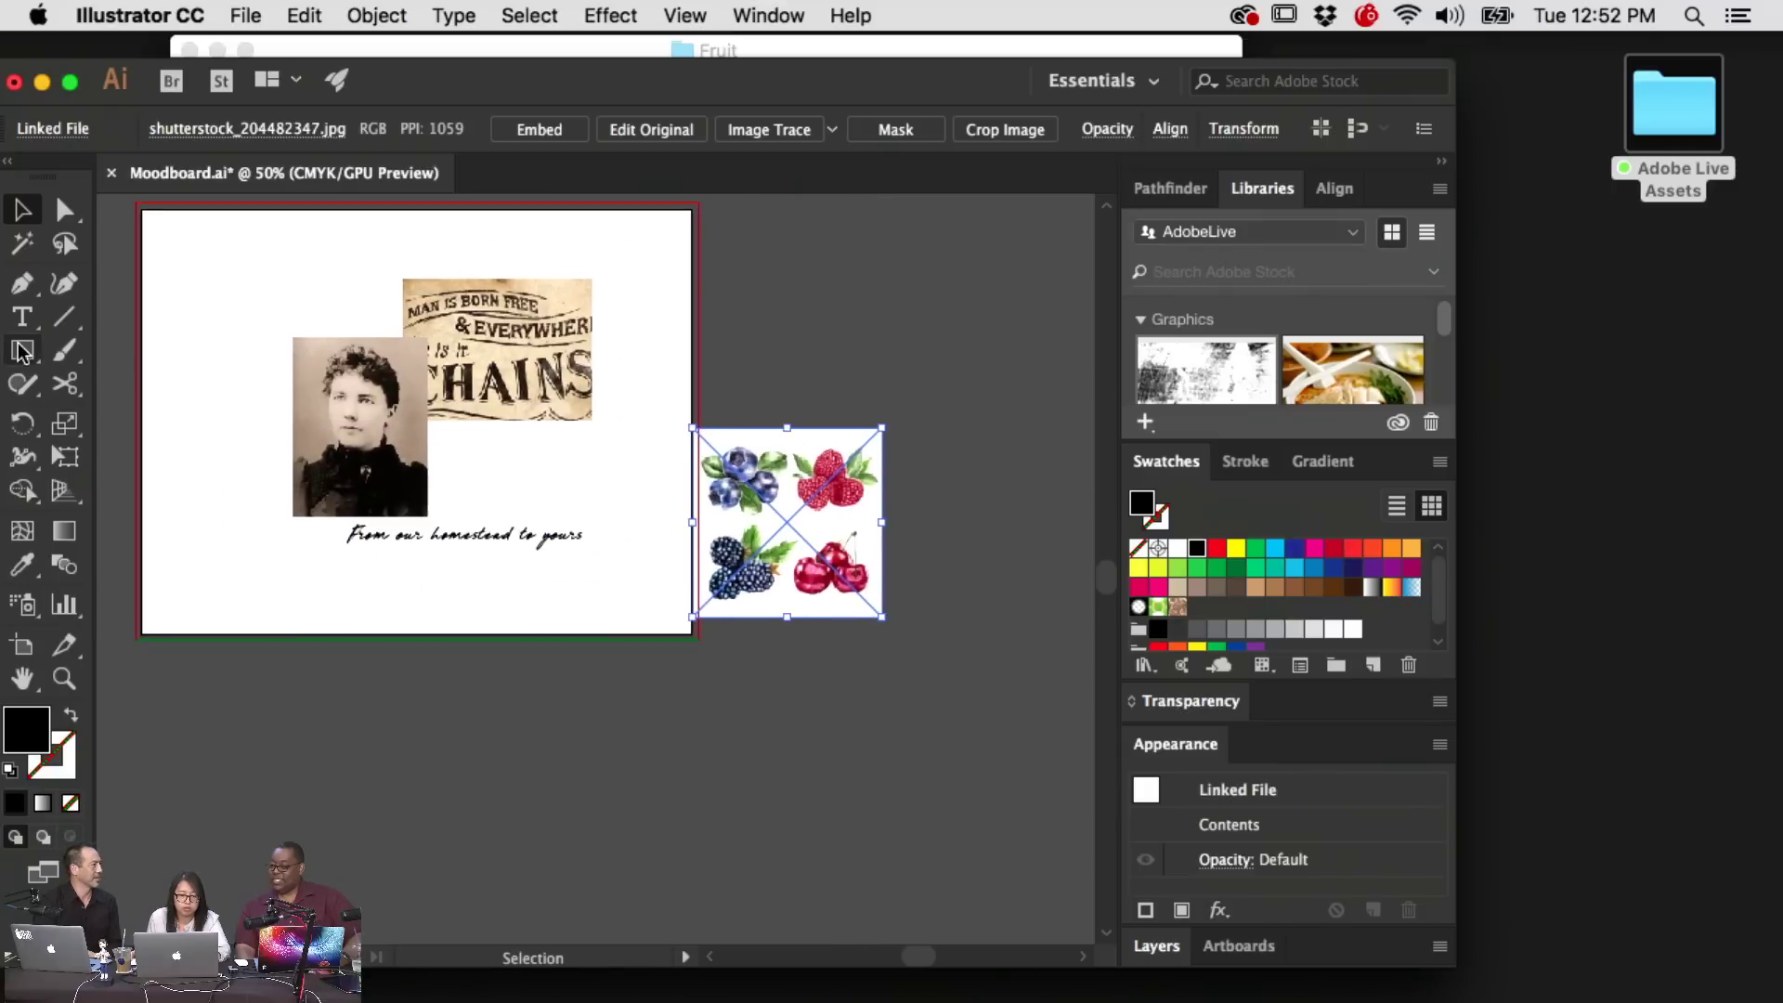
Draw a rectangle over the raspberries in the fruit illustration and use it as a clipping mask so only the raspberries show
mouse_move(885, 427)
mouse_down()
mouse_move(906, 469)
mouse_move(788, 529)
mouse_up()
key(c)
click(954, 544)
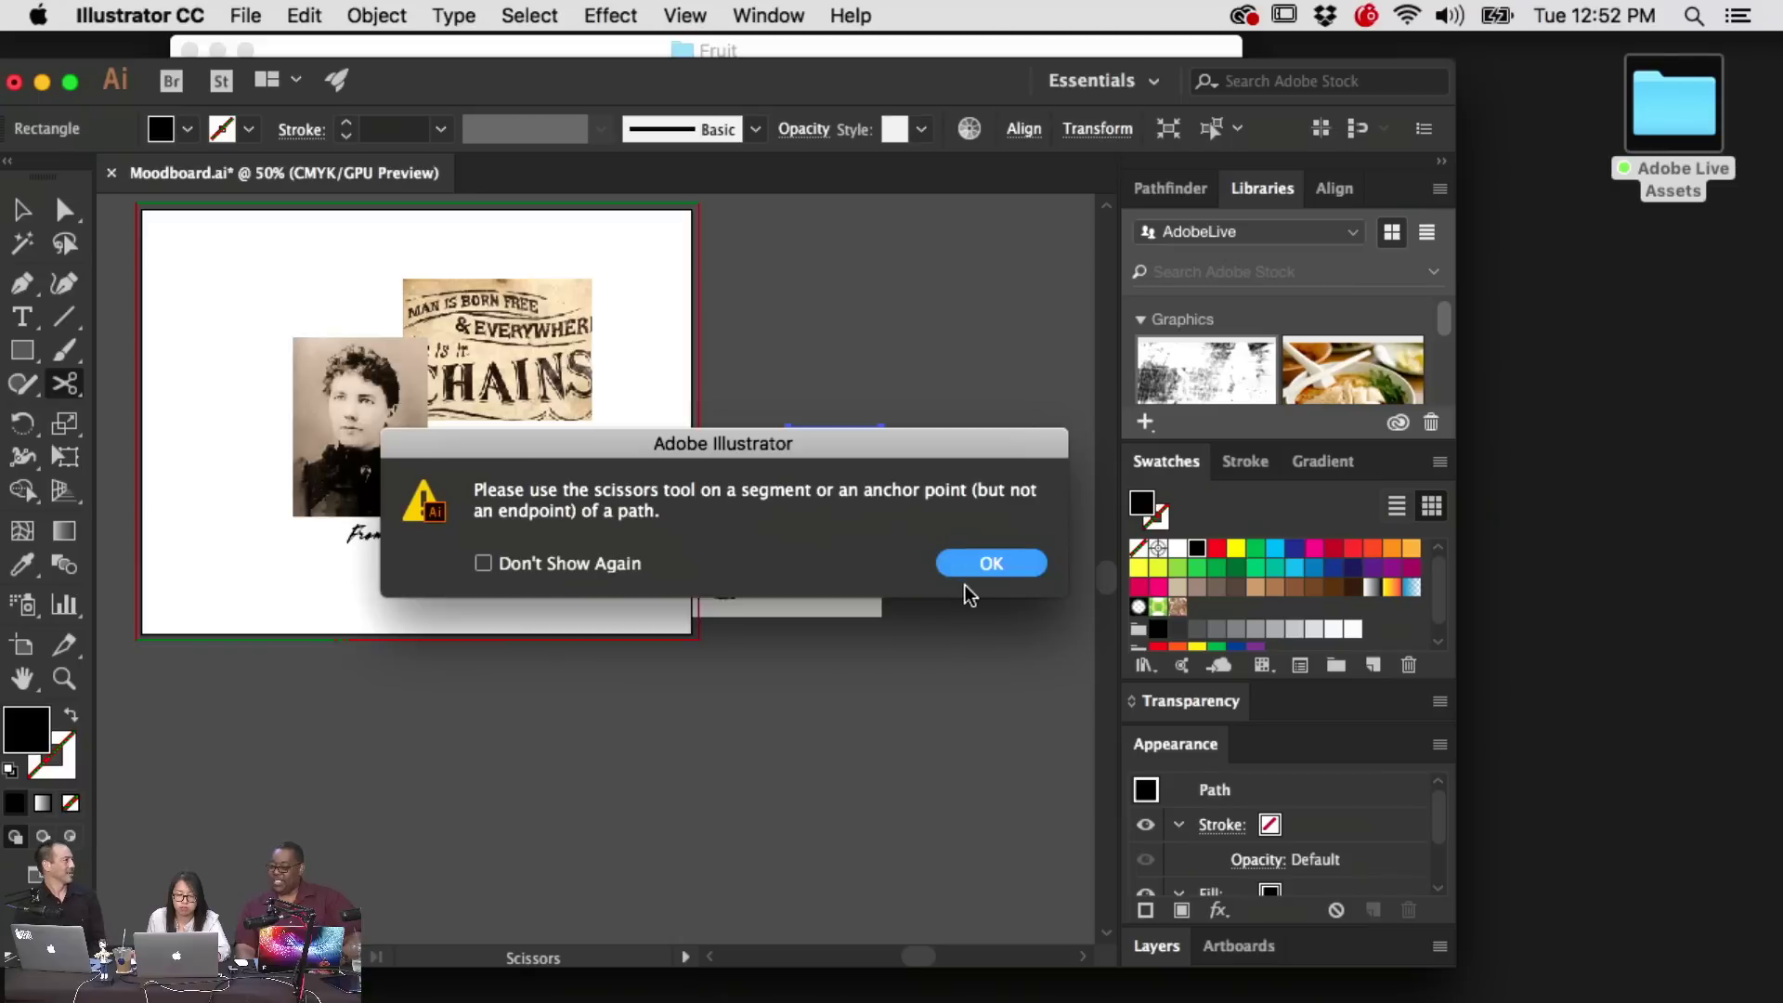
click(990, 564)
key(v)
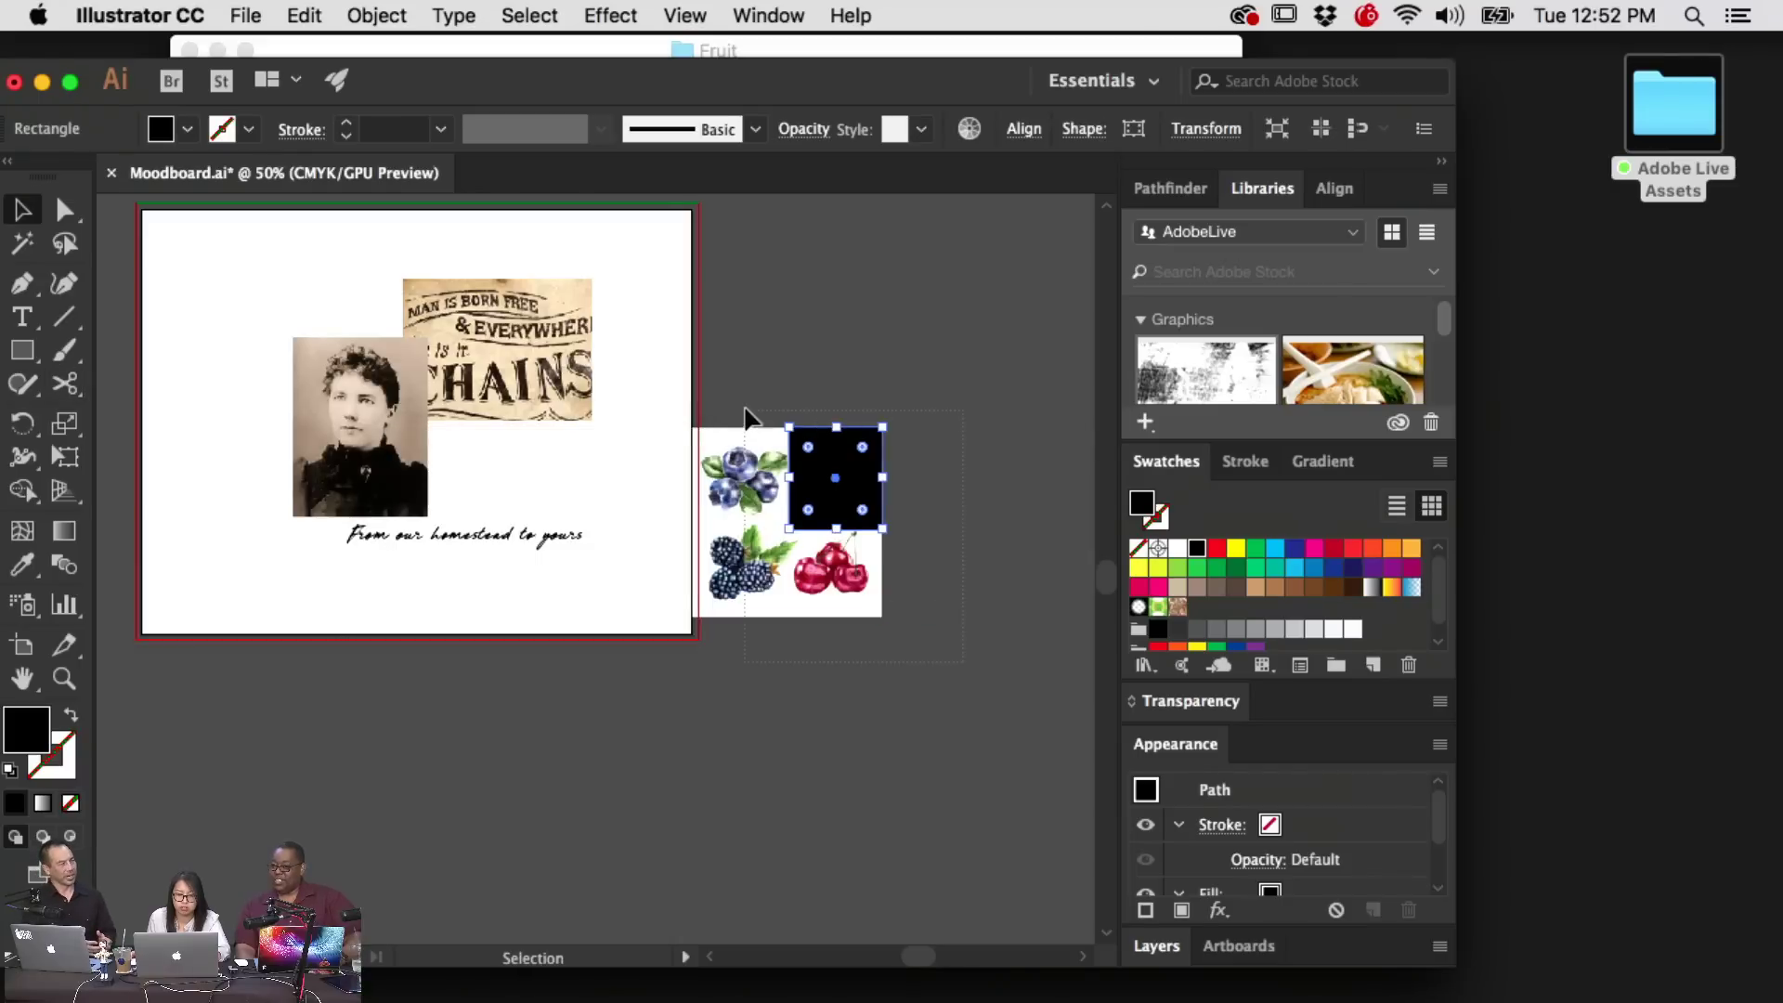
shift+click(749, 410)
key(ctrl+7)
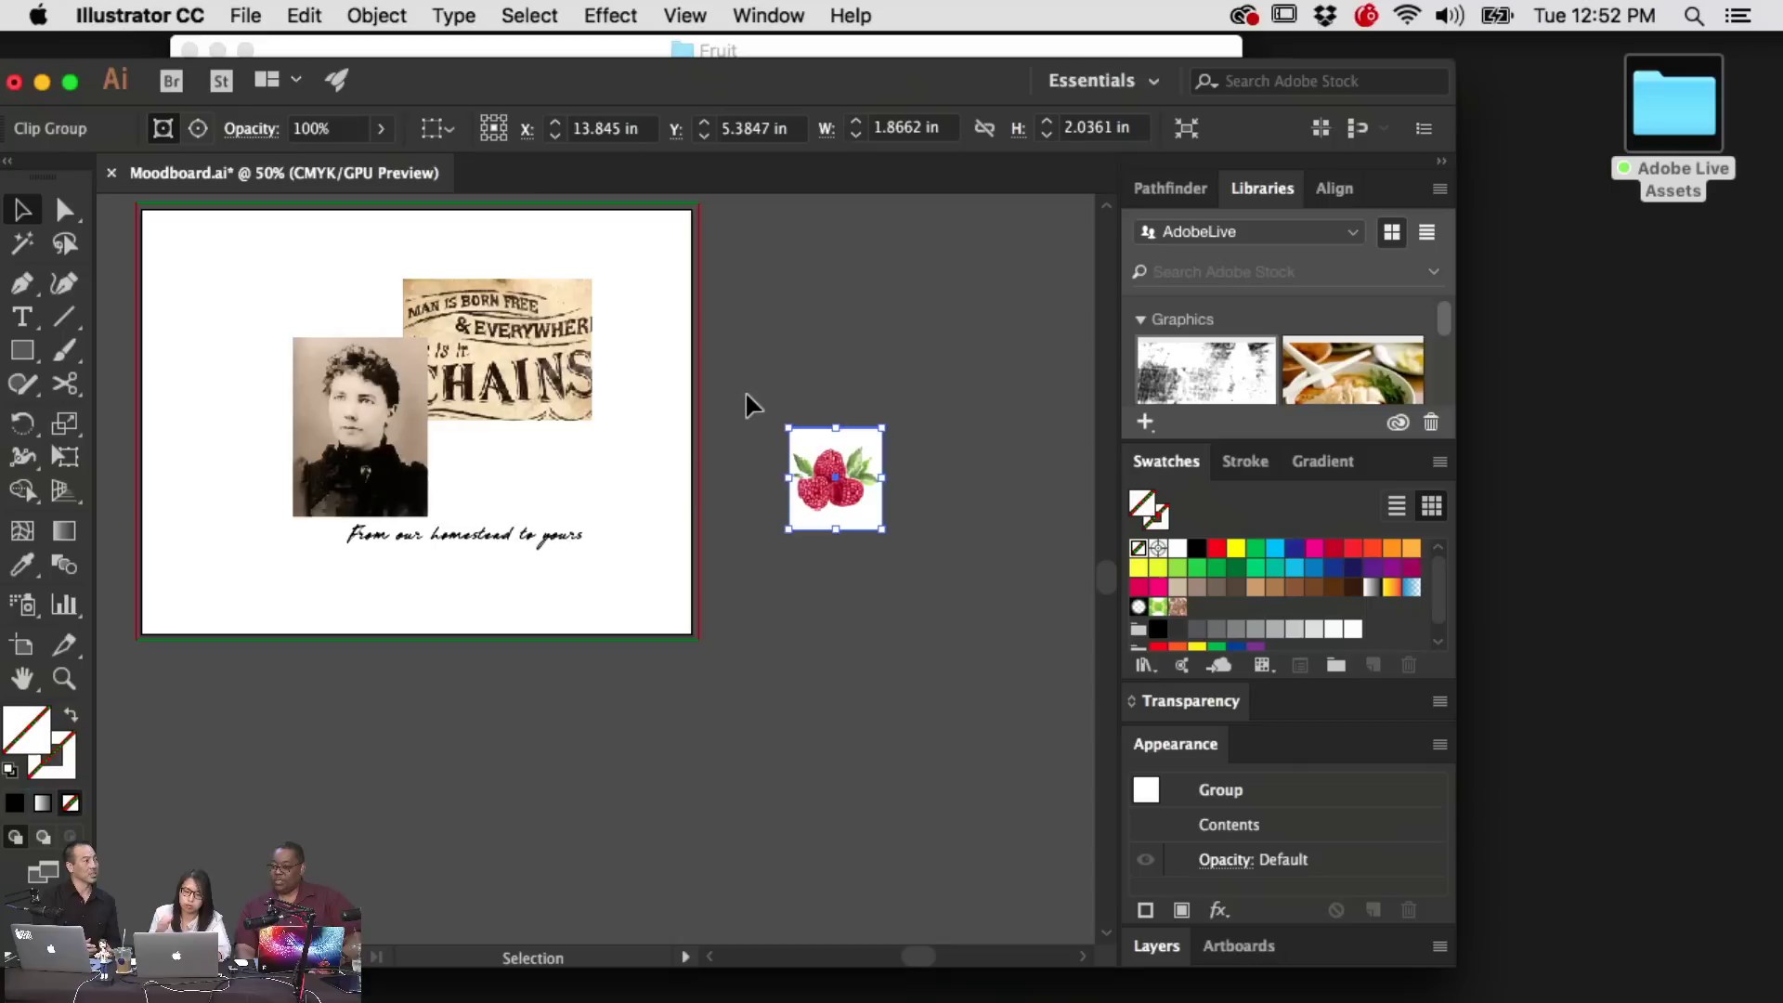
Move the clipped raspberries onto the duplicated artboard, overlapping the type image's lower edge, and set their blend mode to Multiply
drag(845, 515, 585, 502)
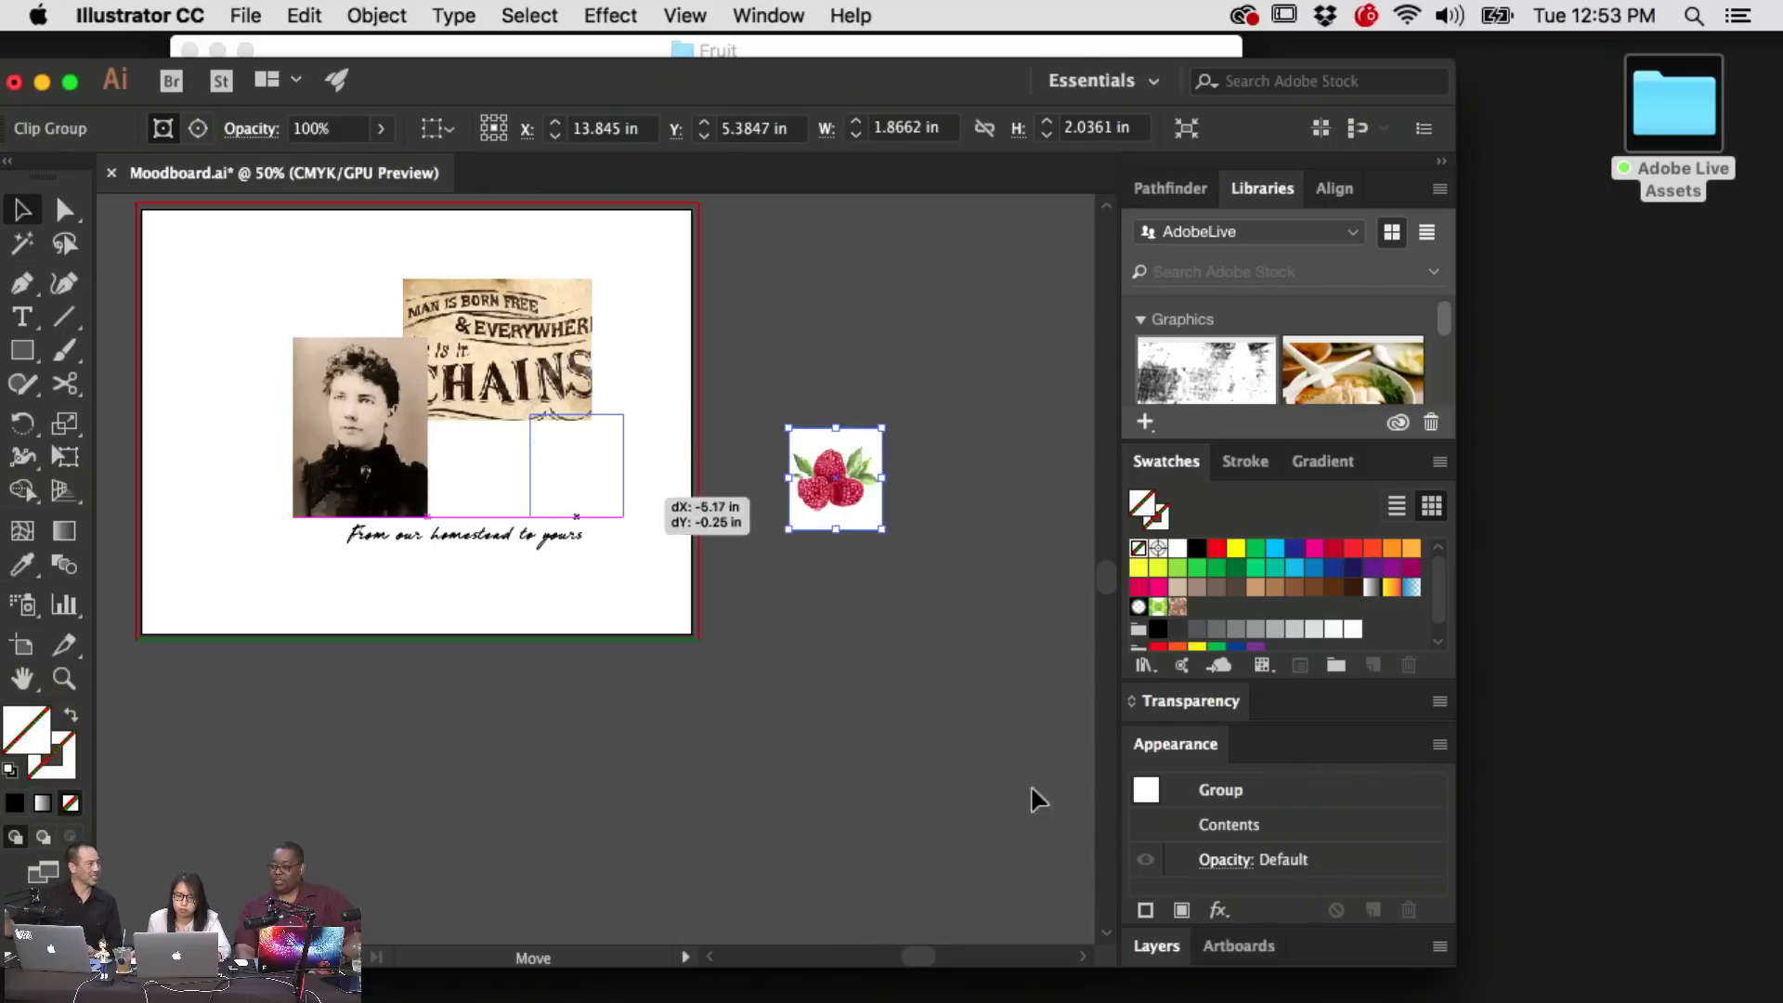
click(1227, 861)
click(965, 652)
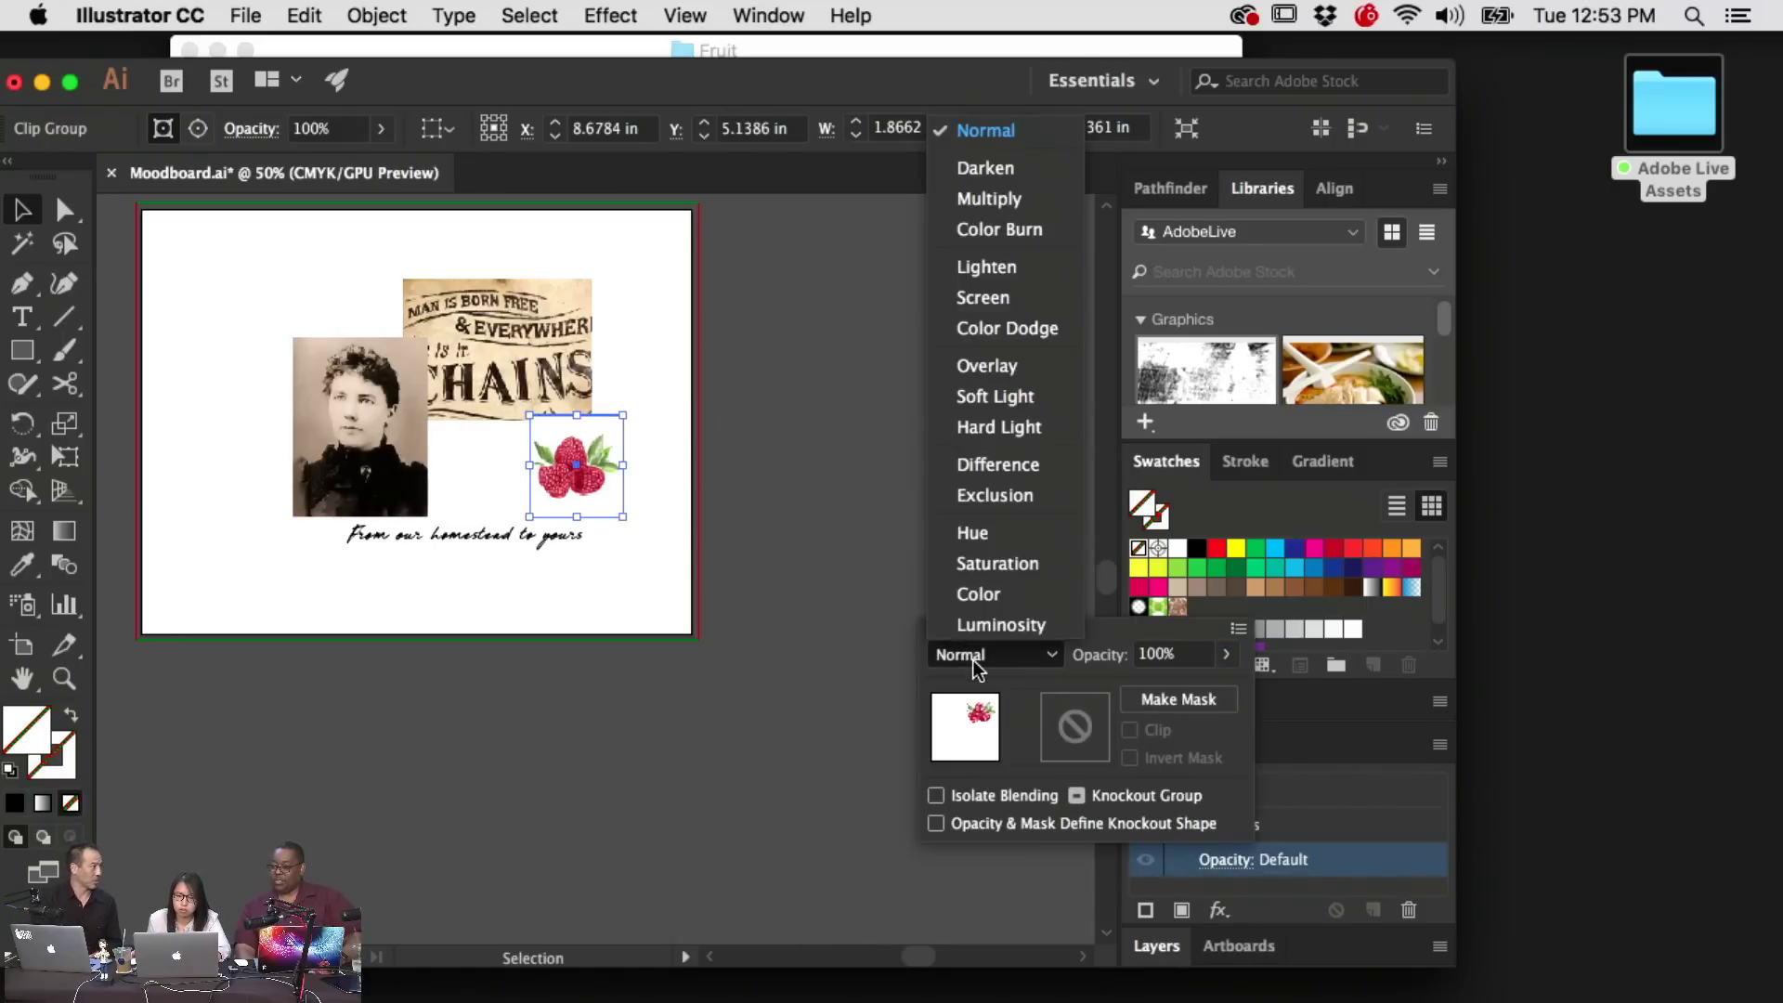
click(973, 654)
click(980, 653)
click(966, 198)
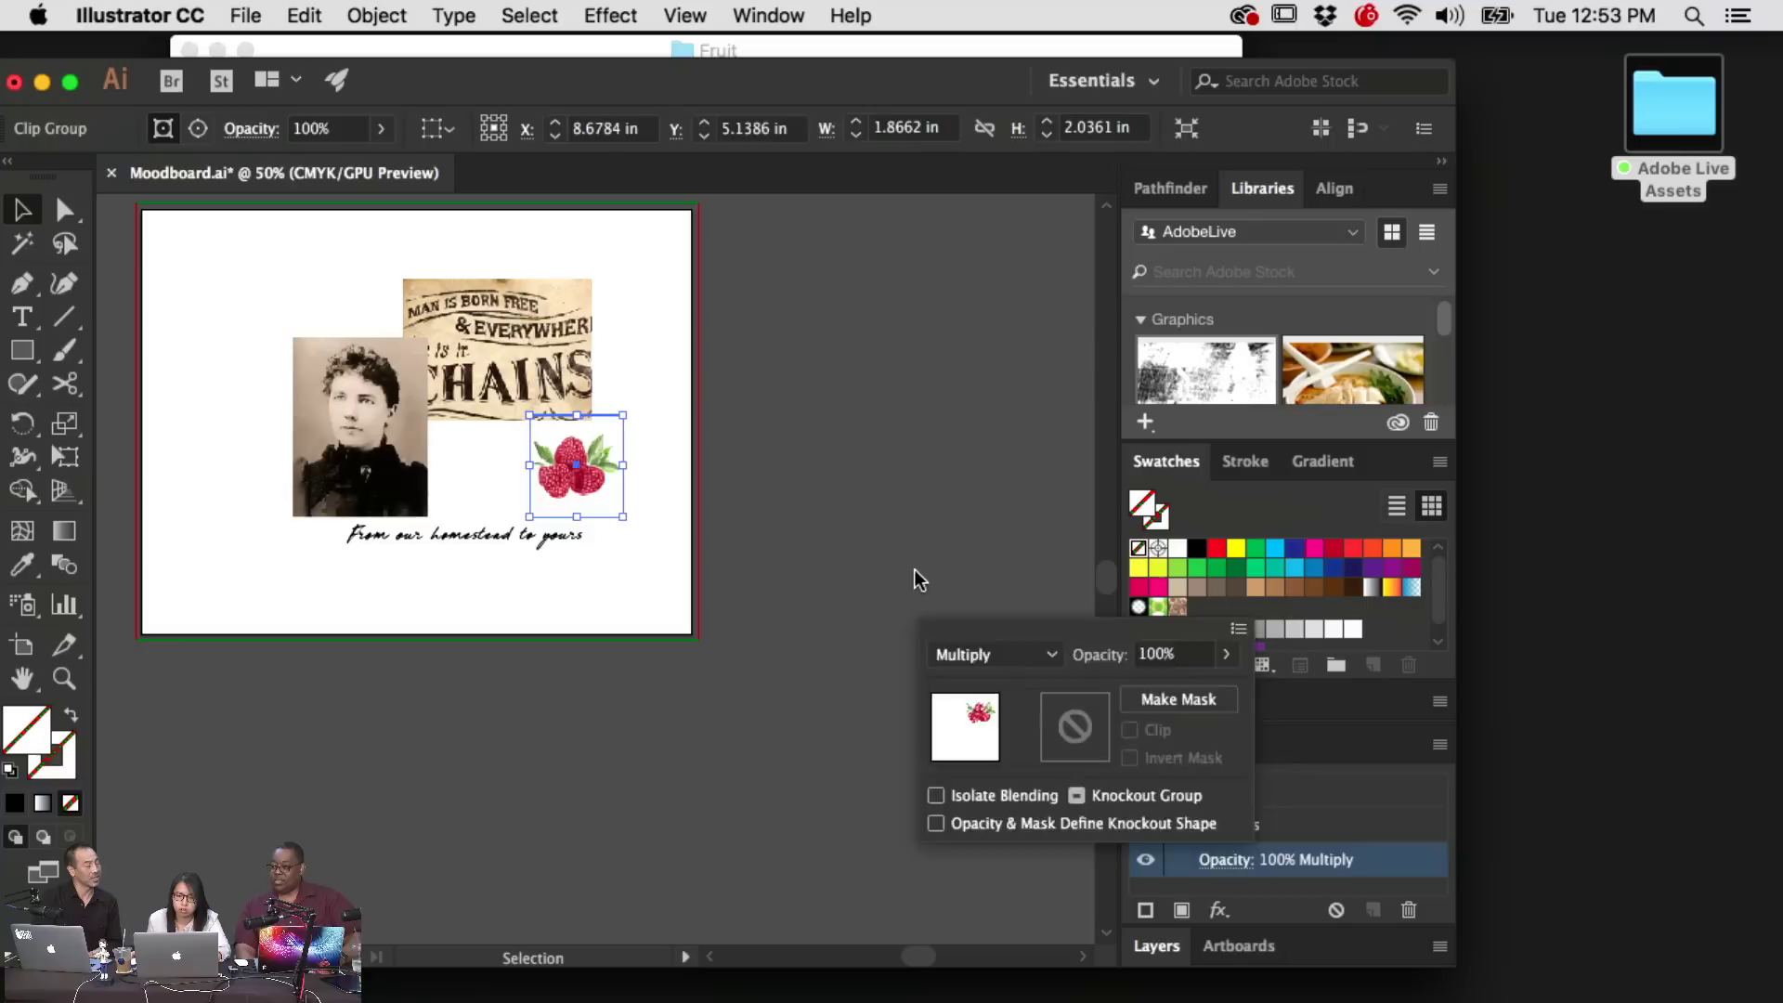
click(999, 582)
Reposition the raspberries beneath the type image, against the portrait's right edge and above the script tagline, and deselect them
scroll(668, 517, left, 5)
key(c)
click(893, 526)
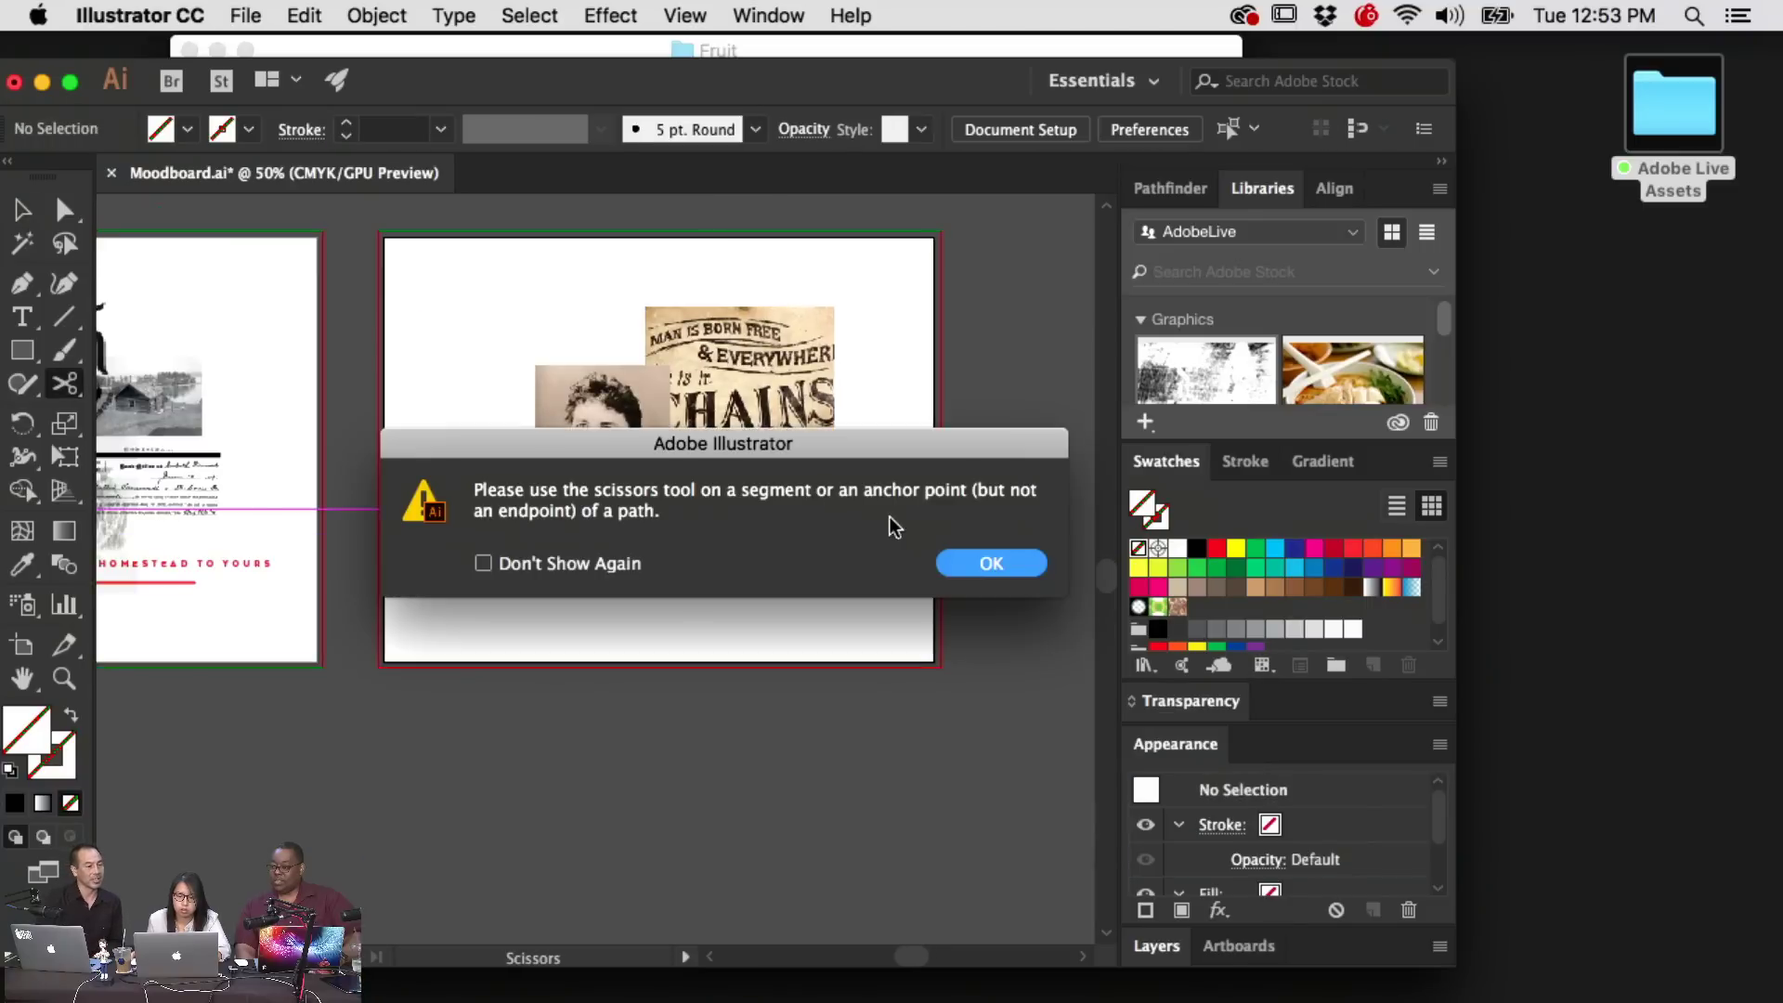
click(1003, 563)
key(v)
click(856, 520)
drag(868, 548, 924, 608)
click(1027, 585)
drag(893, 550, 787, 508)
drag(815, 565, 761, 520)
click(946, 552)
Switch to Finder and open the Heritage folder inside 3_Inspiration Set of Adobe Live Assets, selecting its first image
double_click(1674, 102)
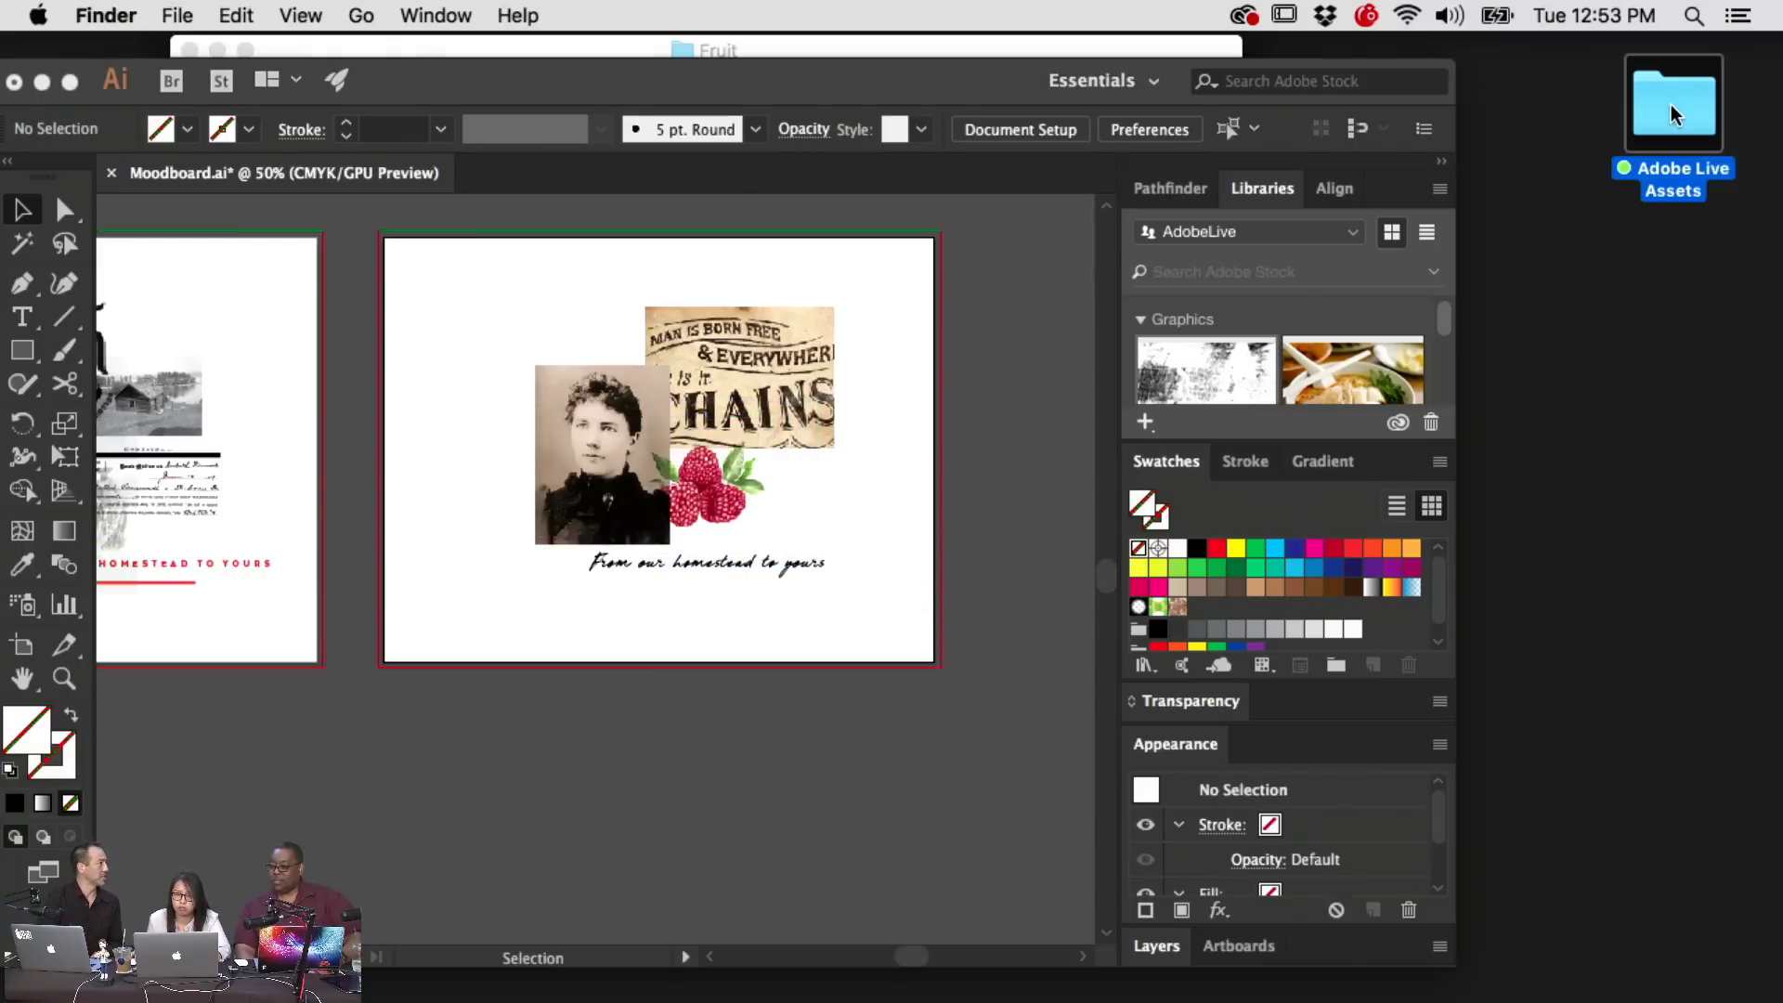
click(878, 205)
click(862, 255)
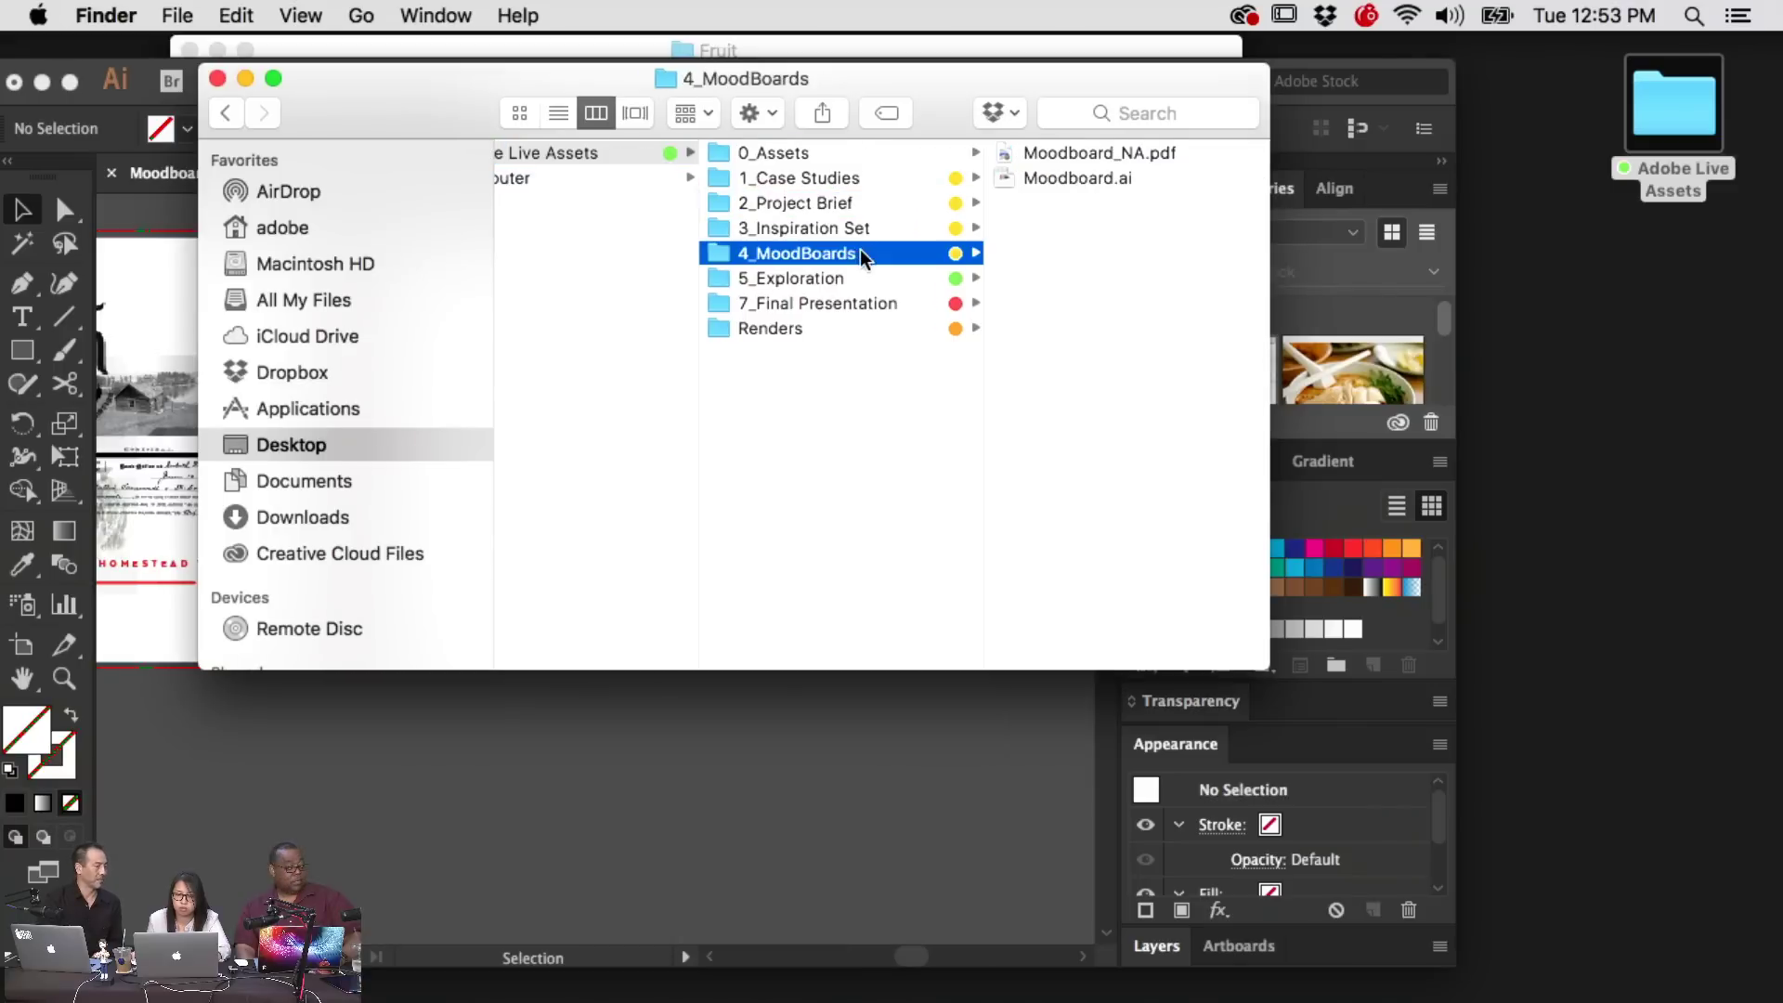
click(927, 277)
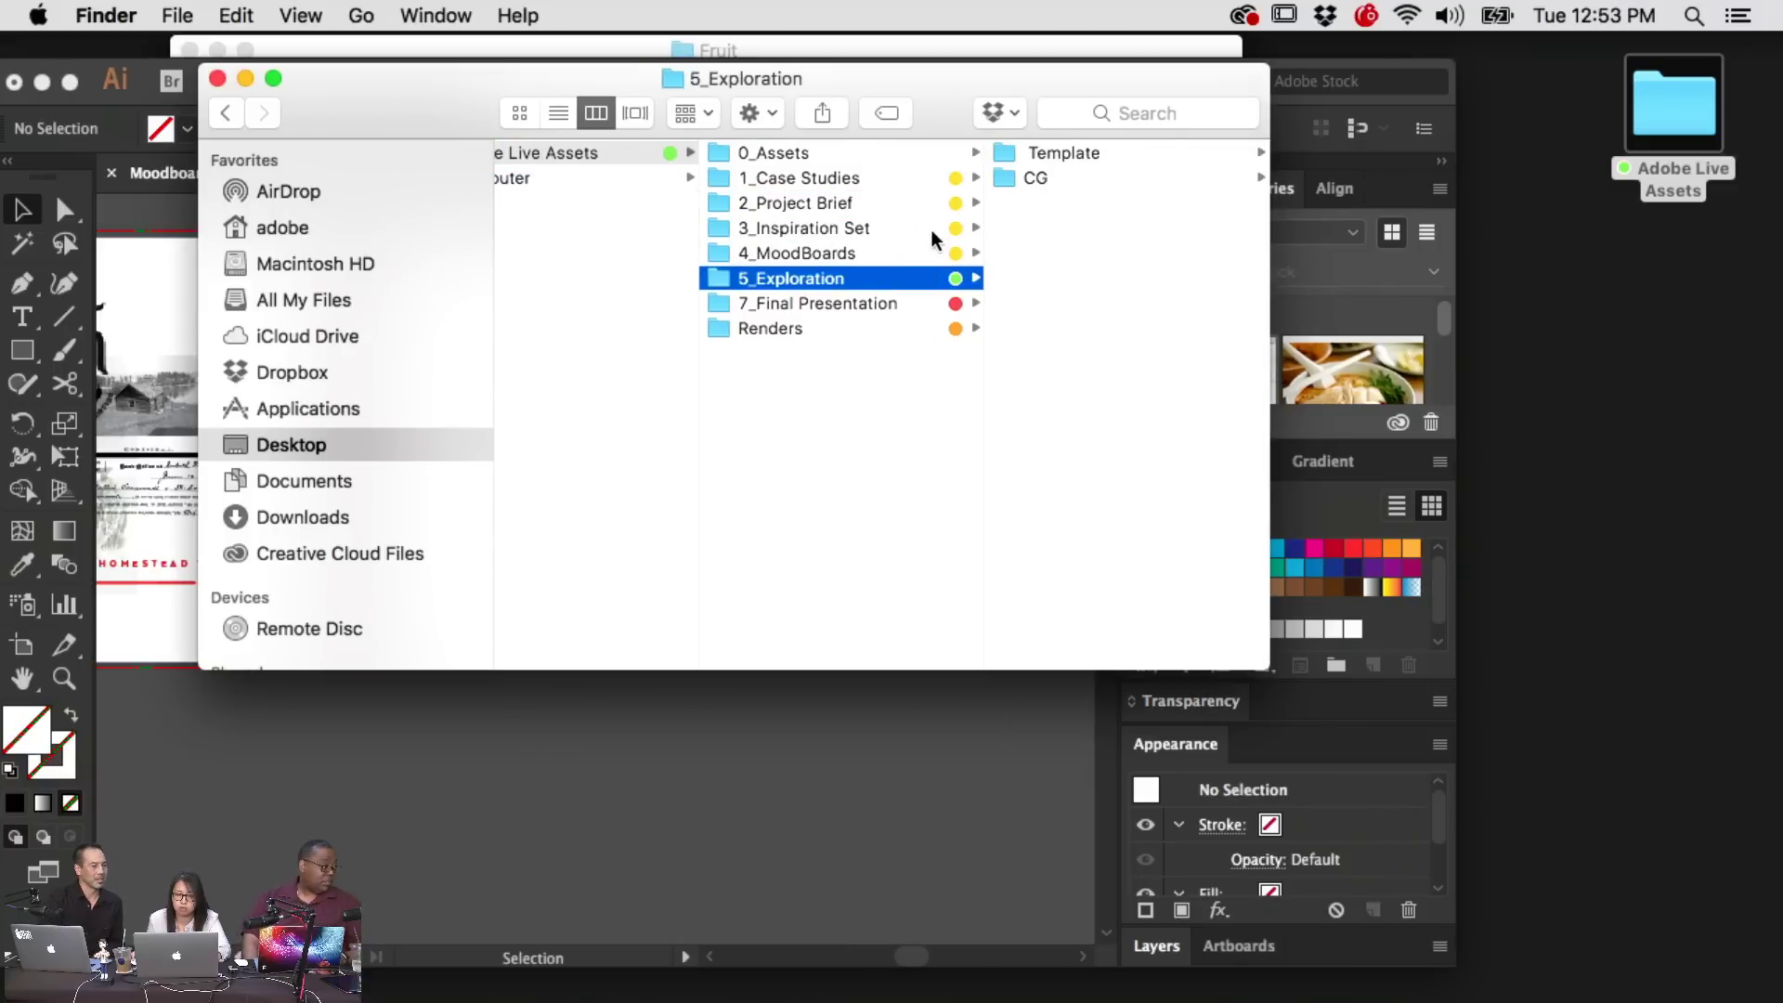
click(933, 230)
click(1105, 178)
click(1165, 152)
Examine the Heritage images one after another in a preview, from the first file through wilder-homestead.jpg, and close the preview
key(space)
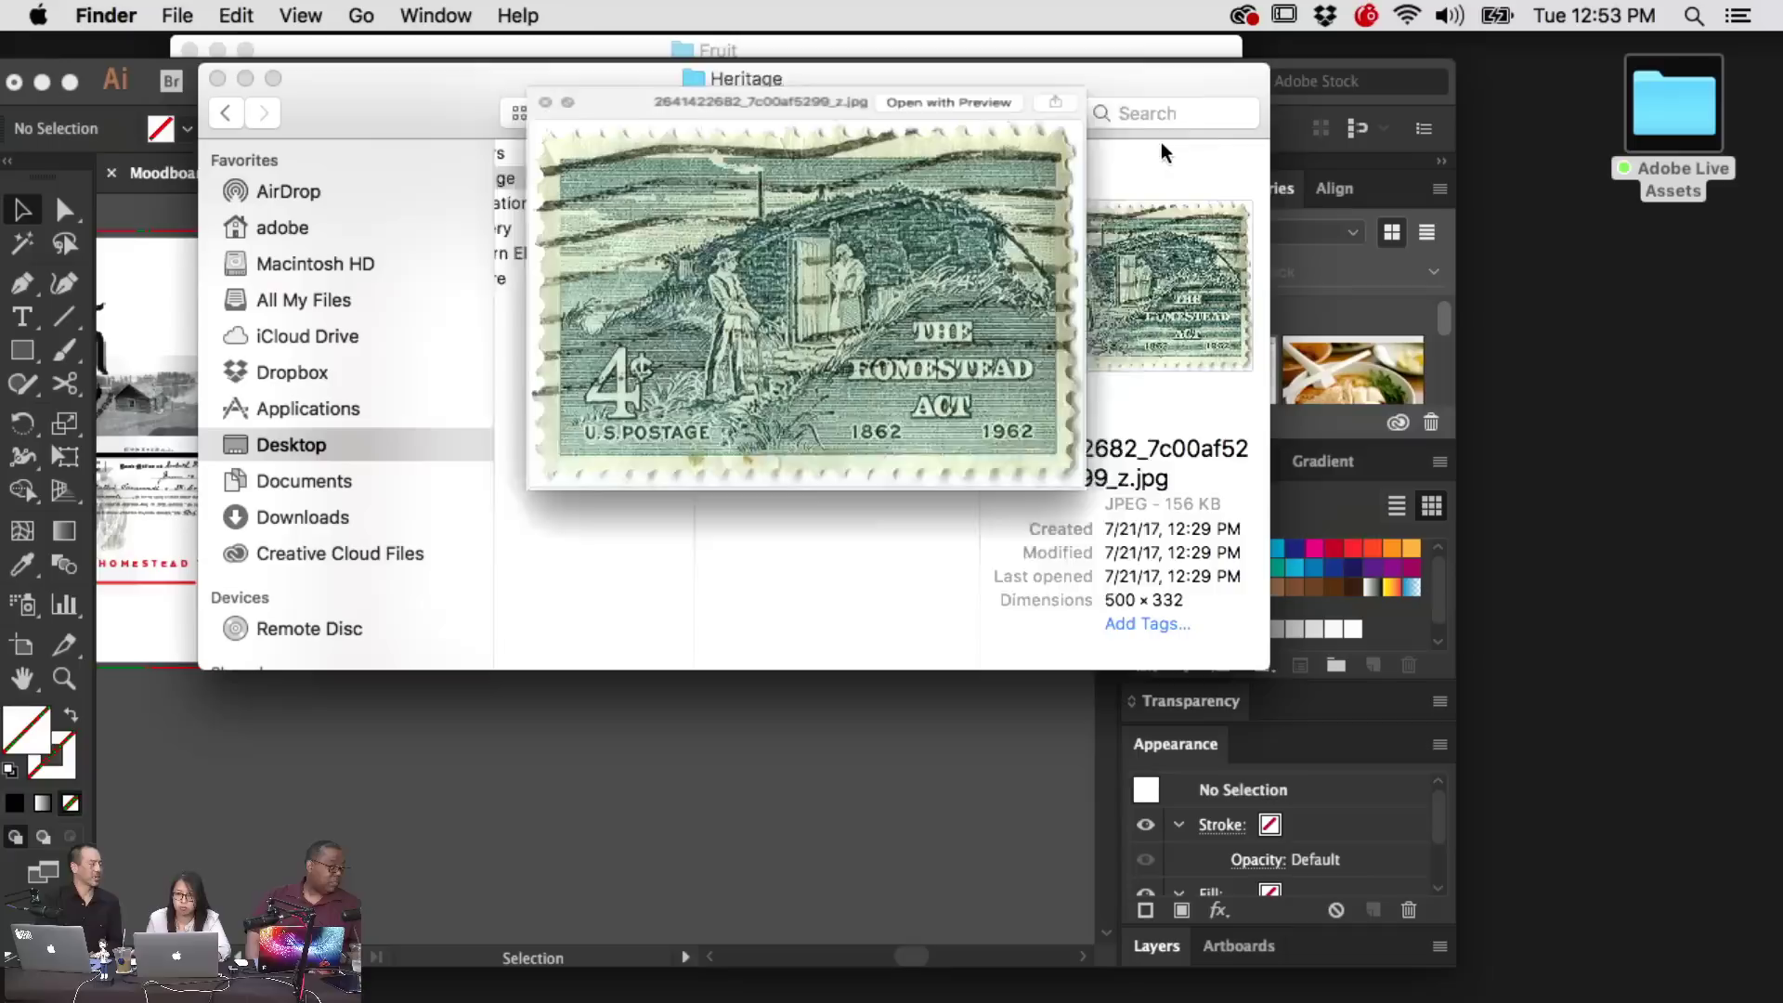
key(Down)
key(Down)
key(Down)
key(Down)
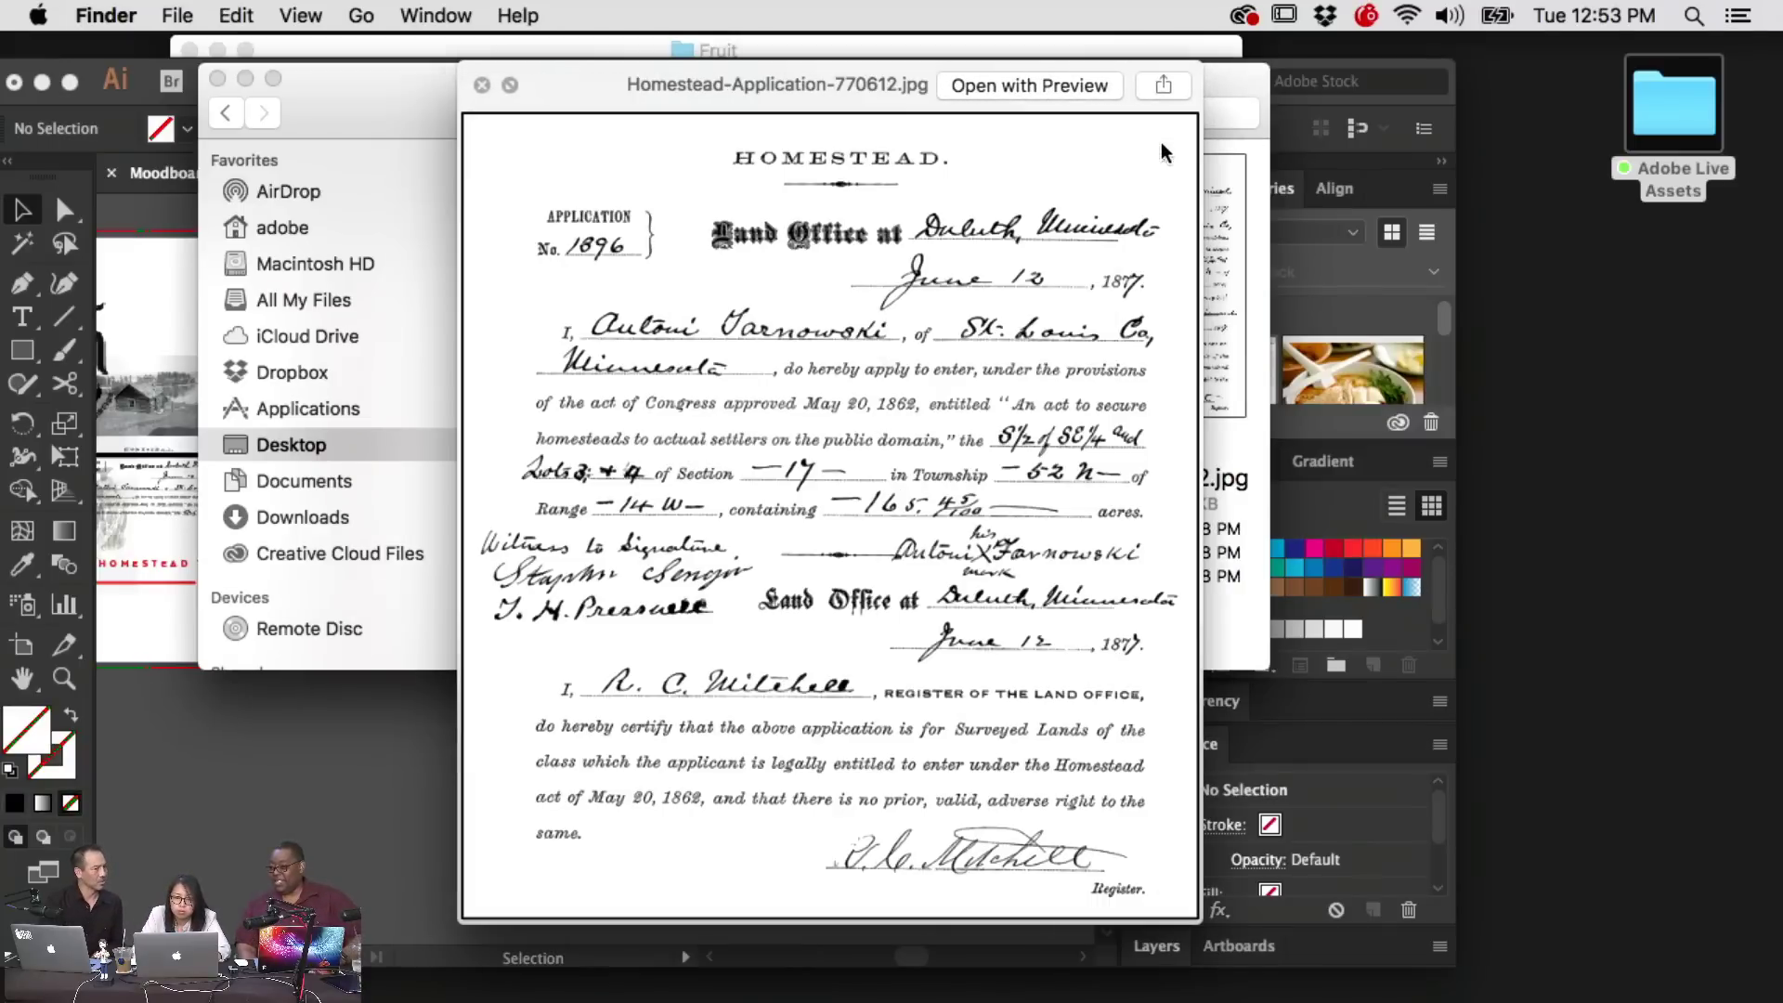
key(Down)
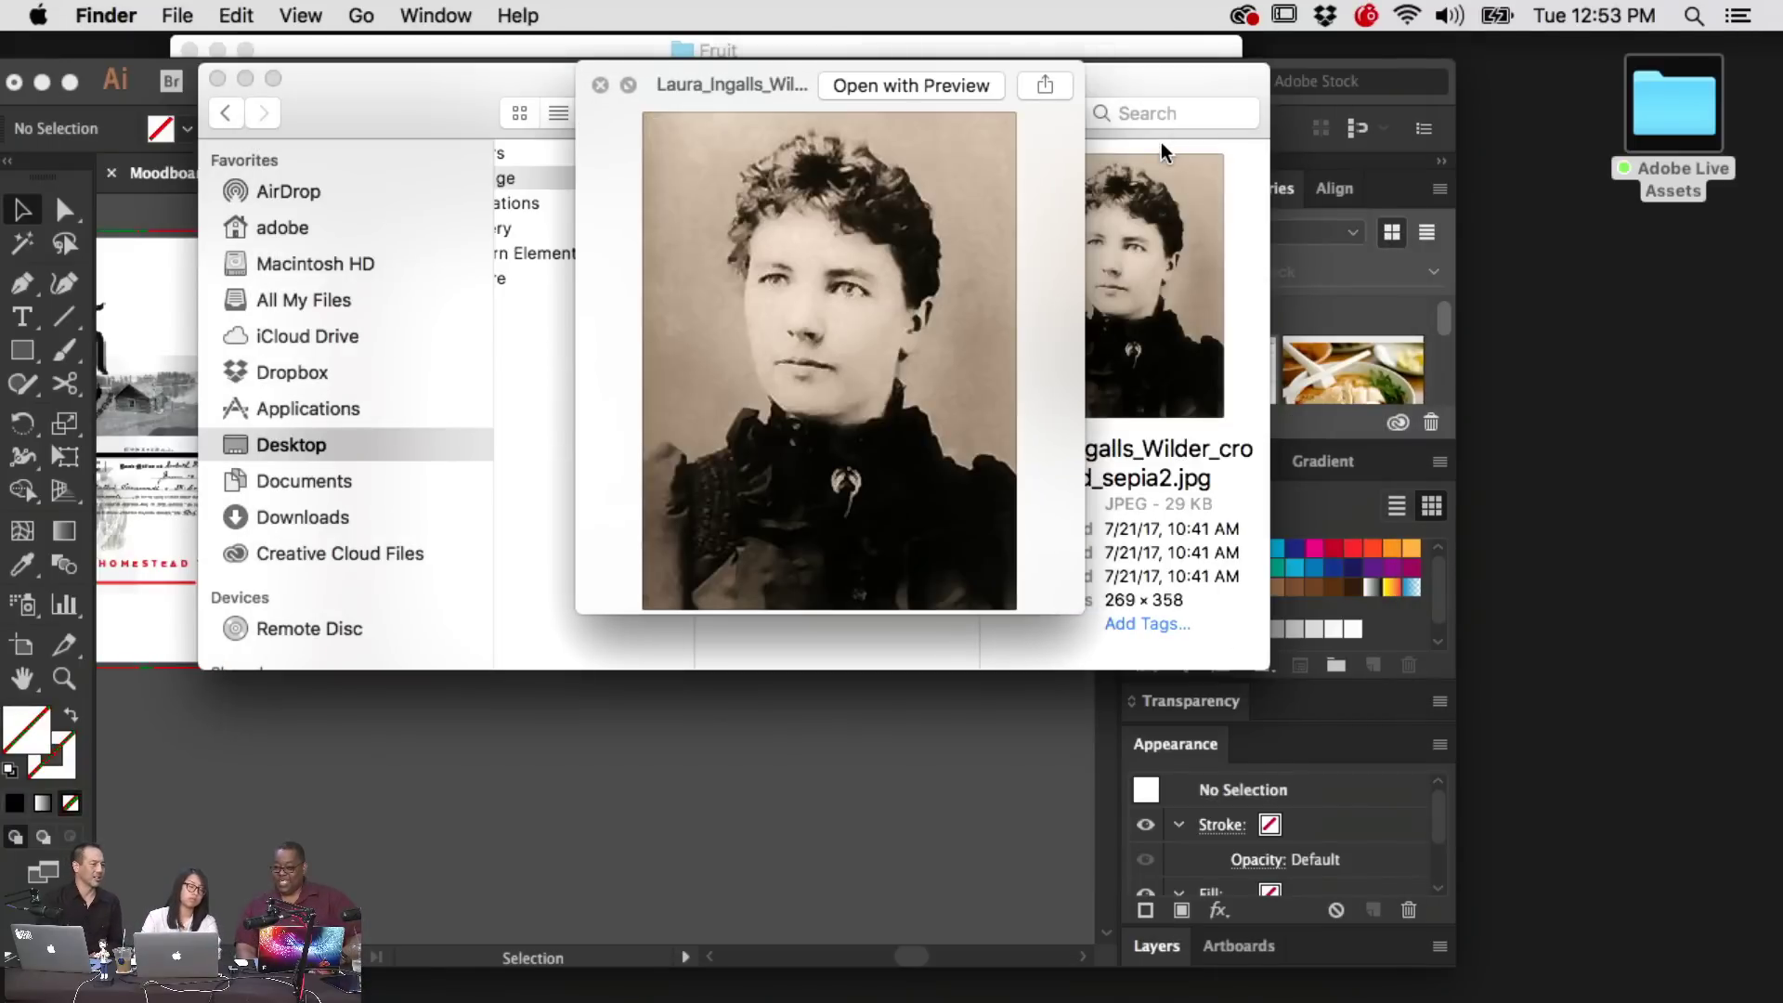
key(Down)
key(Down)
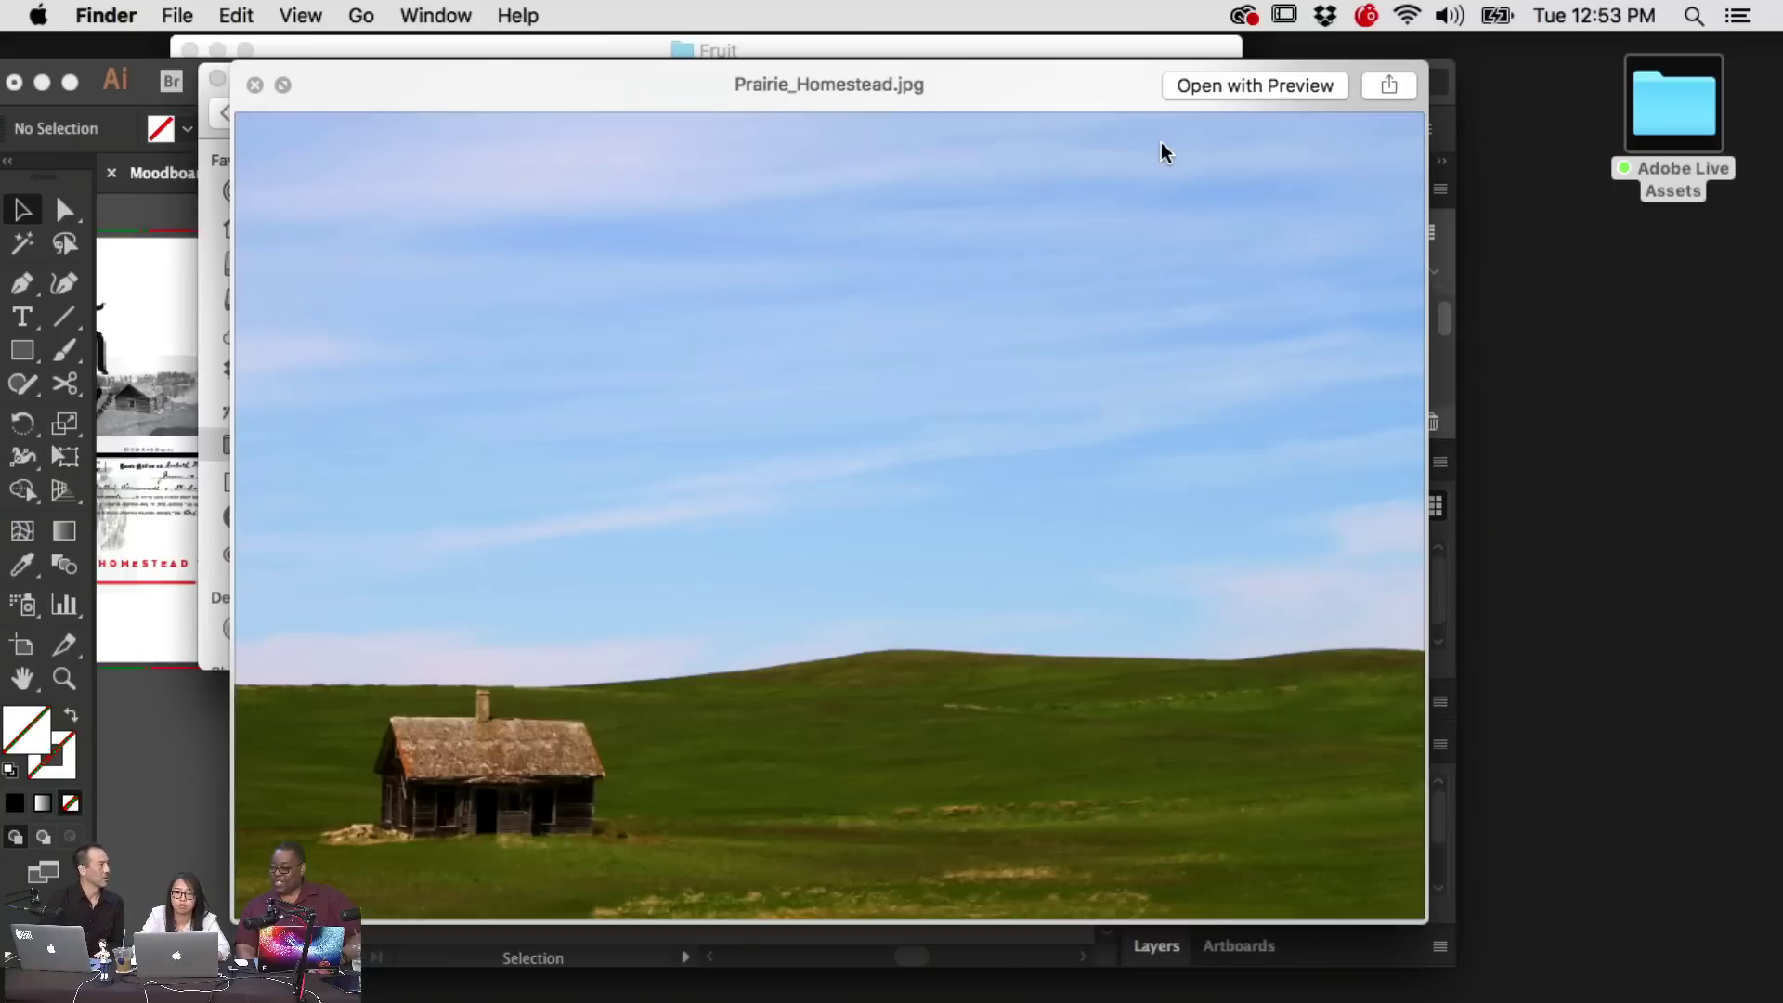
key(Down)
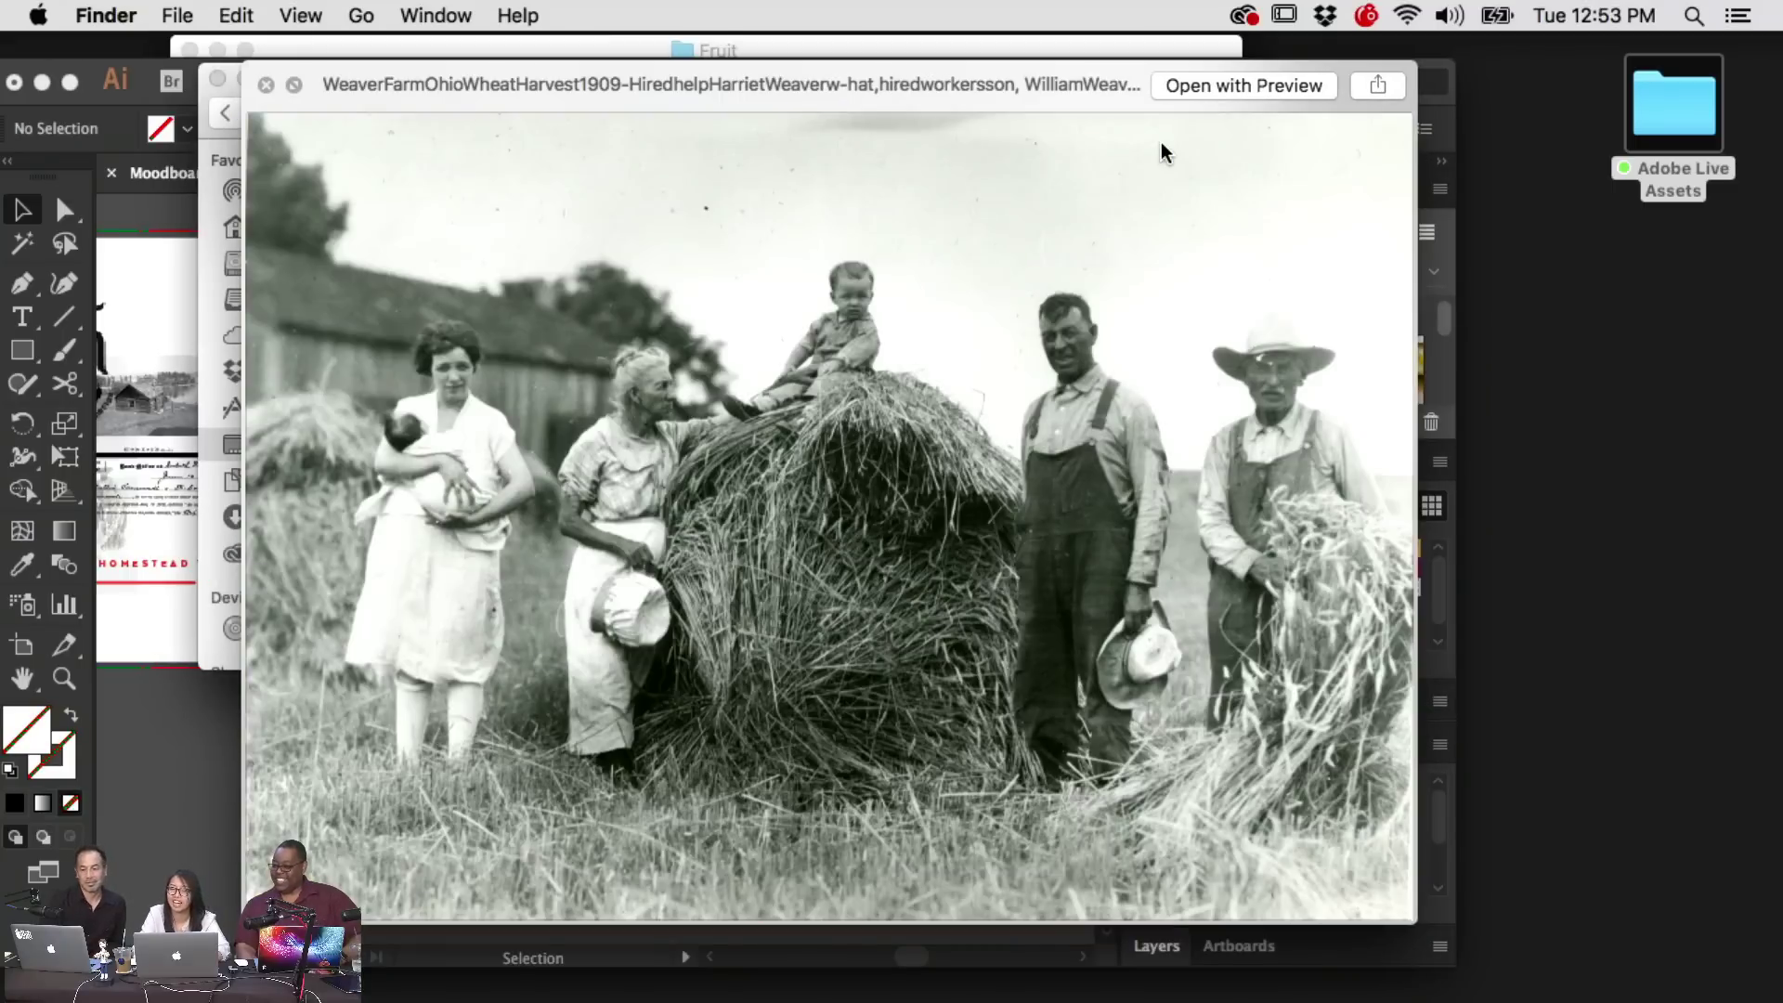
key(Down)
key(space)
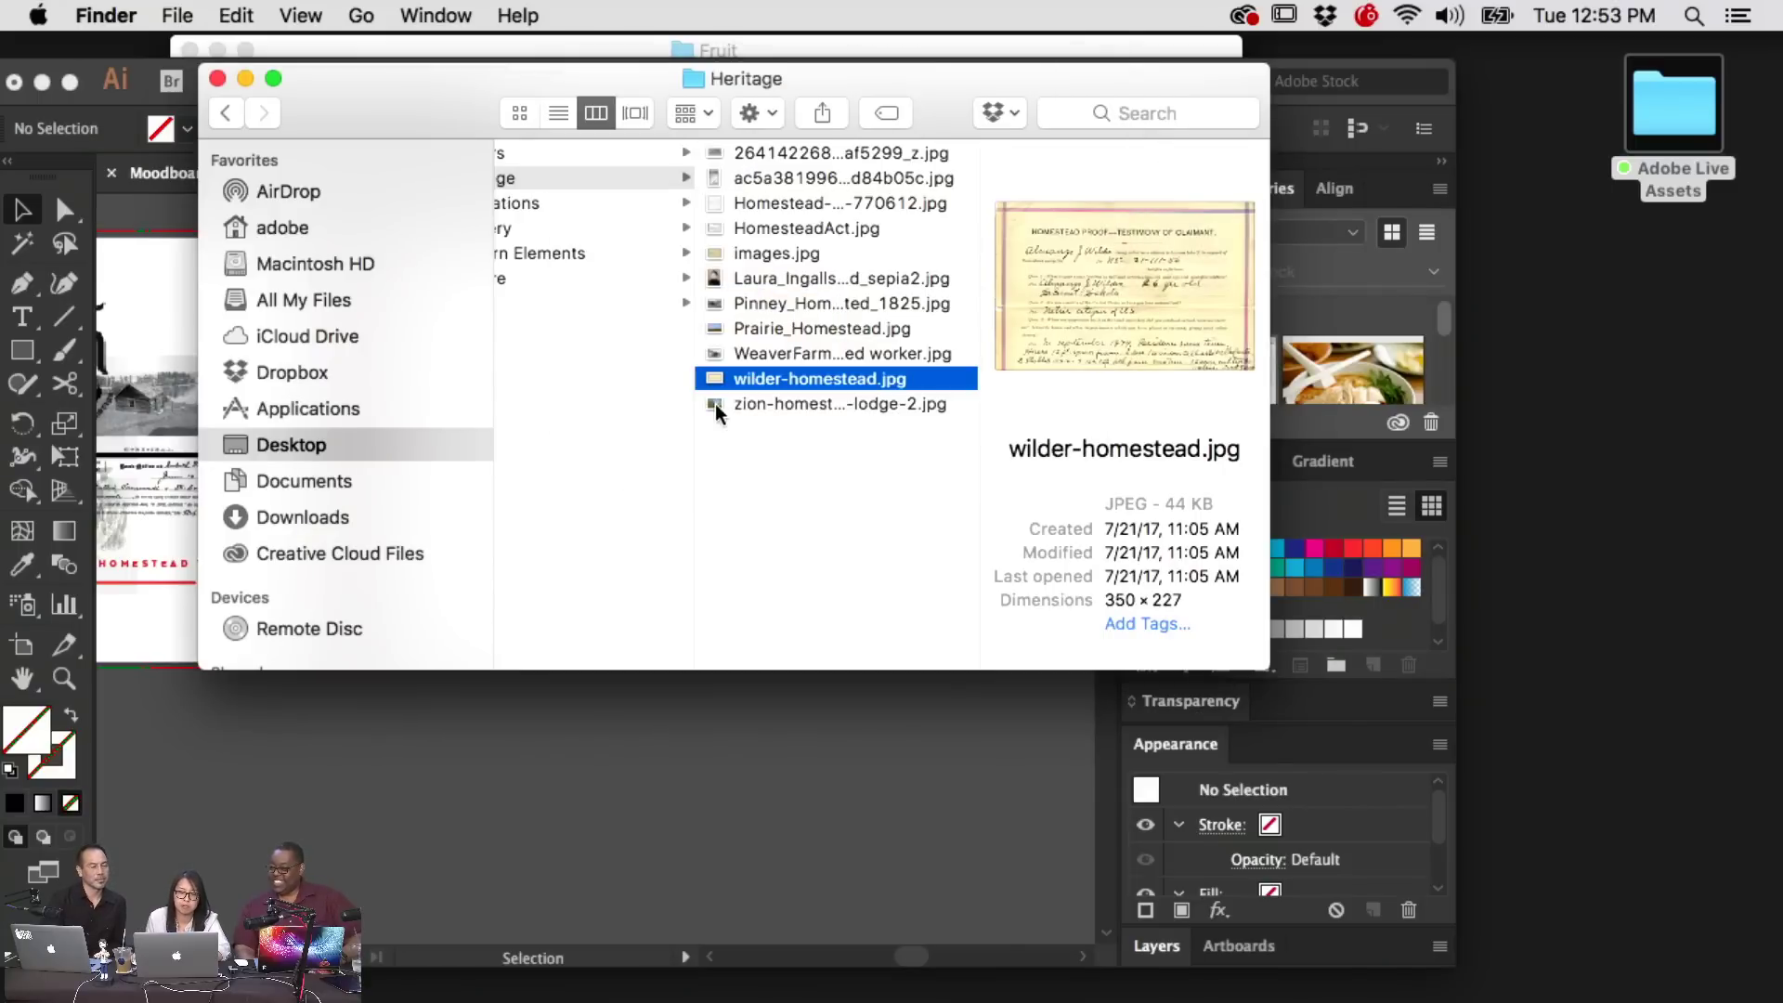
Look through the Illustrations and Imagery folders of 3_Inspiration Set for further moodboard images
scroll(717, 412, left, 5)
click(933, 202)
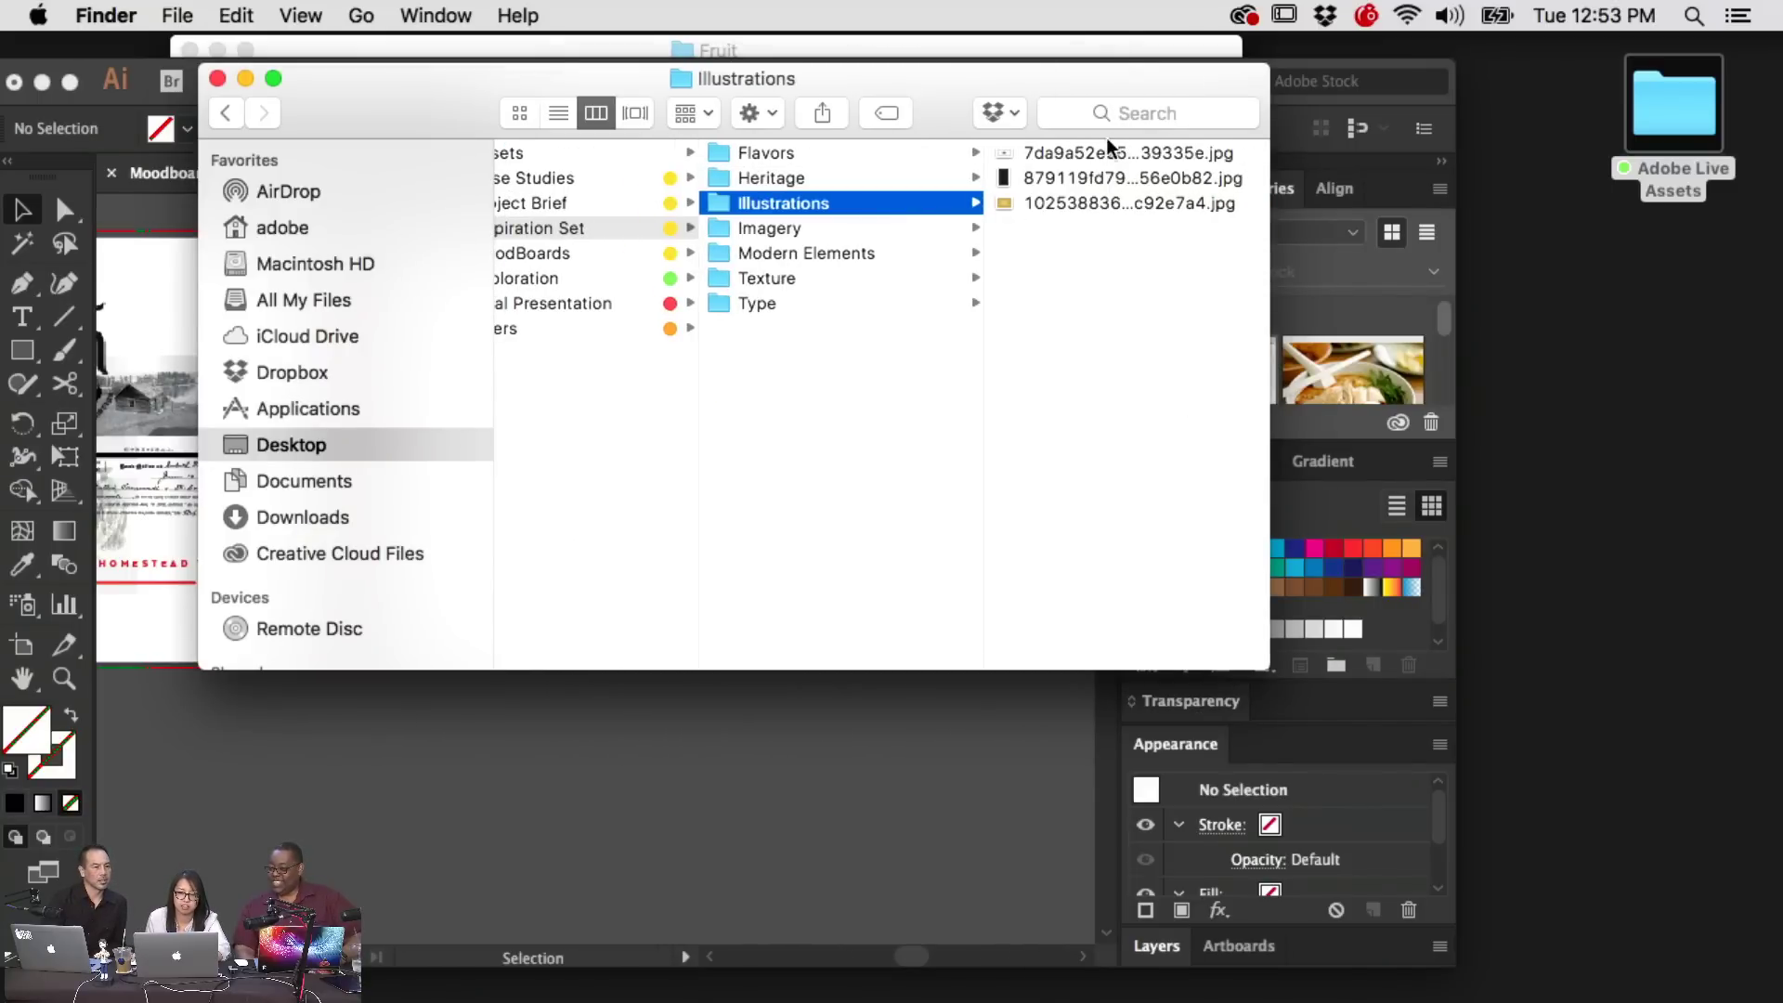
click(1110, 152)
scroll(994, 190, left, 5)
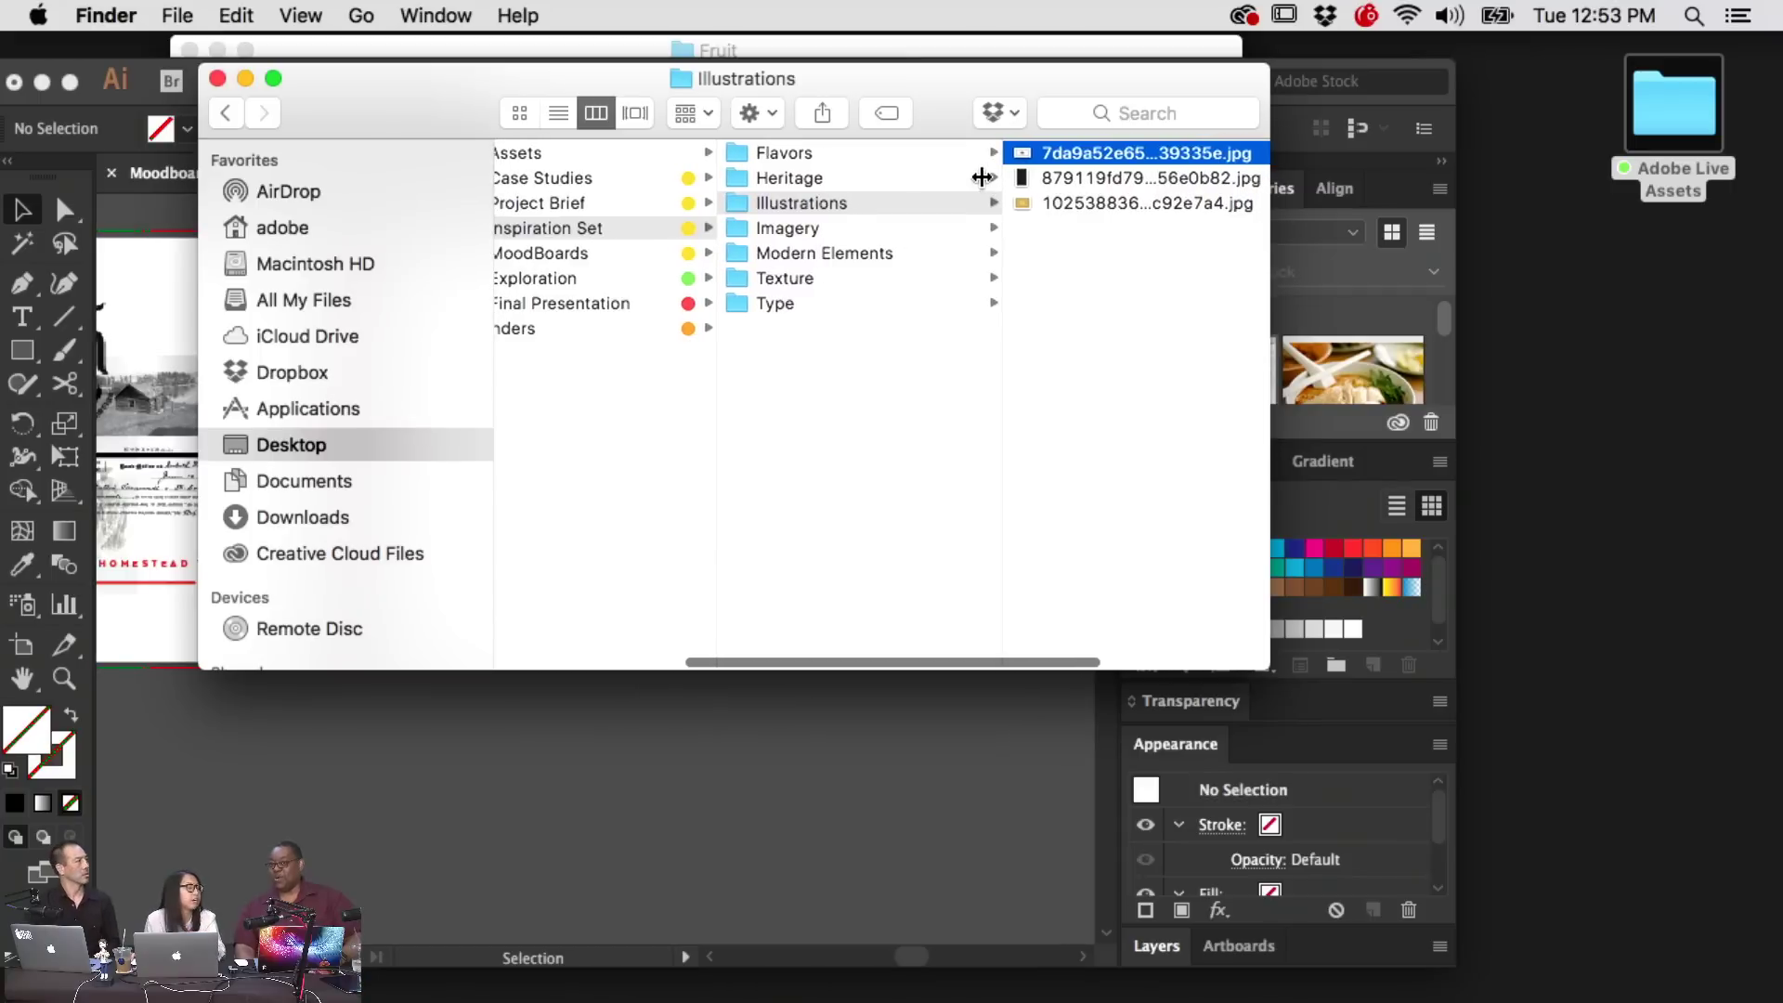
scroll(644, 176, left, 1)
click(873, 227)
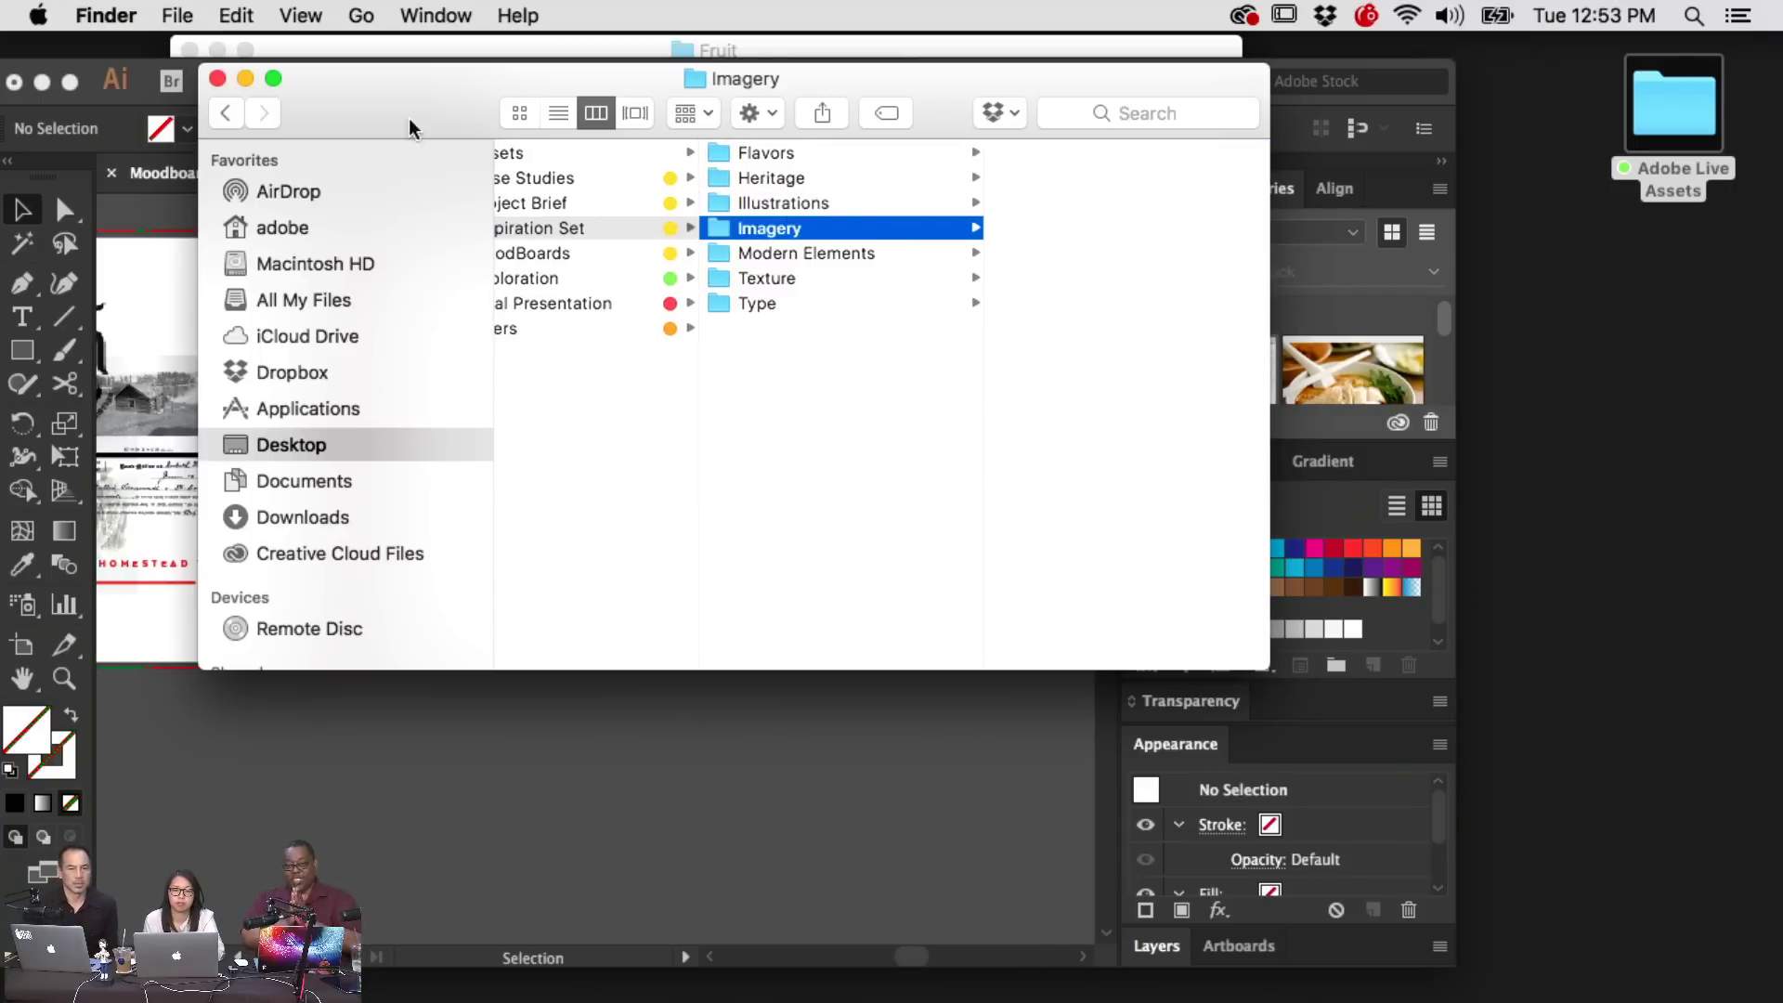